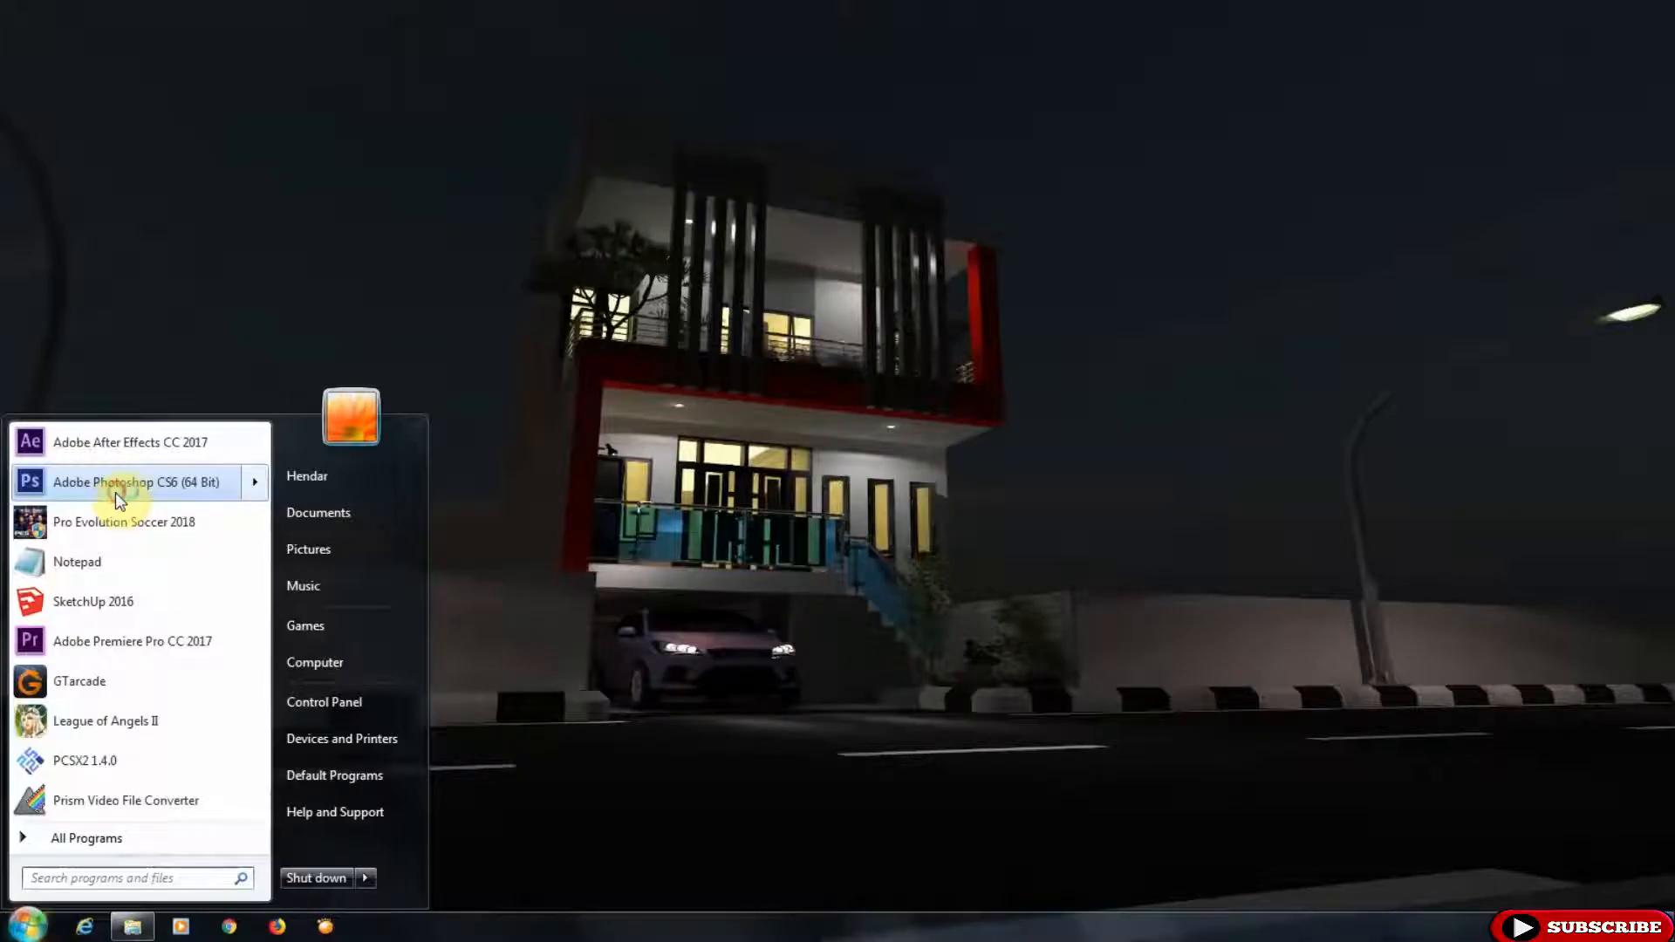
{"action": "left_click", "coordinate": [117, 494]}
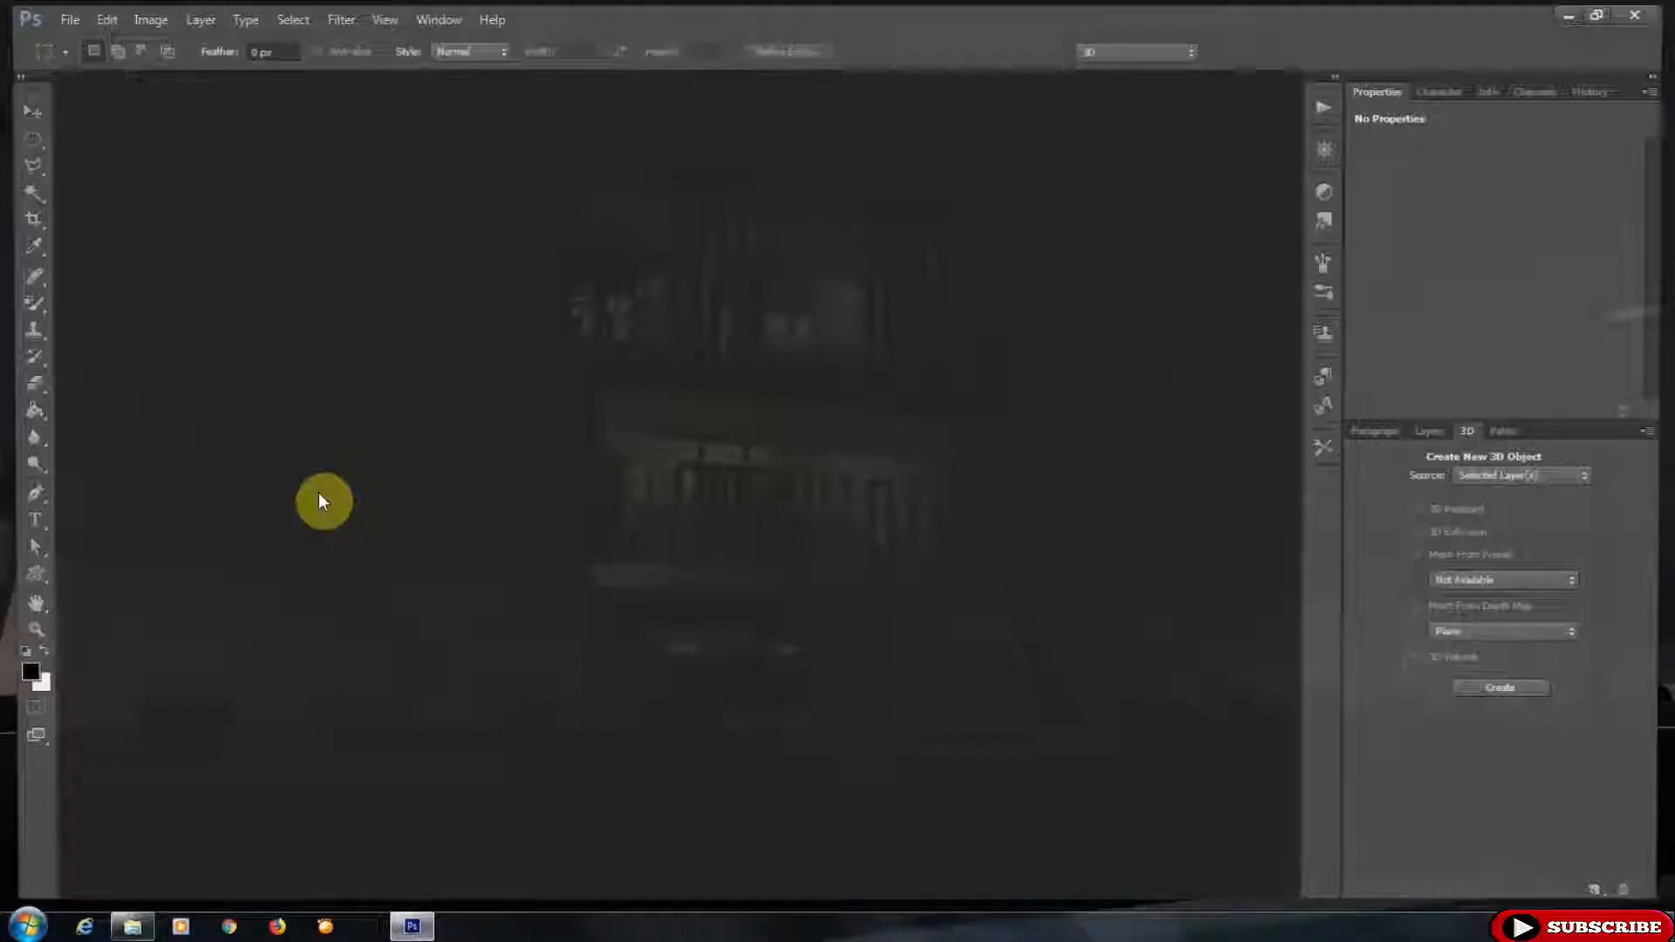
- Create a new 3000 × 3000 pixel document at 1000 pixels/inch, RGB Color, with a white background
{"action": "left_click", "coordinate": [58, 15]}
{"action": "left_click", "coordinate": [66, 29]}
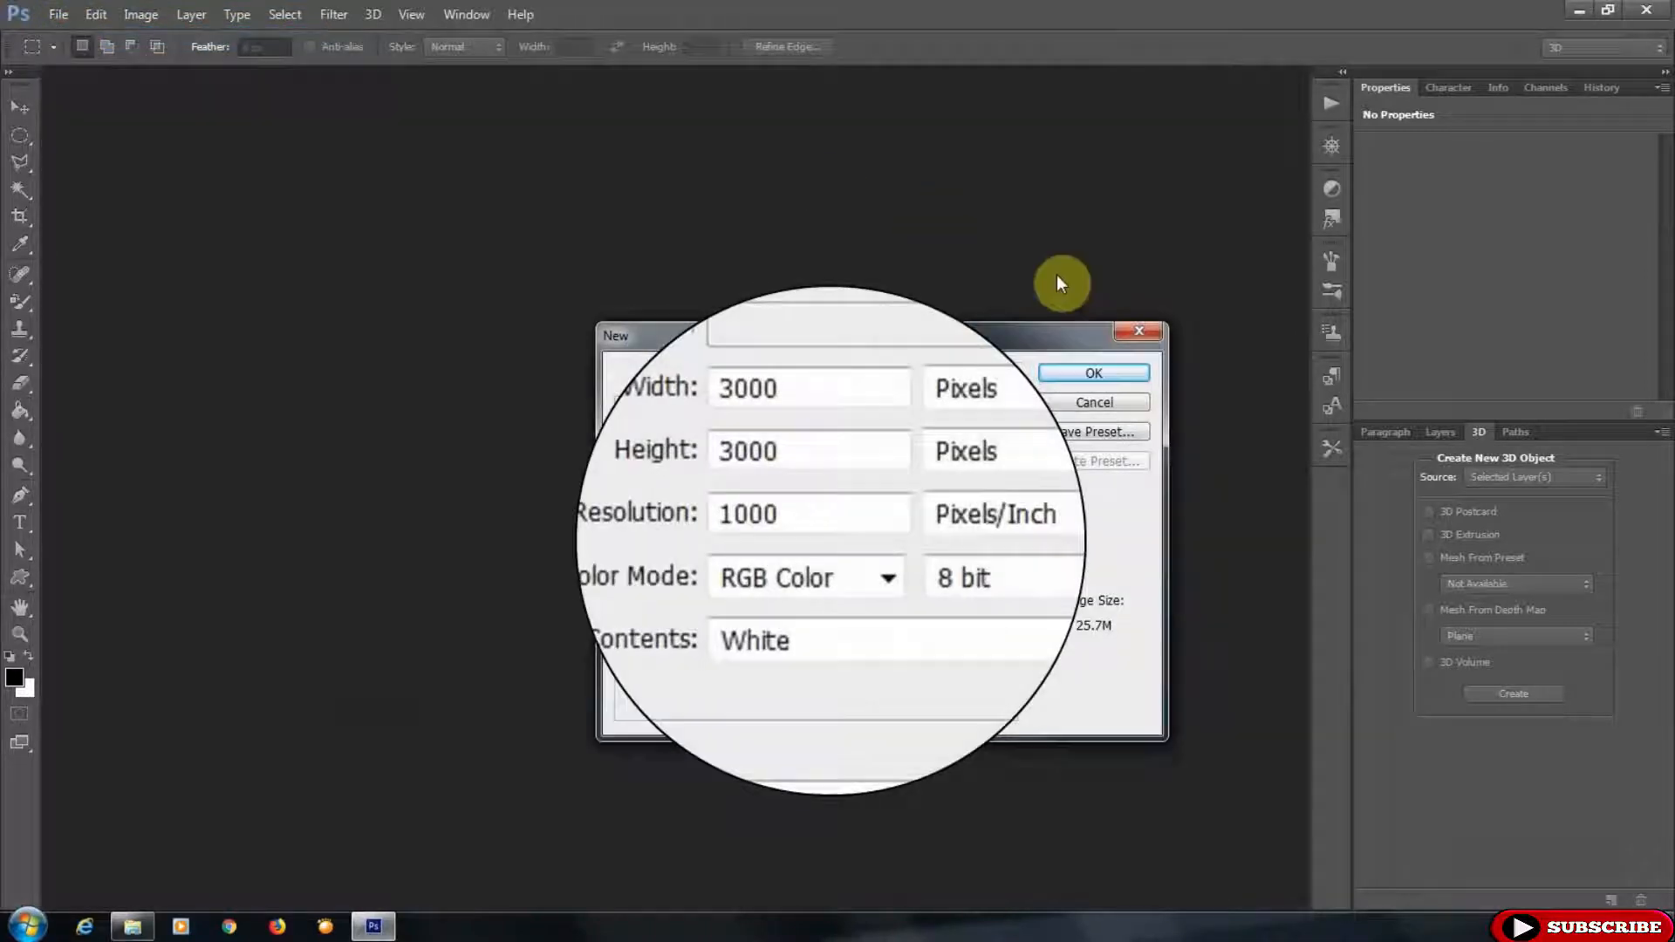
{"action": "left_click", "coordinate": [1130, 376]}
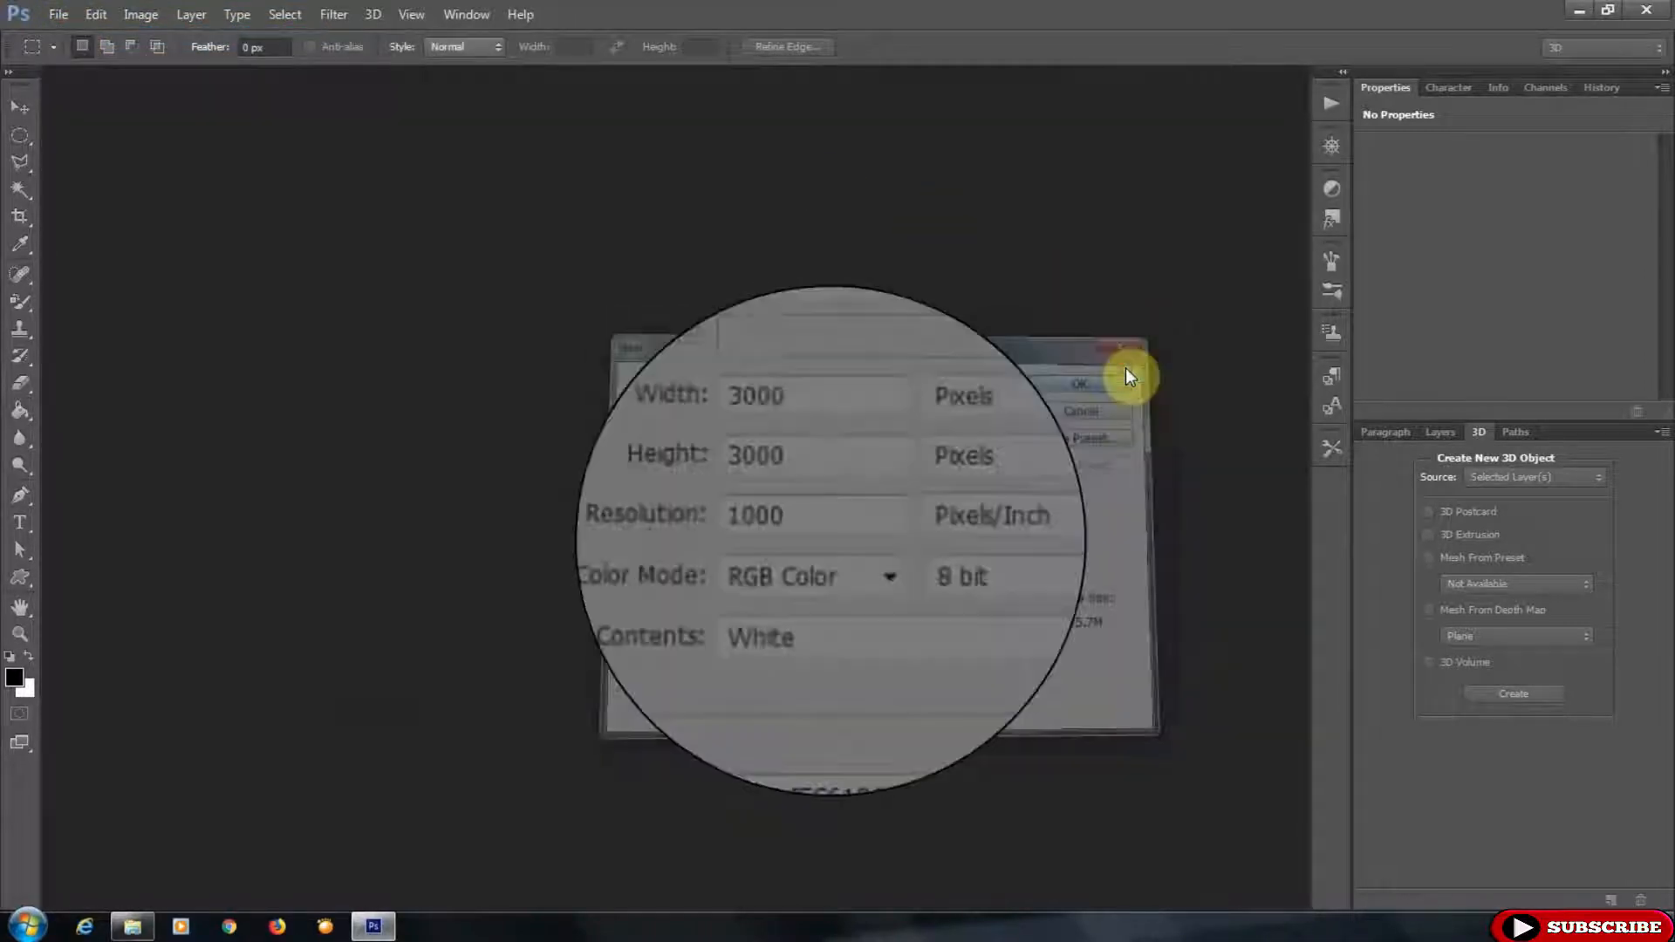
- Add a vertical and a horizontal guide crossing at the centre of the canvas
{"action": "scroll", "coordinate": [660, 219], "scroll_direction": "down", "scroll_amount": 1}
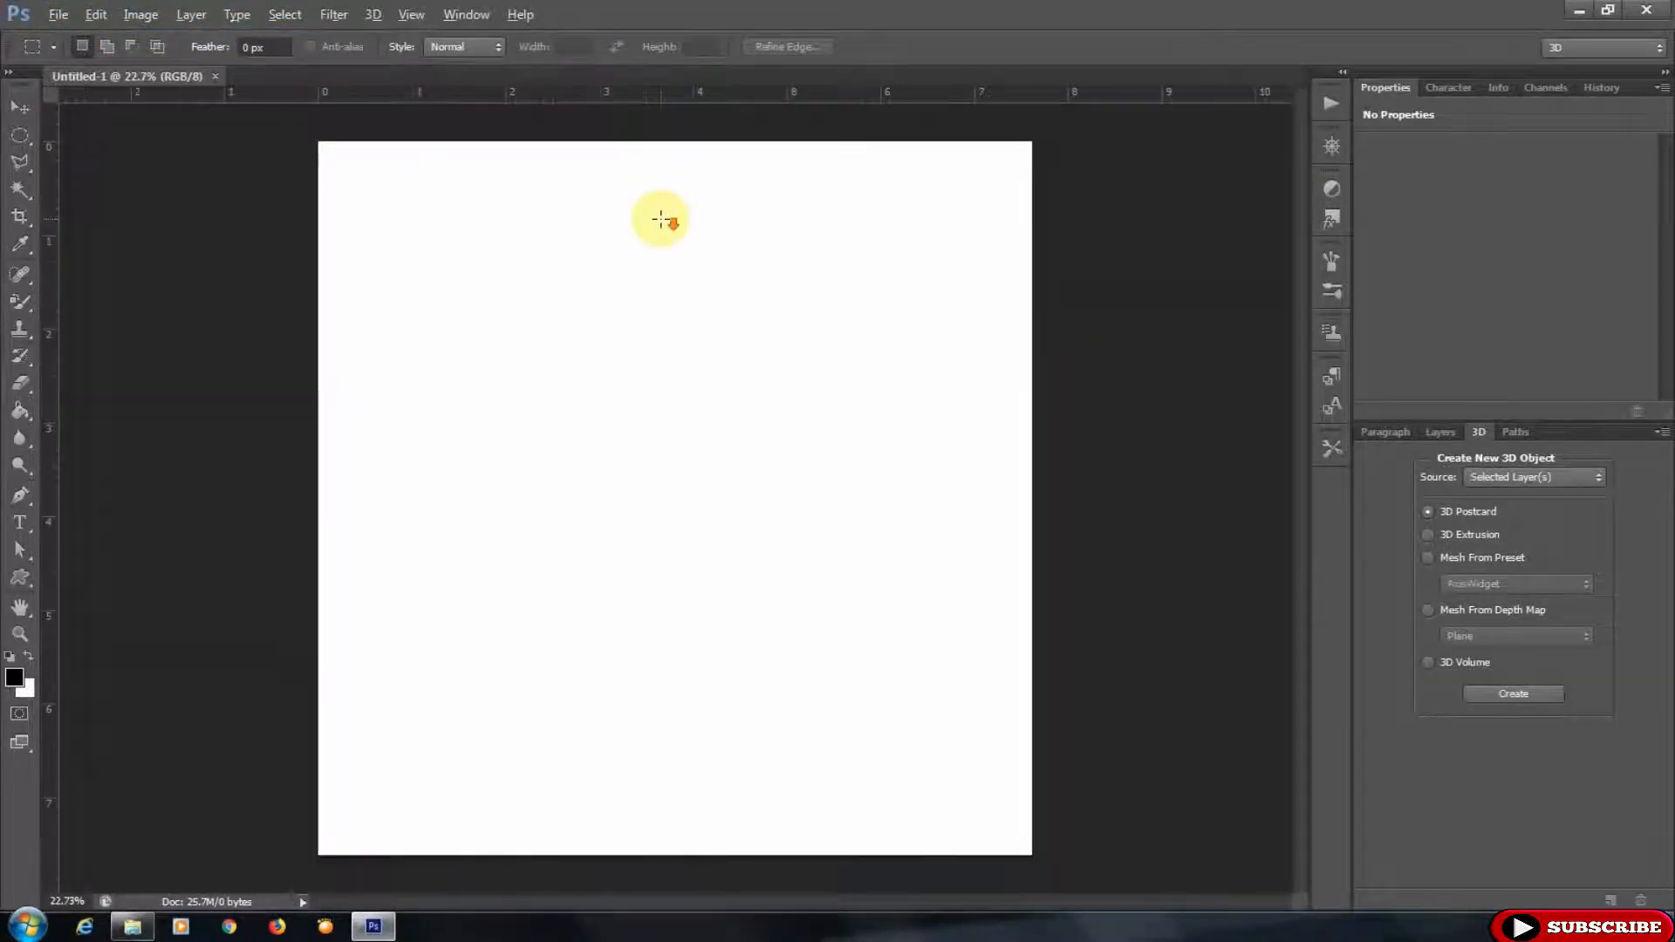
{"action": "left_click_drag", "start_coordinate": [646, 103], "coordinate": [618, 497]}
{"action": "left_click_drag", "start_coordinate": [55, 471], "coordinate": [676, 483]}
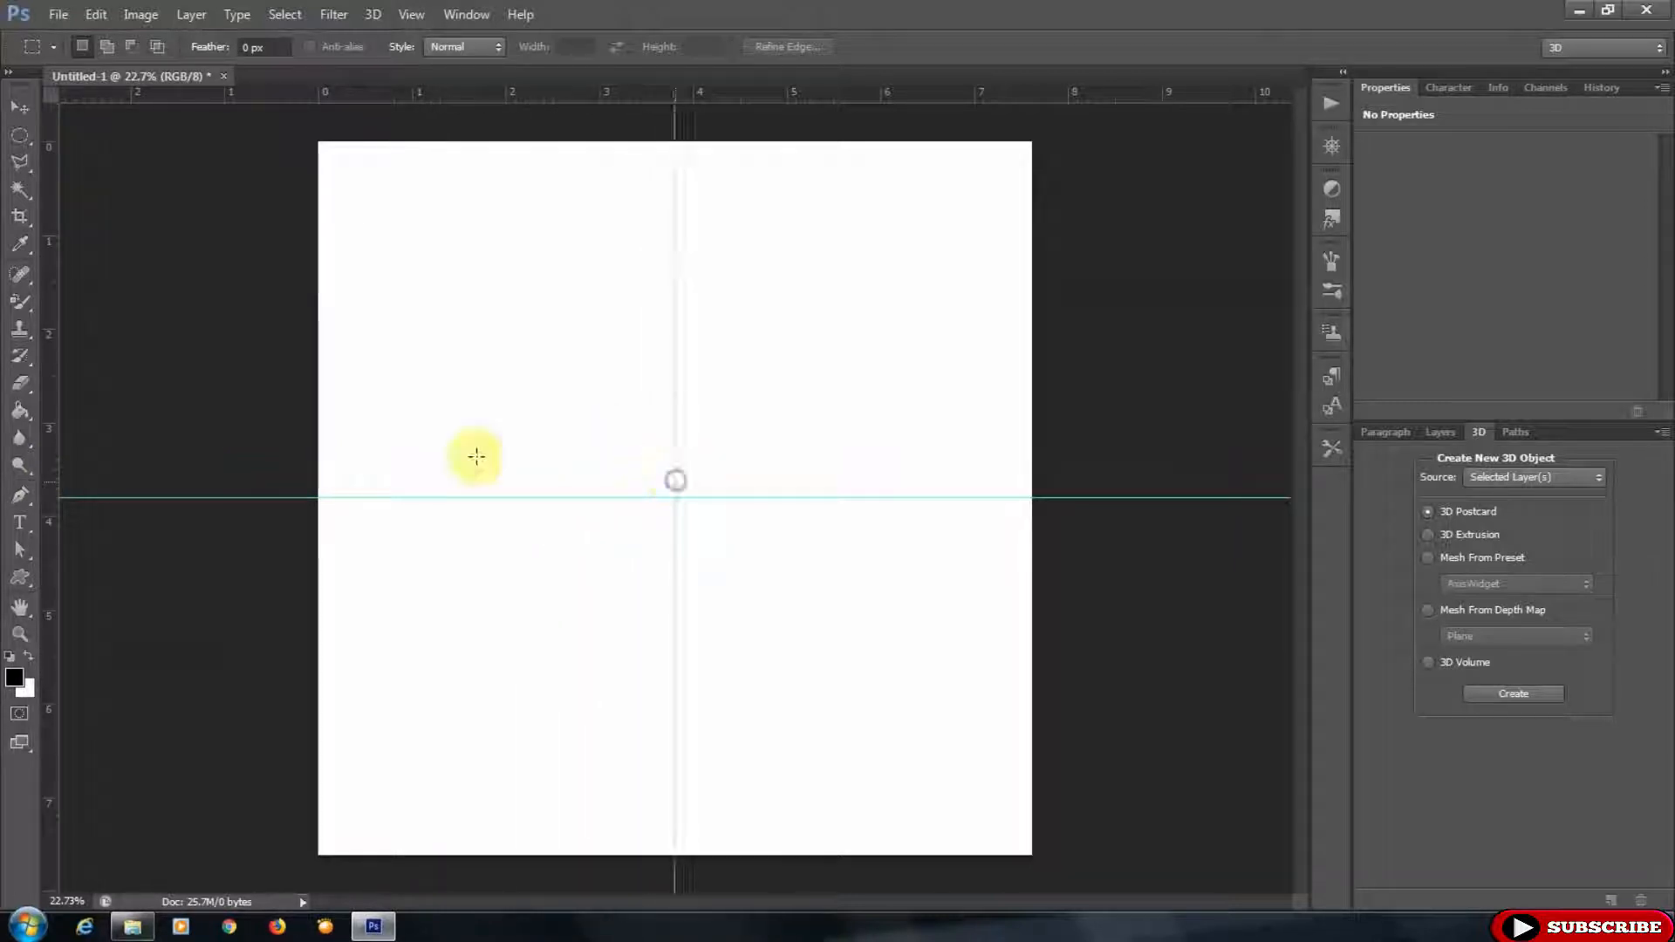
- Add a new layer, draw a black-stroked circle shape over the canvas and centre it on the guide intersection
{"action": "left_click", "coordinate": [1452, 434]}
{"action": "left_click", "coordinate": [1609, 899]}
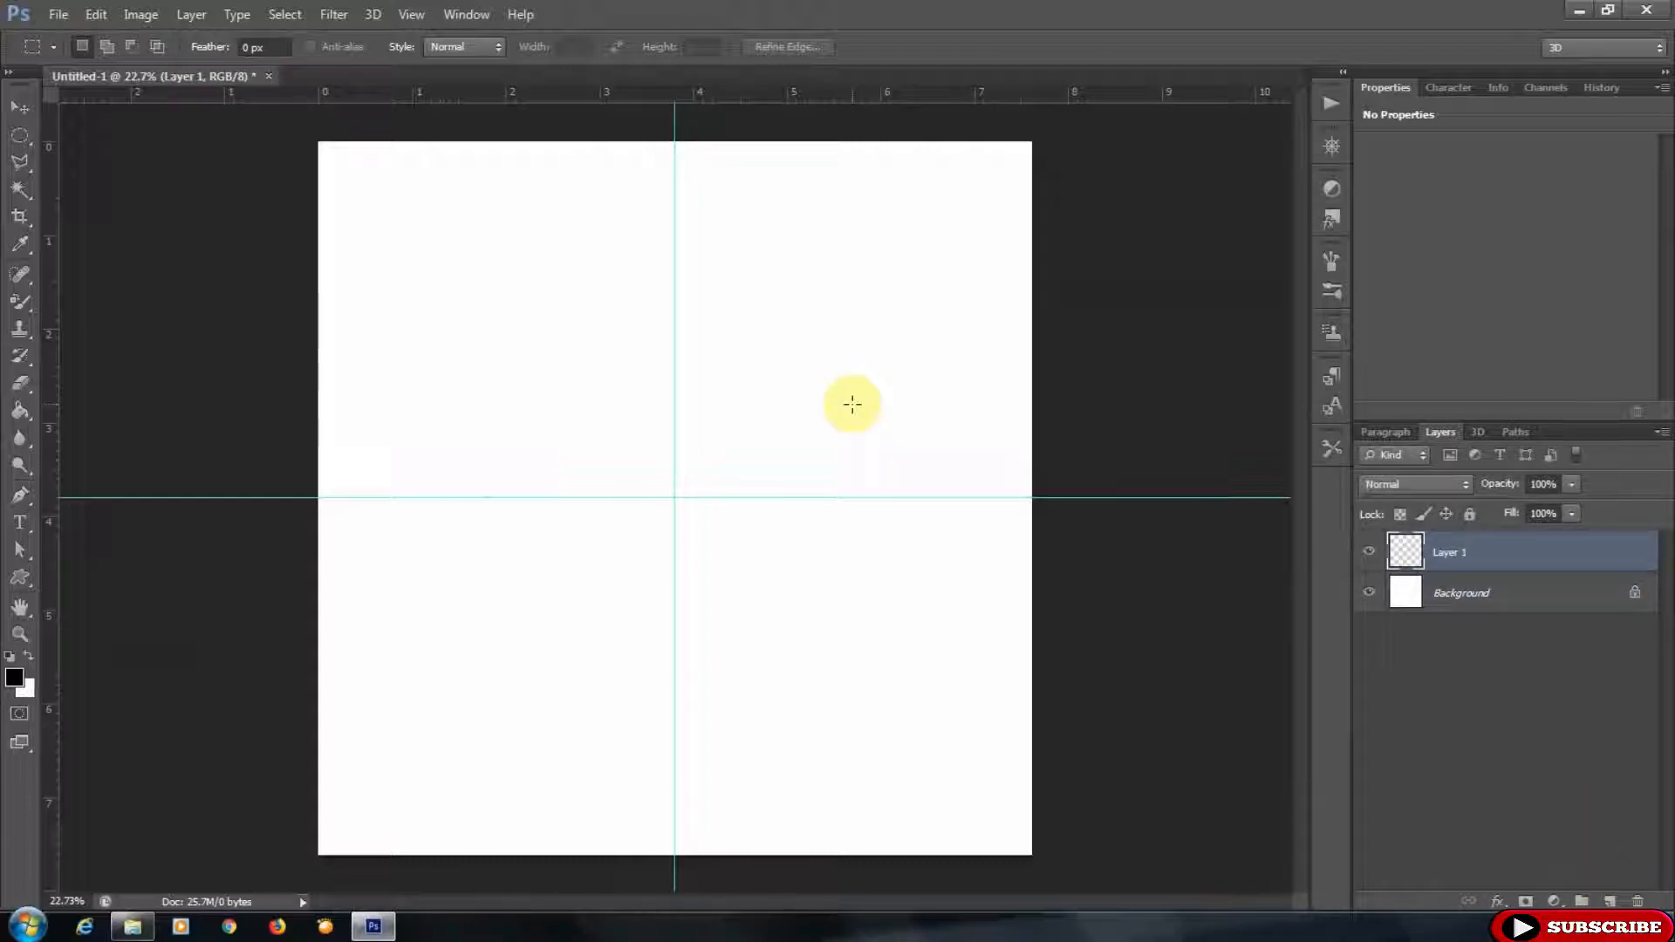
{"action": "left_click", "coordinate": [33, 573]}
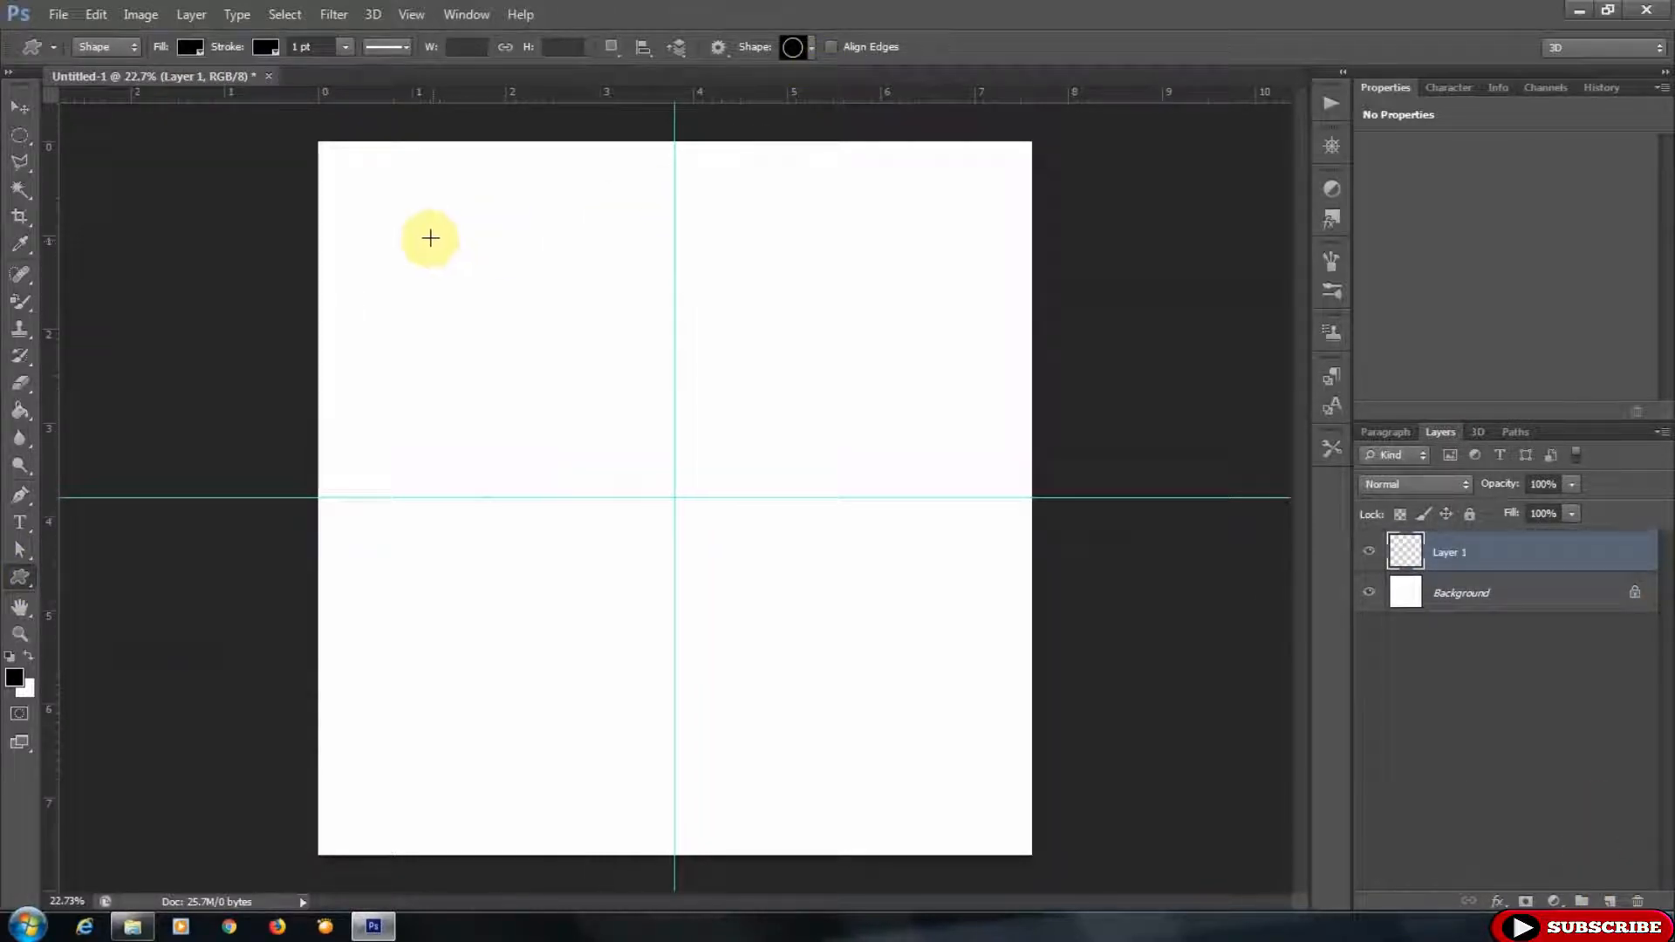
{"action": "mouse_move", "coordinate": [373, 199]}
{"action": "left_mouse_down"}
{"action": "mouse_move", "coordinate": [643, 453]}
{"action": "mouse_move", "coordinate": [1234, 846]}
{"action": "mouse_move", "coordinate": [1219, 830]}
{"action": "left_mouse_up"}
{"action": "left_click", "coordinate": [20, 106]}
{"action": "left_click_drag", "start_coordinate": [823, 367], "coordinate": [799, 341]}
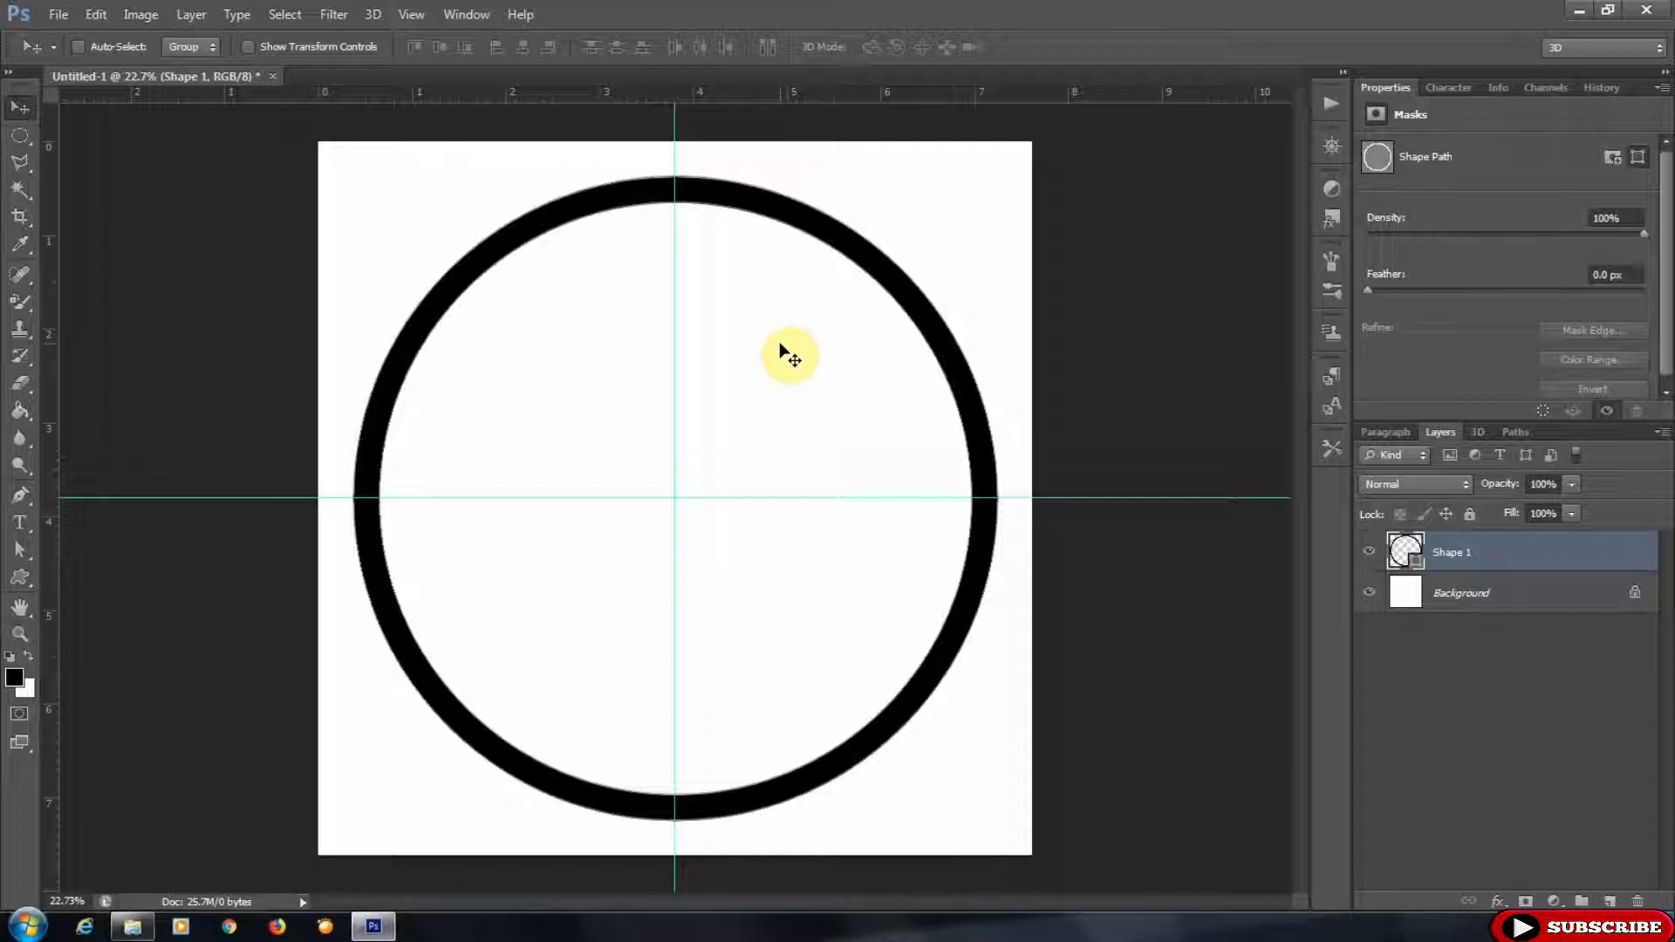
- Scale the outer circle path up to about 103% so it stays centred on the guides
{"action": "left_click", "coordinate": [58, 13]}
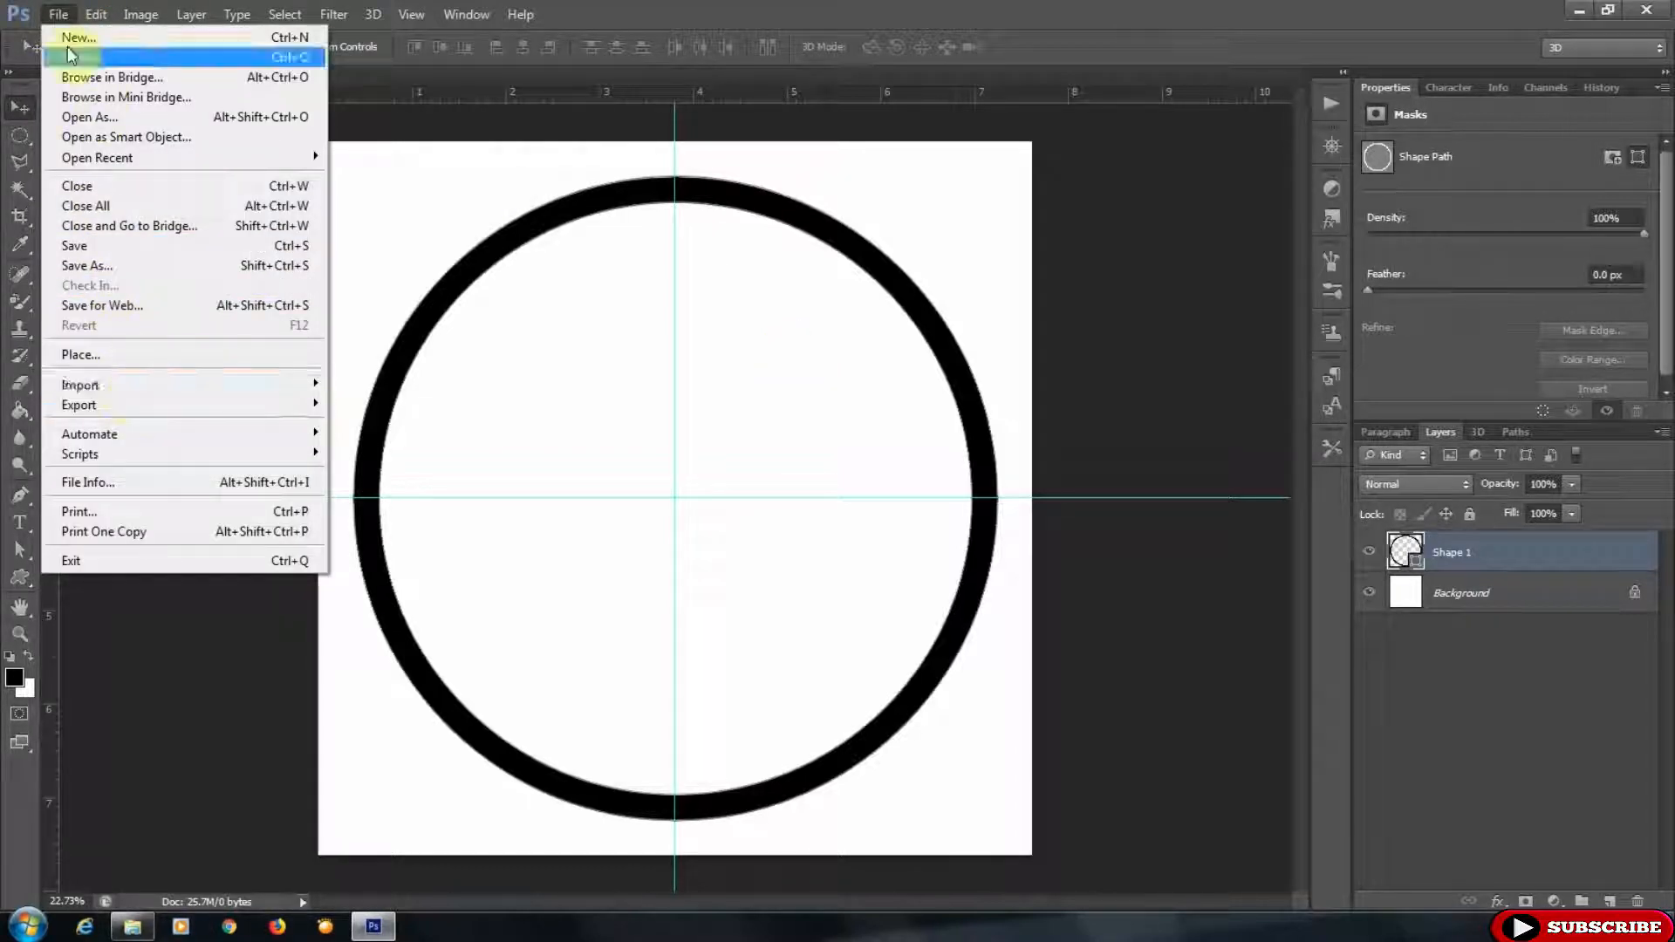
{"action": "mouse_move", "coordinate": [96, 14]}
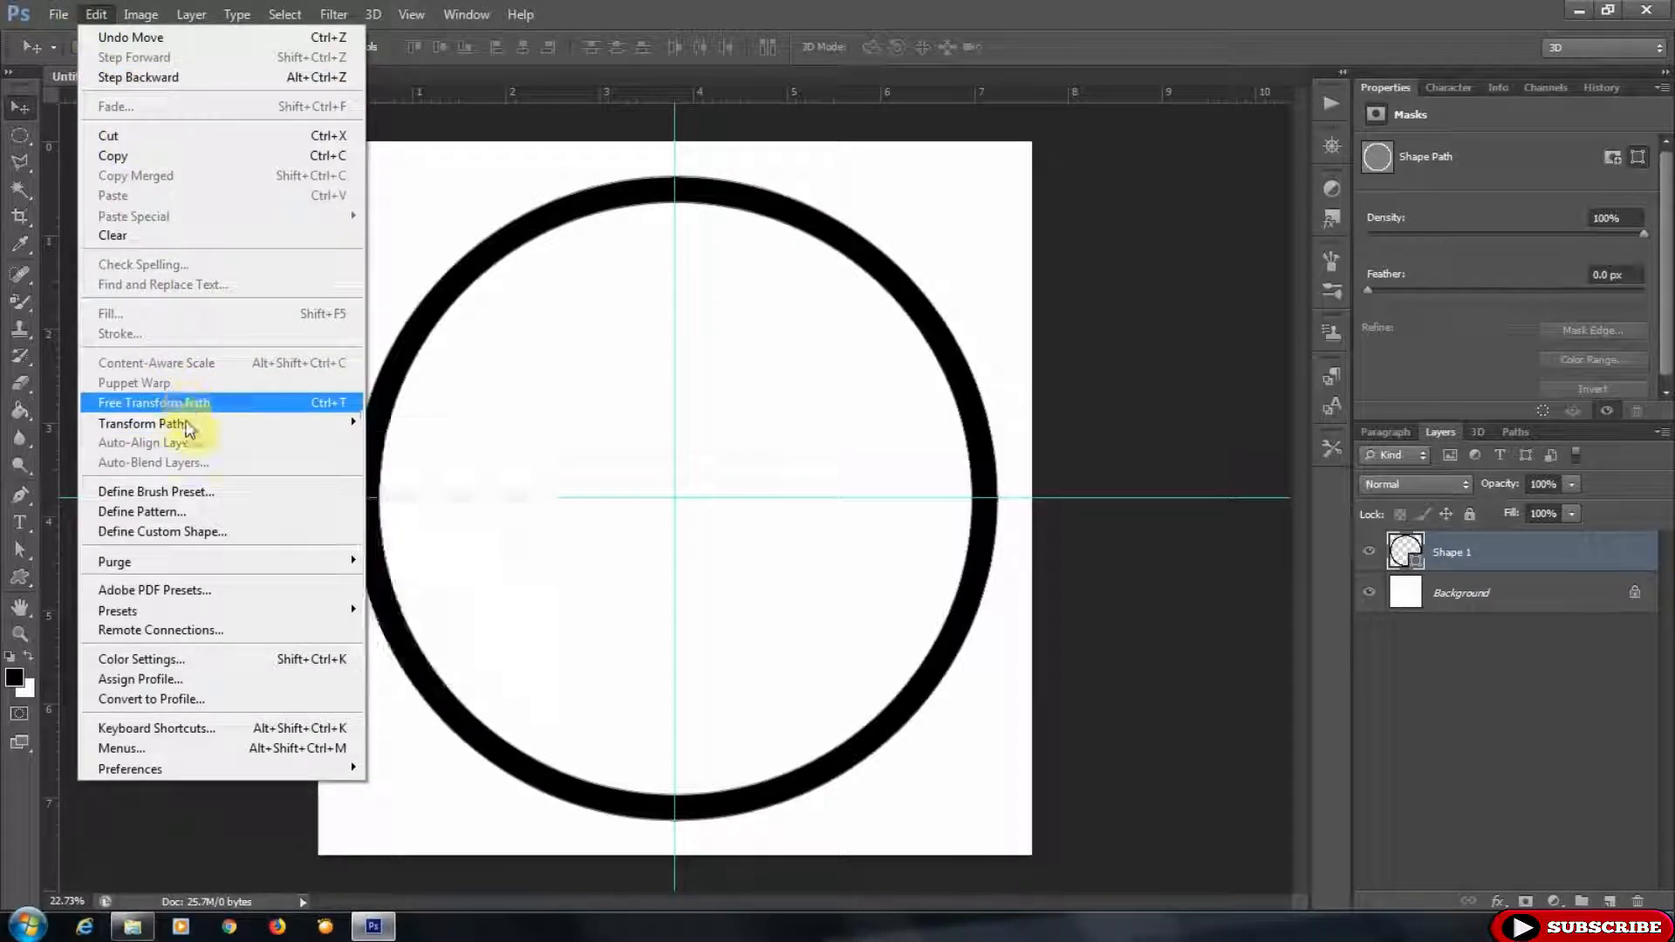
{"action": "mouse_move", "coordinate": [187, 425]}
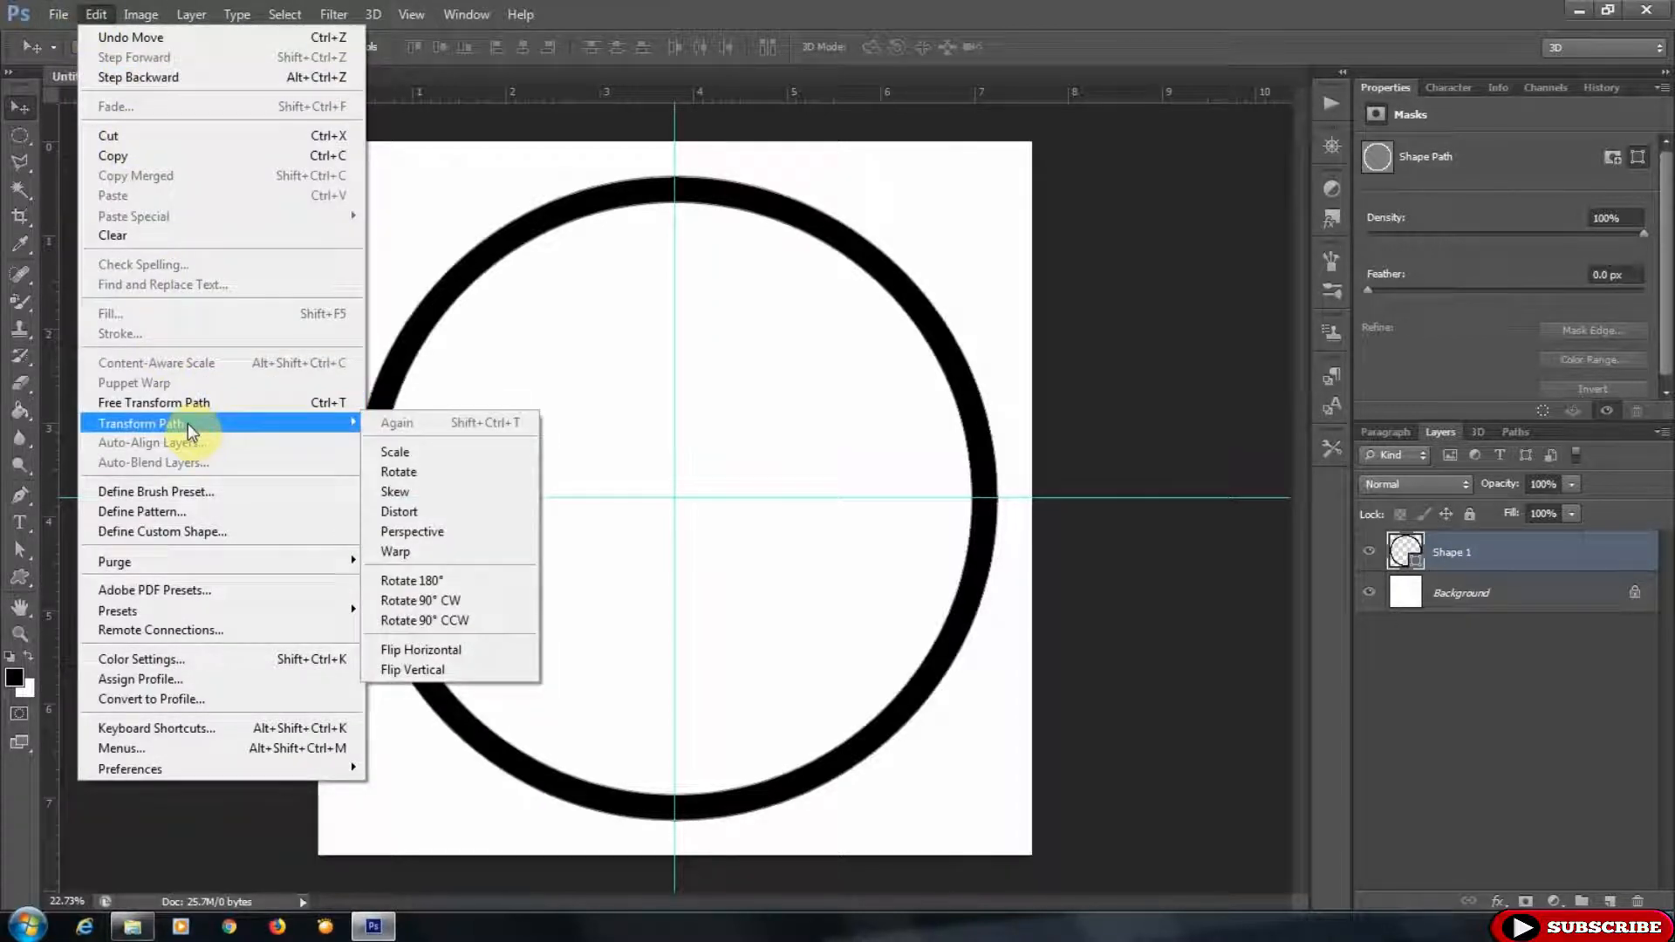
{"action": "left_click", "coordinate": [401, 453]}
{"action": "mouse_move", "coordinate": [997, 177]}
{"action": "left_mouse_down"}
{"action": "mouse_move", "coordinate": [1013, 149]}
{"action": "mouse_move", "coordinate": [1012, 164]}
{"action": "left_mouse_up"}
{"action": "left_click_drag", "start_coordinate": [756, 448], "coordinate": [756, 431]}
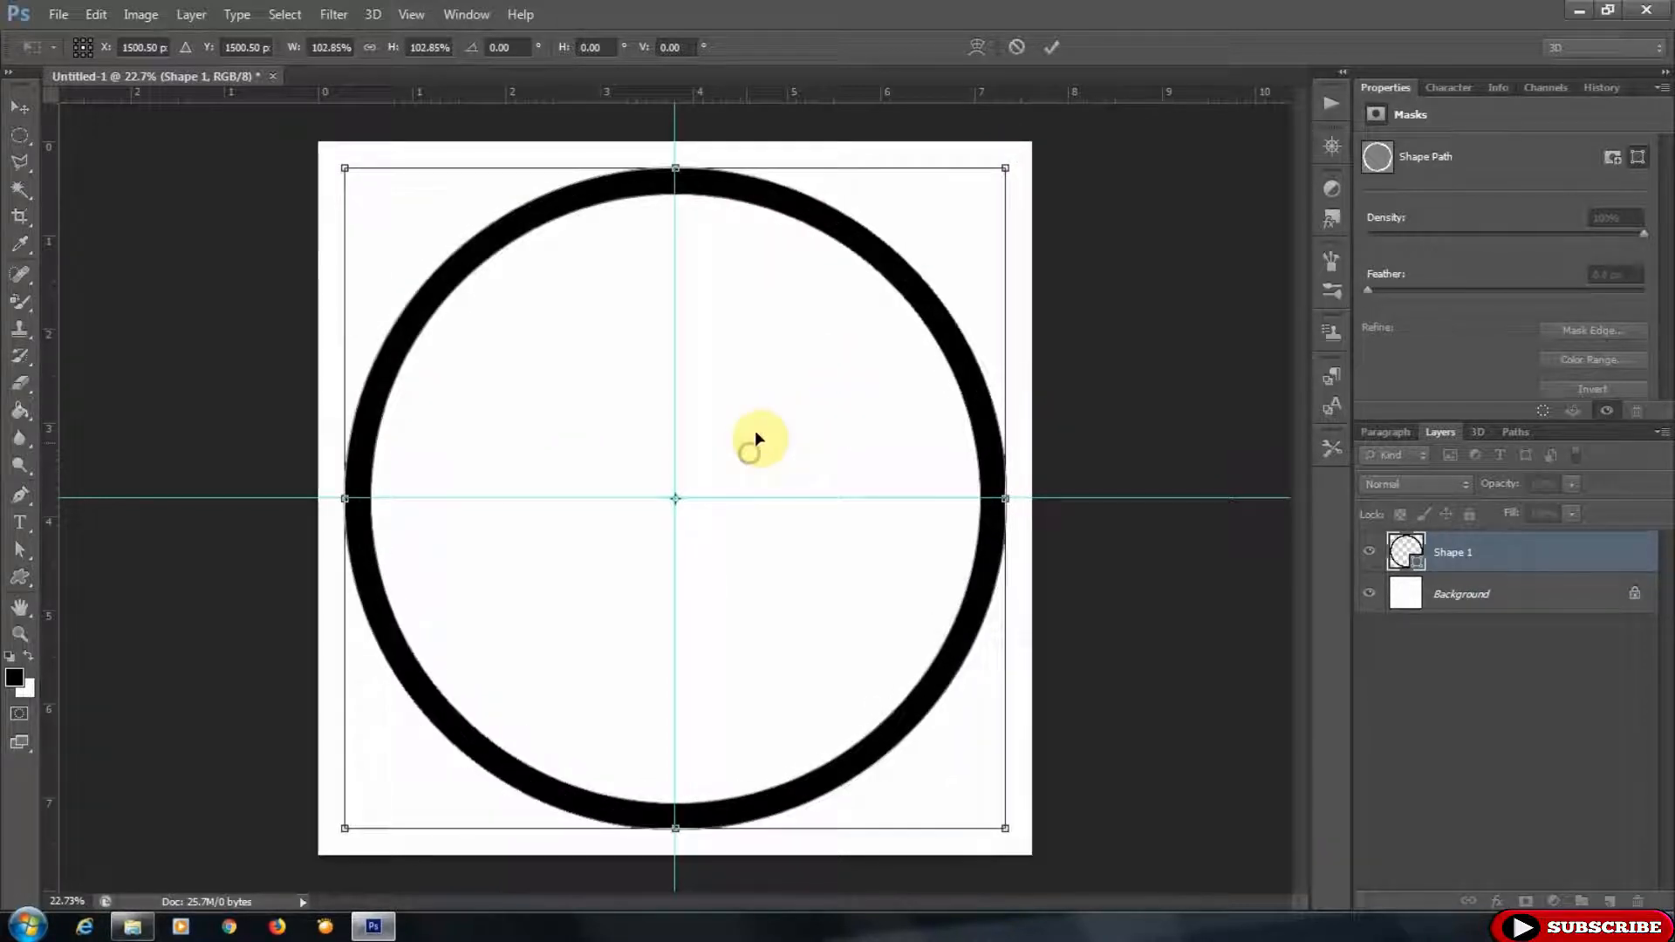
{"action": "left_click", "coordinate": [1051, 47]}
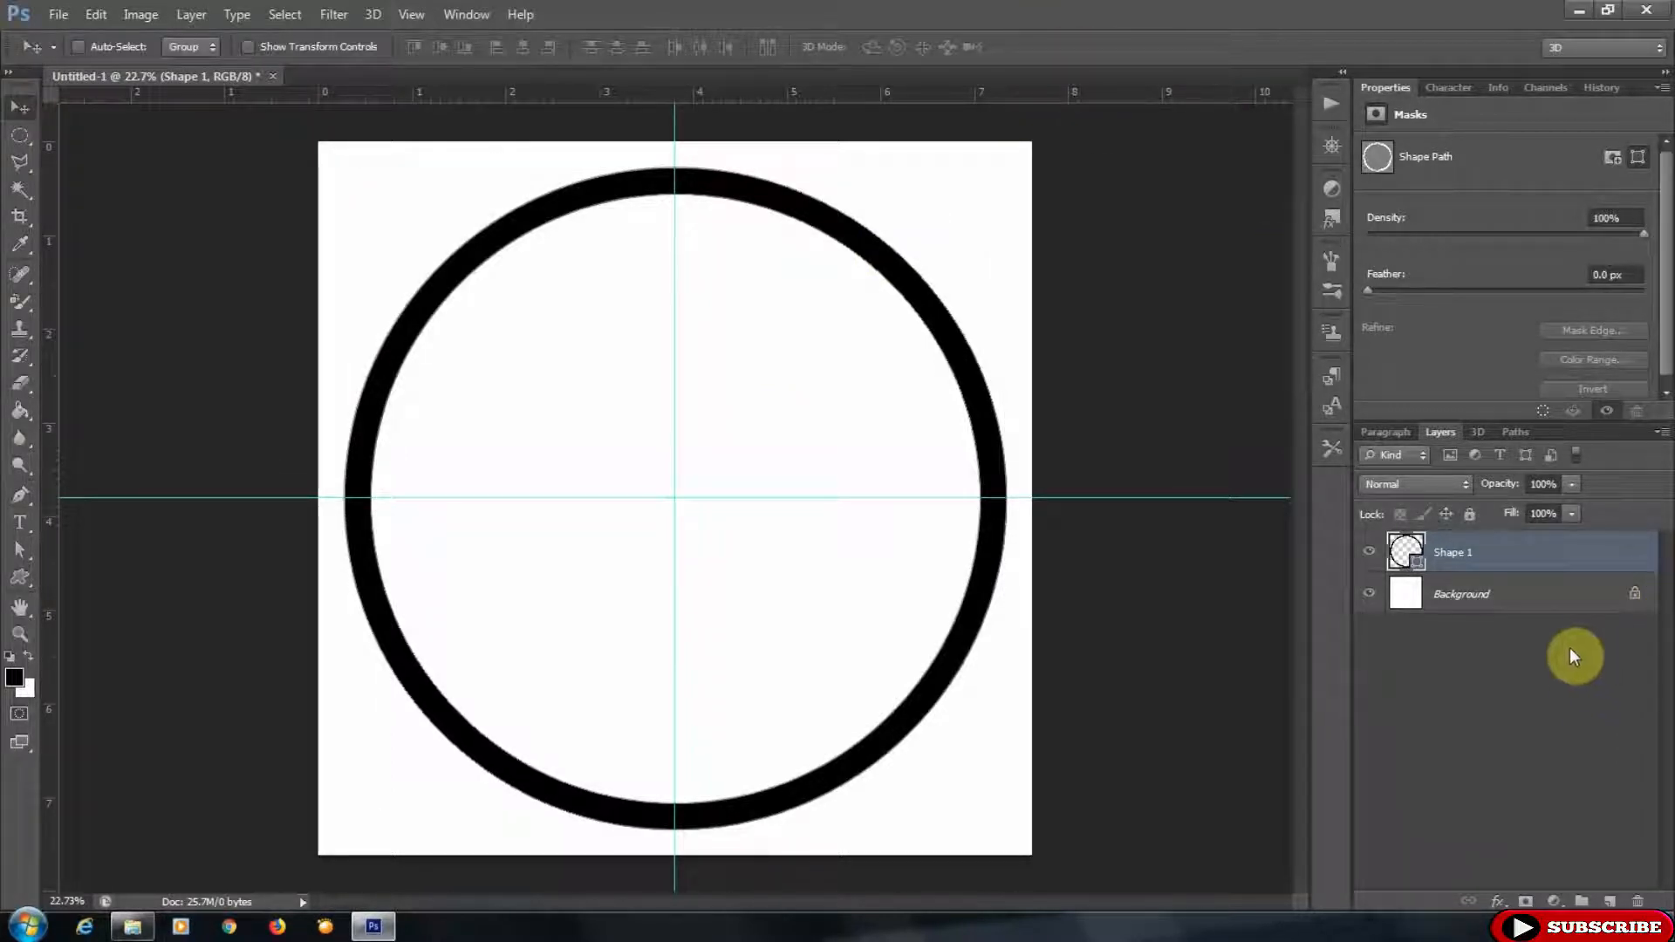
- Add a new layer and draw a smaller black-stroked circle, centring it inside the outer ring
{"action": "left_click", "coordinate": [1609, 901]}
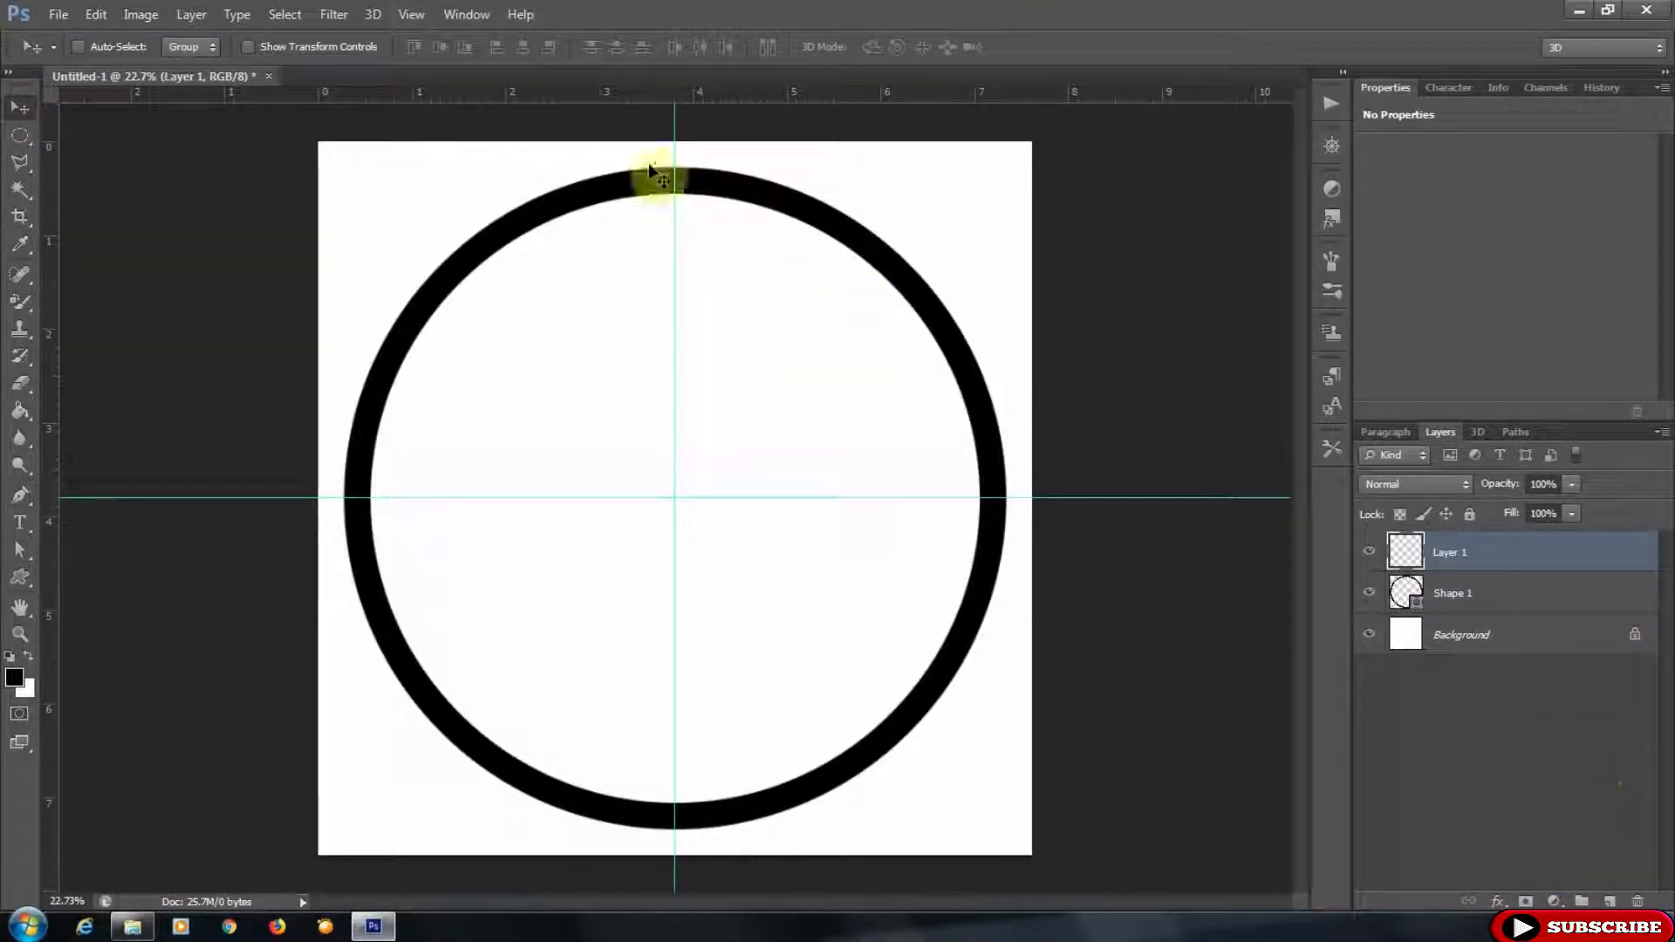
{"action": "left_click", "coordinate": [22, 577]}
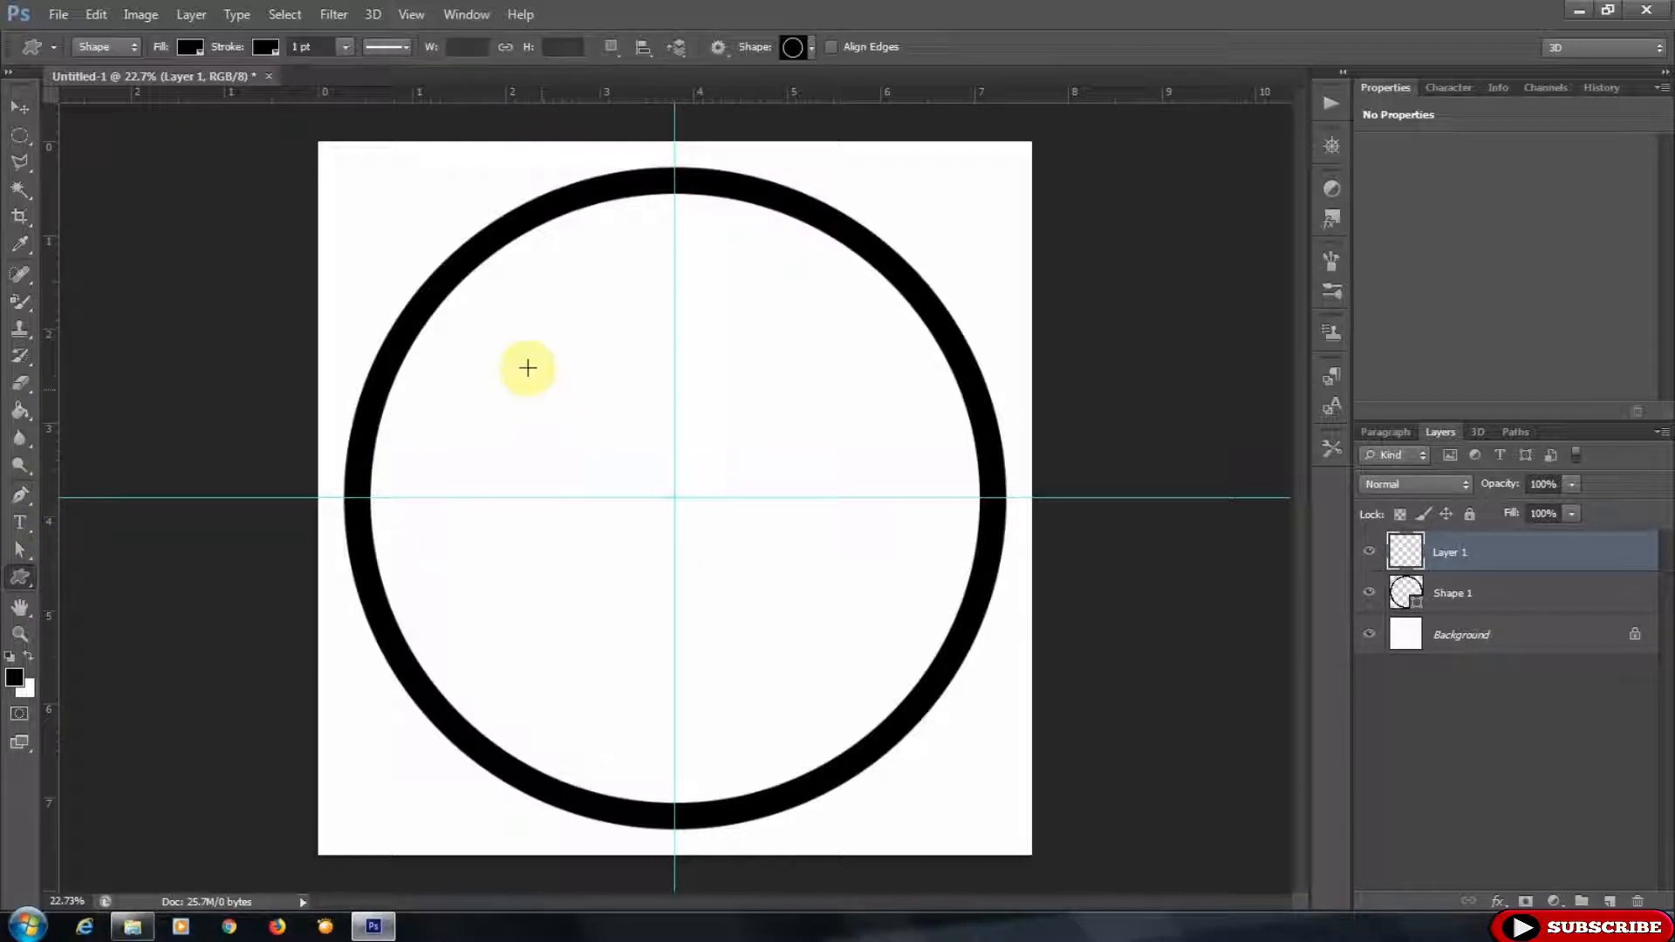
{"action": "left_click_drag", "start_coordinate": [487, 327], "coordinate": [1257, 788]}
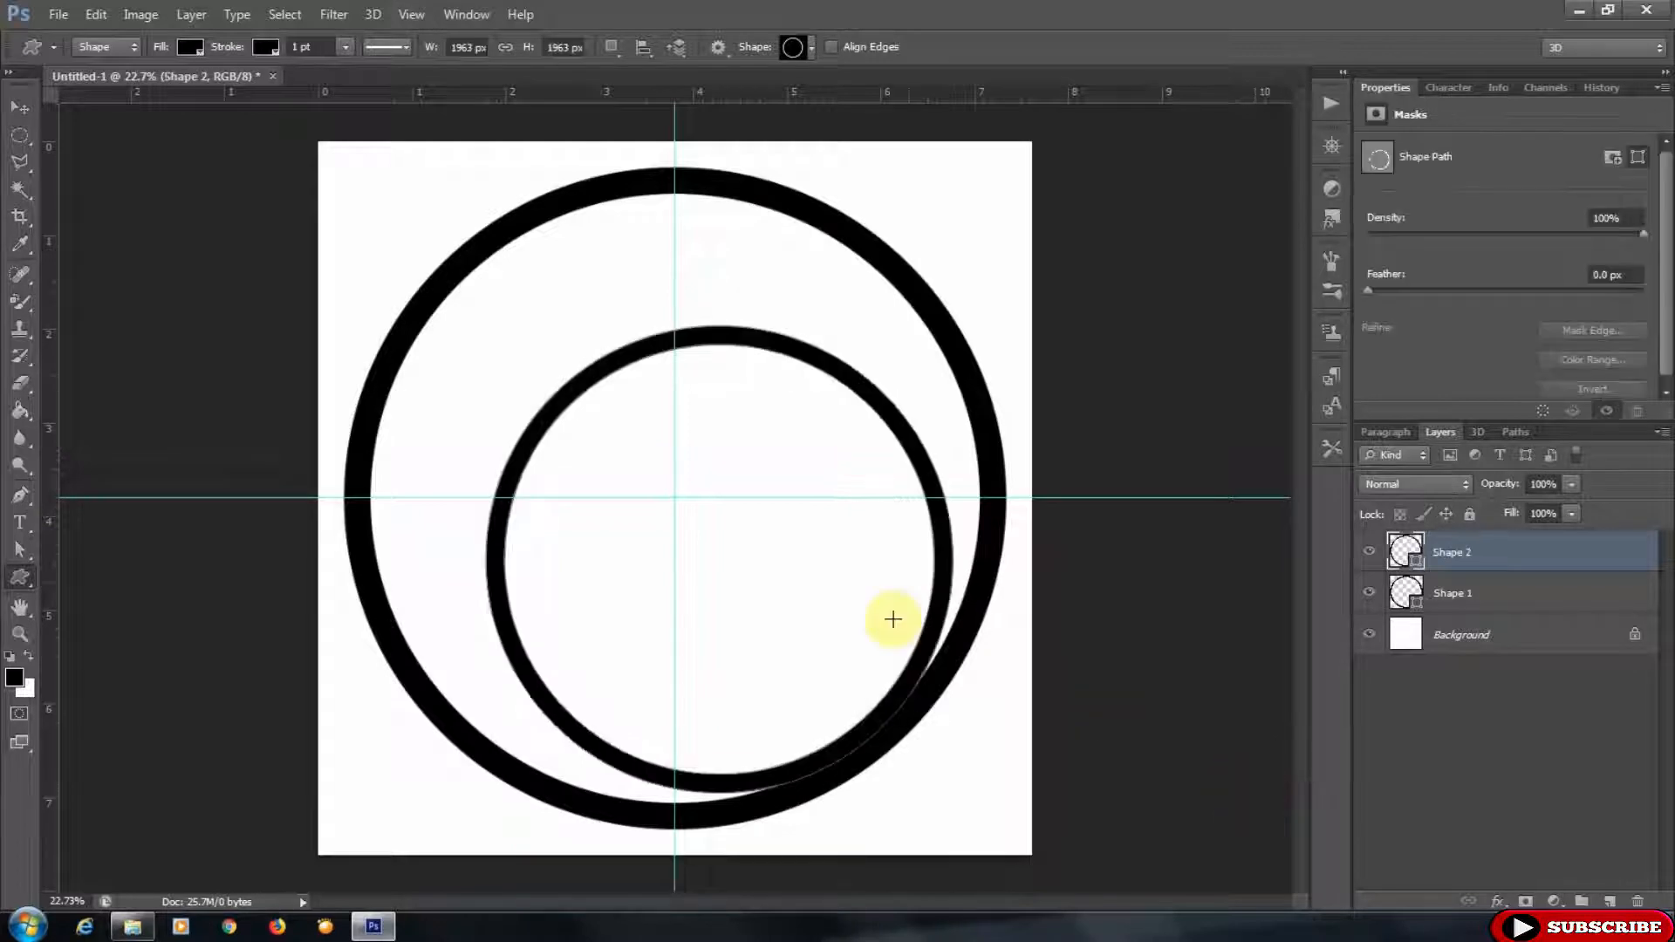
{"action": "left_click", "coordinate": [19, 107]}
{"action": "left_click_drag", "start_coordinate": [777, 422], "coordinate": [734, 364]}
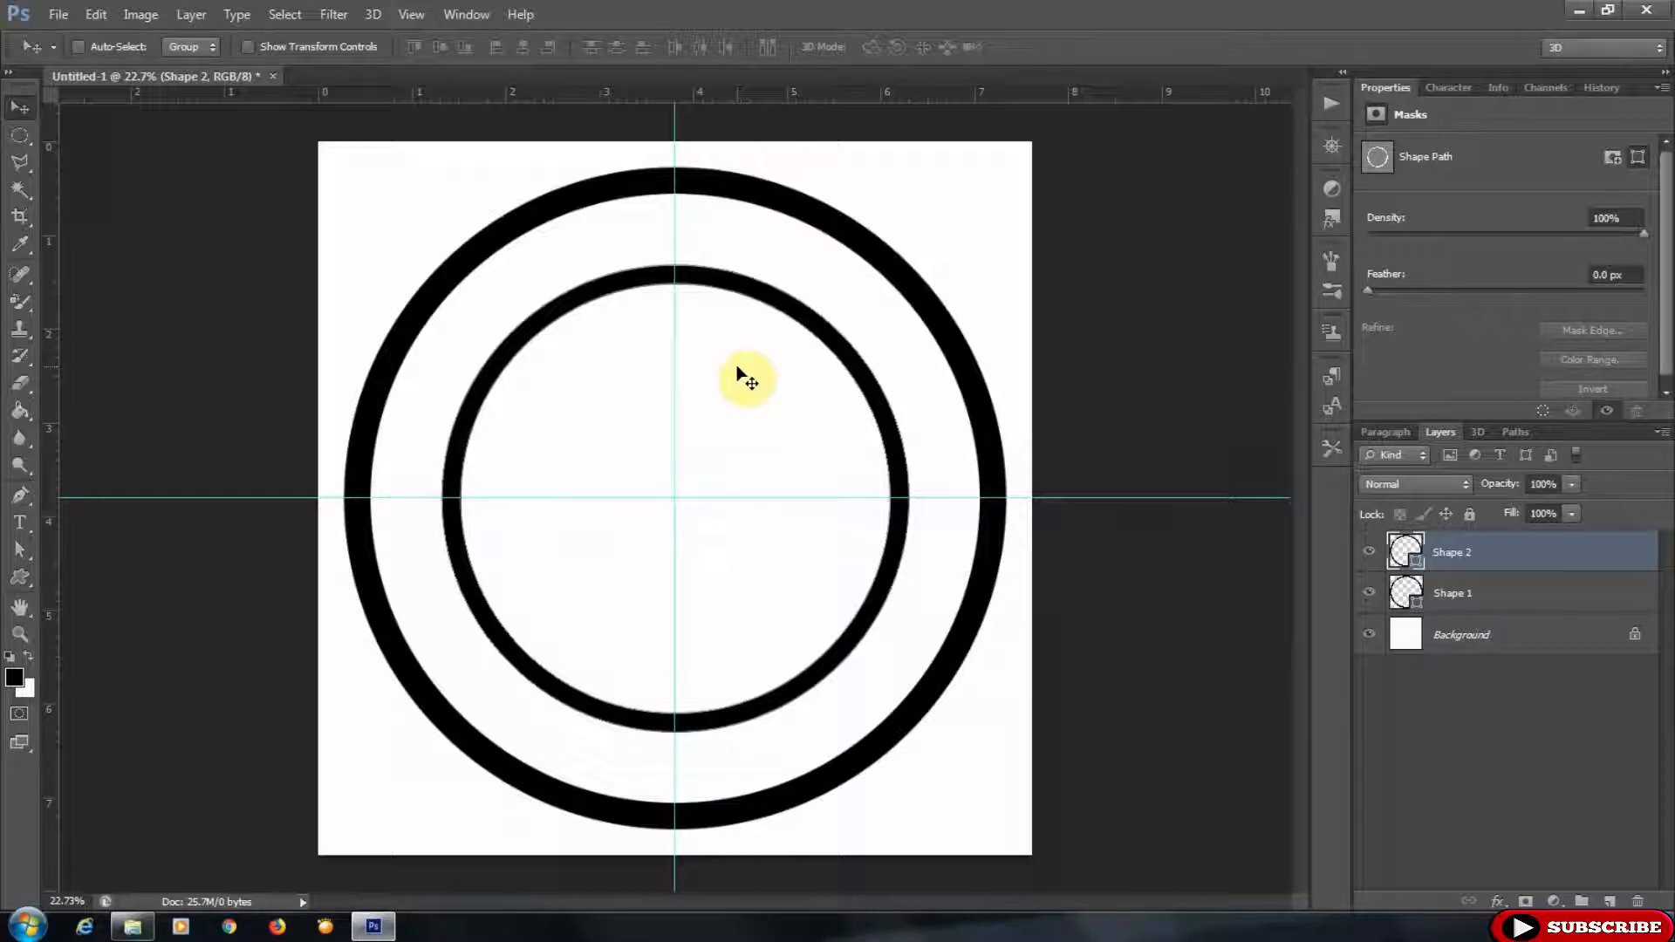
- Scale the inner circle path down to about 91% and keep it centred on the guides
{"action": "left_click", "coordinate": [96, 14]}
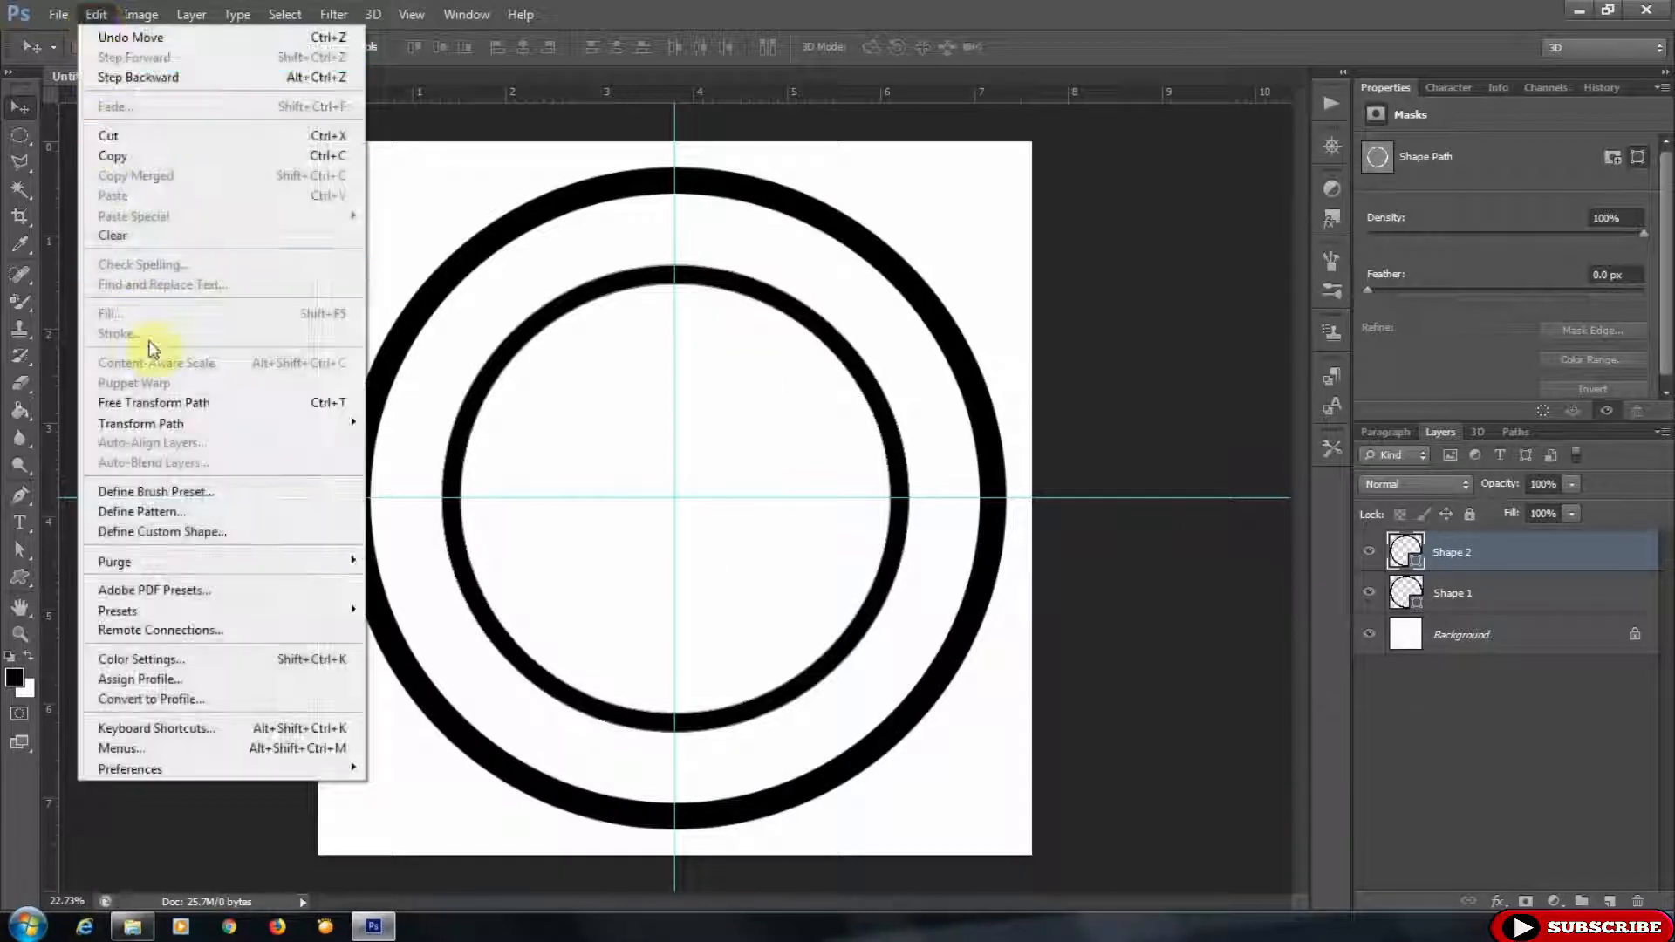
{"action": "mouse_move", "coordinate": [187, 423]}
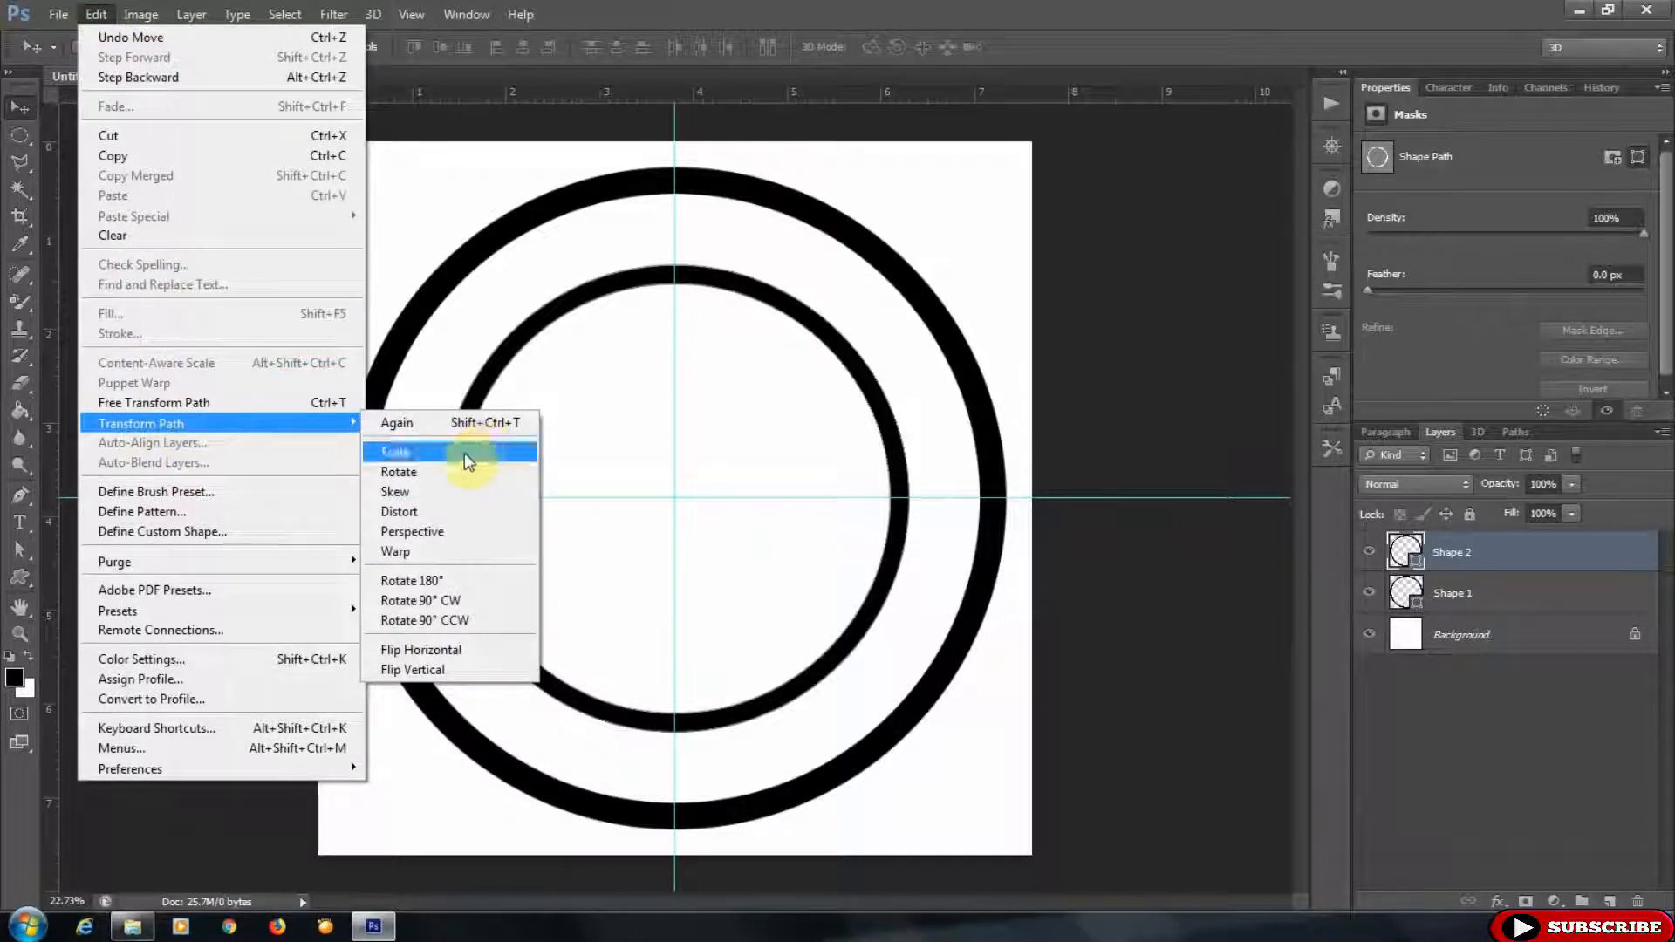
{"action": "left_click", "coordinate": [468, 460]}
{"action": "left_click_drag", "start_coordinate": [901, 255], "coordinate": [883, 295]}
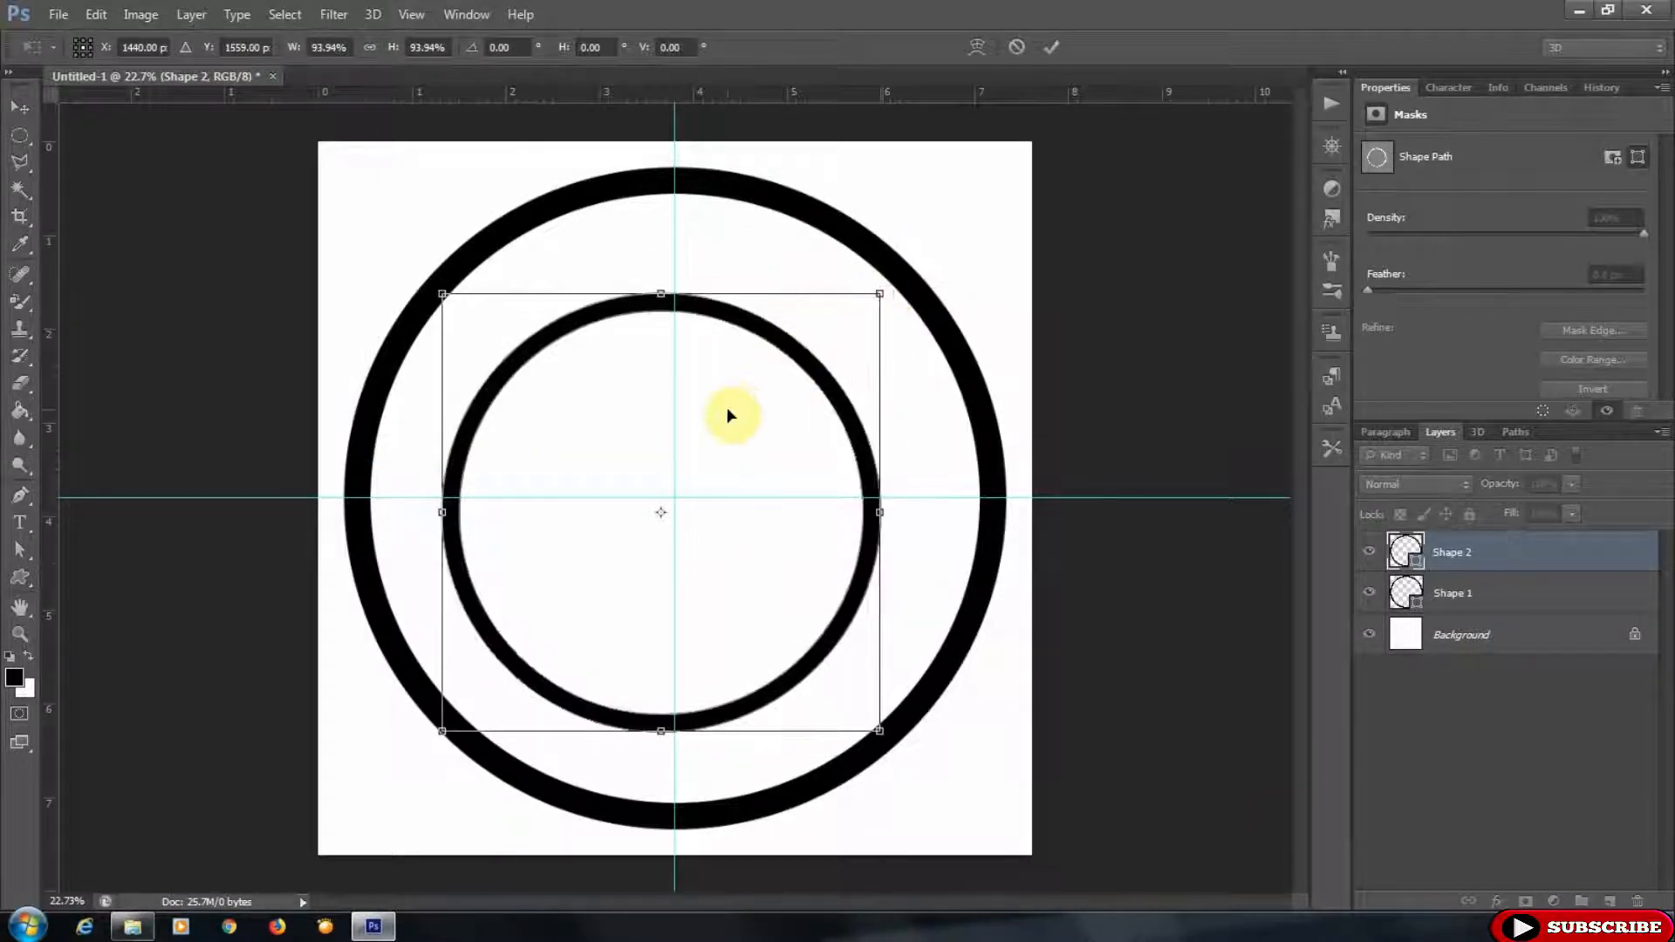
{"action": "left_click_drag", "start_coordinate": [731, 437], "coordinate": [741, 418]}
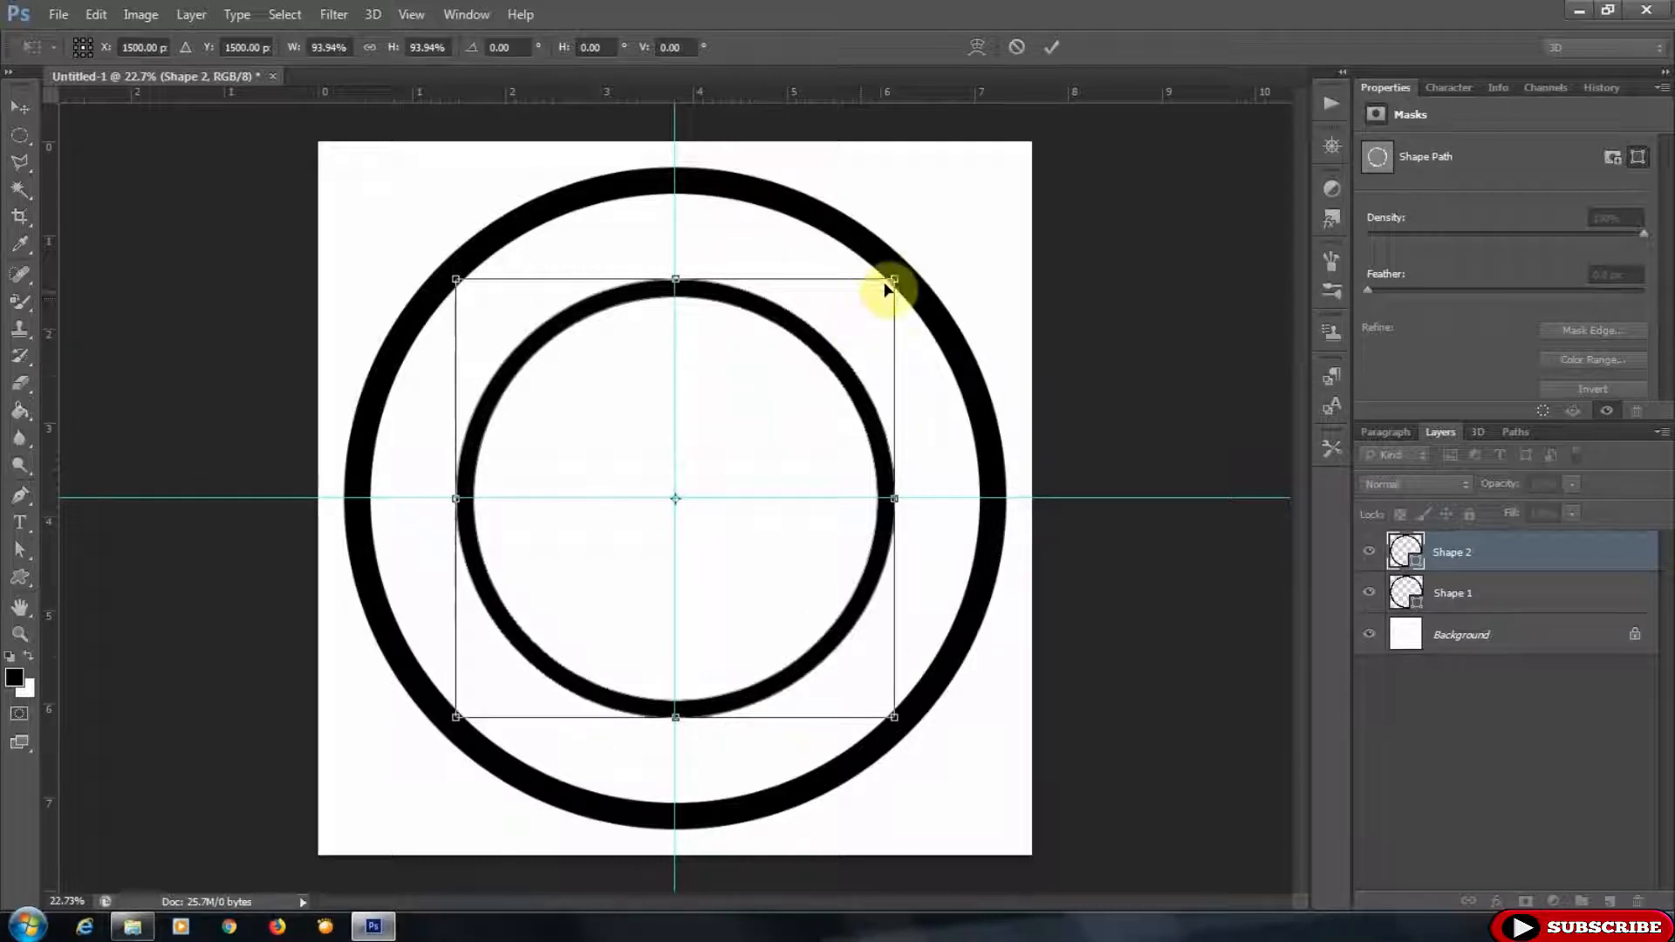
{"action": "left_click_drag", "start_coordinate": [899, 276], "coordinate": [880, 294]}
{"action": "left_click_drag", "start_coordinate": [708, 468], "coordinate": [714, 457]}
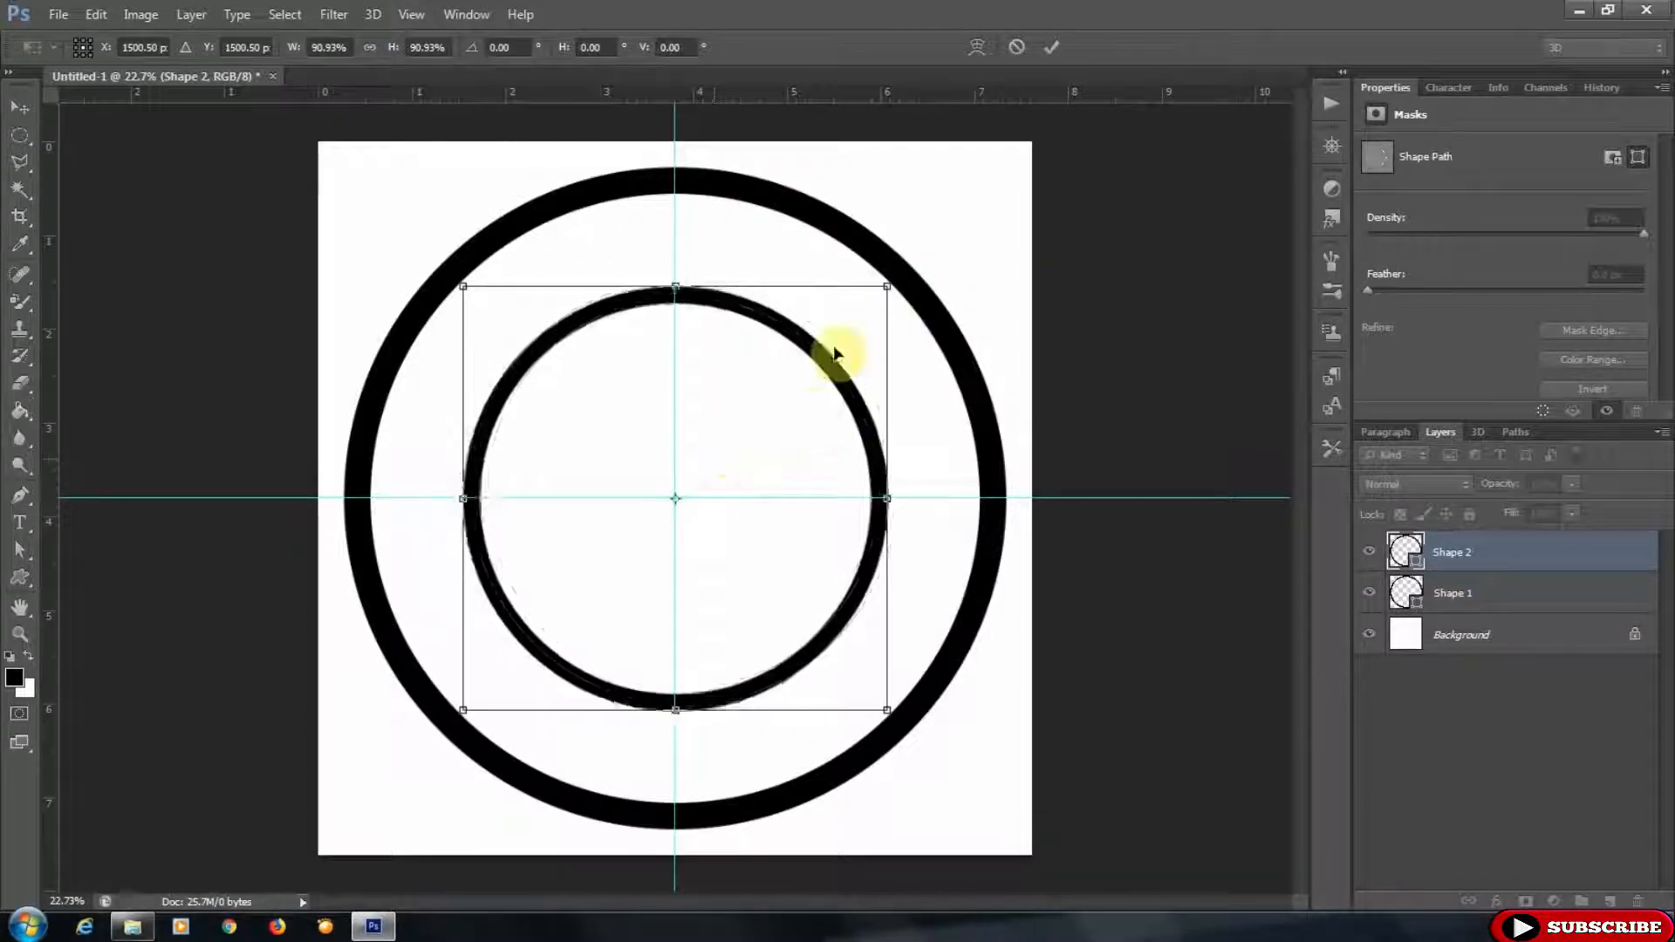
{"action": "left_click", "coordinate": [1053, 47]}
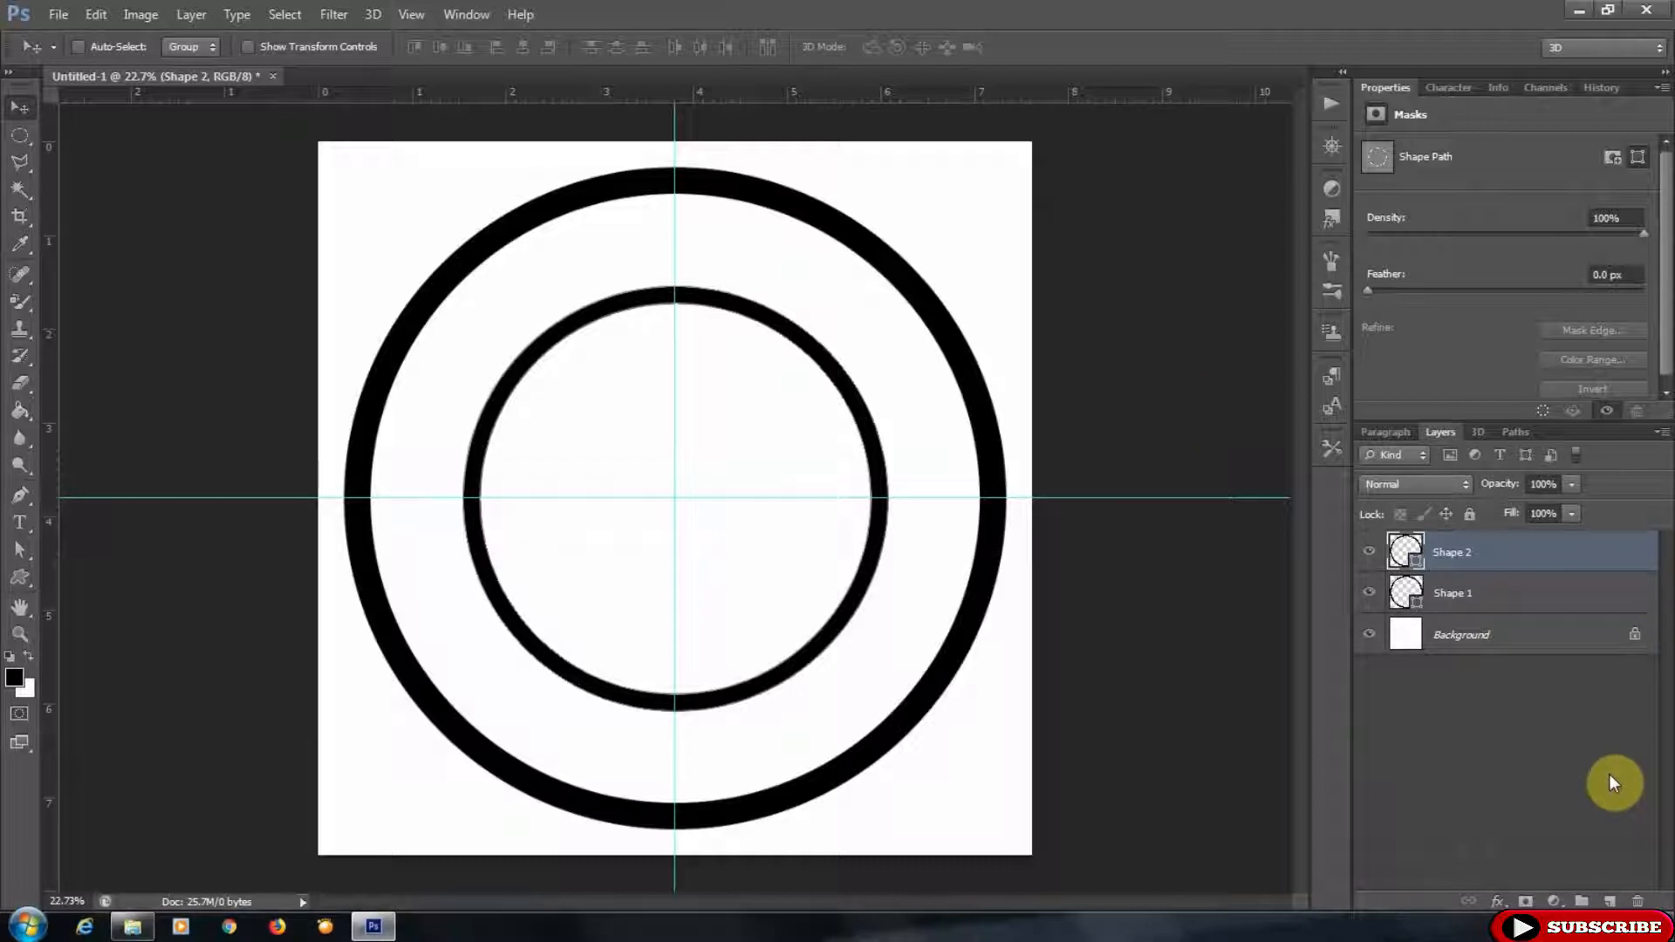
- Draw a circular selection and transform it to about 104% so it sits centred just outside the inner circle
{"action": "left_click", "coordinate": [28, 138]}
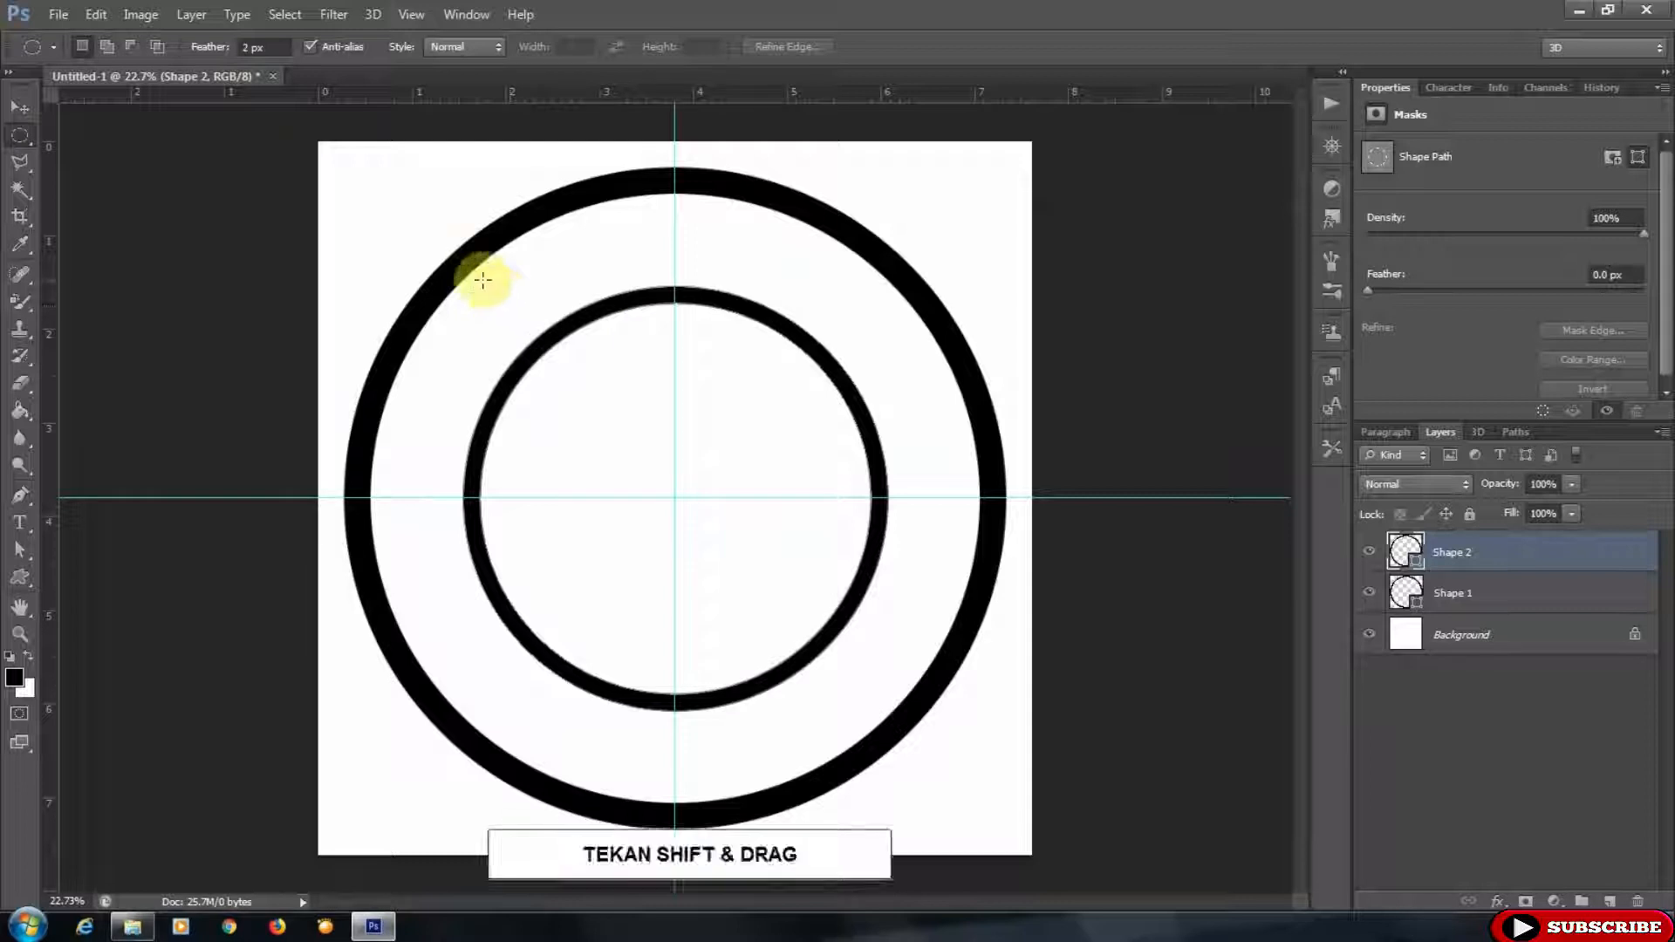
{"action": "left_click_drag", "start_coordinate": [481, 277], "coordinate": [1141, 718]}
{"action": "left_click_drag", "start_coordinate": [804, 458], "coordinate": [768, 451]}
{"action": "right_click", "coordinate": [768, 434]}
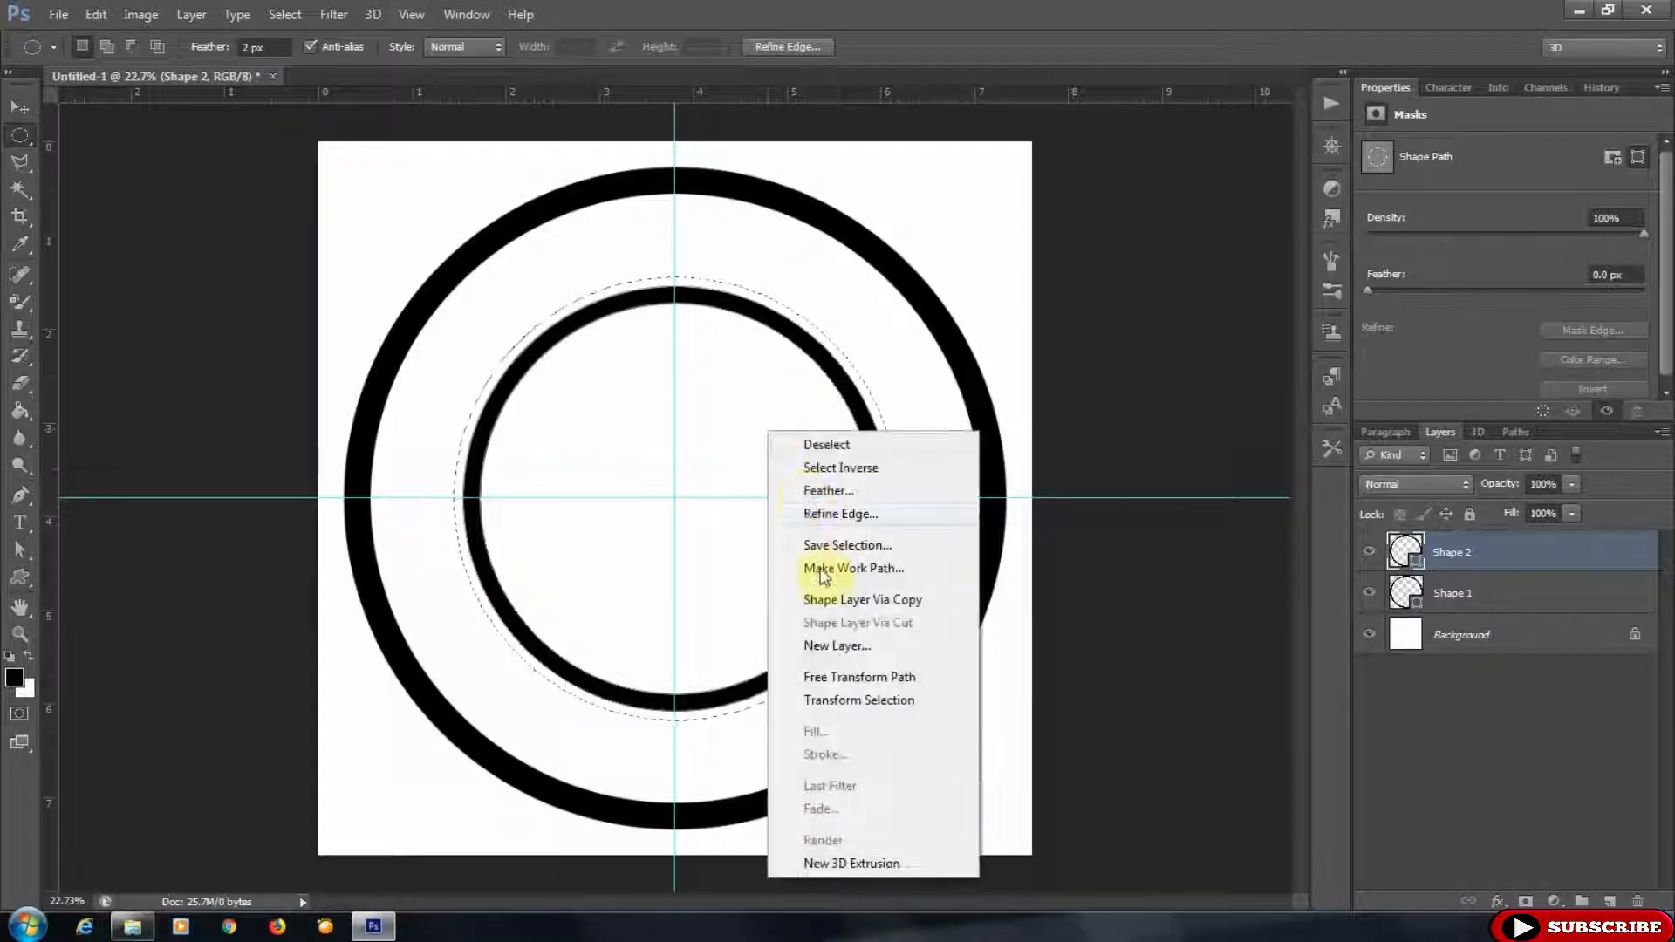
{"action": "left_click", "coordinate": [870, 698]}
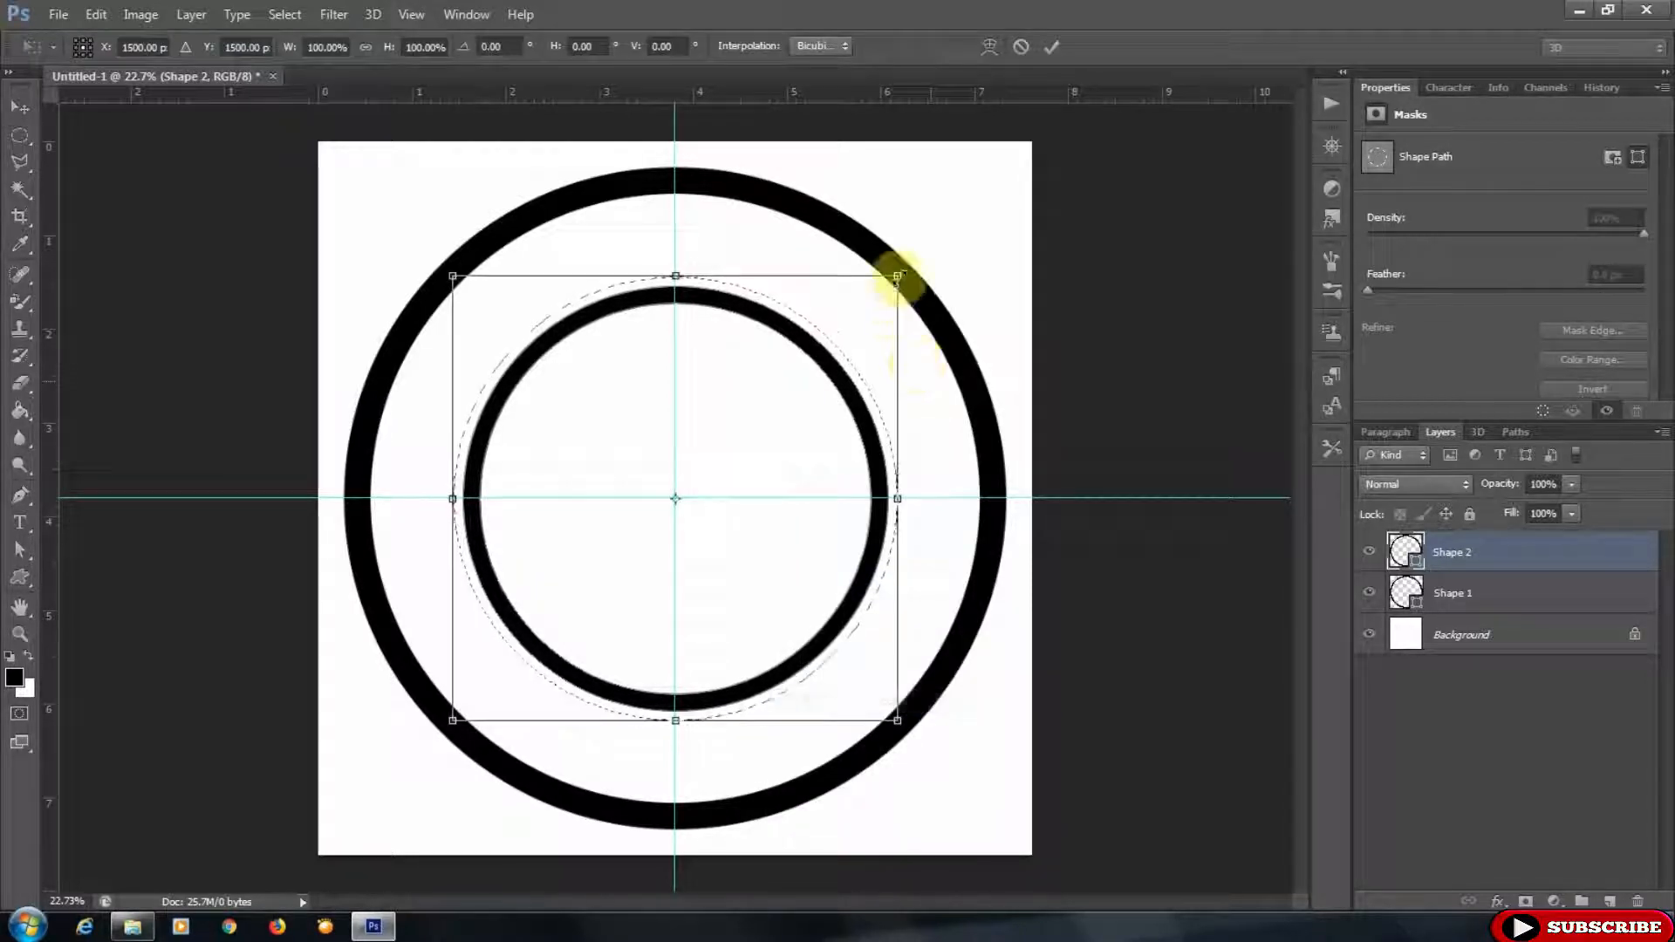
{"action": "left_click_drag", "start_coordinate": [899, 271], "coordinate": [913, 261]}
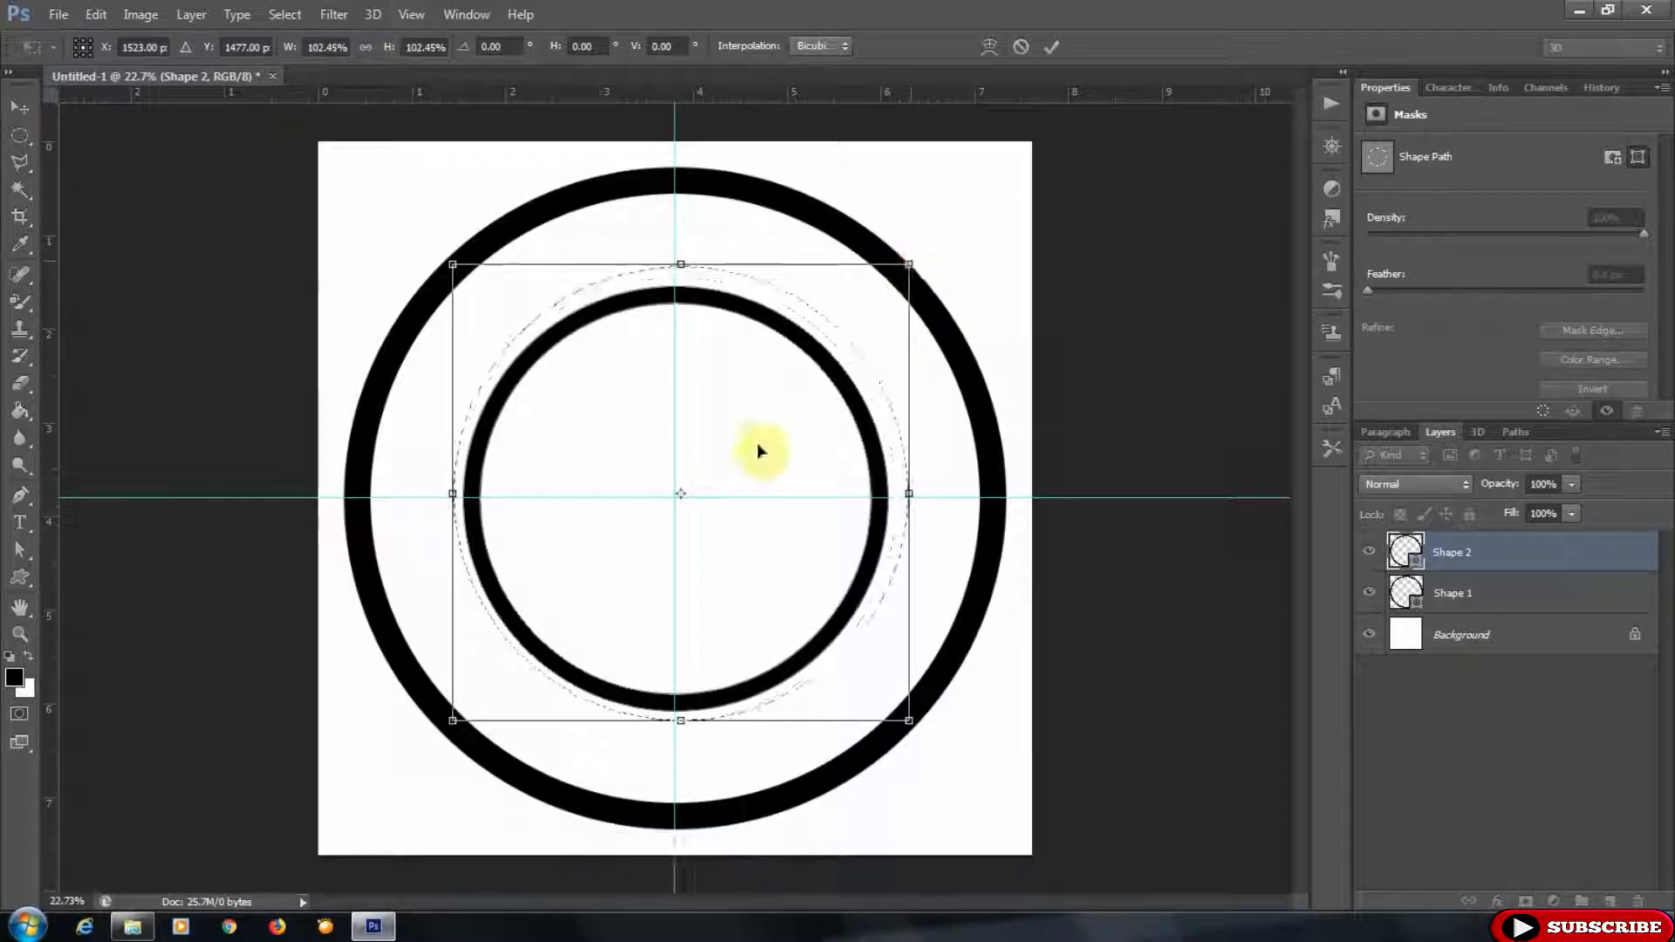
{"action": "left_click_drag", "start_coordinate": [452, 719], "coordinate": [431, 735]}
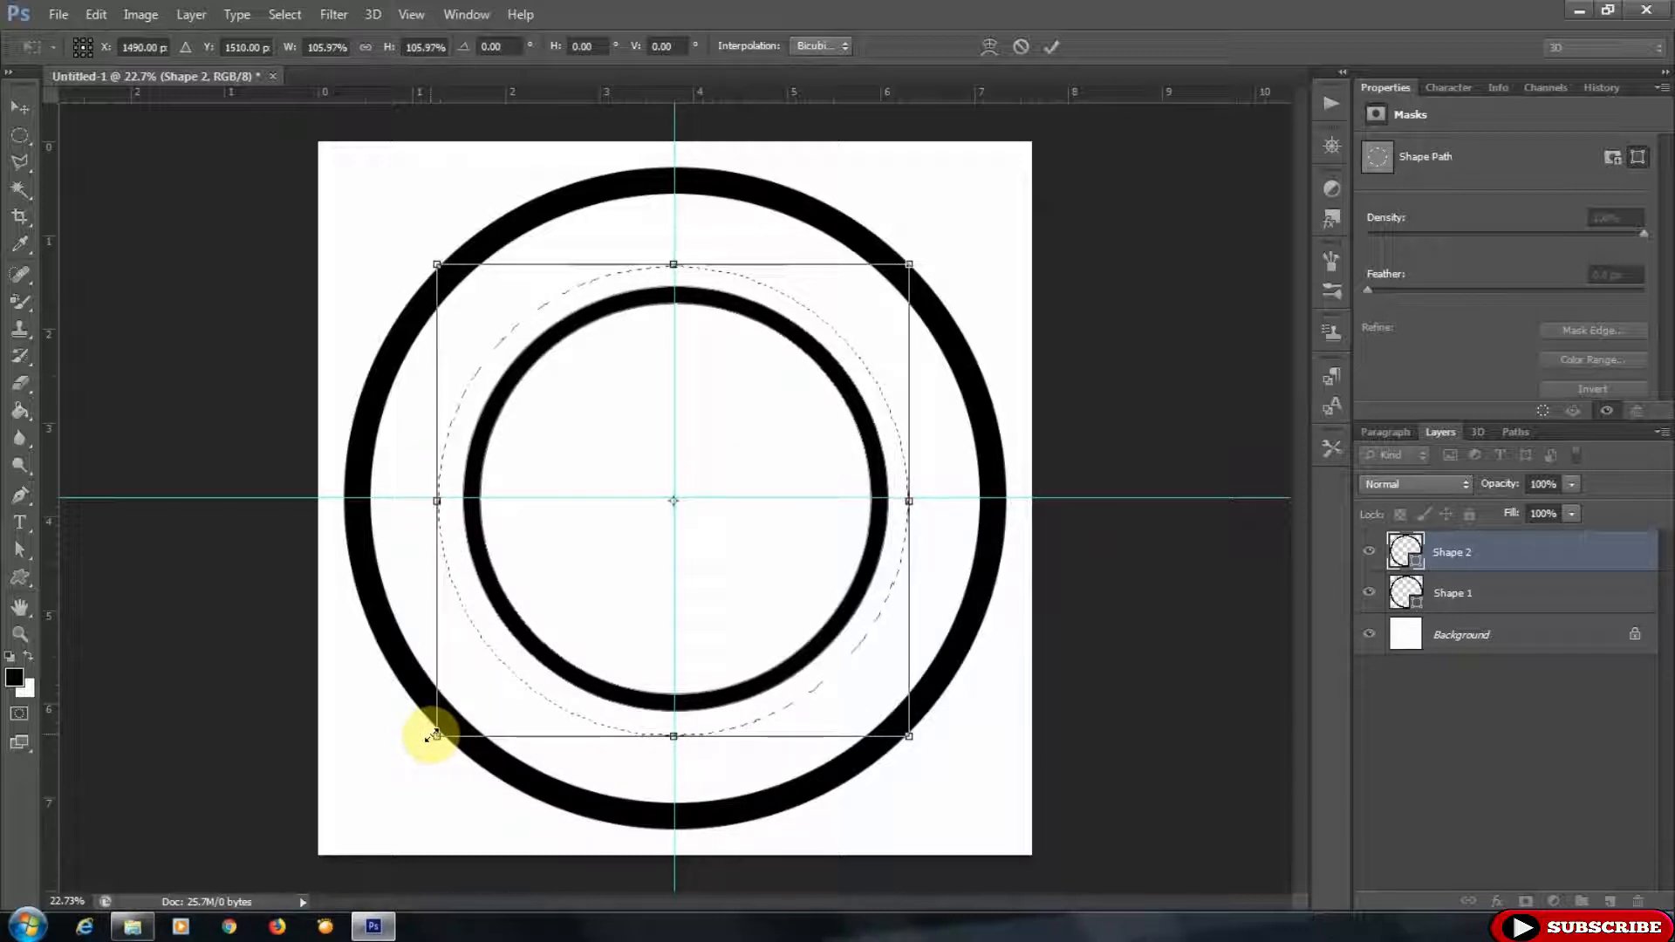
{"action": "left_click_drag", "start_coordinate": [434, 733], "coordinate": [438, 732]}
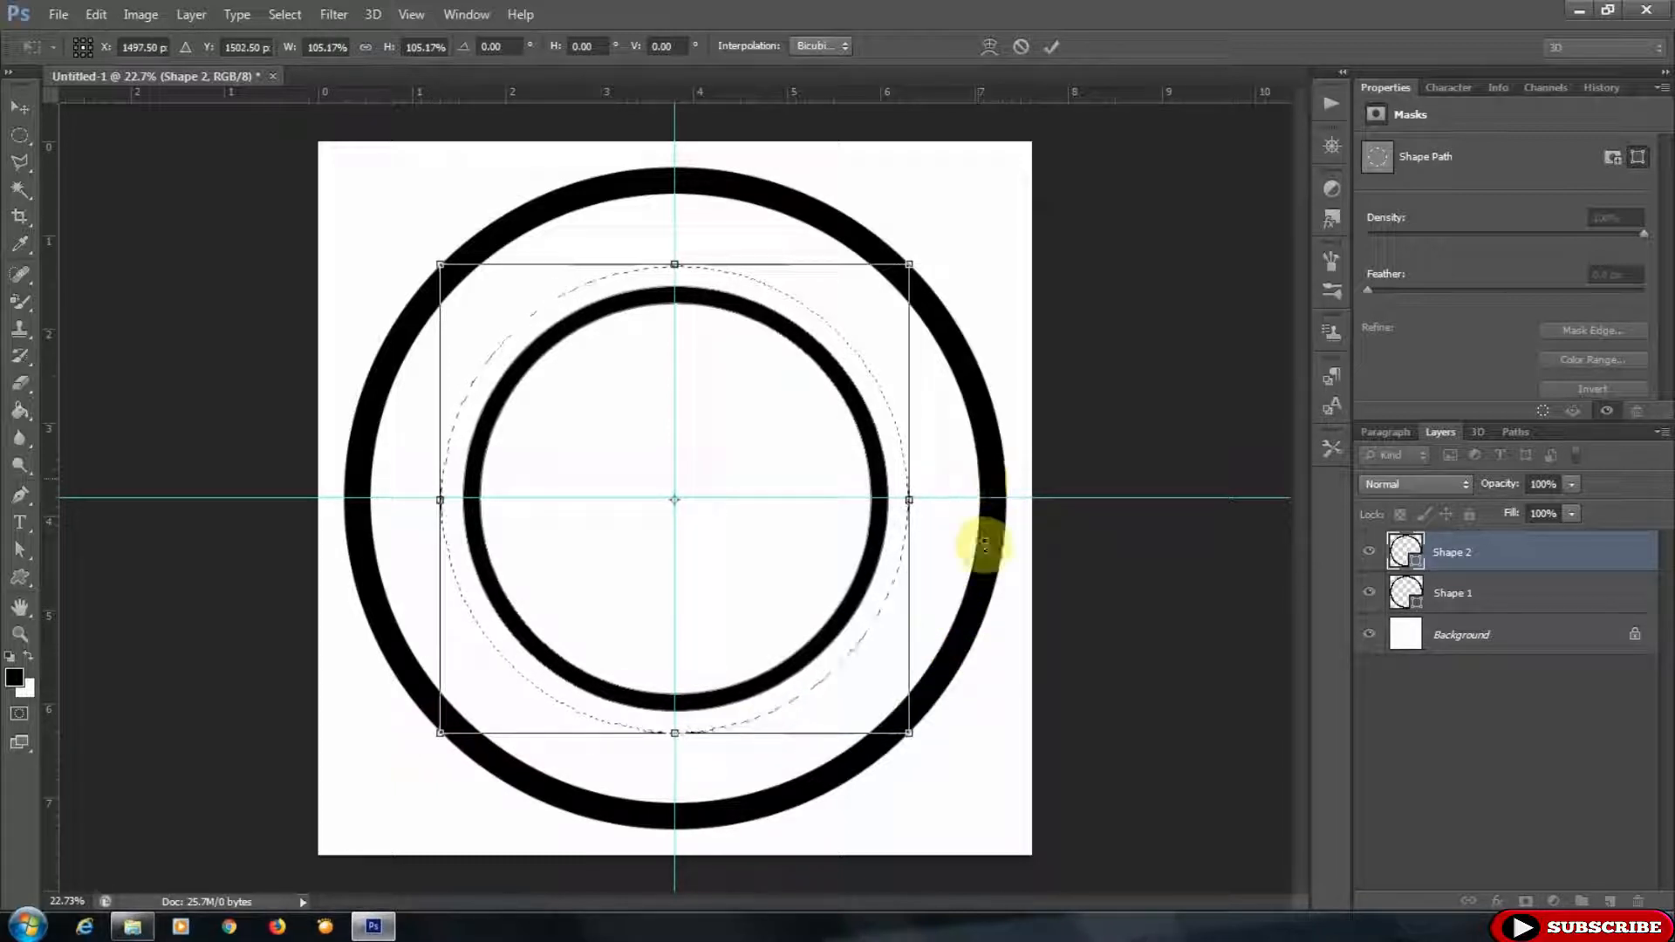
{"action": "left_click_drag", "start_coordinate": [908, 733], "coordinate": [905, 729]}
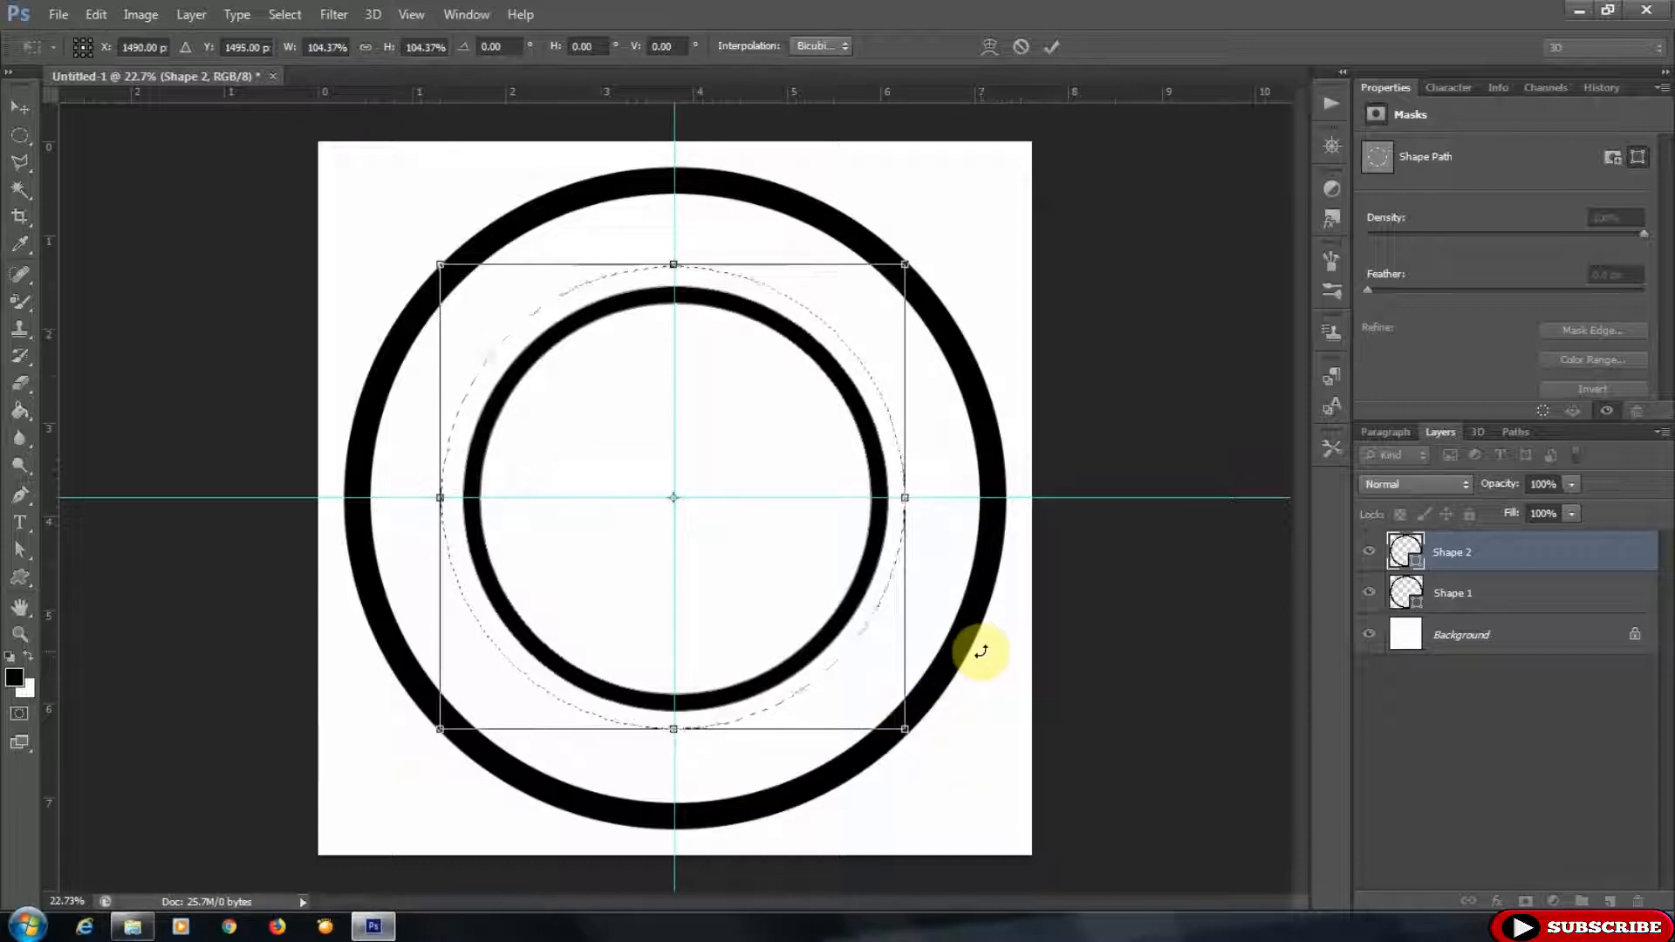
{"action": "left_click", "coordinate": [1053, 46]}
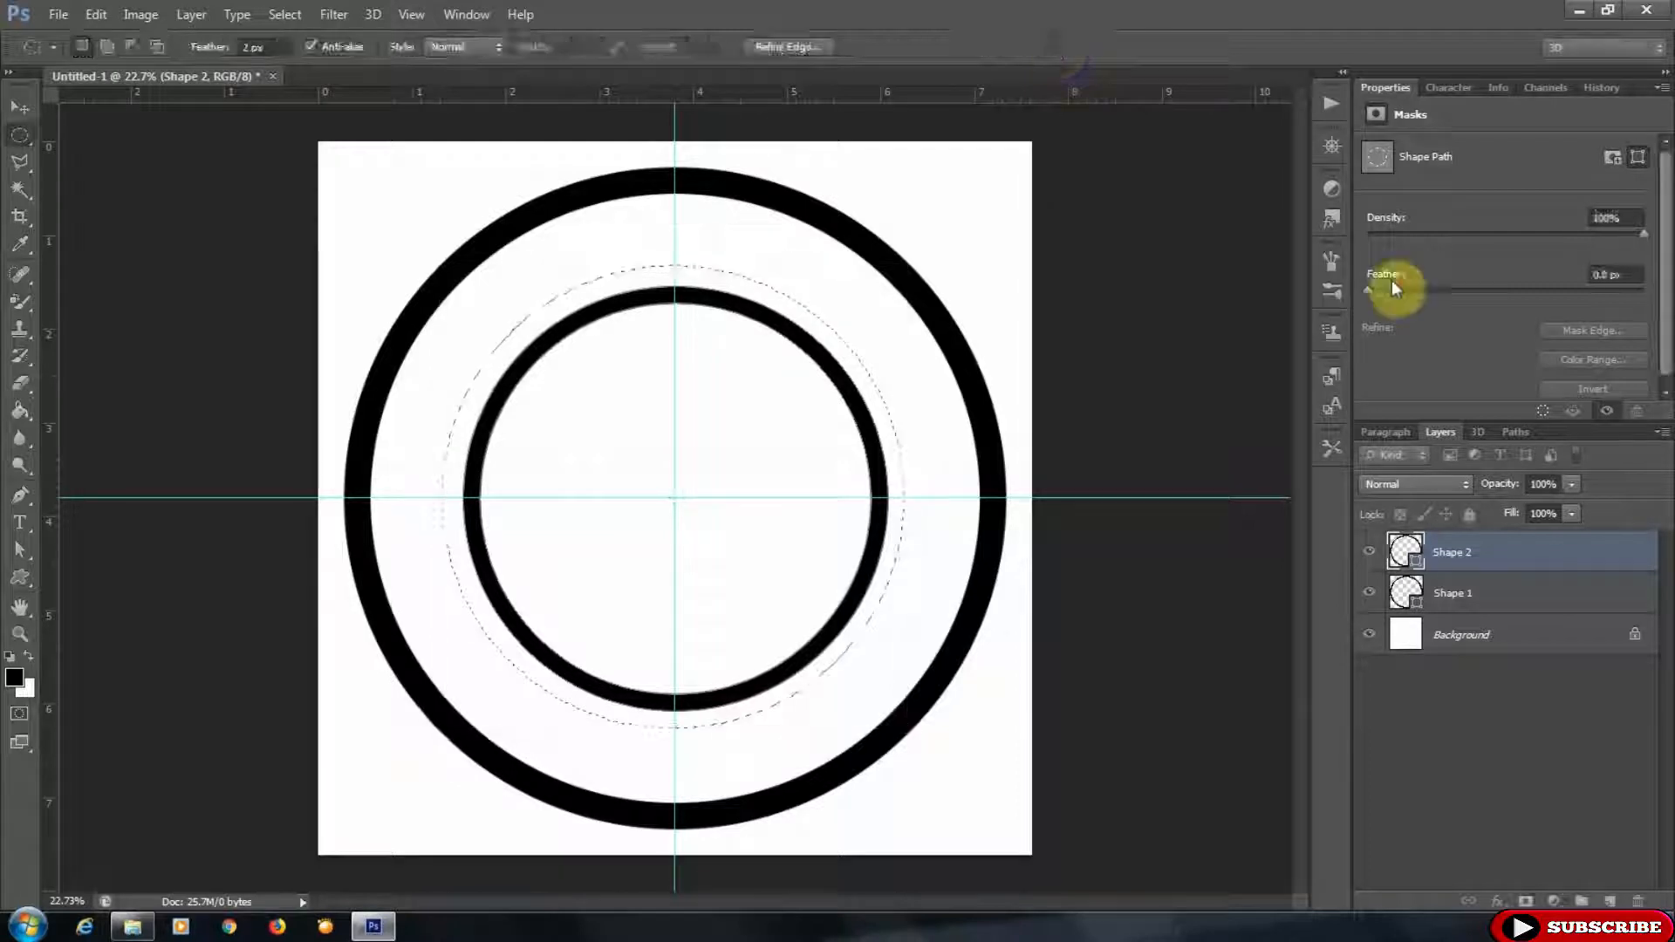
- Convert the circular selection into a work path and type SUNDAVA CHANNEL along it starting at the top
{"action": "left_click", "coordinate": [1519, 431]}
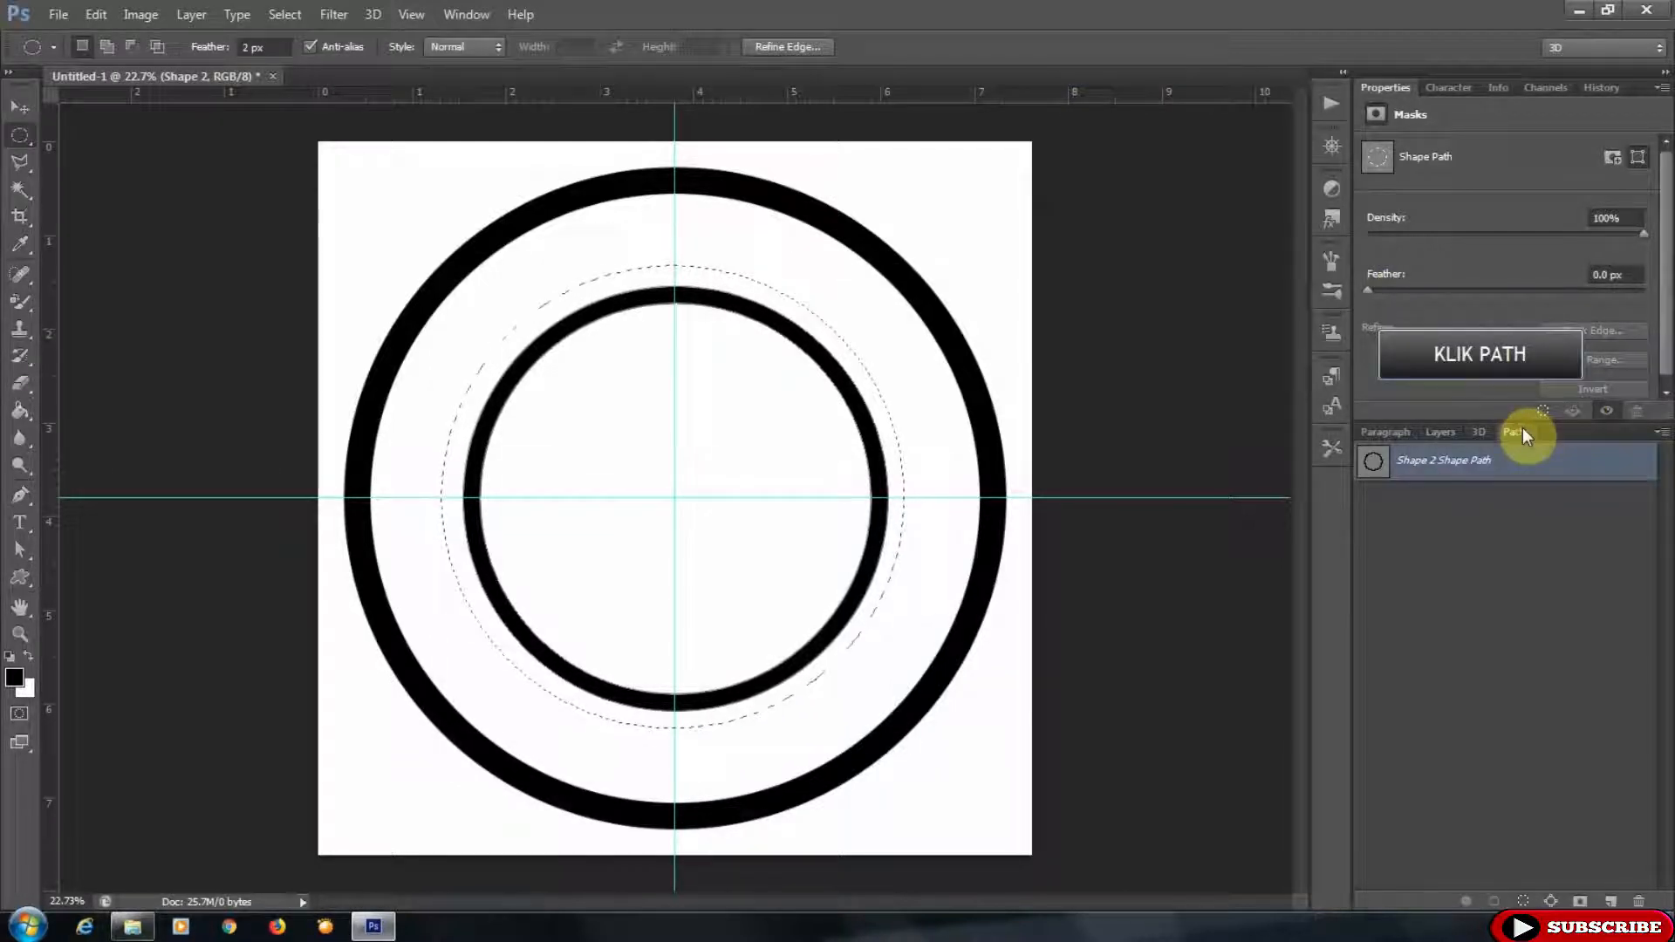
{"action": "left_click", "coordinate": [1547, 901]}
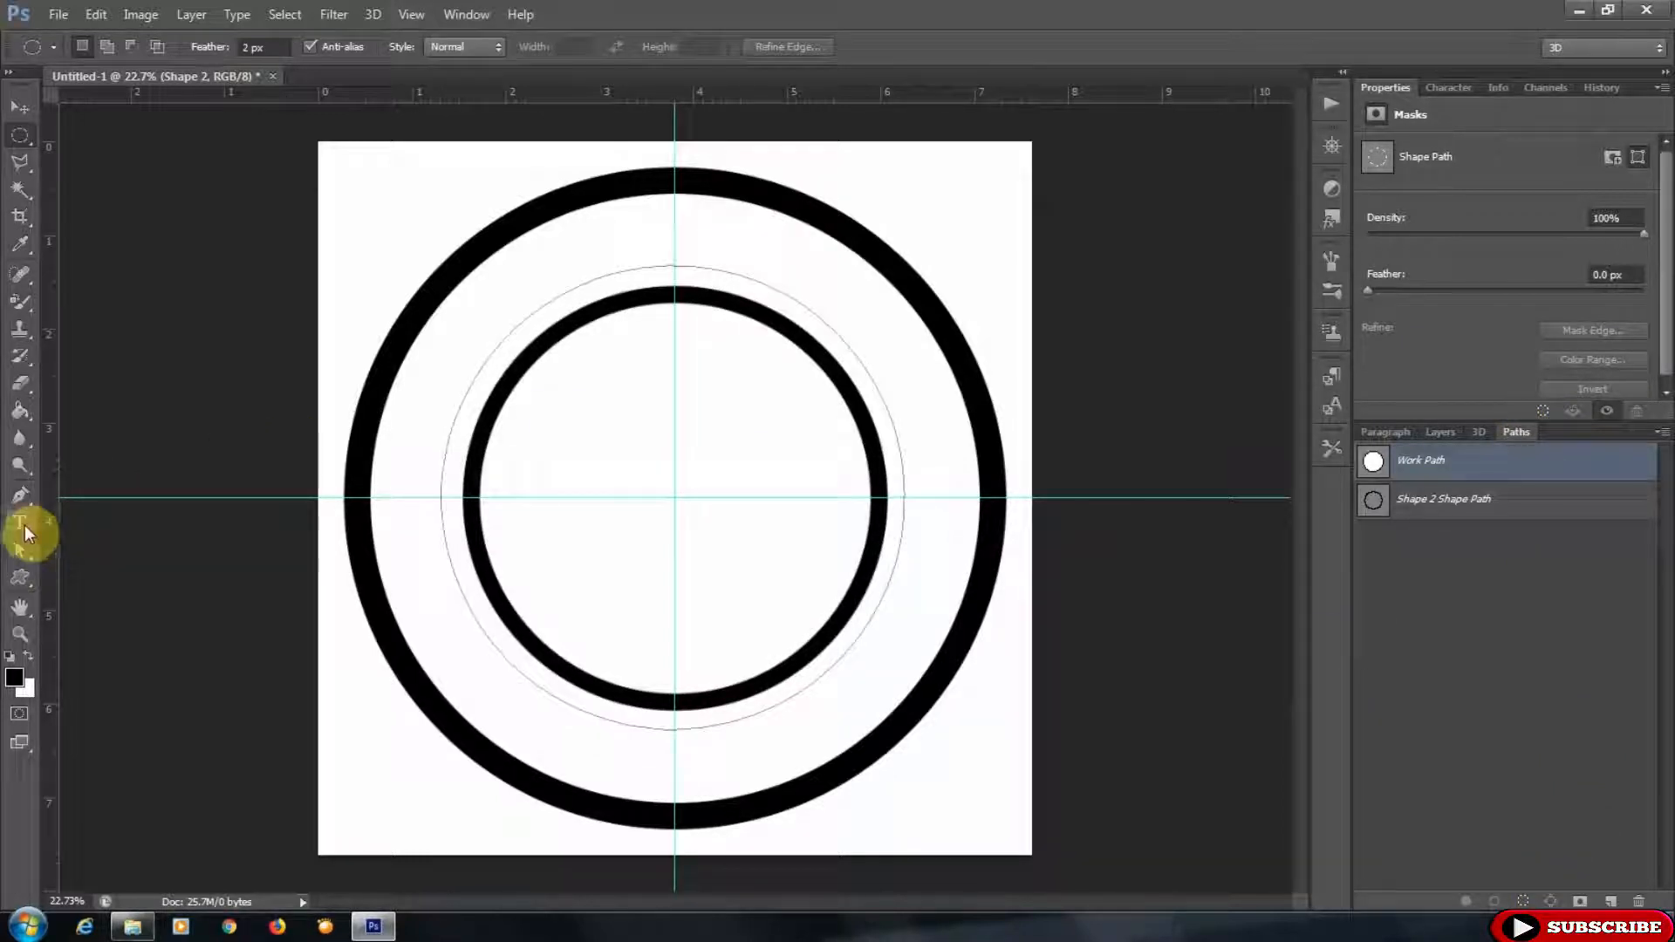
{"action": "left_click", "coordinate": [25, 525]}
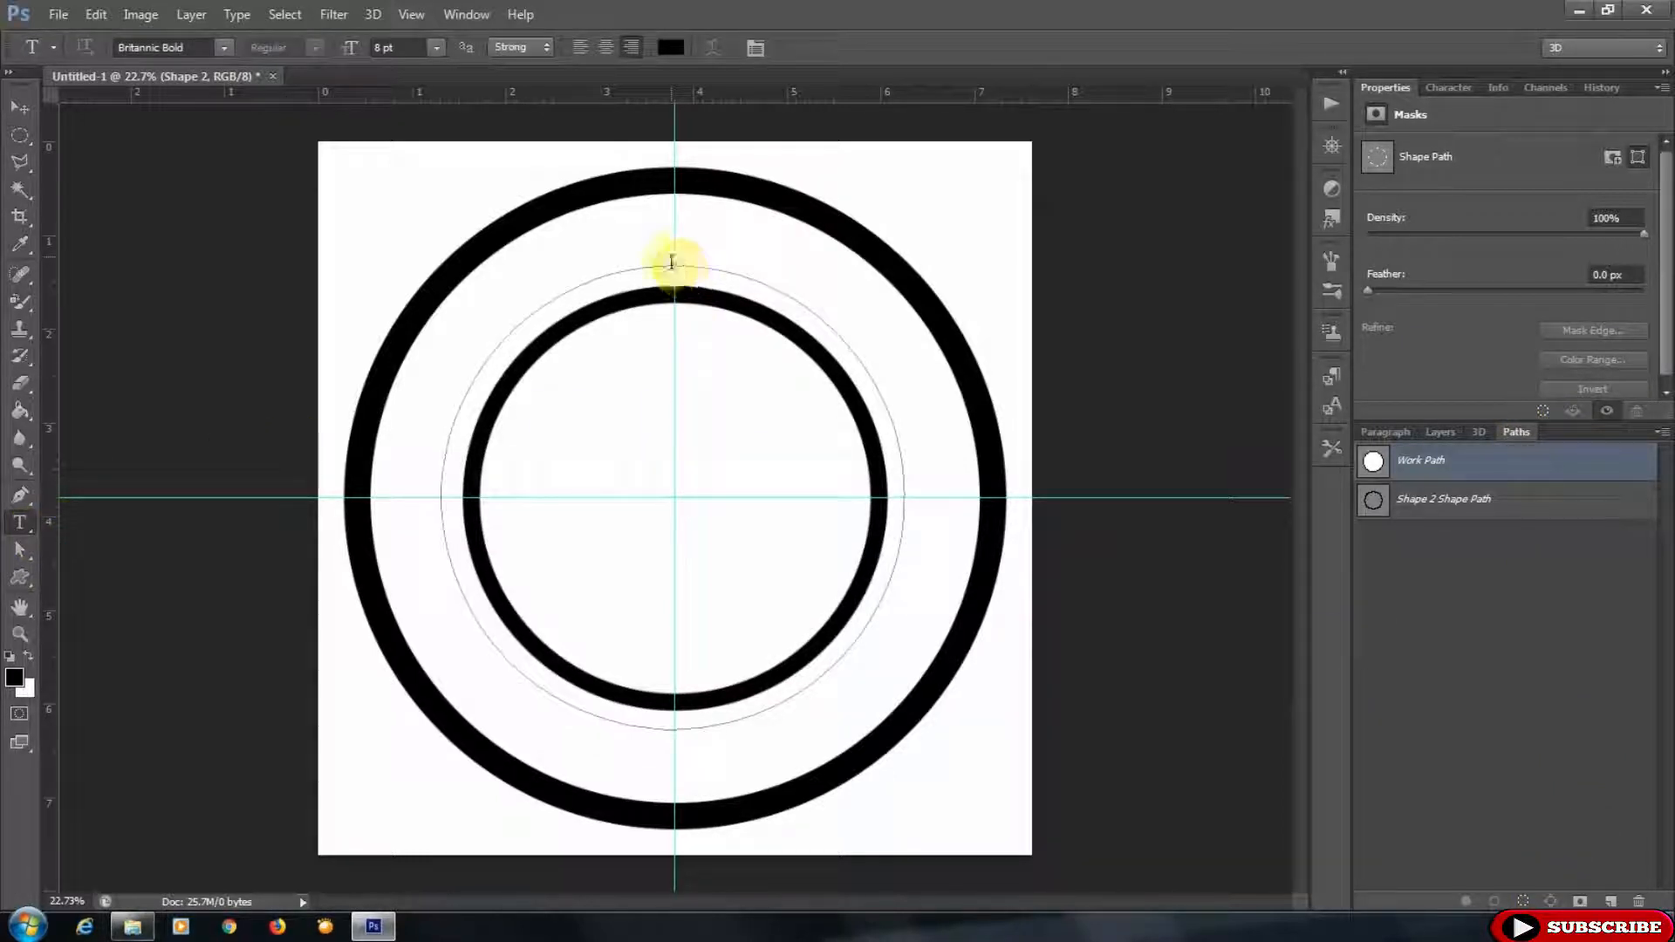
{"action": "left_click", "coordinate": [671, 262]}
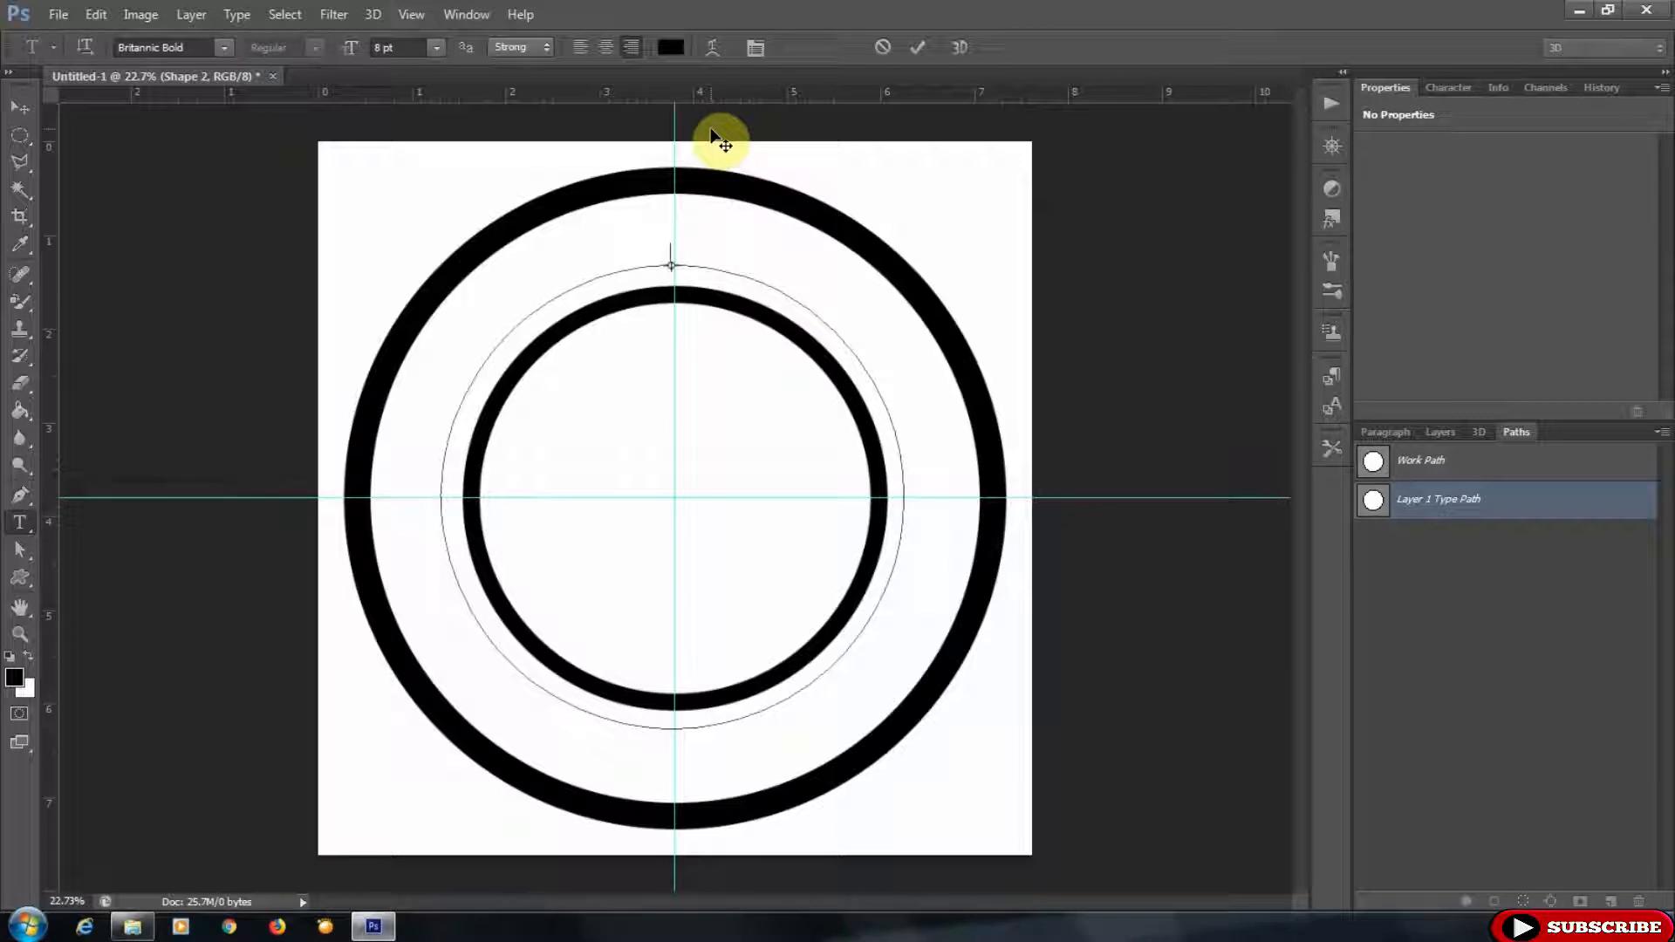
{"action": "type", "text": "SUNDAVA"}
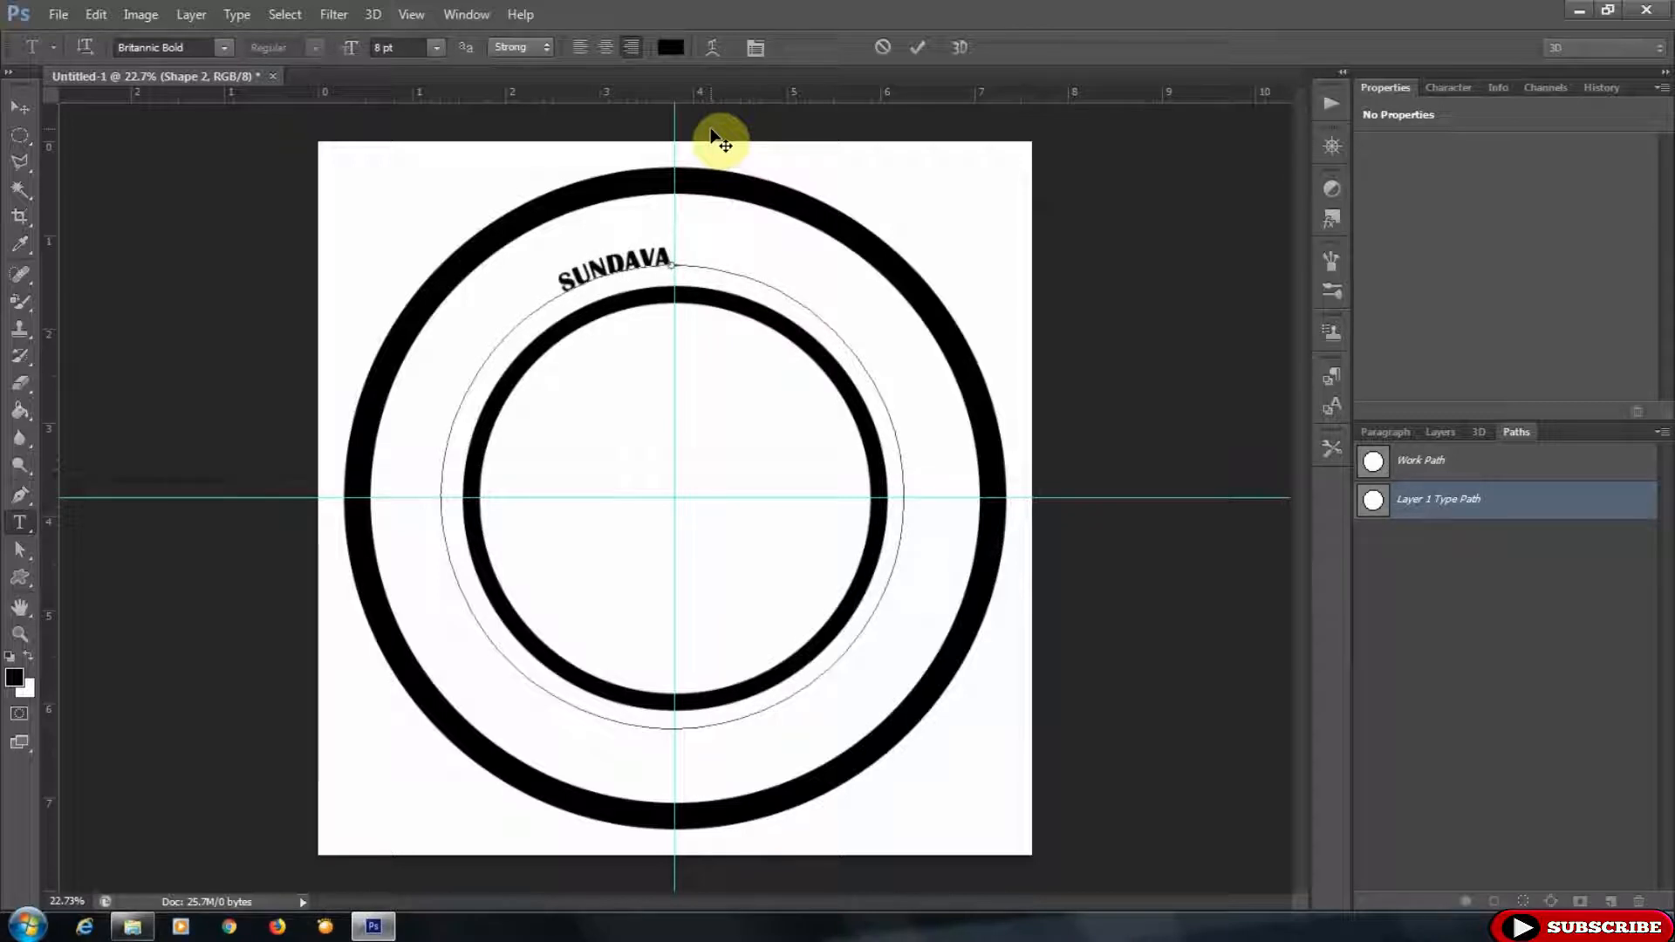
{"action": "type", "text": " CHANNEL"}
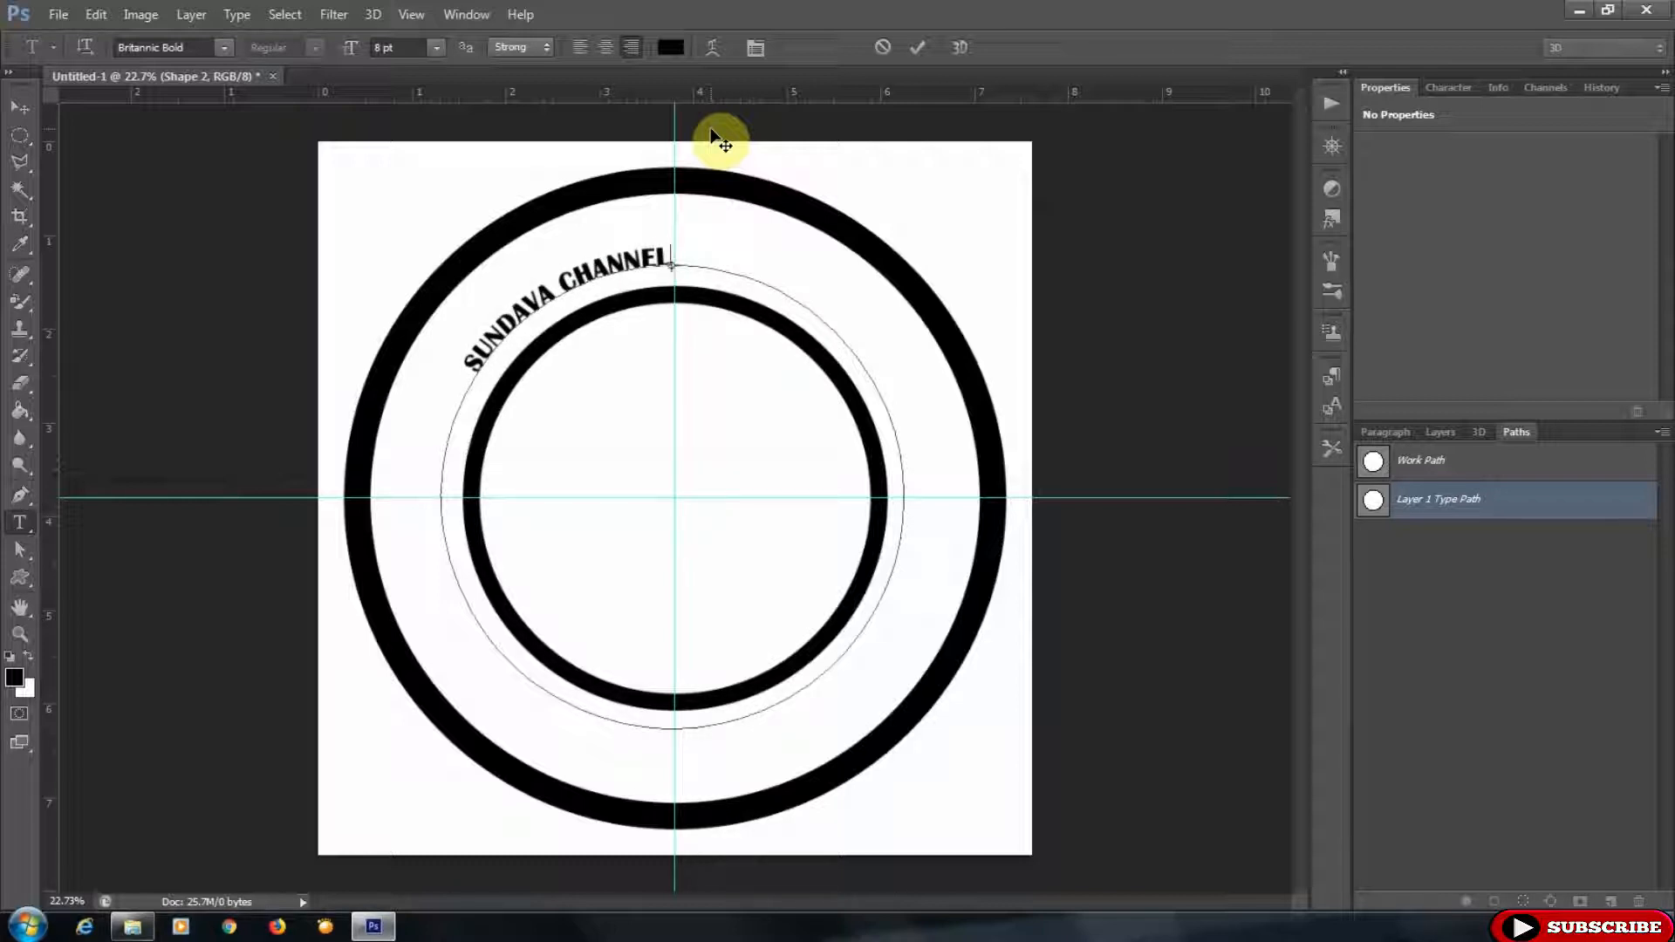
- Select the curved text and set its font size to 18 pt
{"action": "left_click_drag", "start_coordinate": [460, 358], "coordinate": [668, 282]}
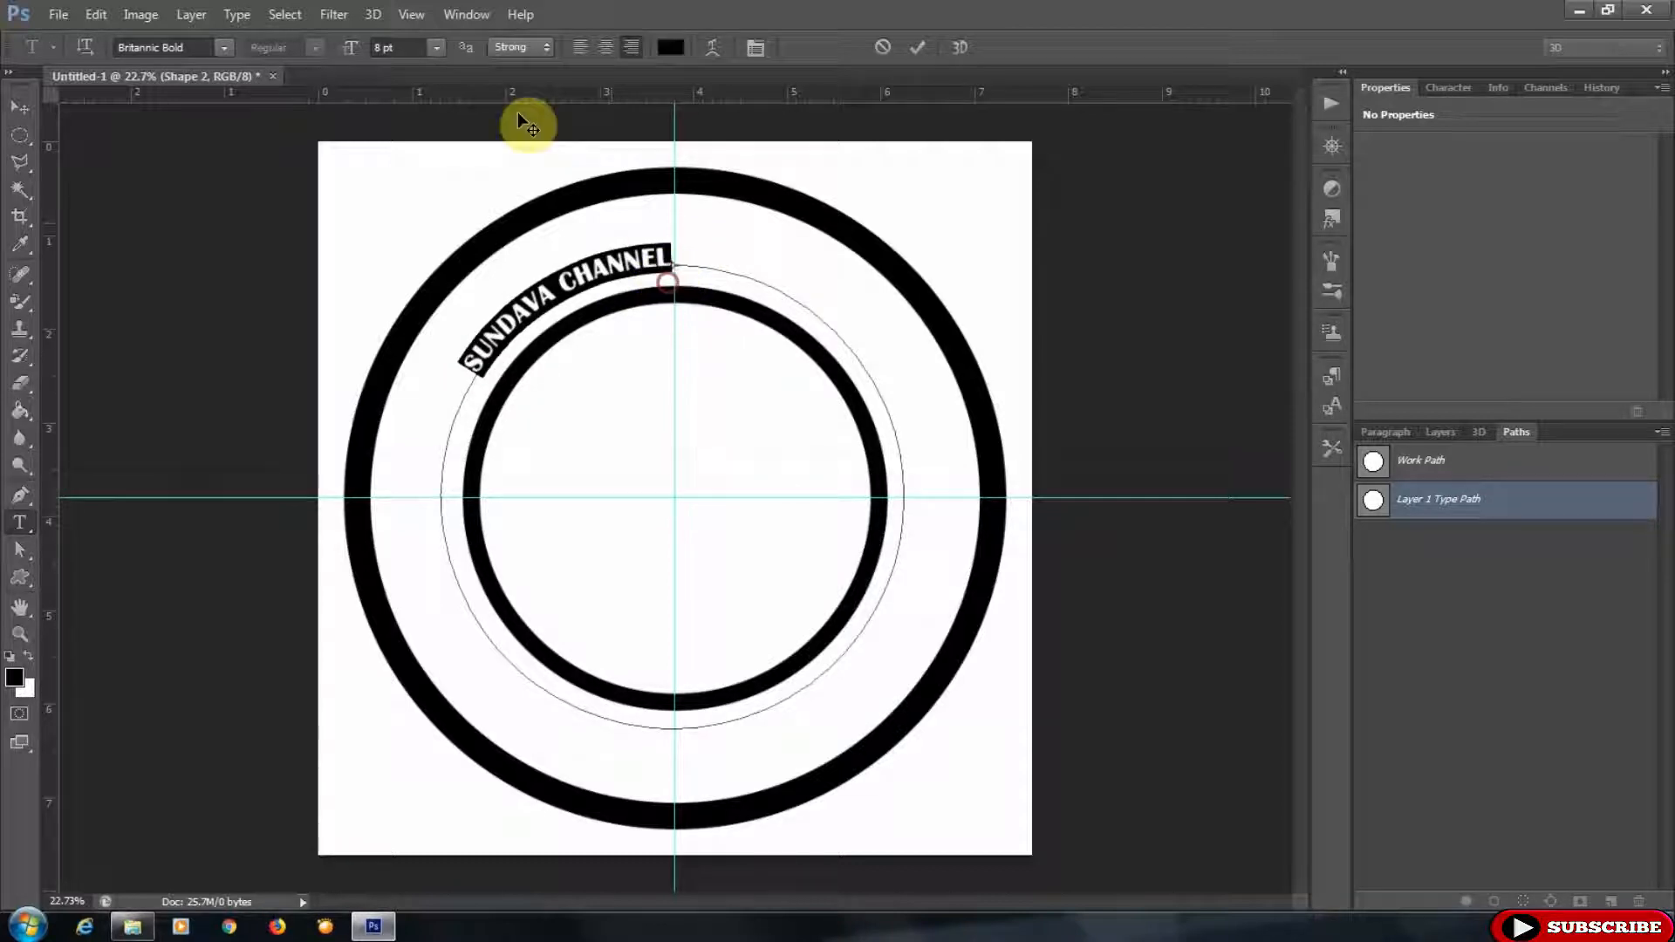
{"action": "left_click", "coordinate": [437, 47]}
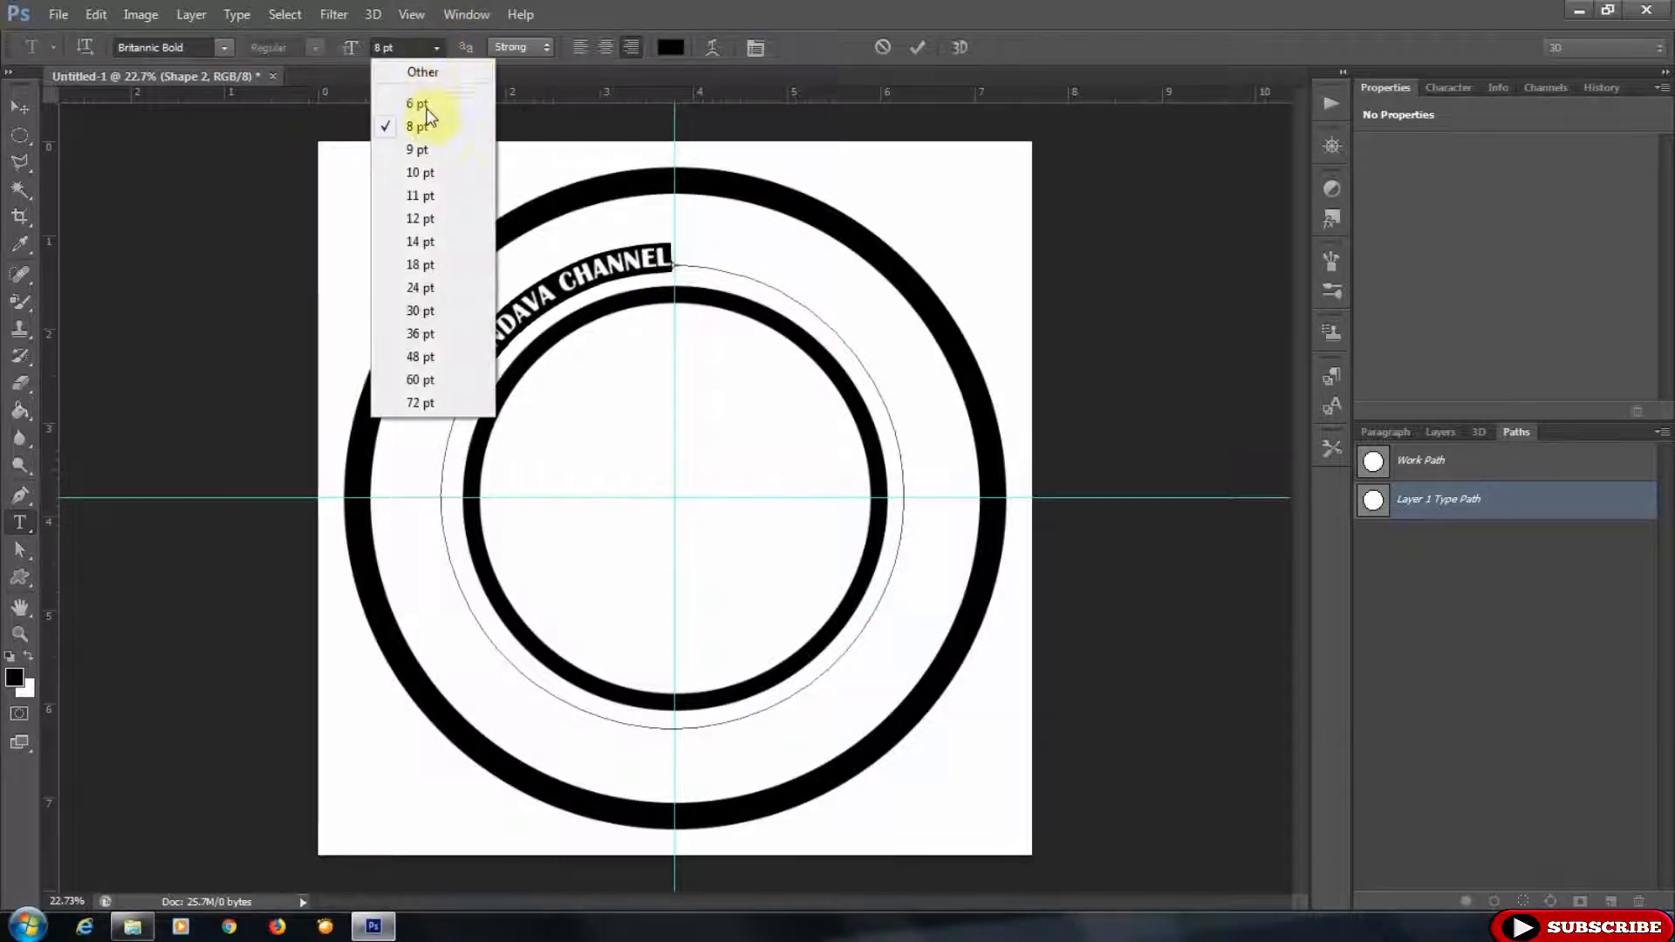
{"action": "left_click", "coordinate": [410, 266]}
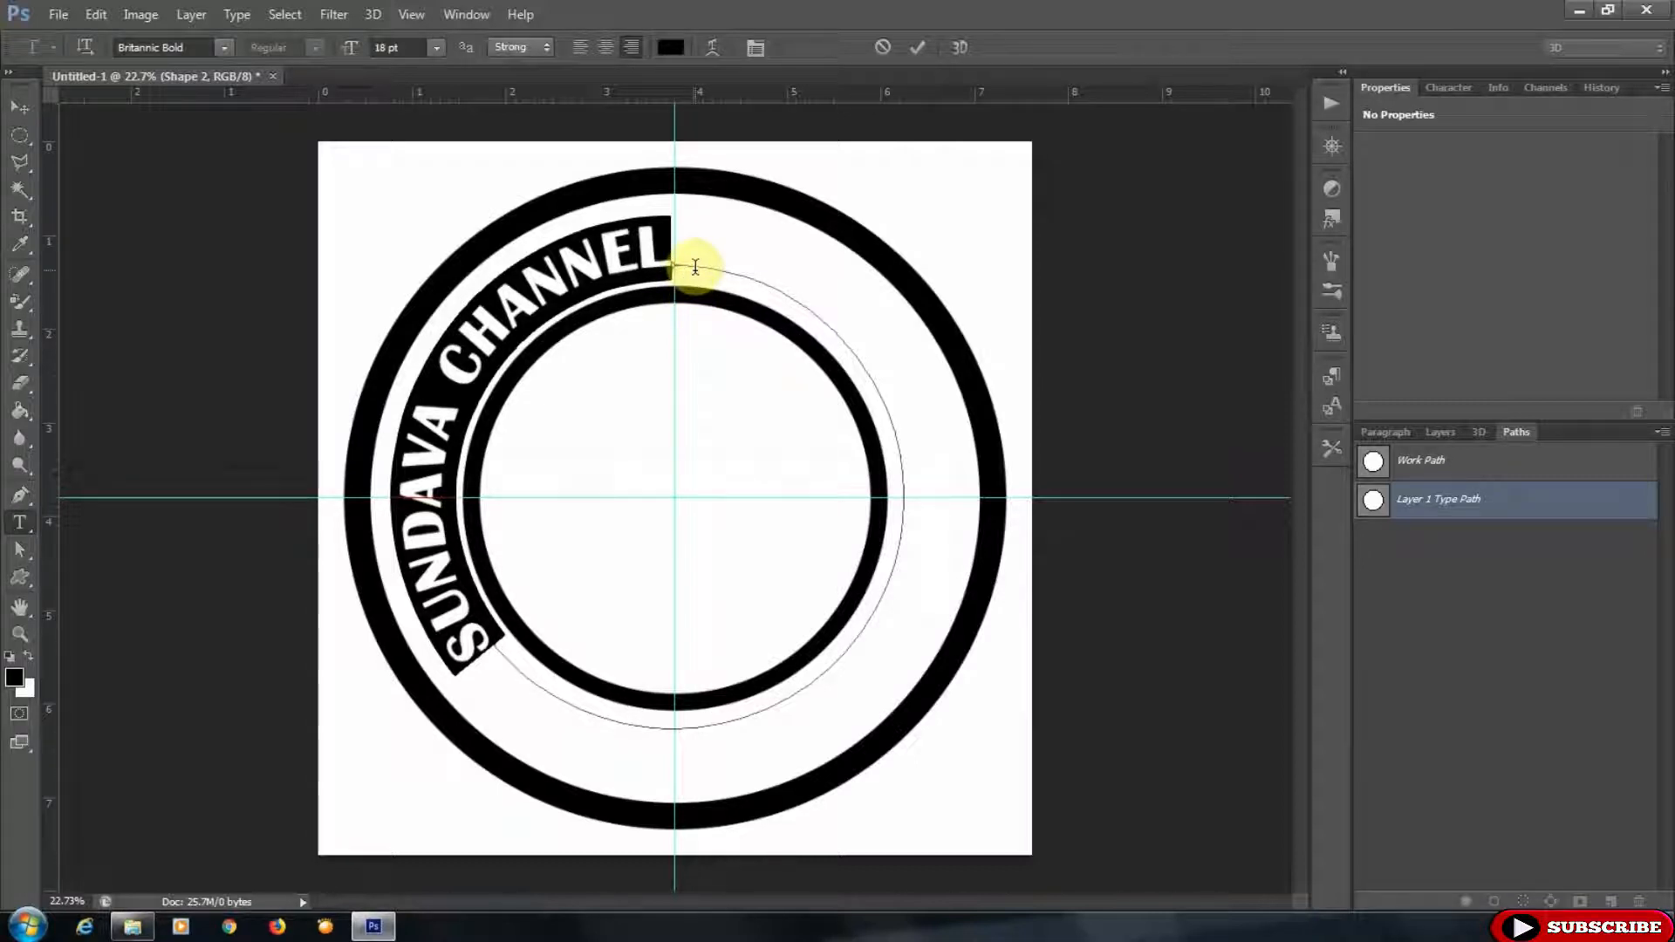
- Slide the curved text along the path so it arcs over the top of the ring
{"action": "key", "text": "ctrl"}
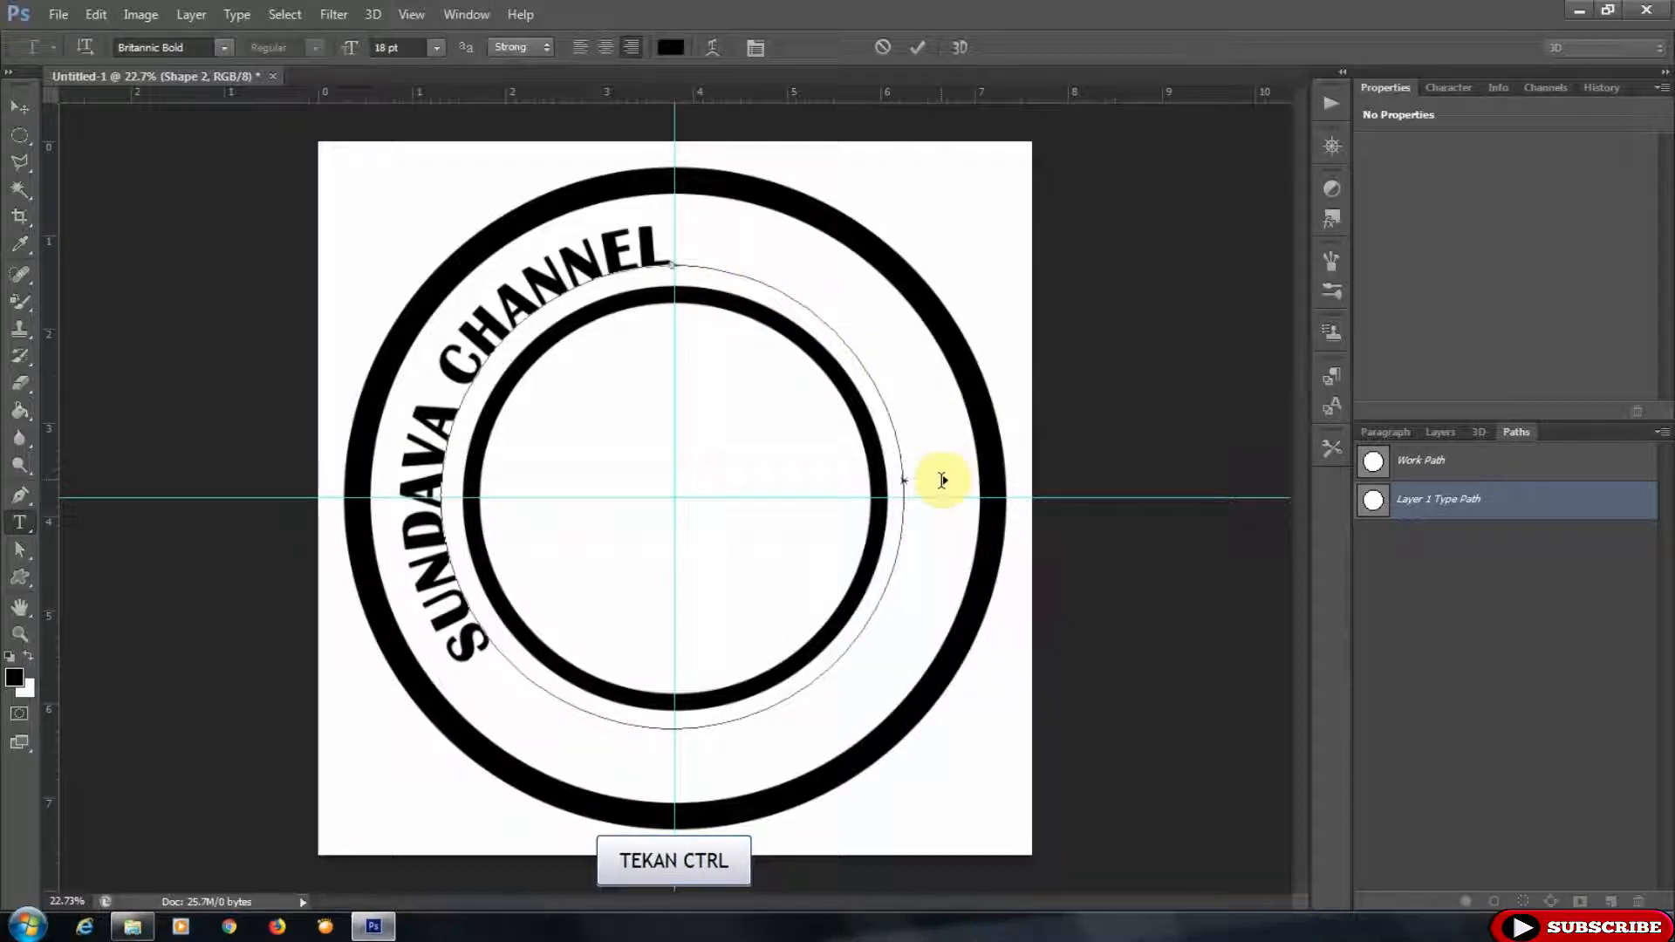
{"action": "mouse_move", "coordinate": [690, 264]}
{"action": "left_mouse_down"}
{"action": "mouse_move", "coordinate": [803, 290]}
{"action": "mouse_move", "coordinate": [900, 394]}
{"action": "left_mouse_up"}
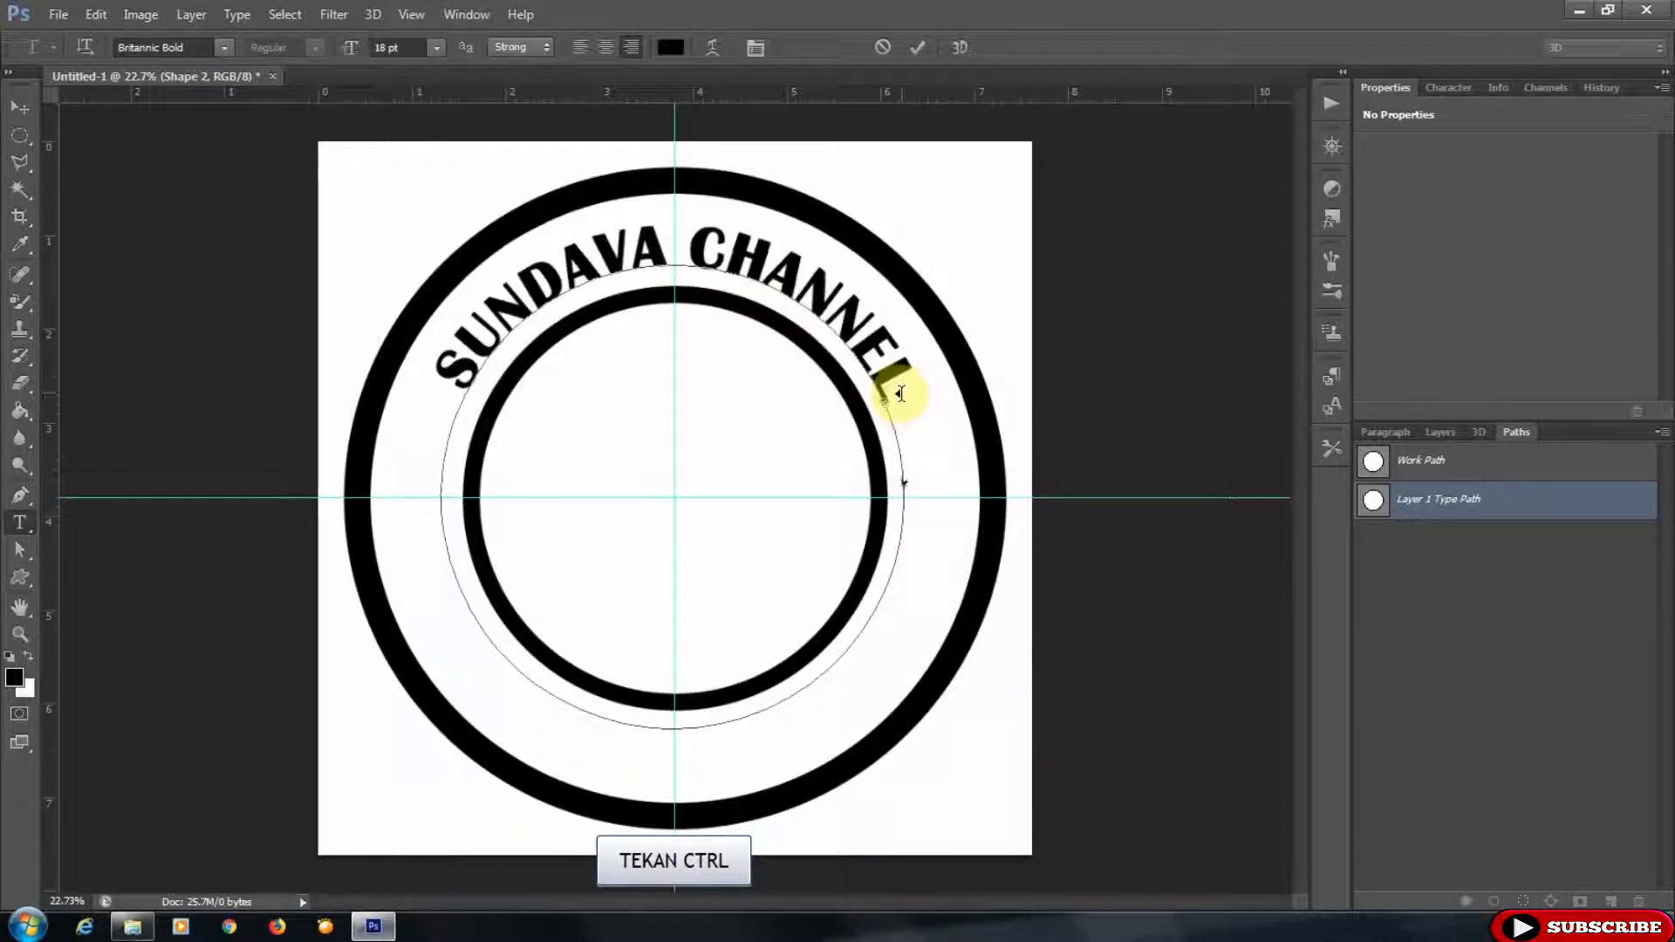
- Select all the curved text and enlarge its font size to 24 pt
{"action": "left_click_drag", "start_coordinate": [460, 363], "coordinate": [943, 363]}
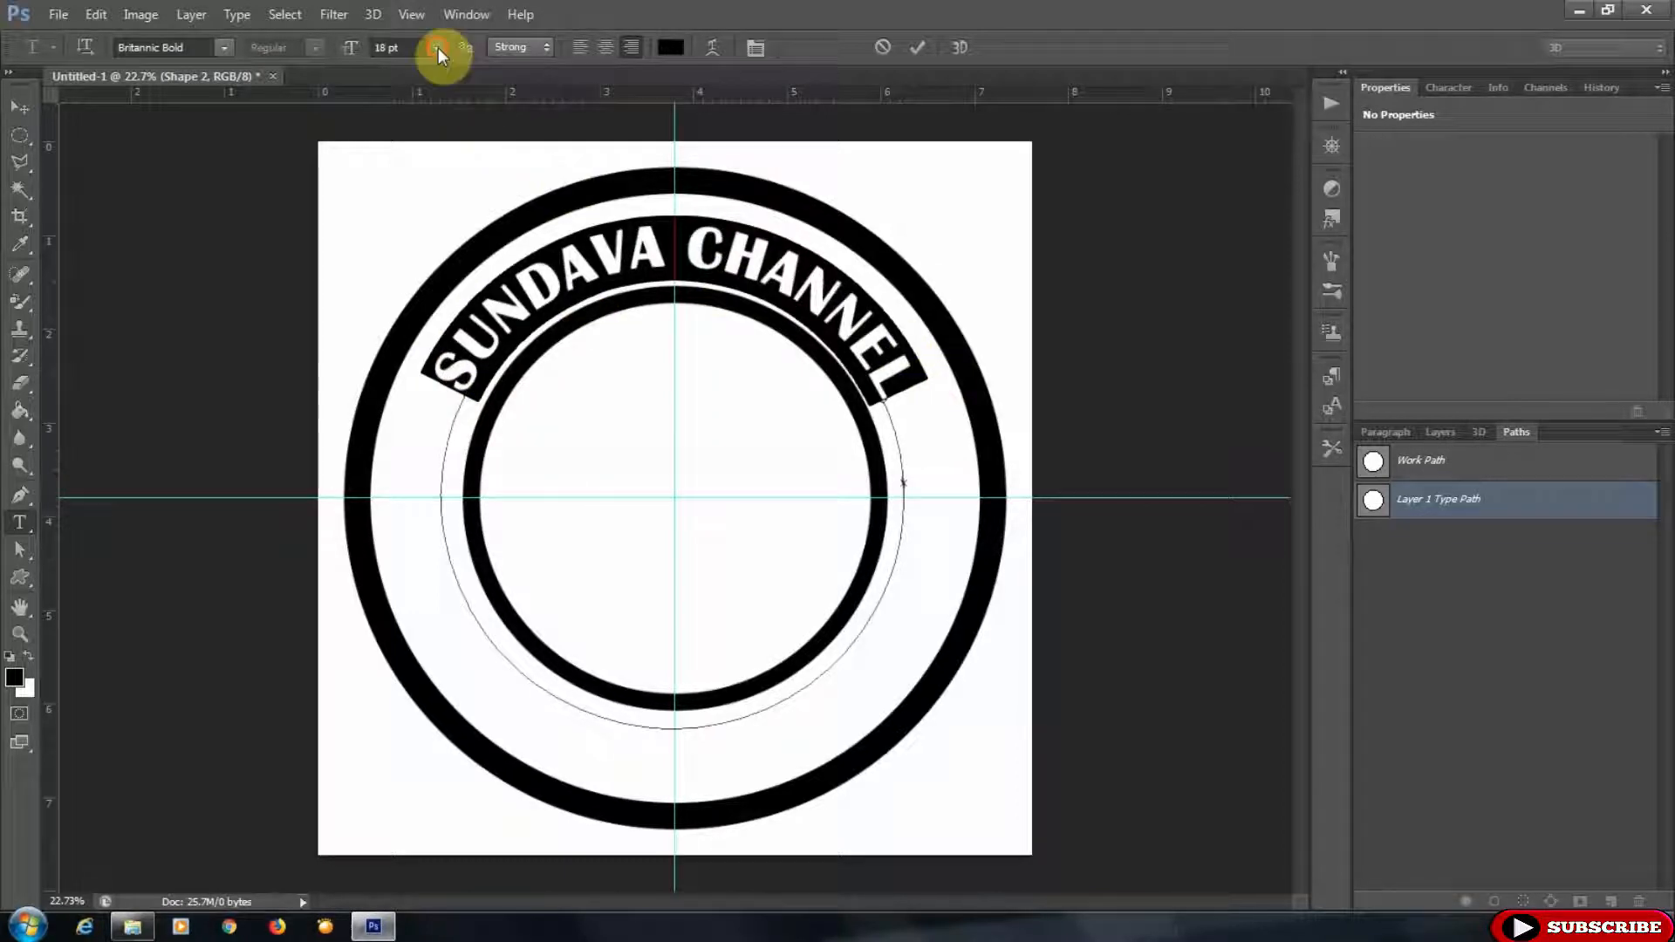
{"action": "left_click", "coordinate": [438, 47]}
{"action": "left_click", "coordinate": [410, 288]}
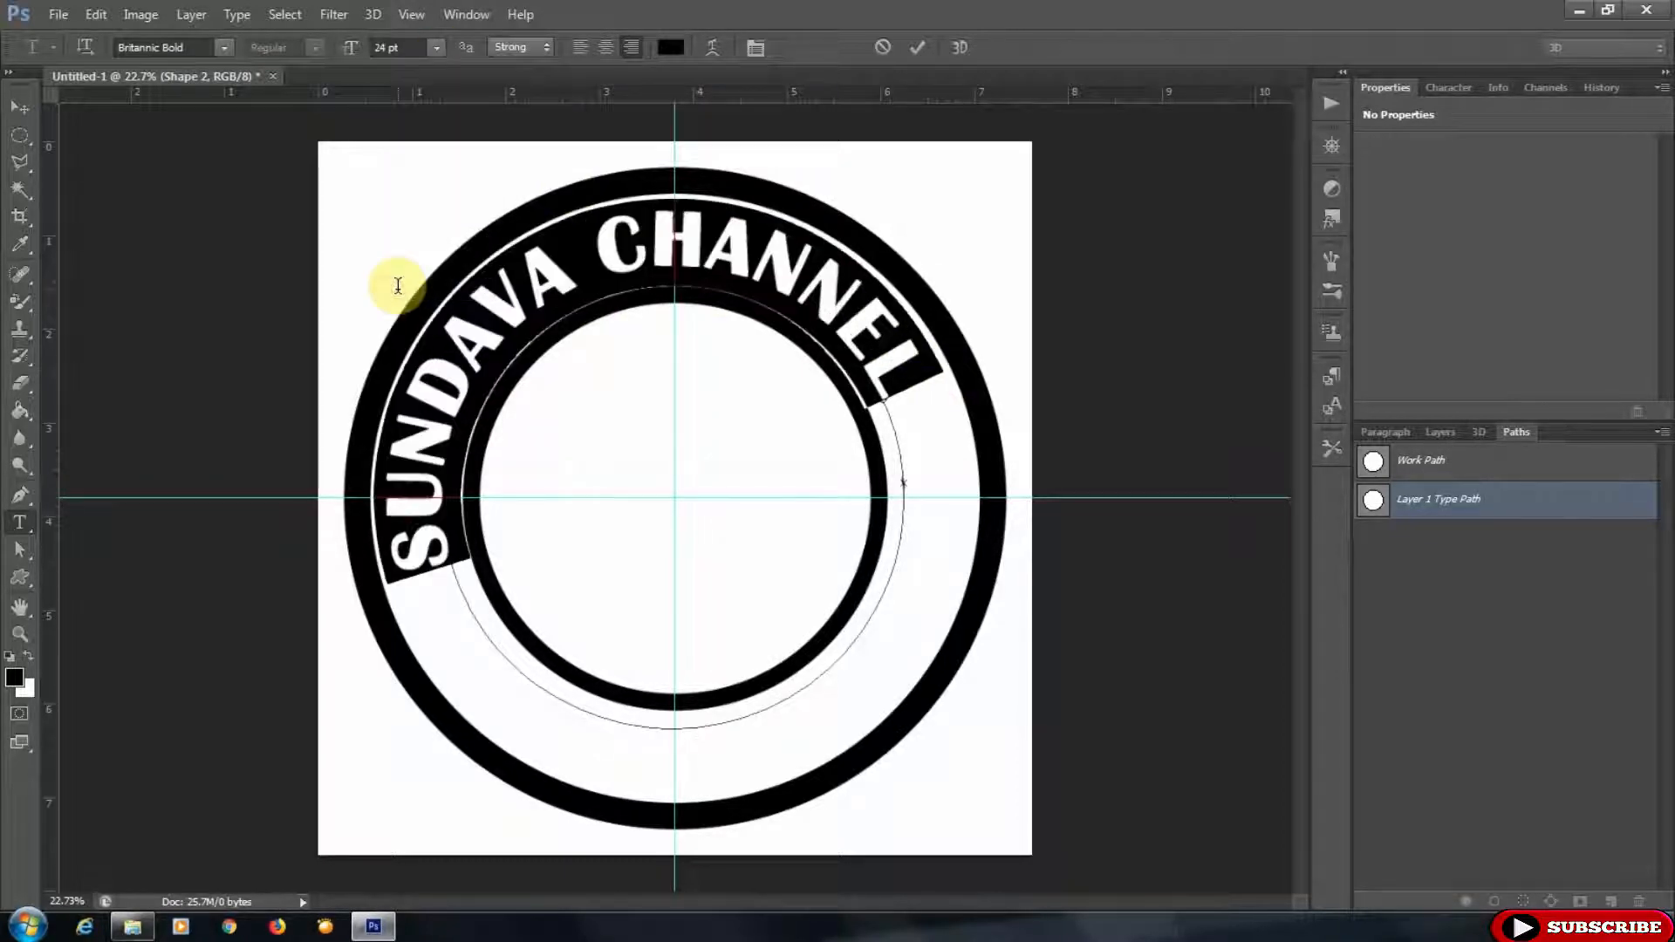
- Slide the text along the path until SUNDAVA CHANNEL is centred over the top, then commit the text
{"action": "key", "text": "ctrl"}
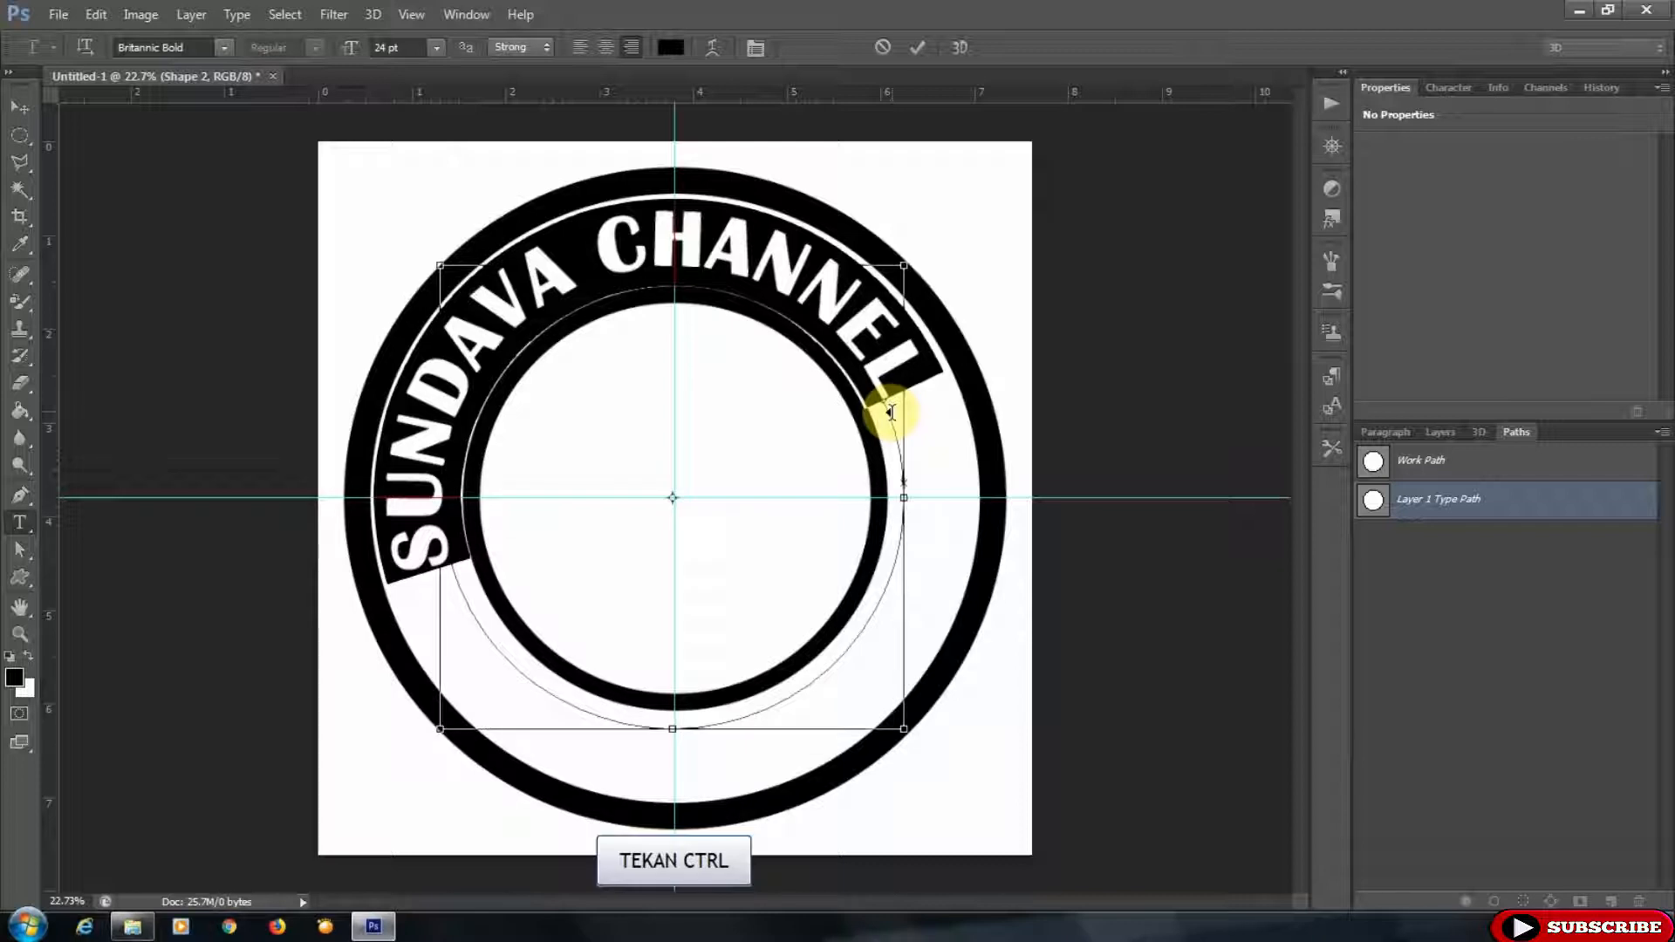
{"action": "left_click_drag", "start_coordinate": [902, 427], "coordinate": [927, 479]}
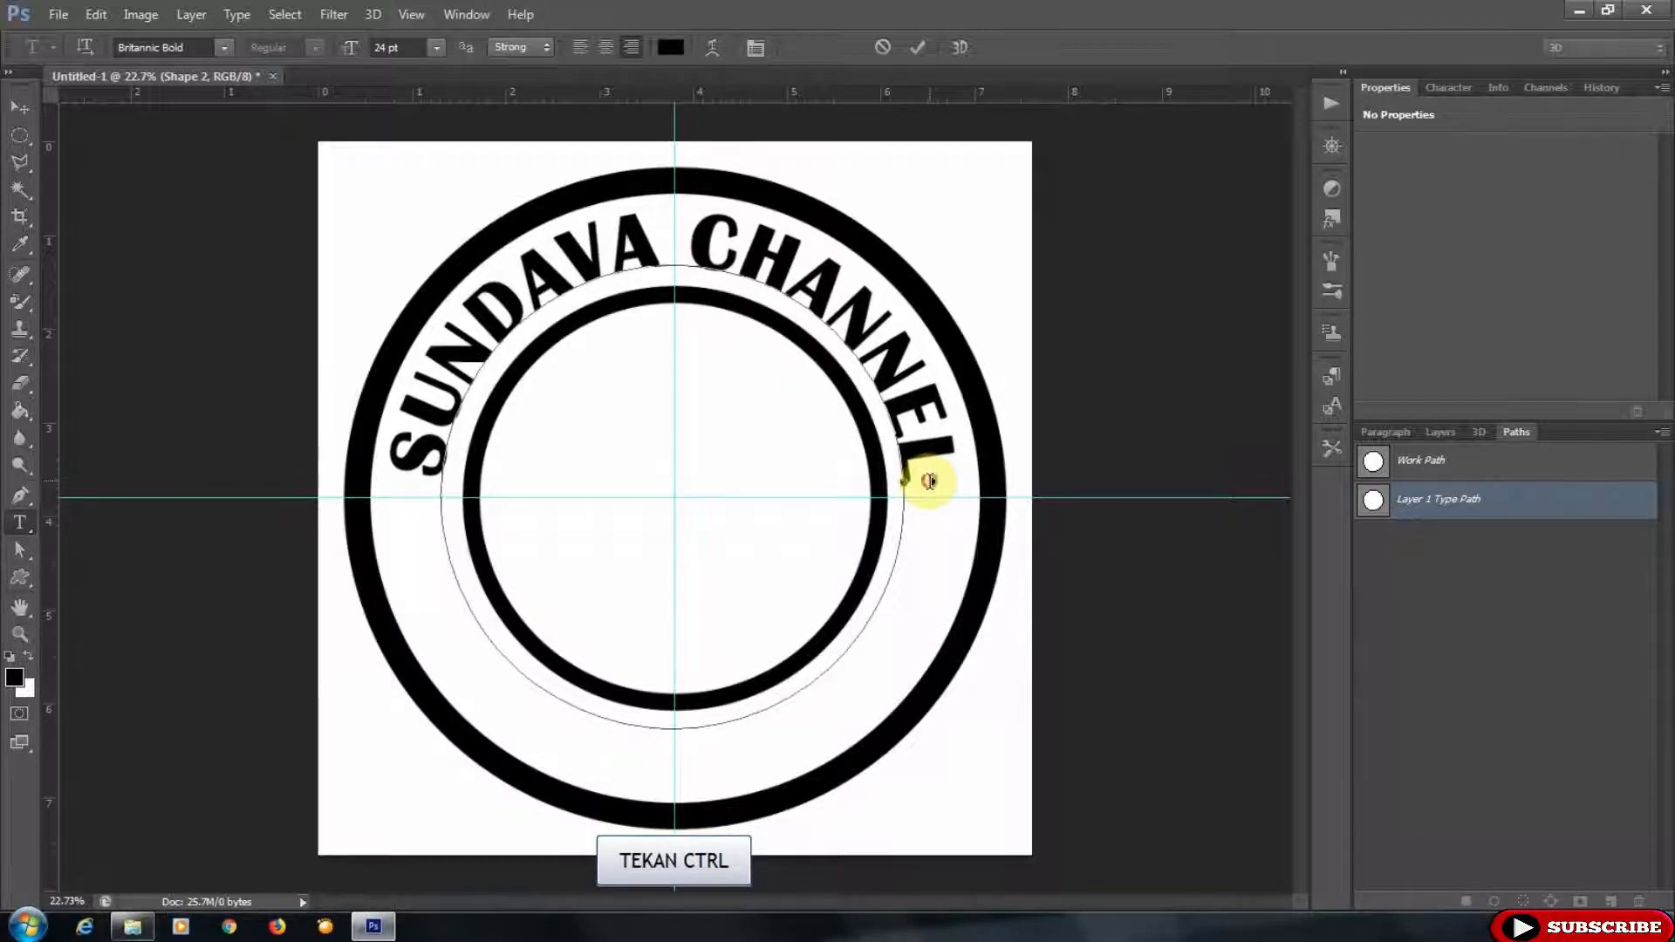
{"action": "key", "text": "ctrl+a"}
{"action": "left_click", "coordinate": [914, 48]}
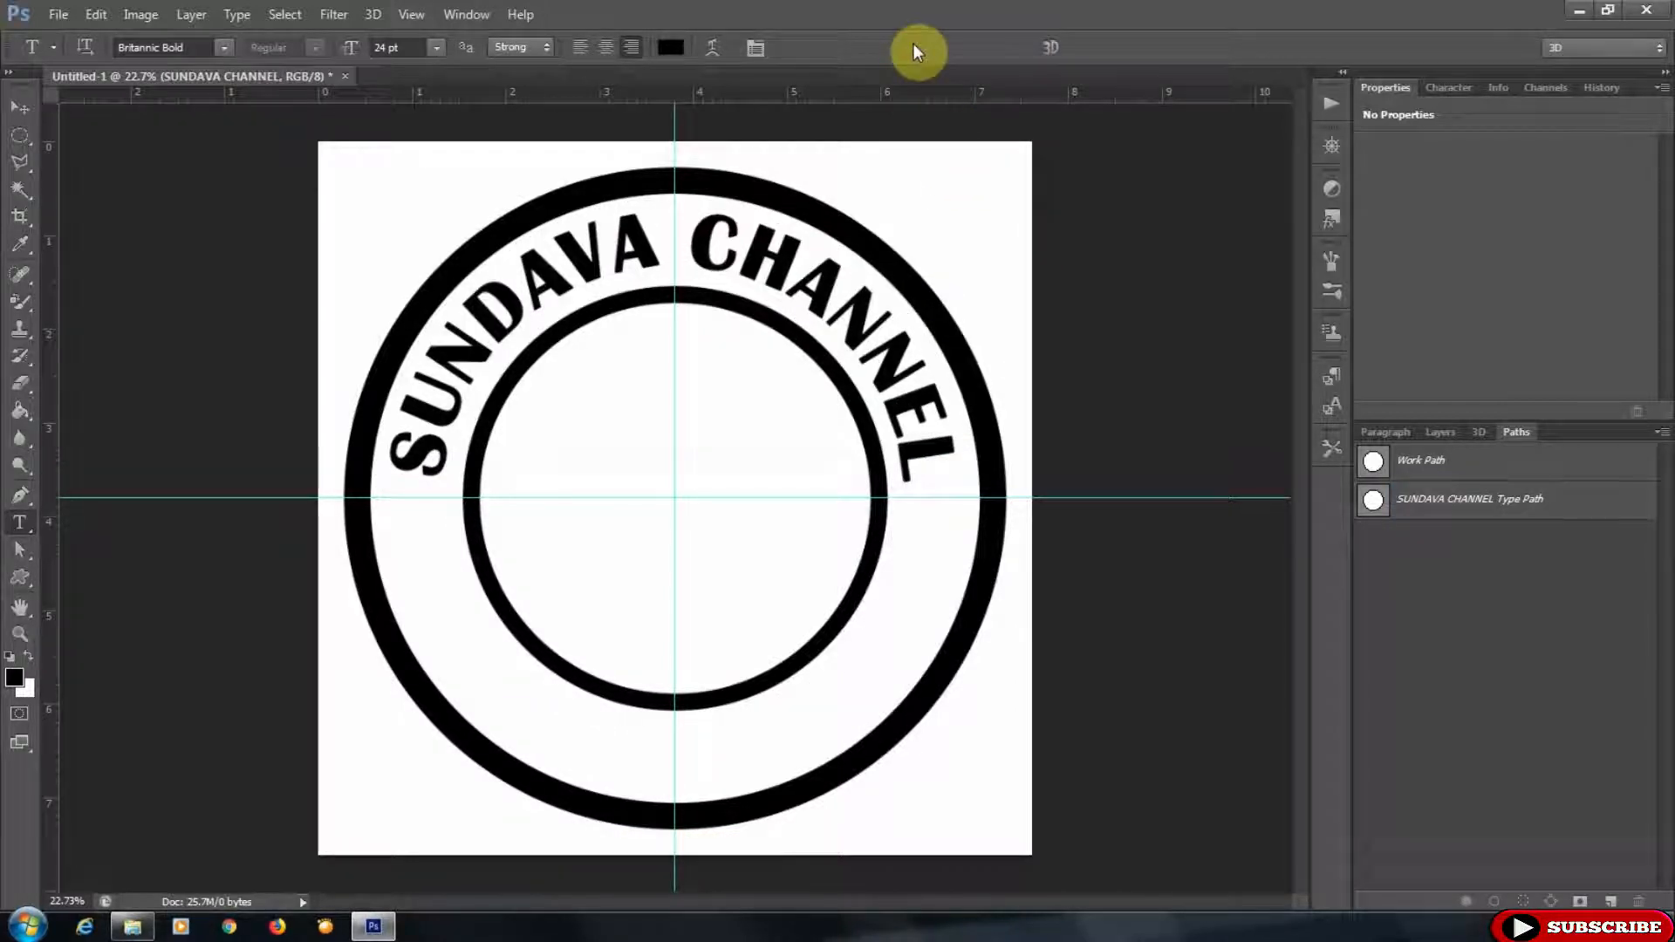
- Draw a larger circular selection and position it centred between the inner circle and outer ring
{"action": "left_click", "coordinate": [1440, 432]}
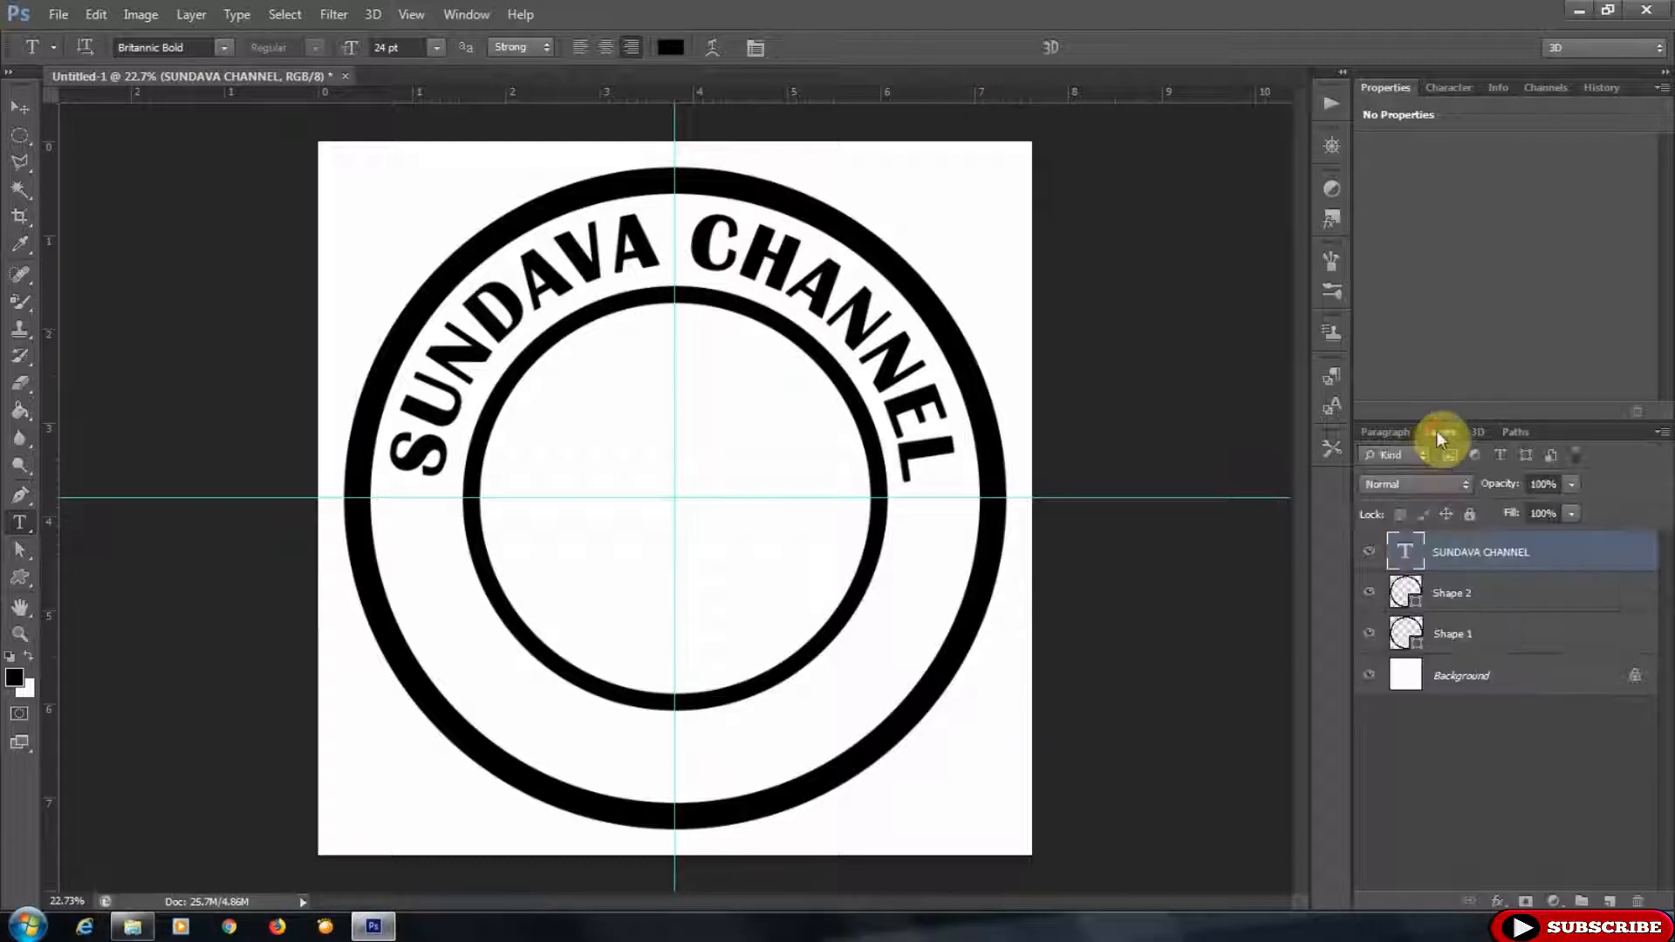
{"action": "left_click", "coordinate": [20, 137]}
{"action": "left_click_drag", "start_coordinate": [422, 292], "coordinate": [1301, 846]}
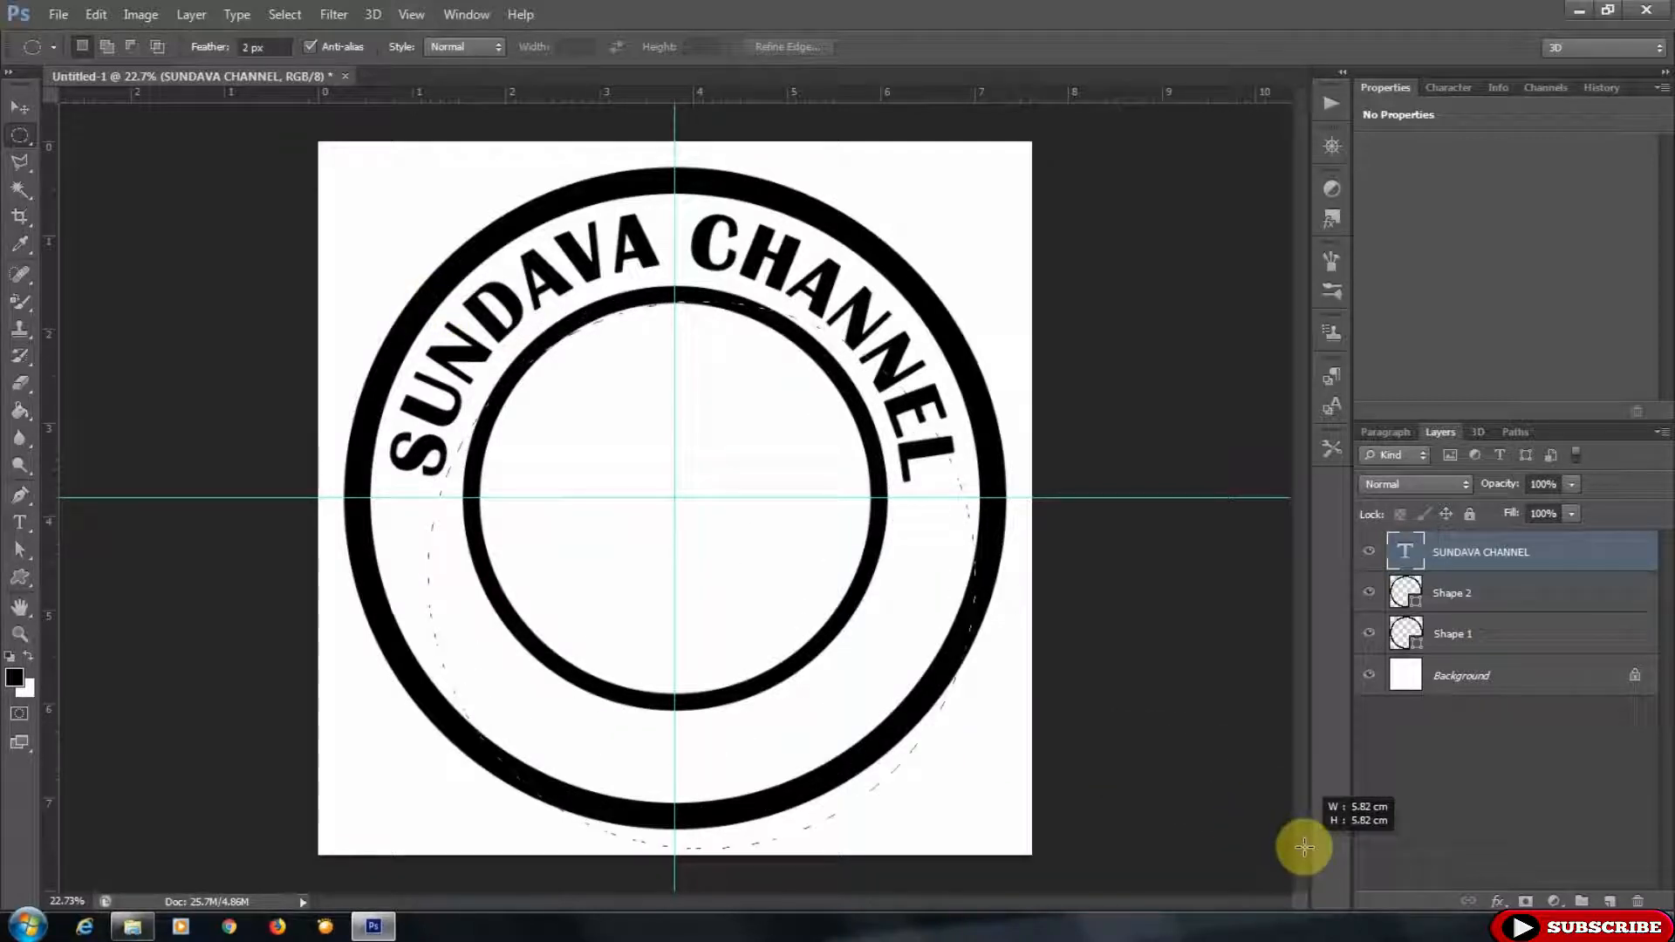
{"action": "left_click_drag", "start_coordinate": [916, 587], "coordinate": [889, 527]}
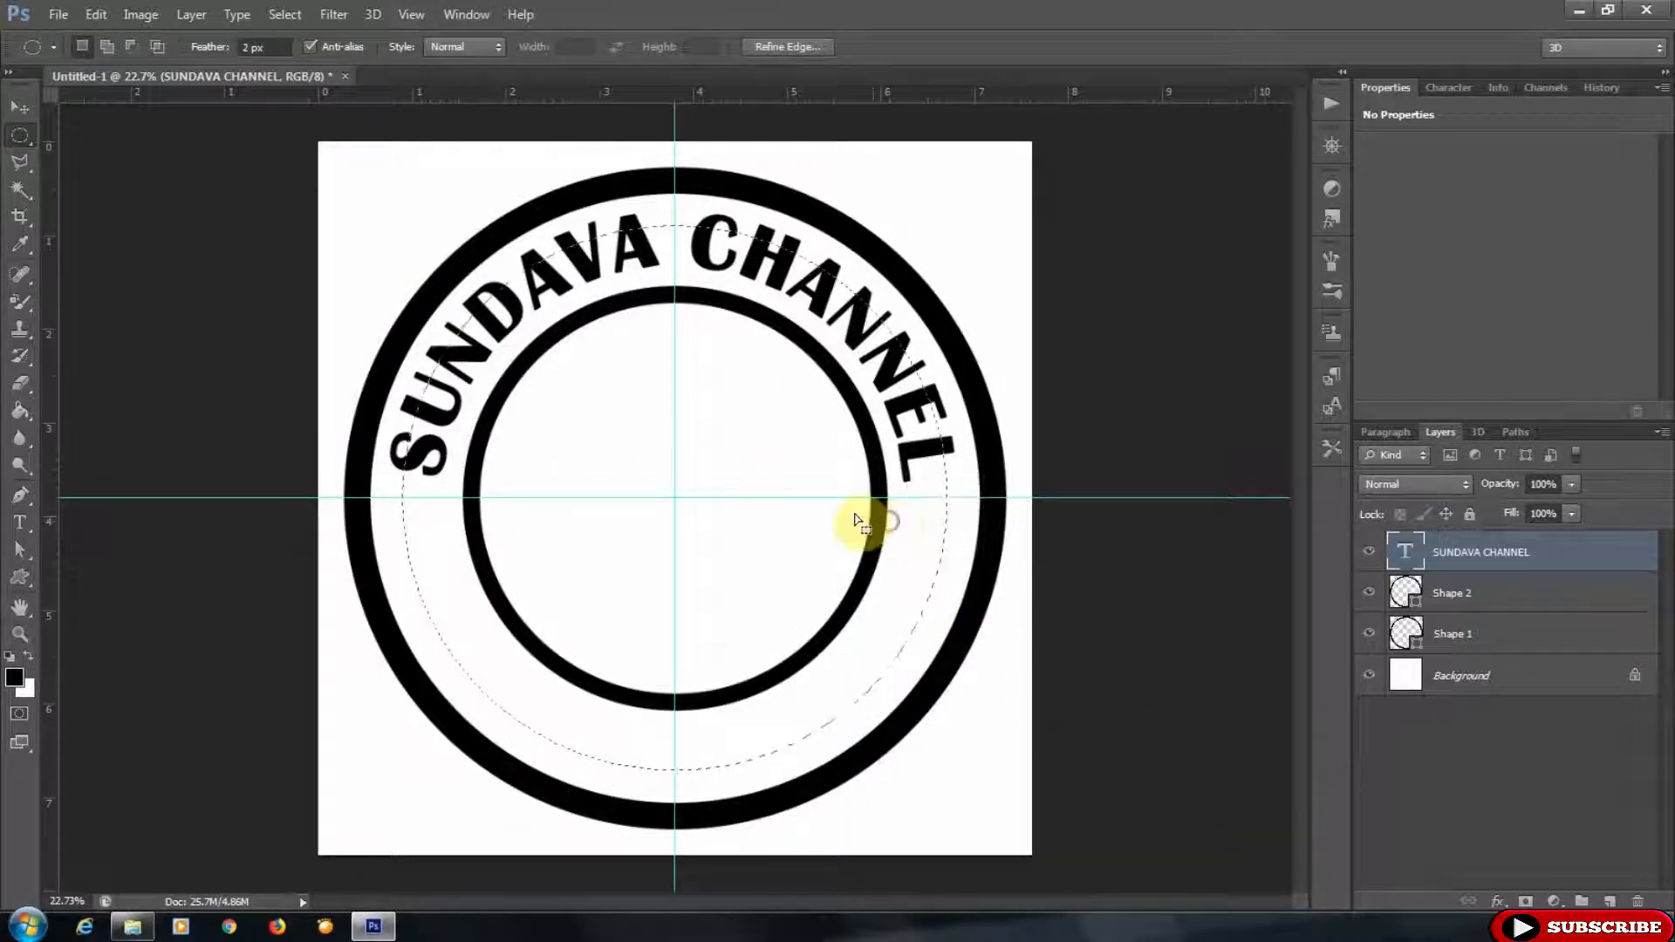
- Transform the selection to about 105% so it sits centred on the guides, and apply it
{"action": "right_click", "coordinate": [751, 472]}
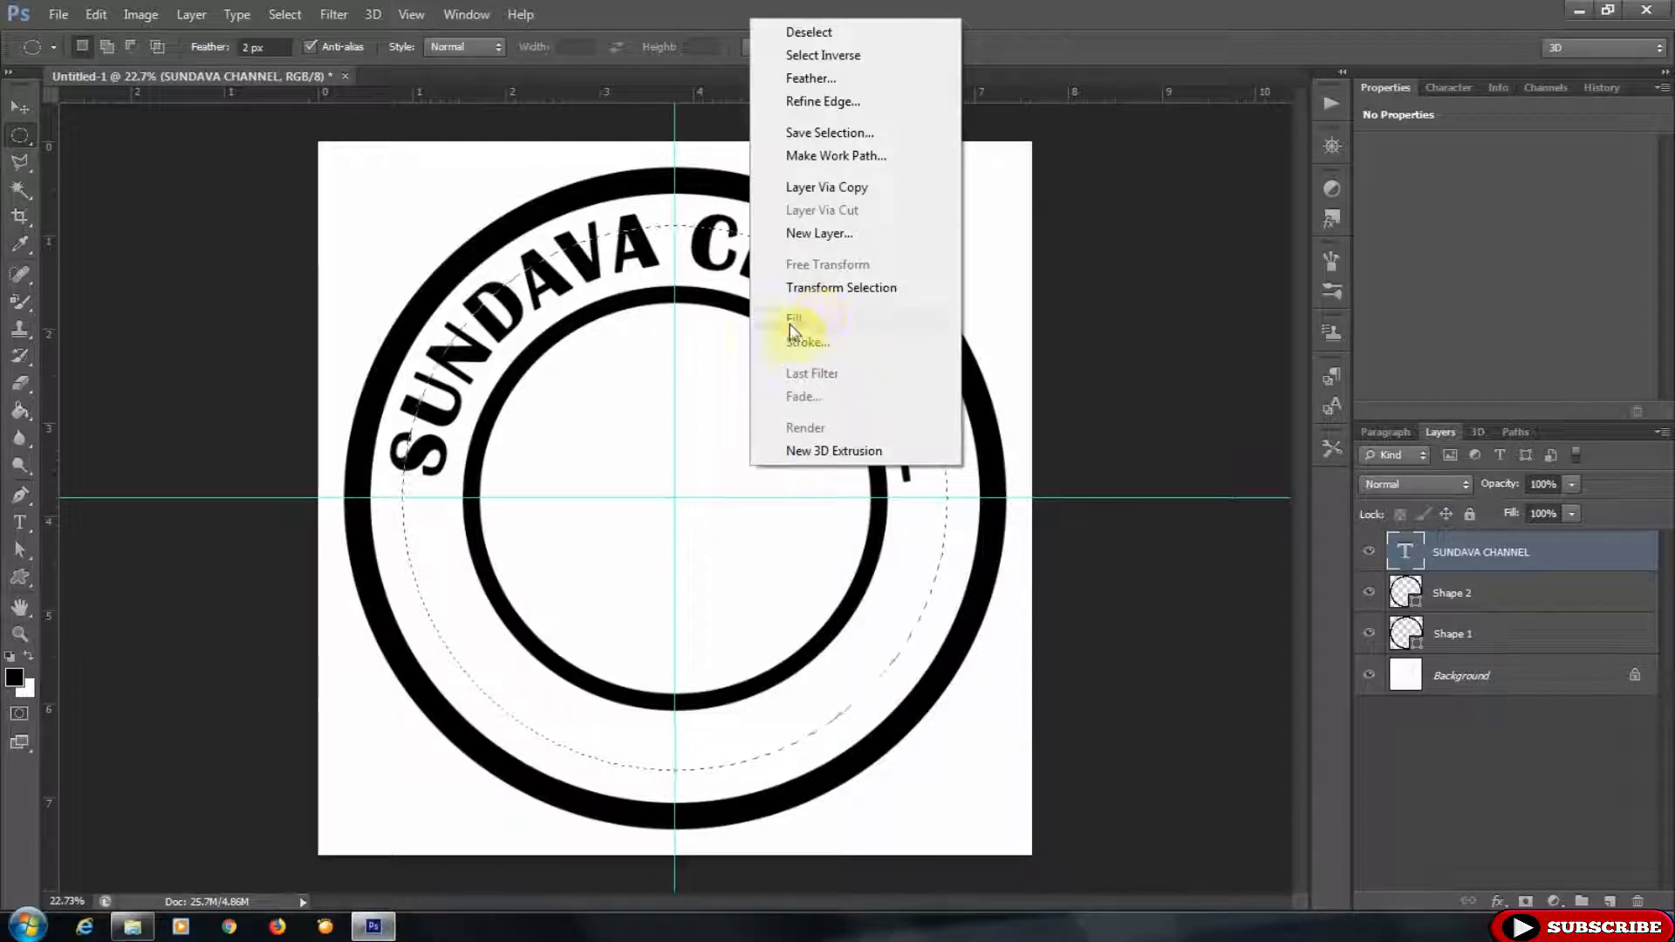
{"action": "left_click", "coordinate": [834, 287]}
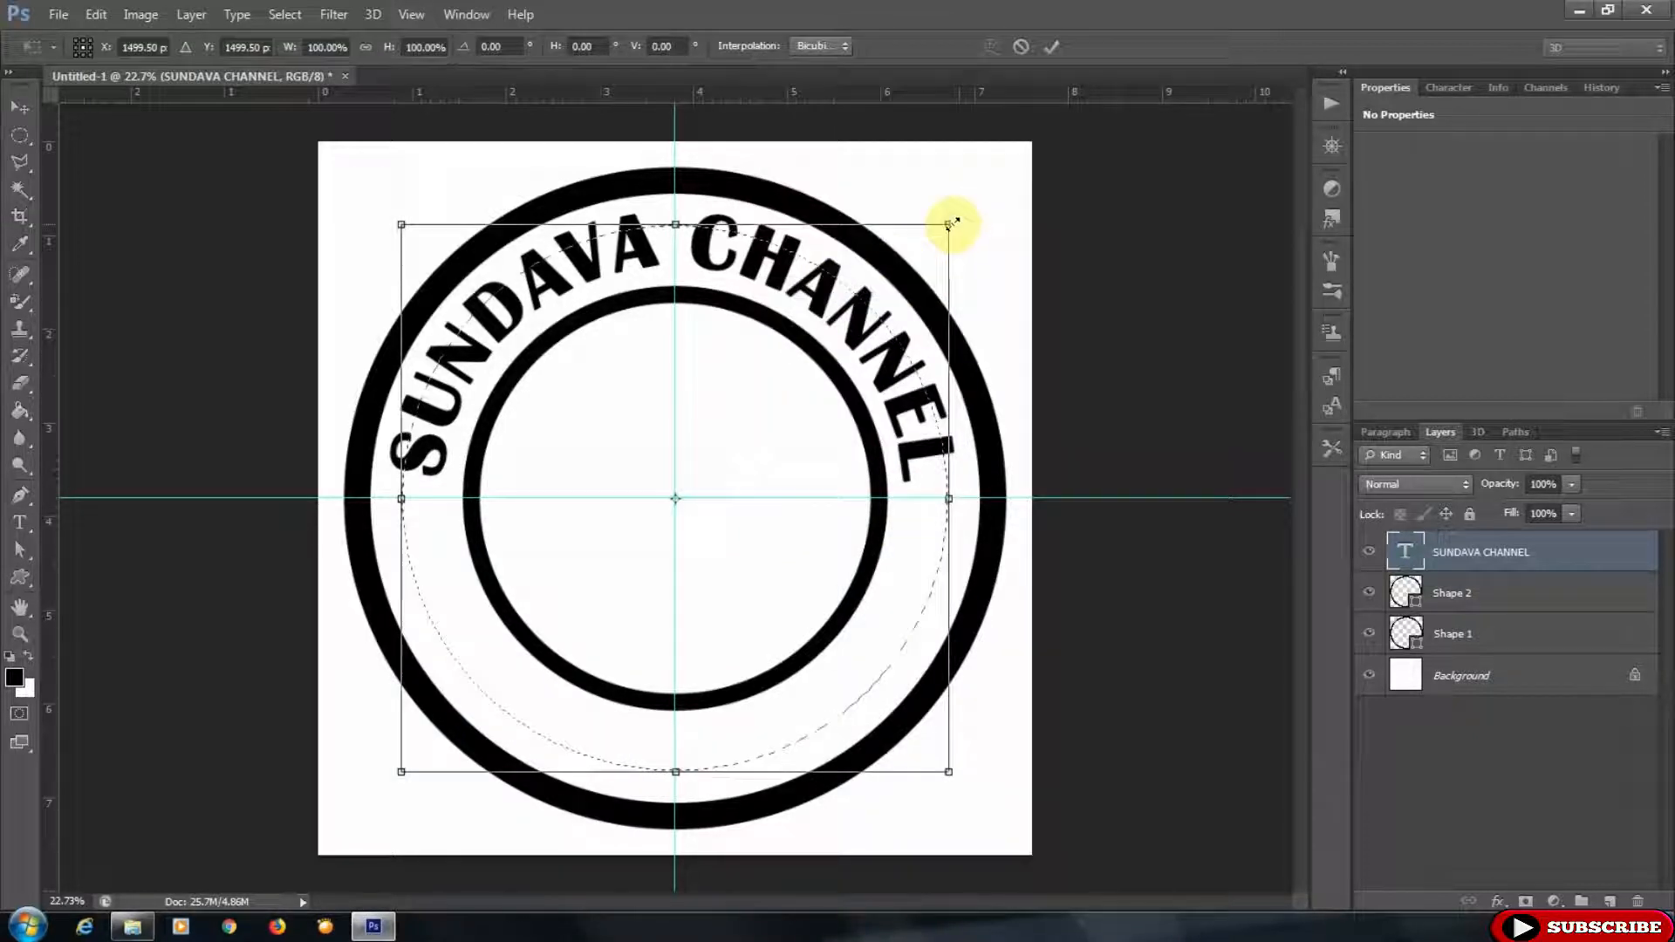
{"action": "left_click_drag", "start_coordinate": [955, 221], "coordinate": [964, 209]}
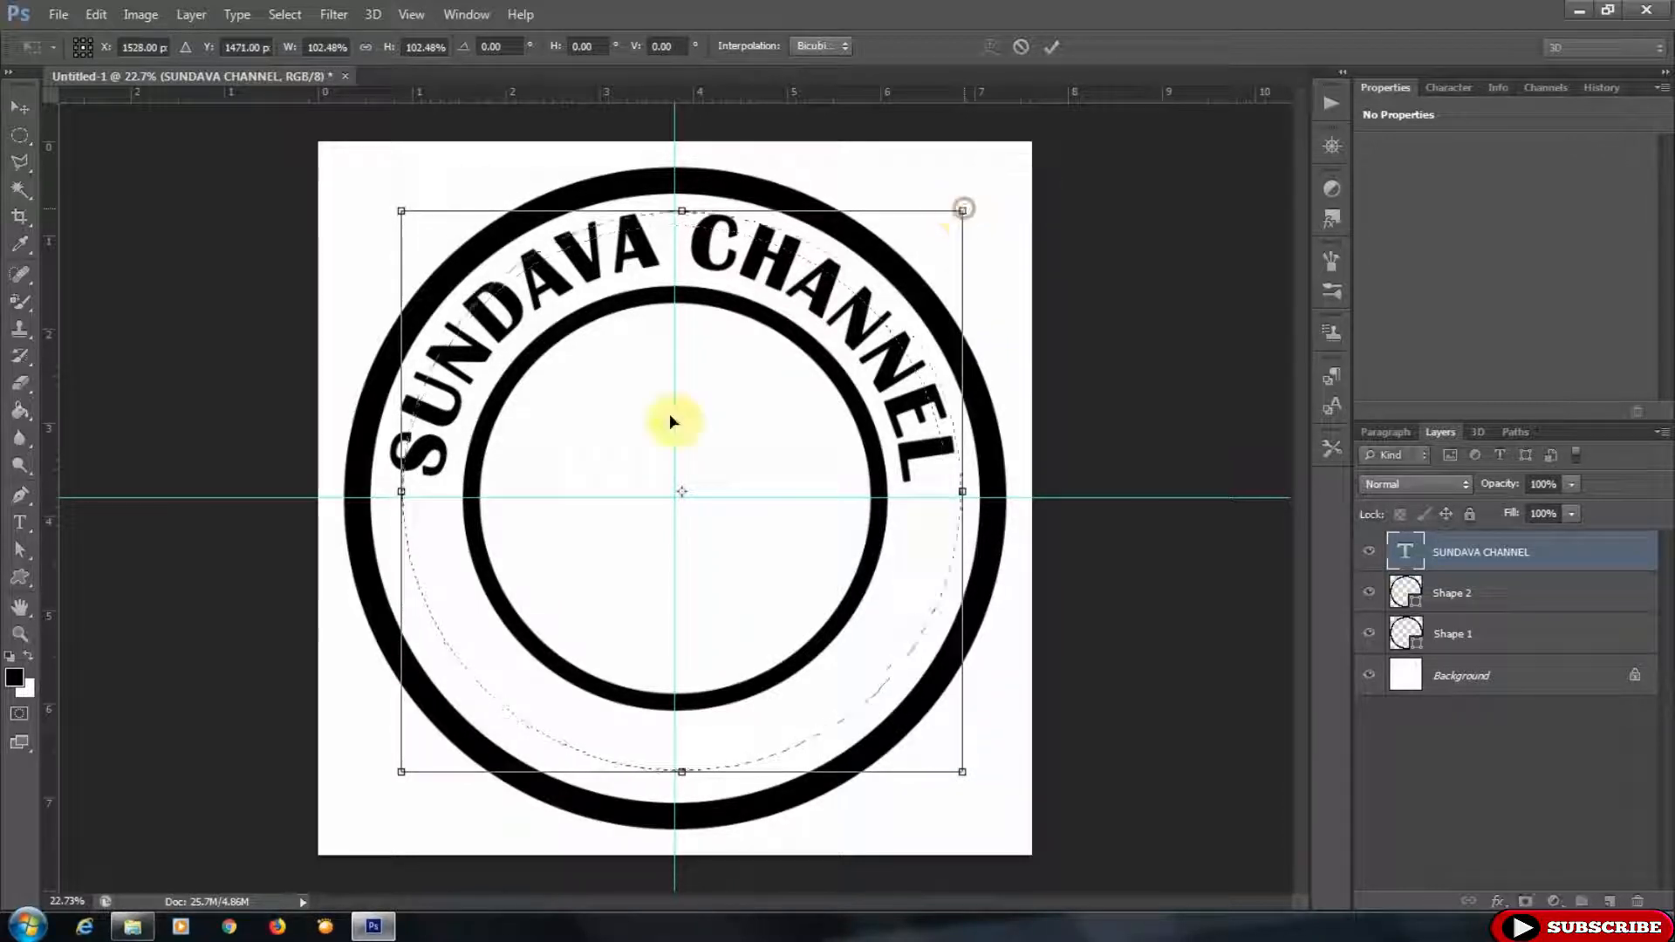
{"action": "left_click_drag", "start_coordinate": [403, 771], "coordinate": [388, 781]}
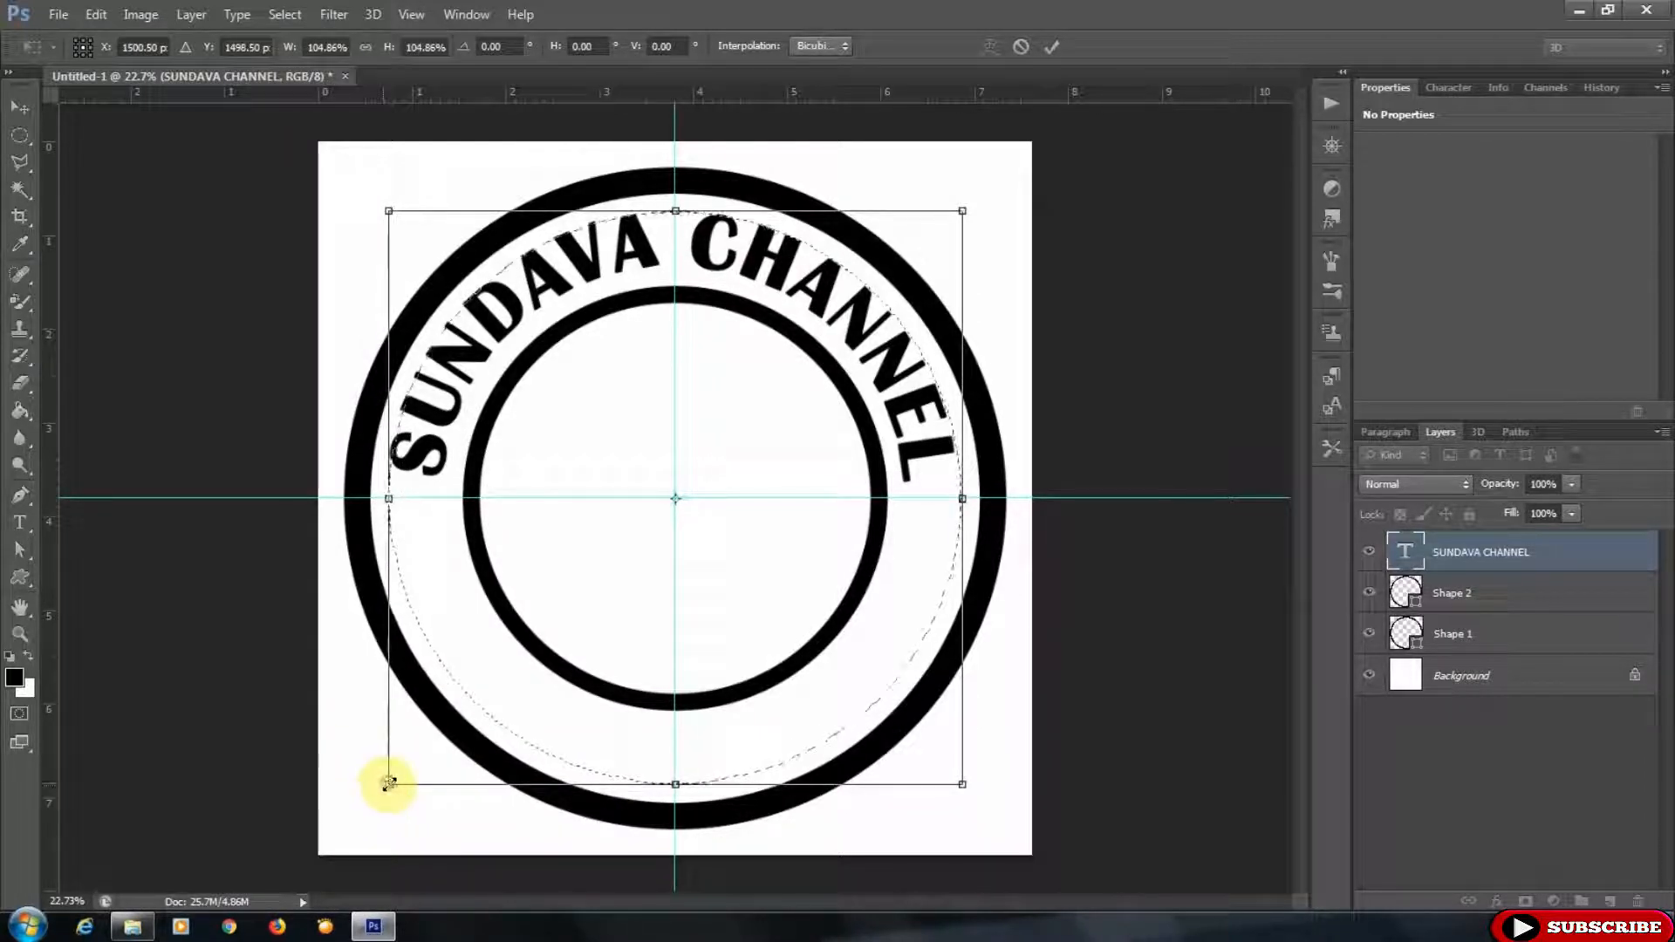
{"action": "left_click_drag", "start_coordinate": [388, 783], "coordinate": [388, 783]}
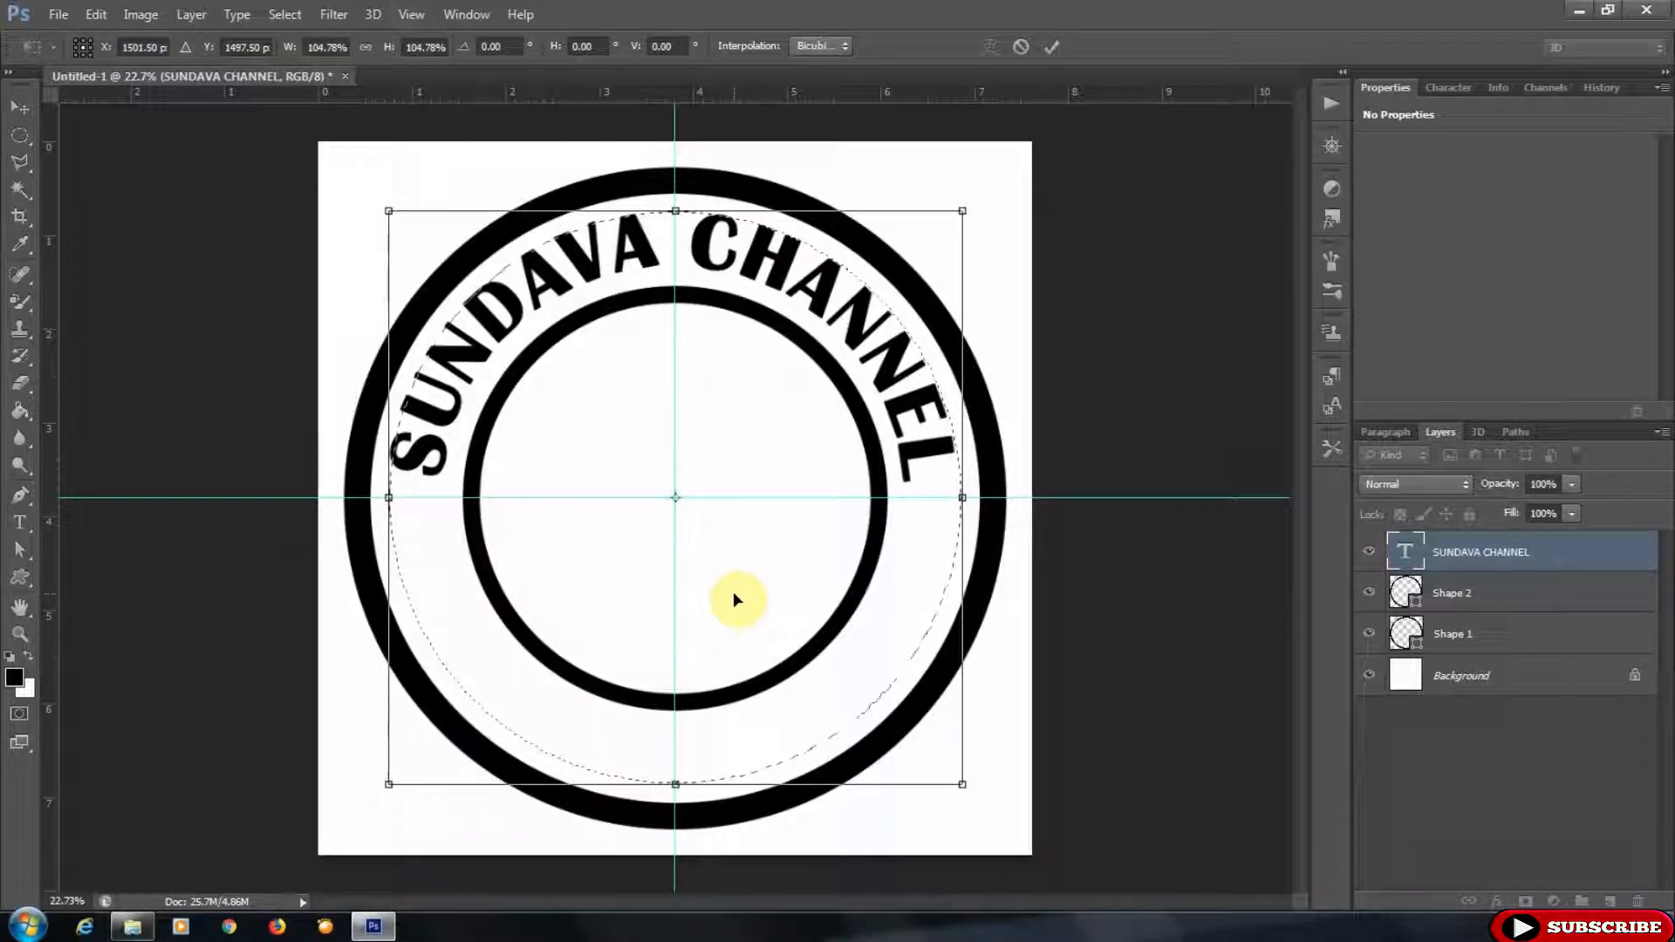
{"action": "left_click_drag", "start_coordinate": [385, 782], "coordinate": [382, 787]}
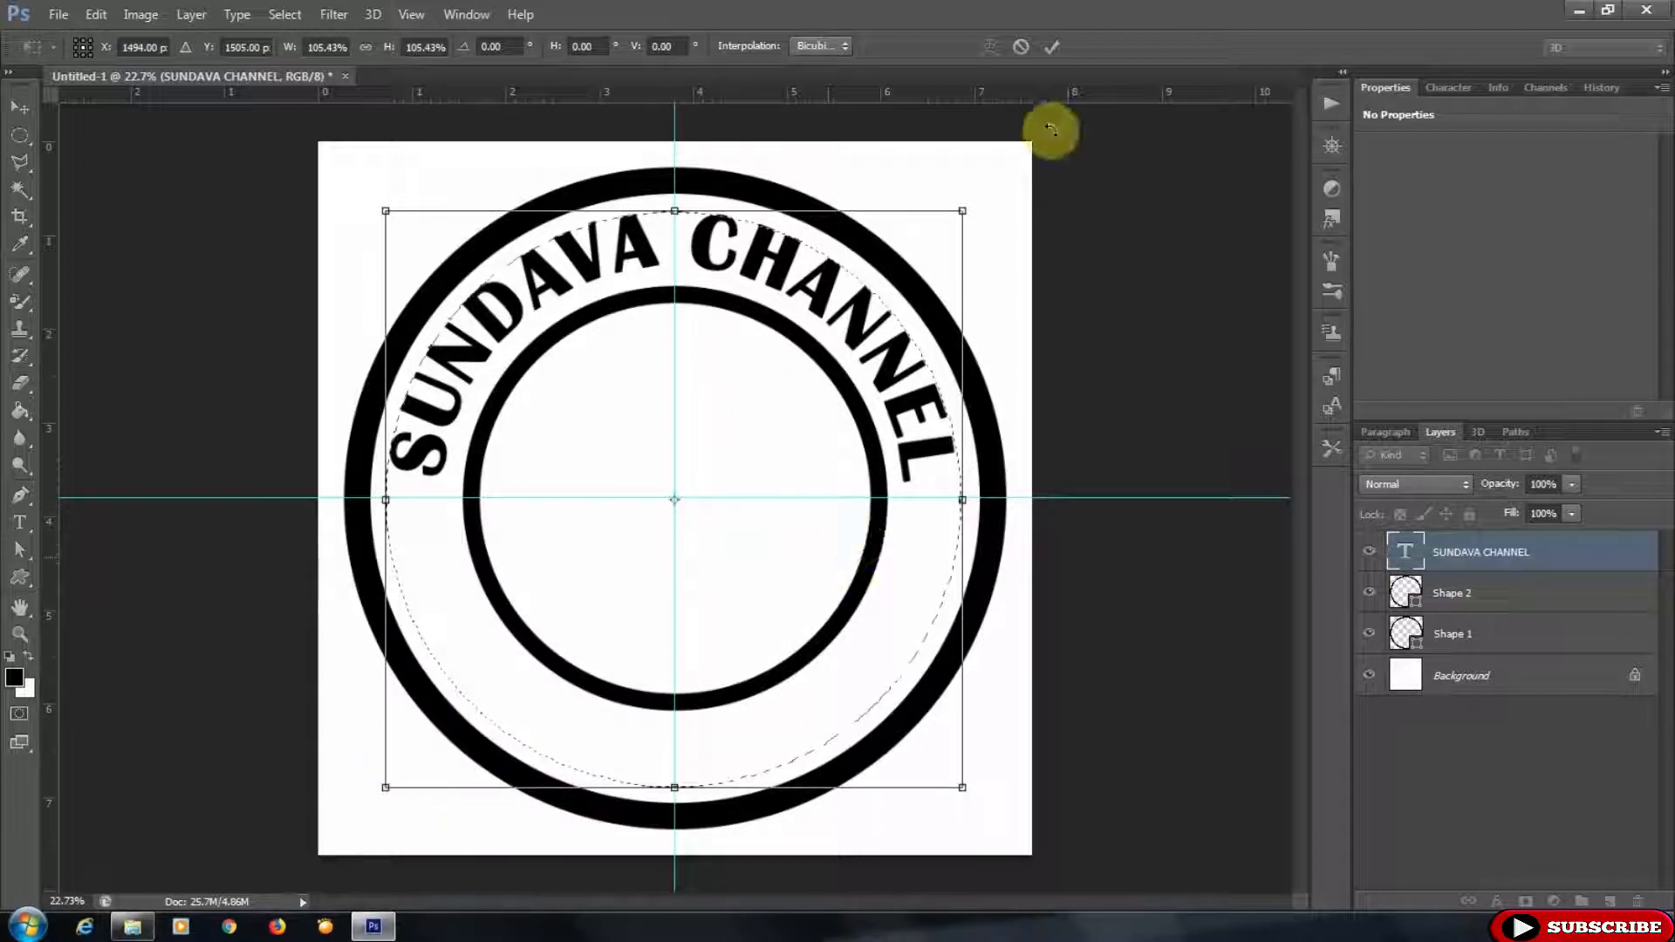
{"action": "left_click", "coordinate": [1051, 49]}
- Convert the selection into a work path and type SUKA SUKA along it starting at the bottom
{"action": "left_click", "coordinate": [1515, 433]}
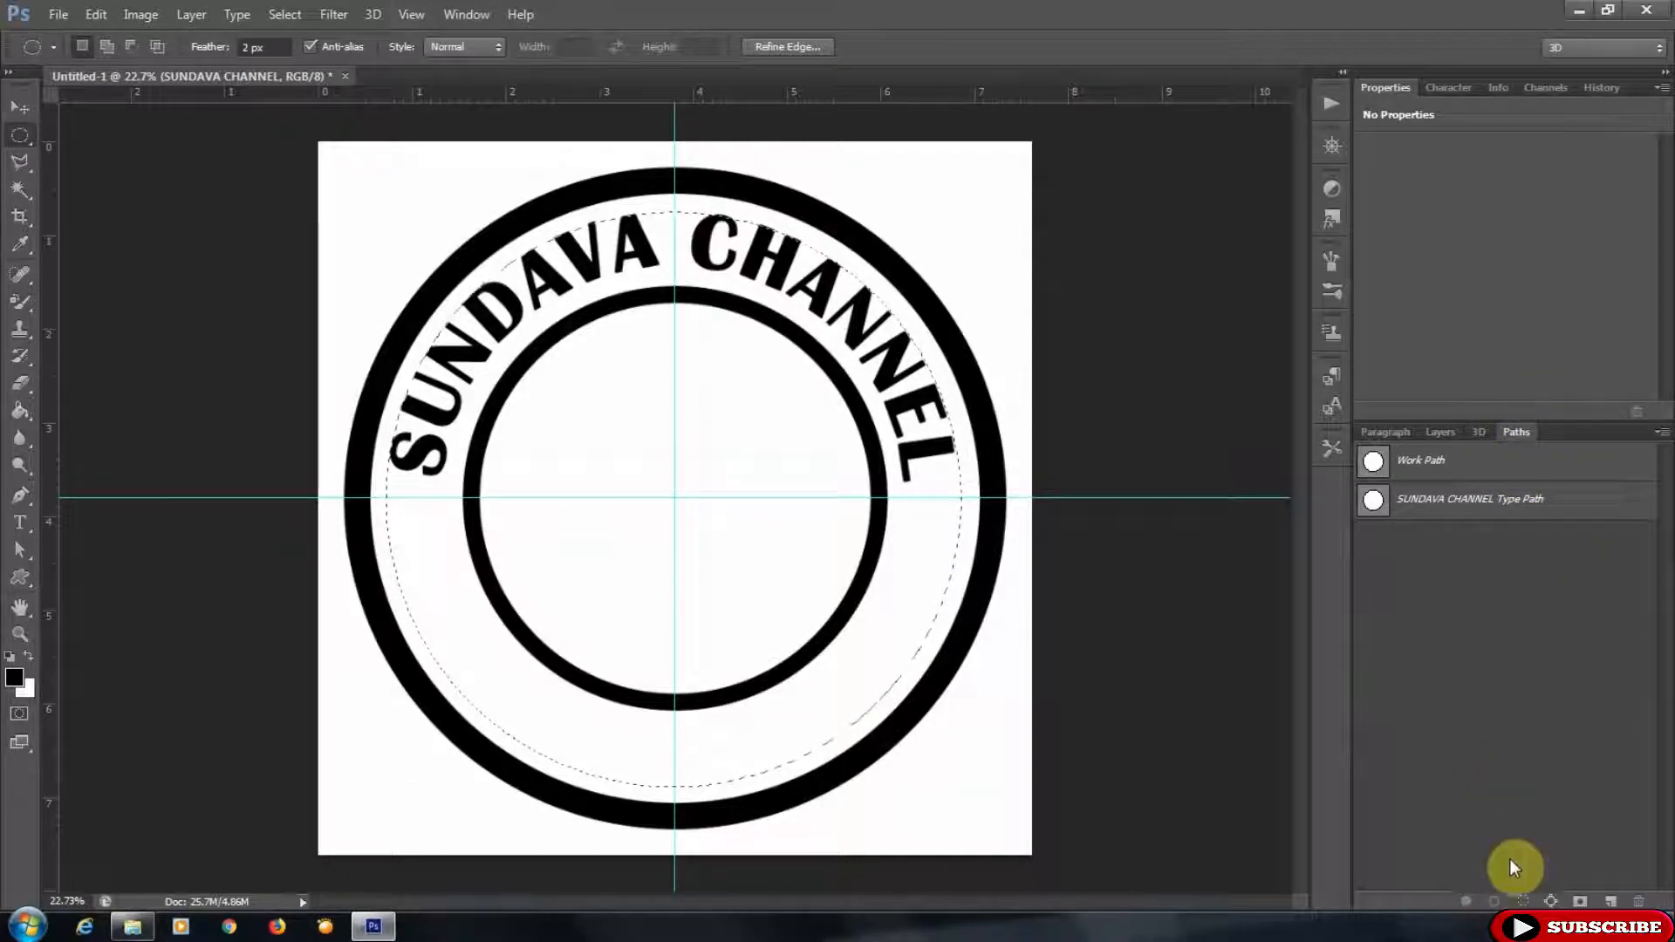
{"action": "left_click", "coordinate": [1542, 899]}
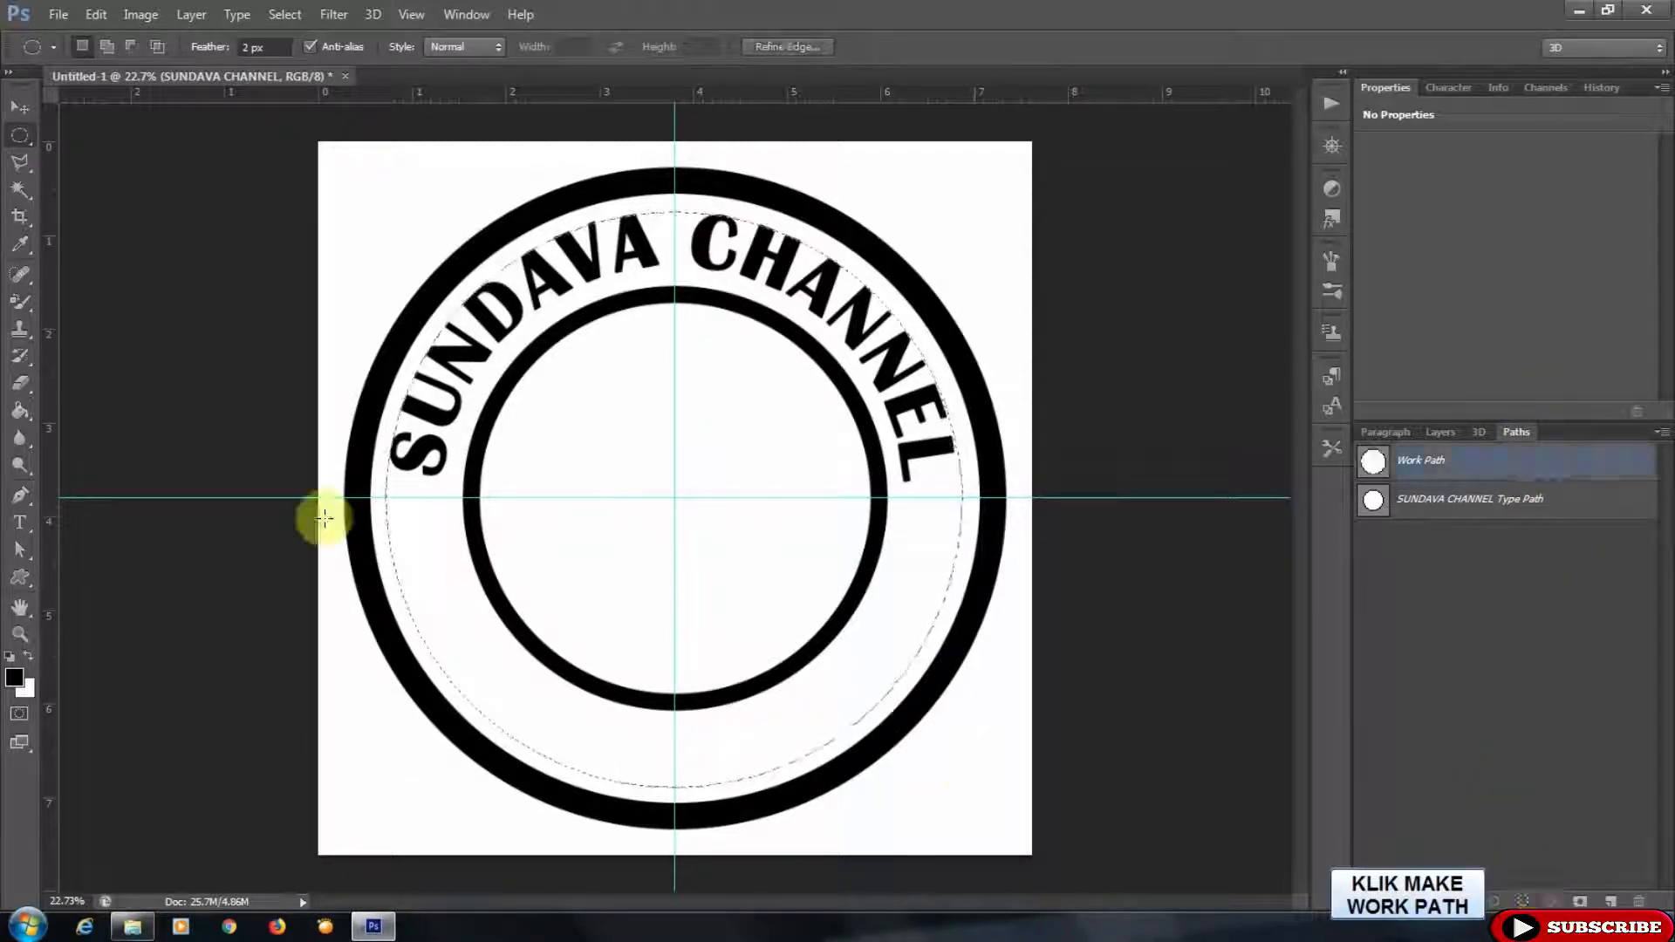
{"action": "left_click", "coordinate": [19, 526]}
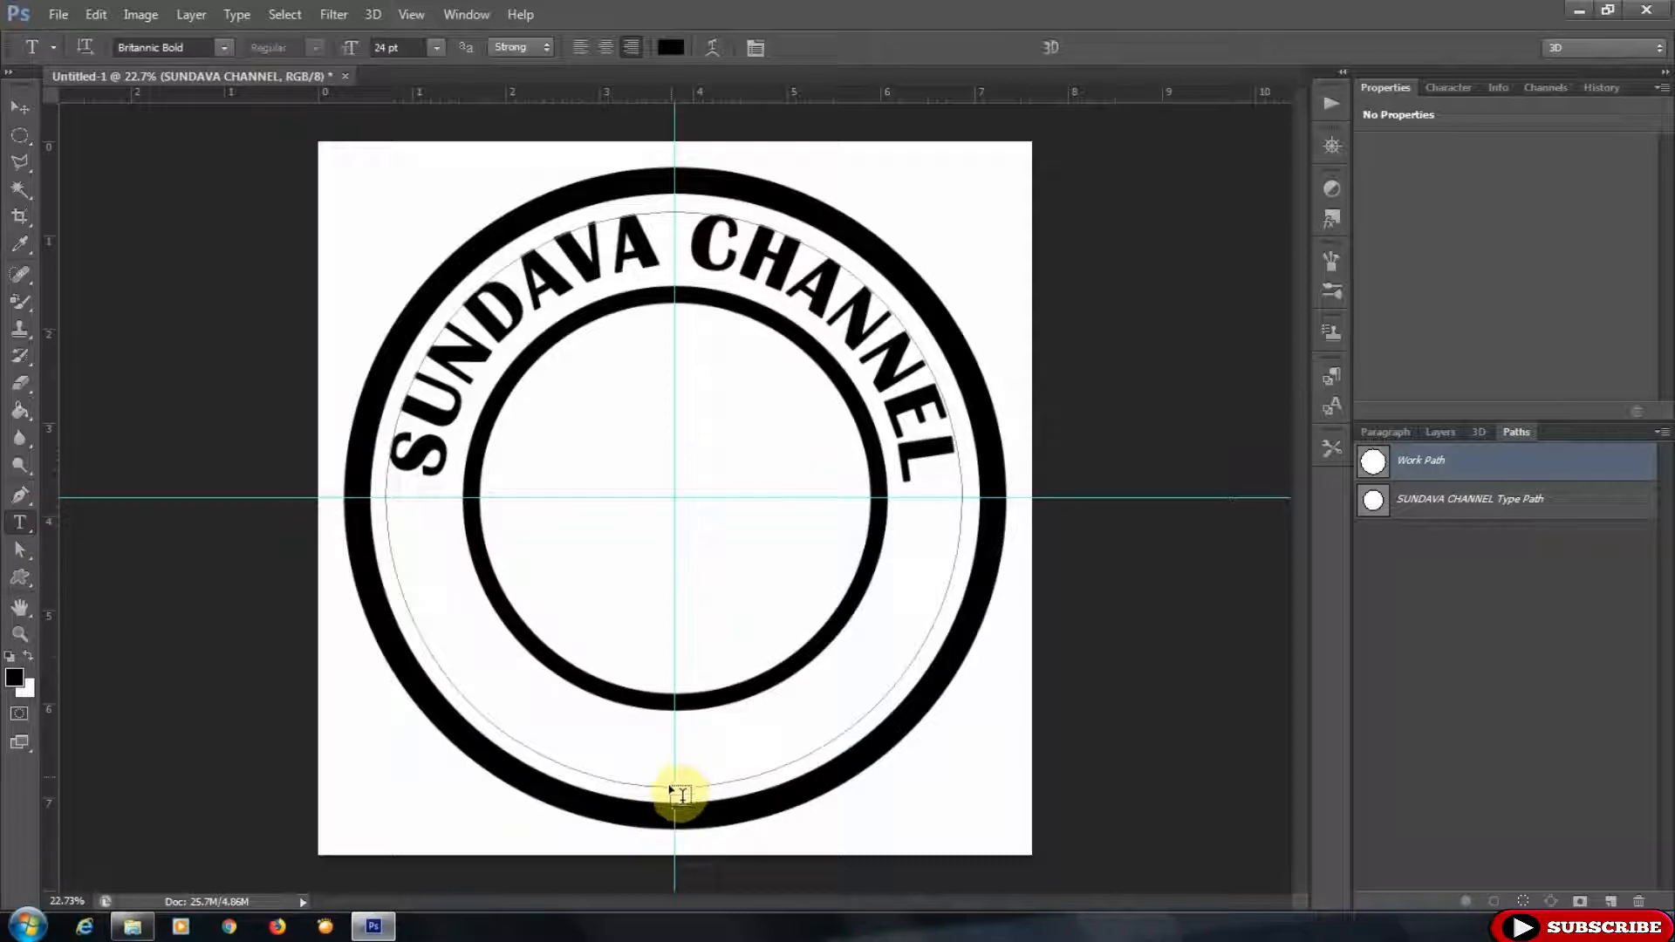
{"action": "left_click", "coordinate": [674, 785]}
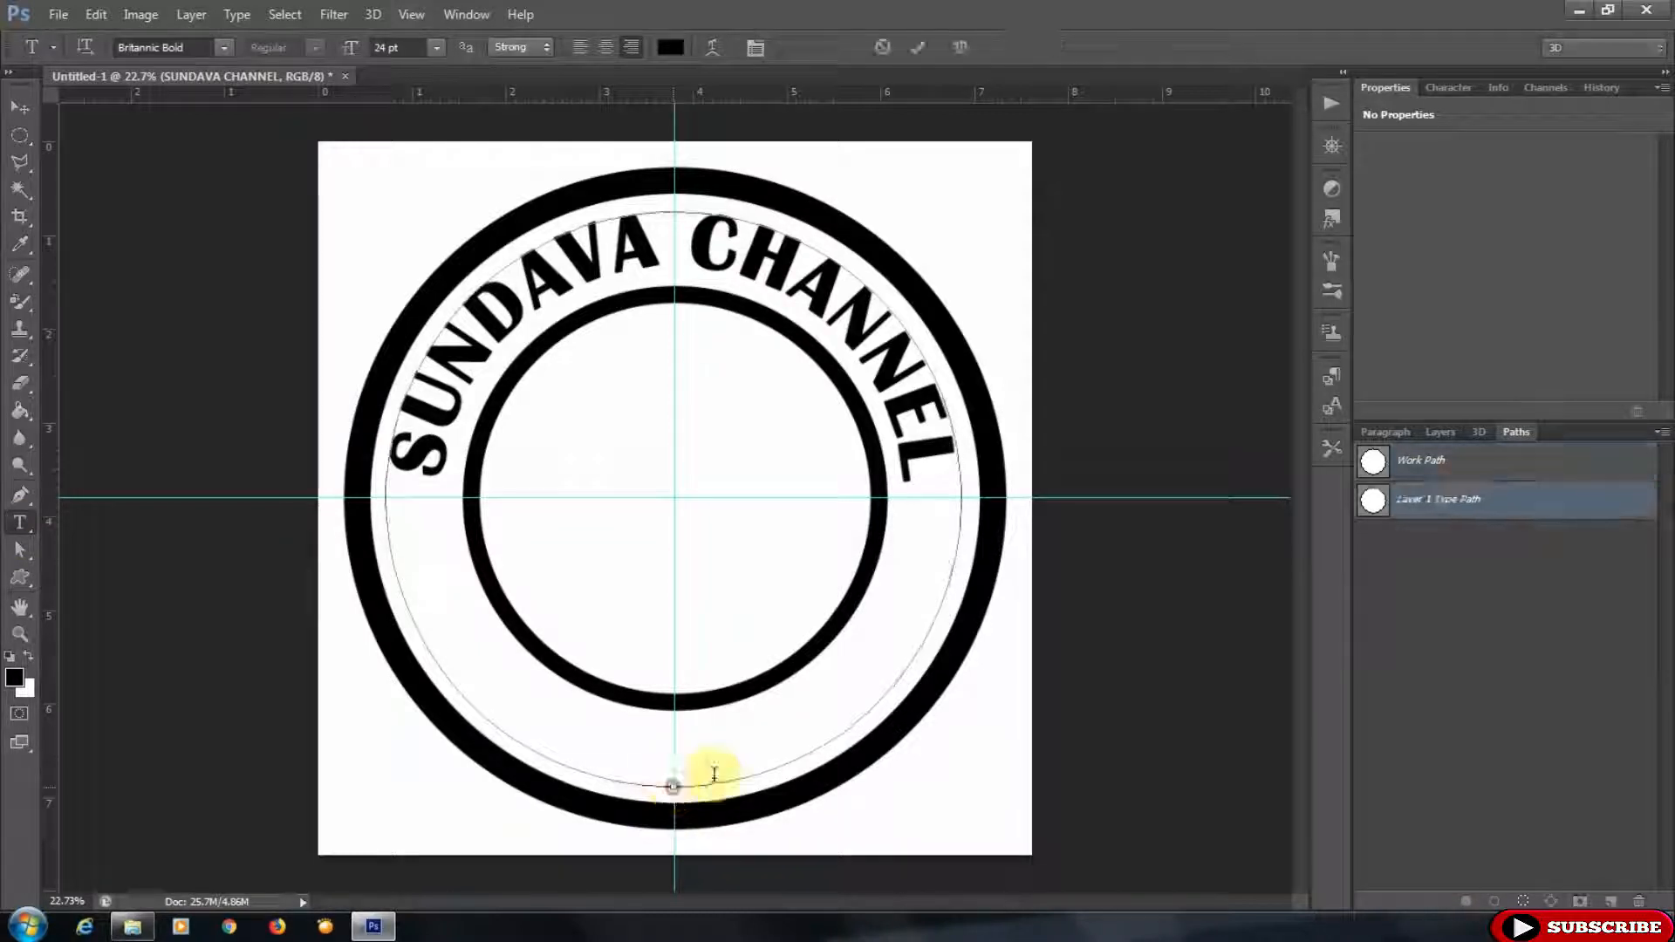
{"action": "type", "text": "SUKA SUK"}
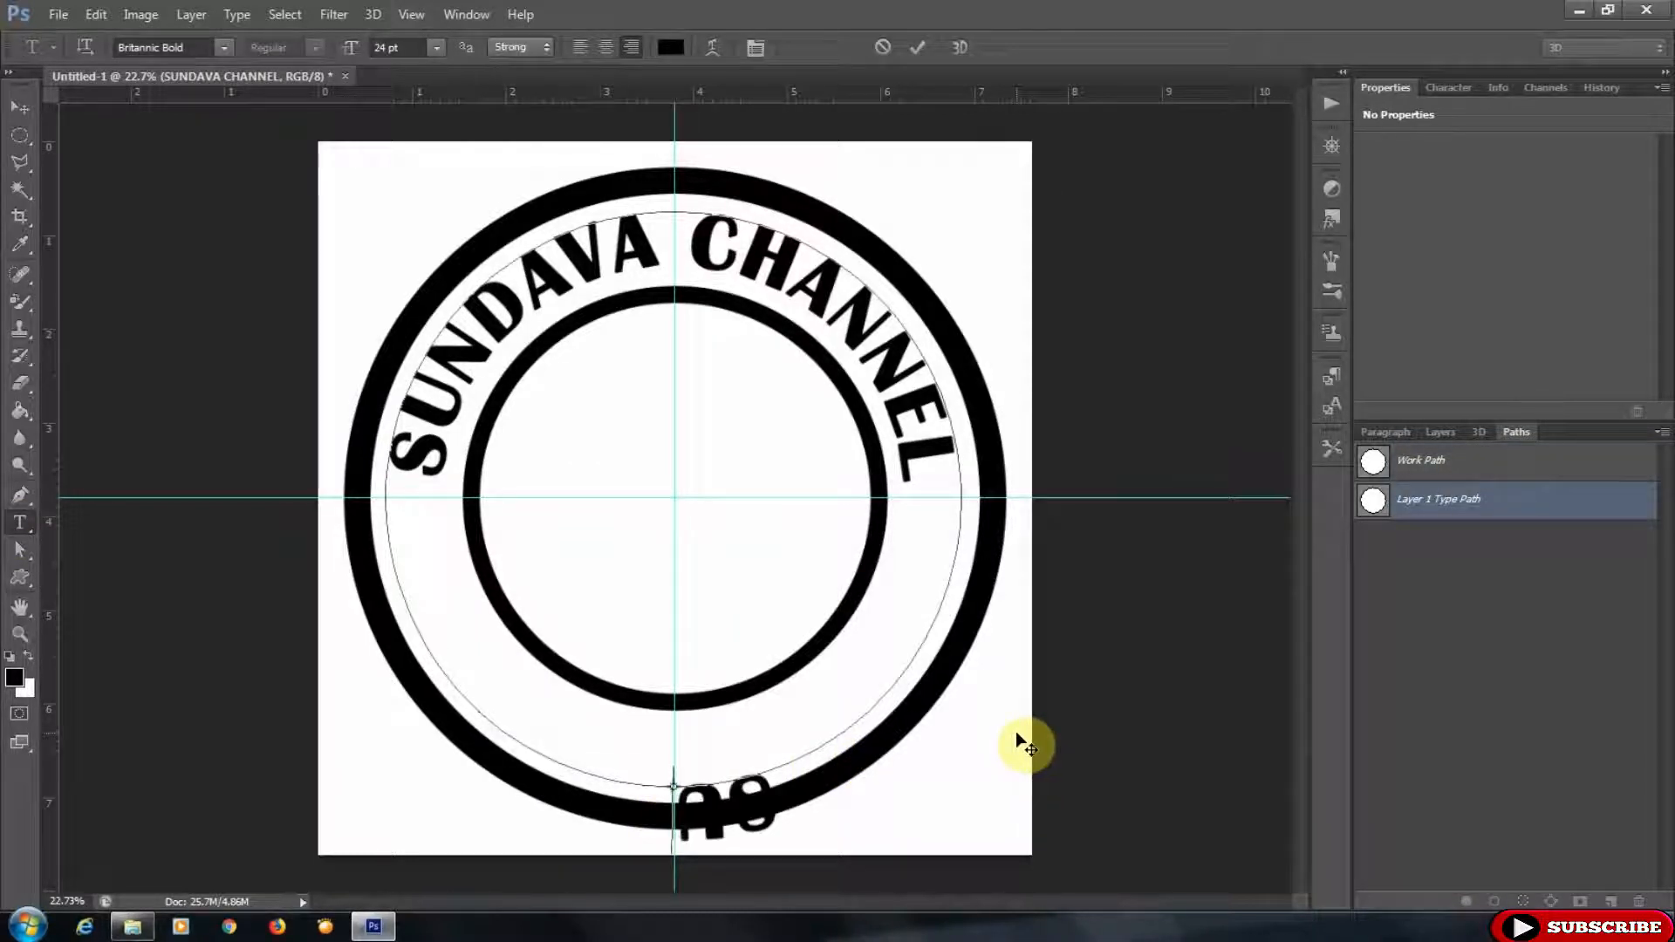
{"action": "type", "text": "A"}
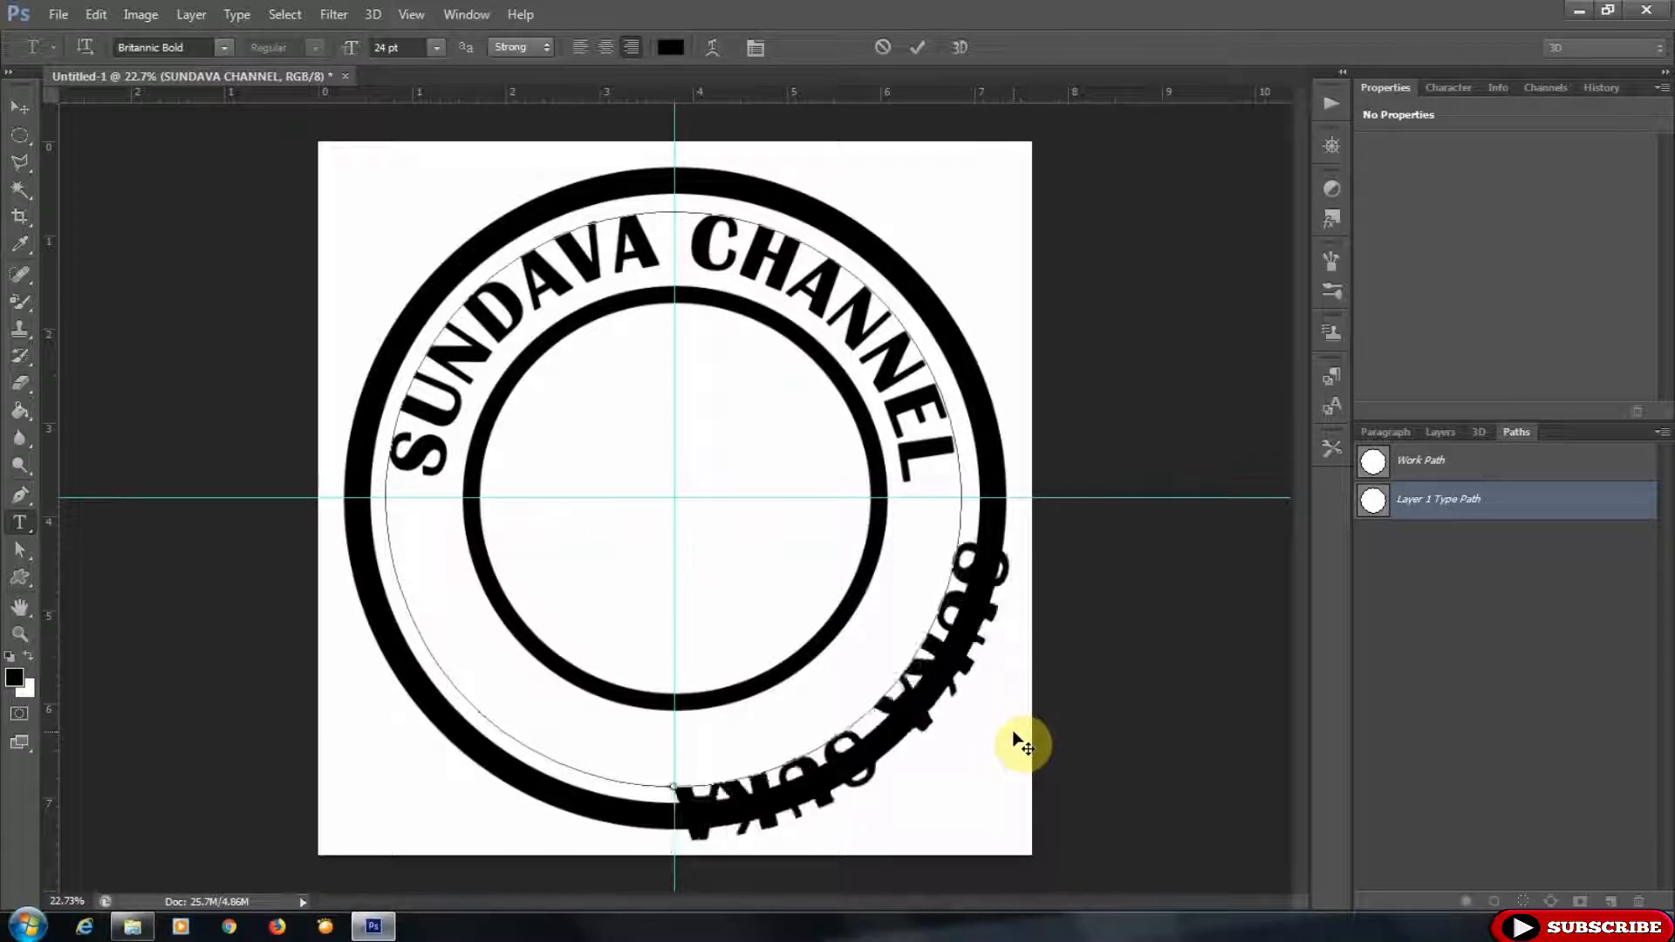
- Flip the SUKA SUKA text to the inside of the path, centre it along the bottom, and commit
{"action": "mouse_move", "coordinate": [703, 801]}
{"action": "left_mouse_down"}
{"action": "mouse_move", "coordinate": [471, 685]}
{"action": "mouse_move", "coordinate": [411, 585]}
{"action": "left_mouse_up"}
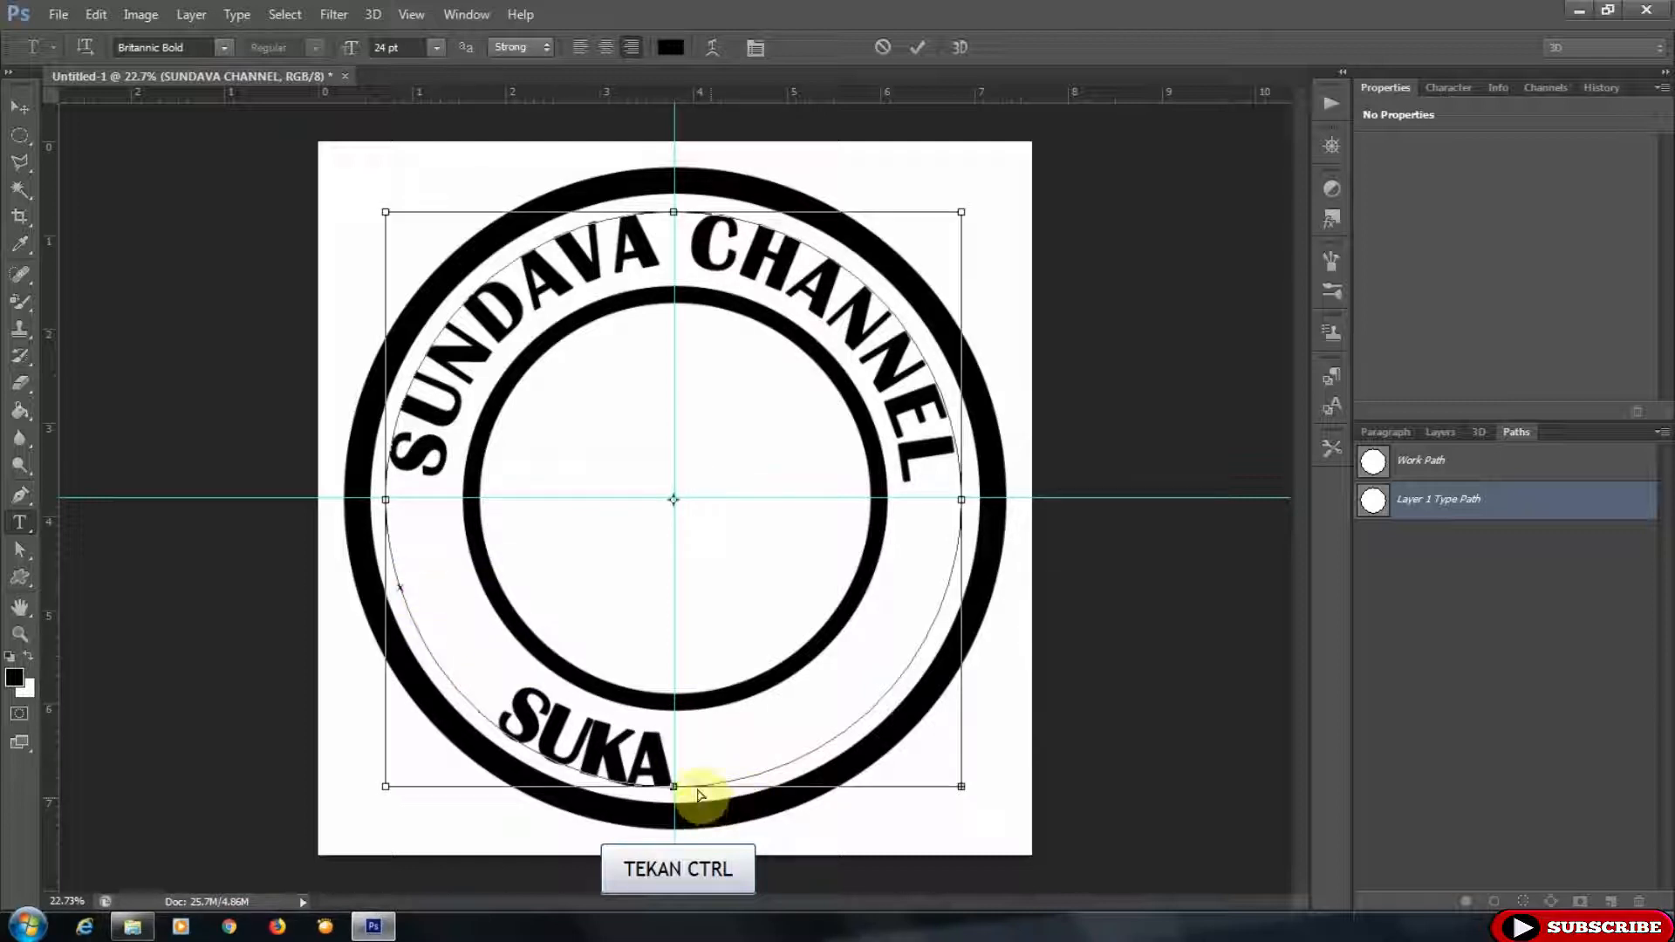
{"action": "mouse_move", "coordinate": [674, 790]}
{"action": "left_mouse_down"}
{"action": "mouse_move", "coordinate": [888, 703]}
{"action": "mouse_move", "coordinate": [860, 701]}
{"action": "left_mouse_up"}
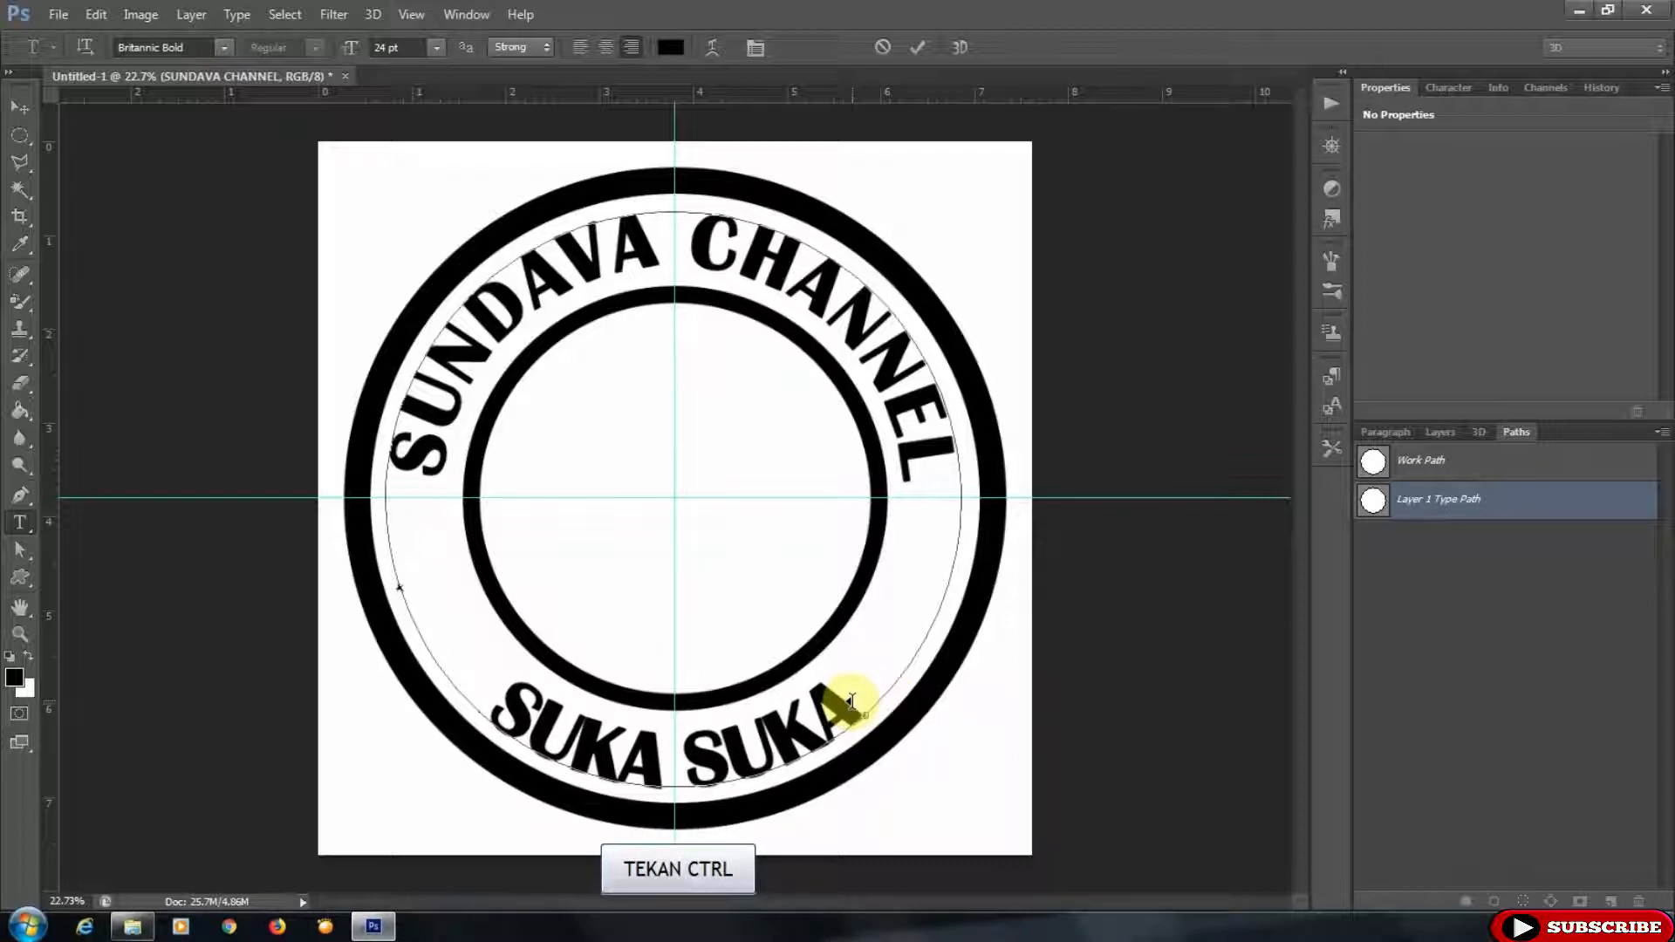
{"action": "left_click", "coordinate": [920, 48]}
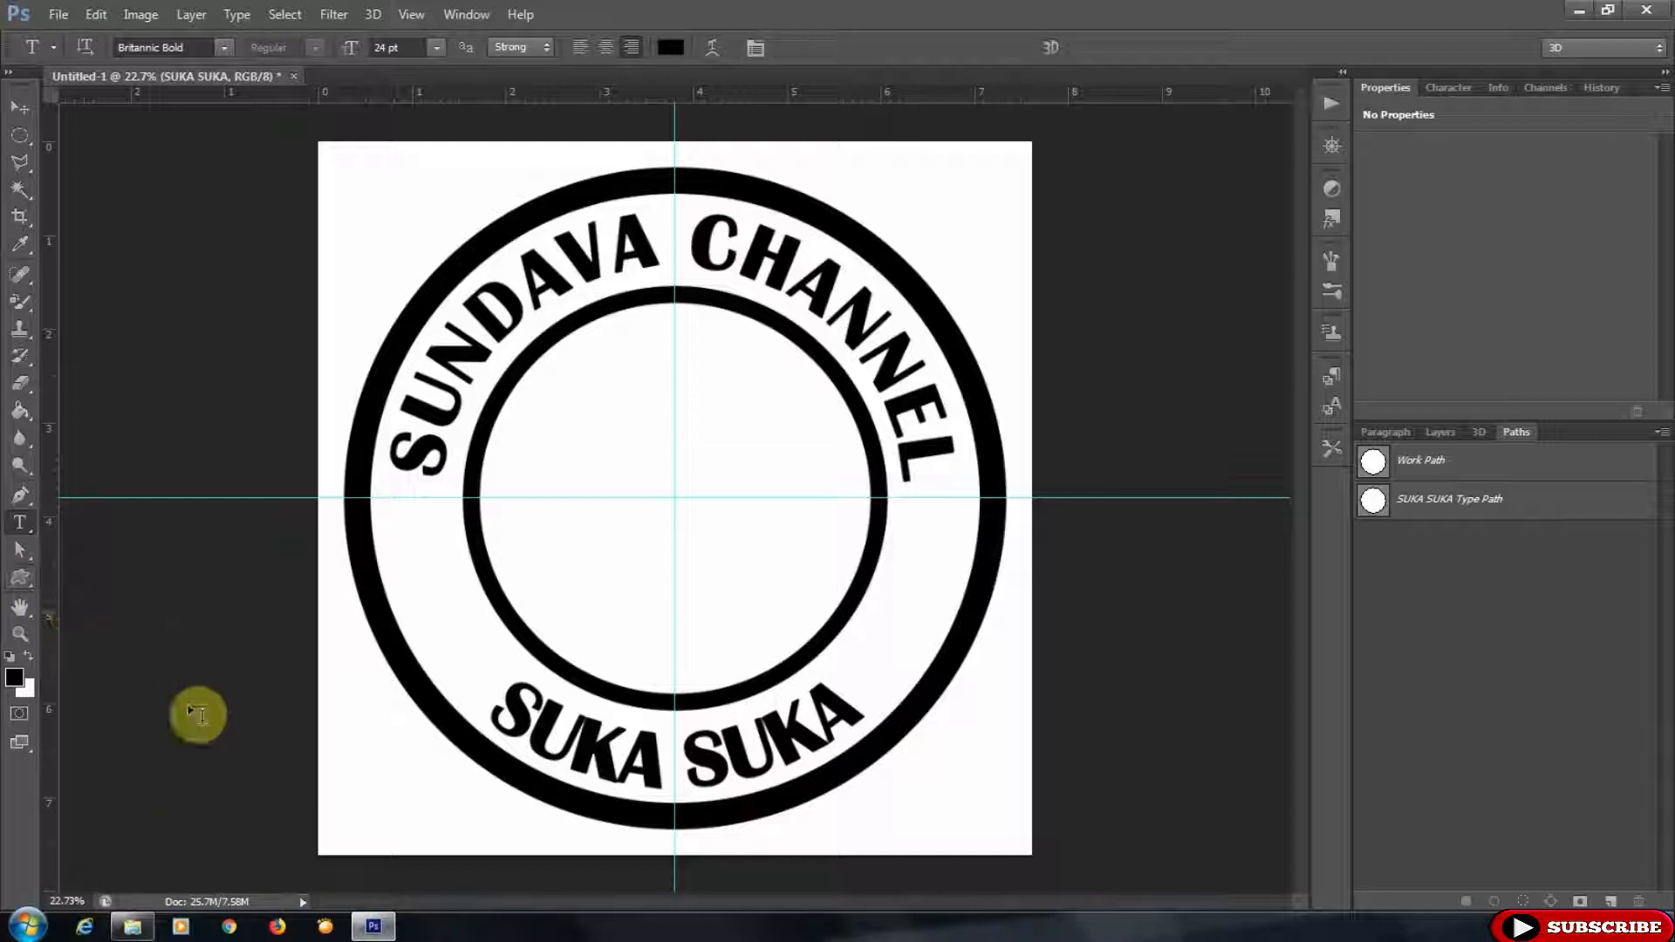
- Open FOTO.png and drag the photo into the badge document
{"action": "left_click", "coordinate": [135, 929]}
{"action": "left_click_drag", "start_coordinate": [591, 188], "coordinate": [1446, 4]}
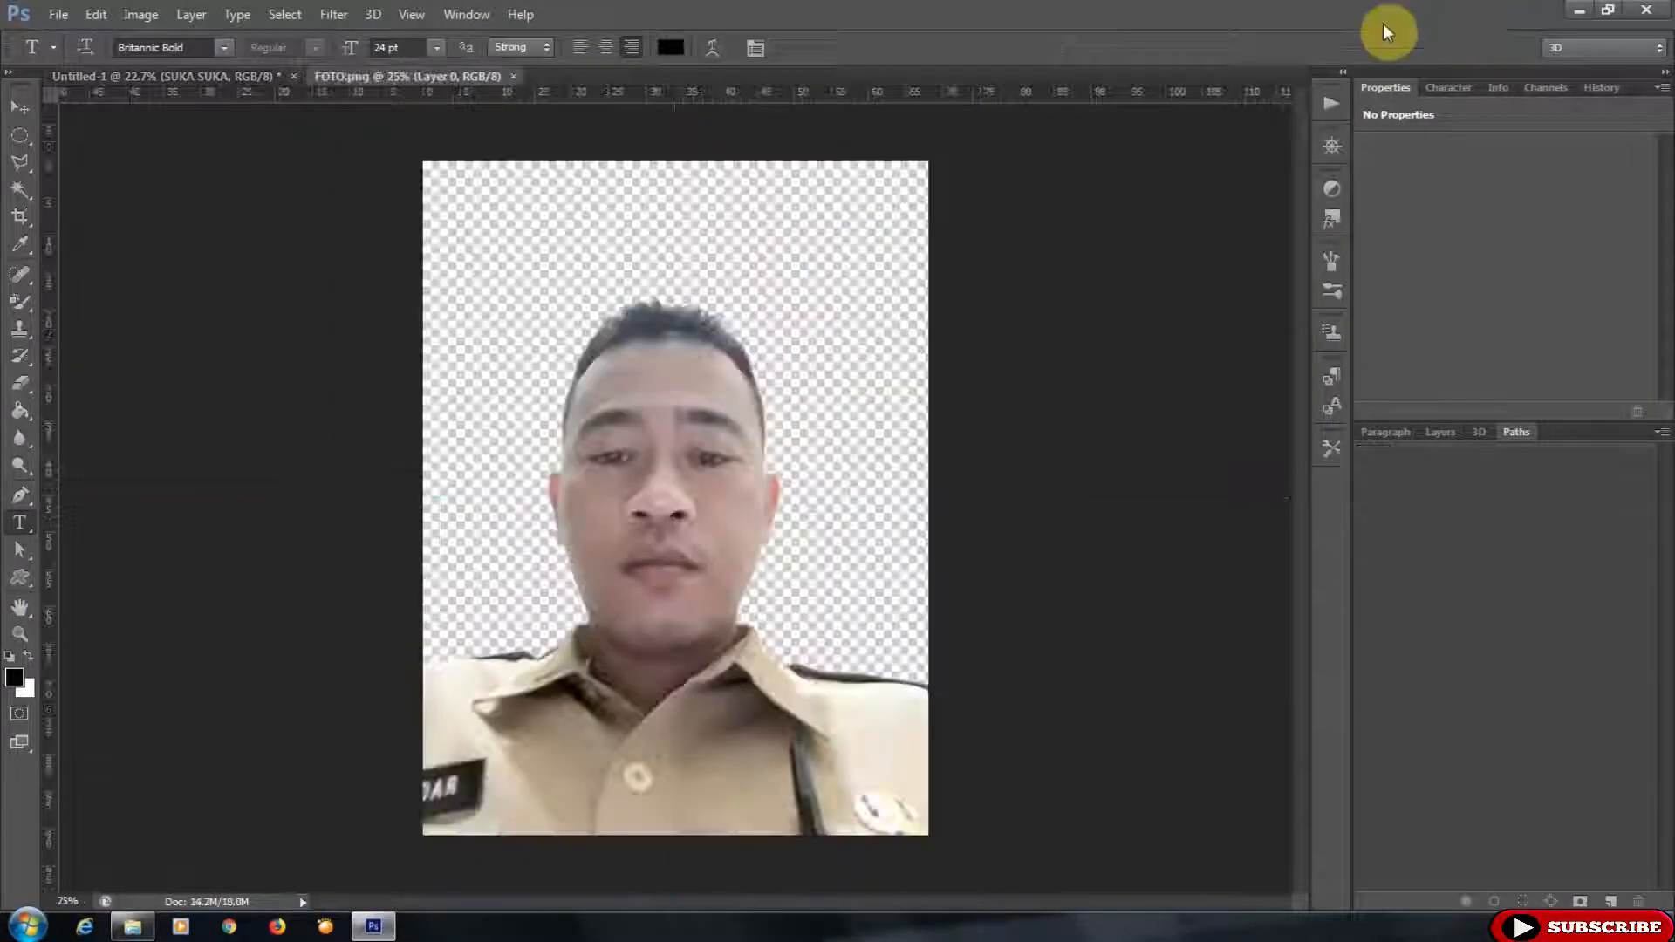
{"action": "left_click", "coordinate": [18, 109]}
{"action": "left_click_drag", "start_coordinate": [662, 475], "coordinate": [732, 421]}
- Move the photo layer just above the Background and position the photo inside the inner circle
{"action": "left_click", "coordinate": [1441, 433]}
{"action": "left_click_drag", "start_coordinate": [1479, 559], "coordinate": [1507, 741]}
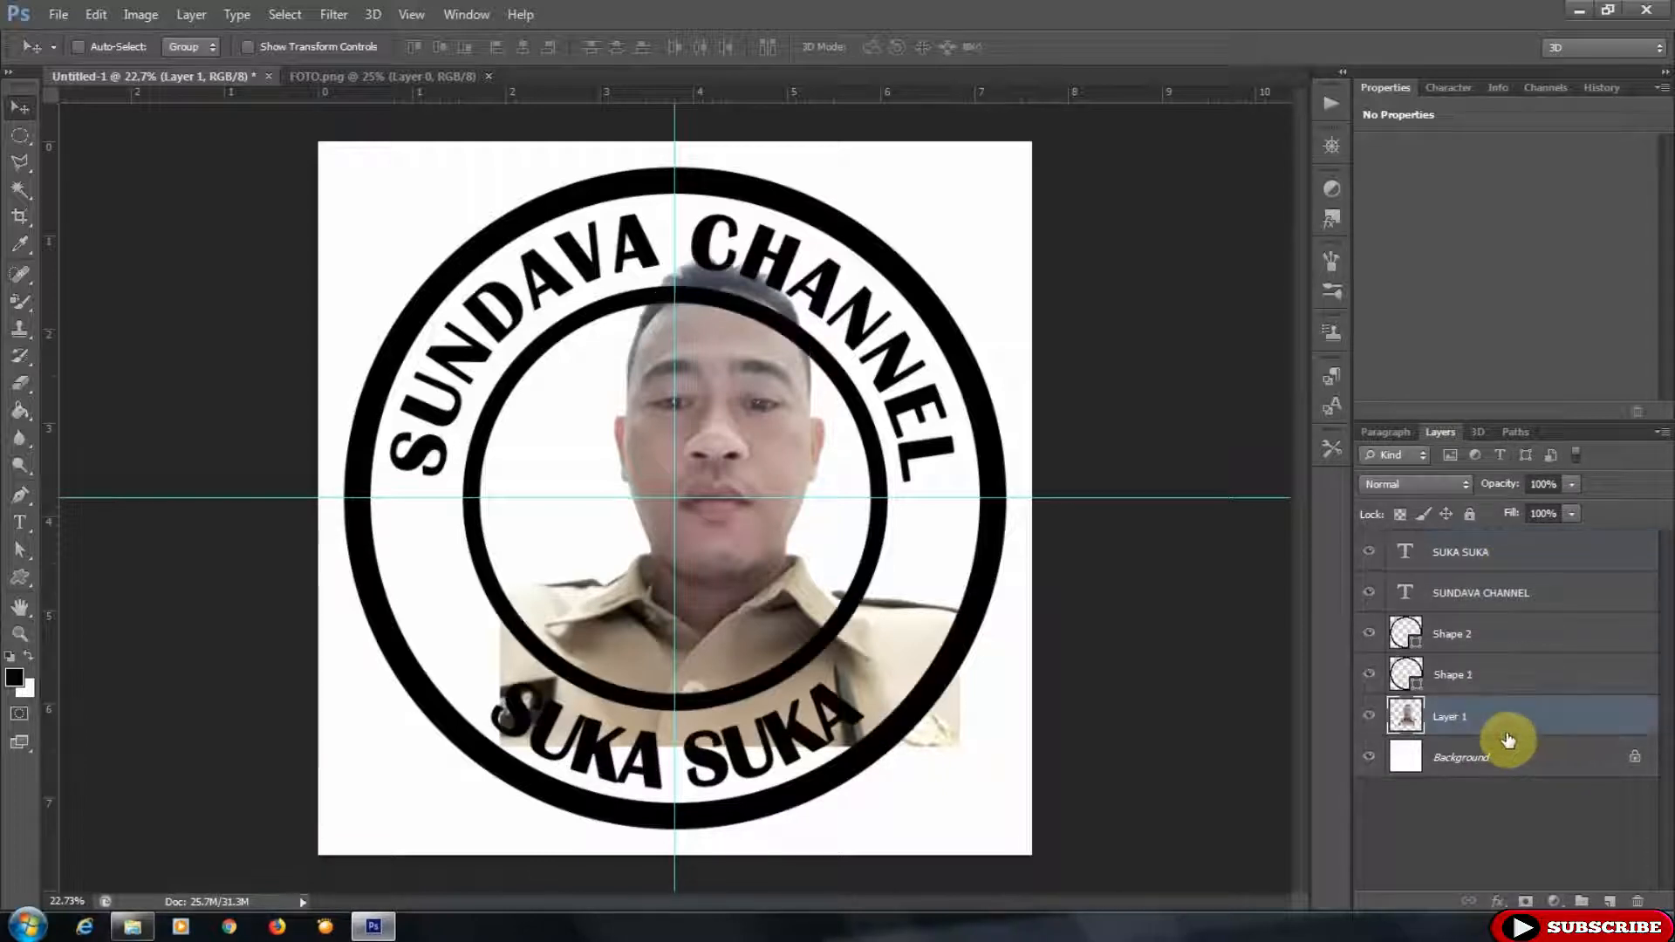
{"action": "left_click_drag", "start_coordinate": [743, 373], "coordinate": [695, 364]}
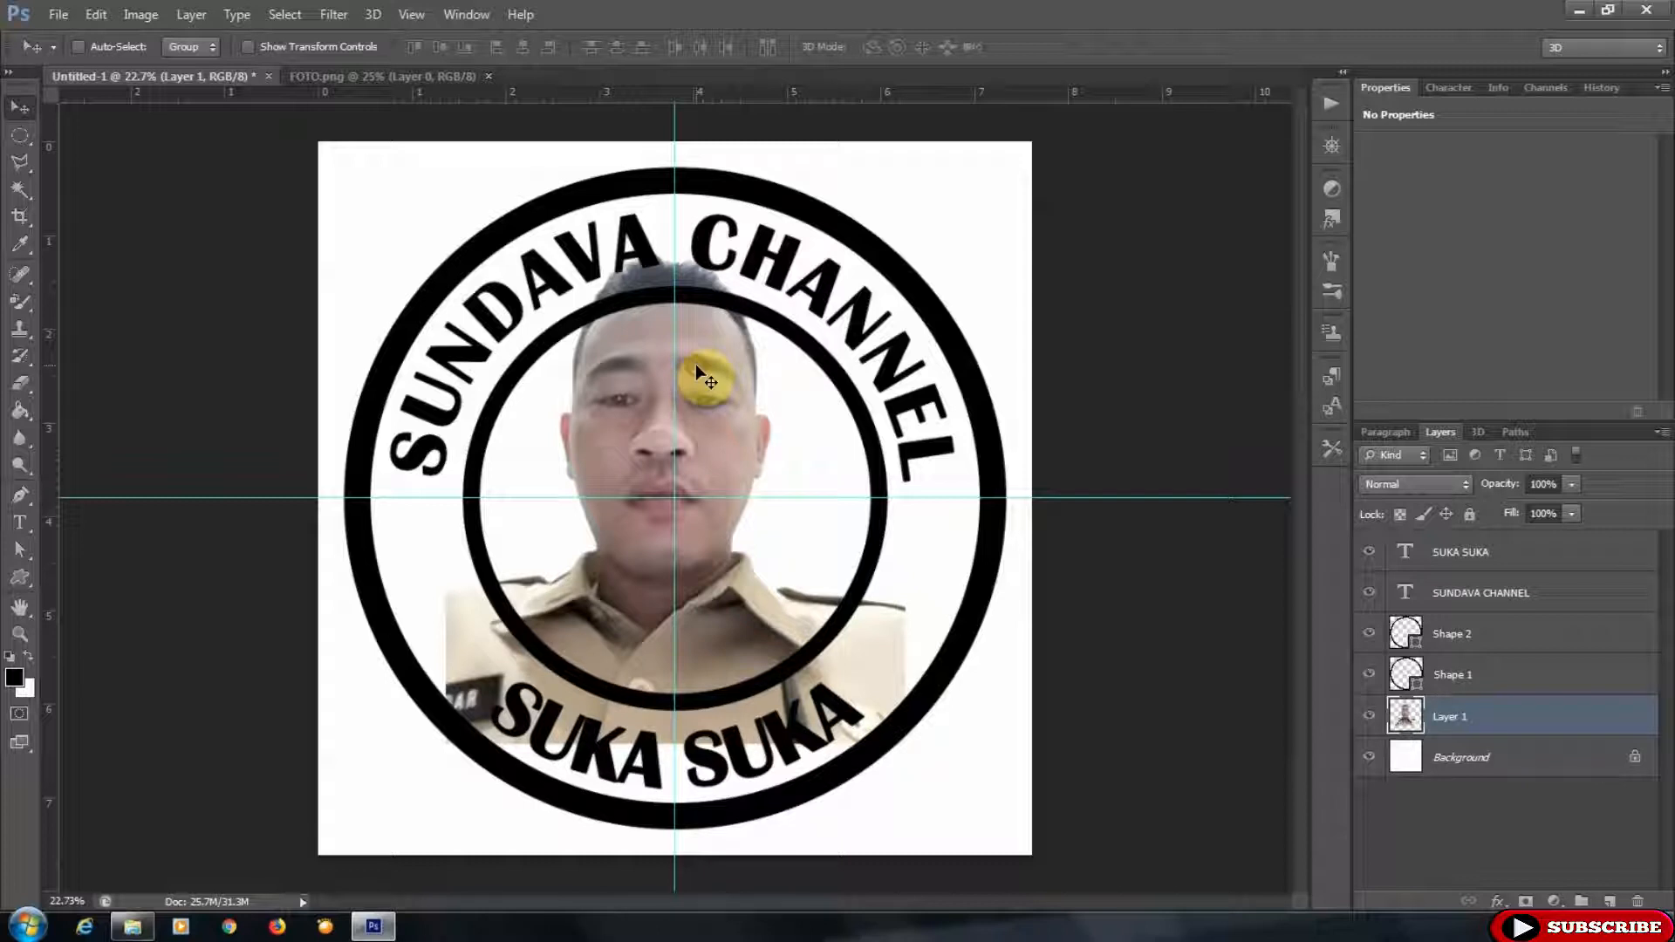
- Free-transform the photo down to about 79% and centre it within the inner circle
{"action": "key", "text": "ctrl+t"}
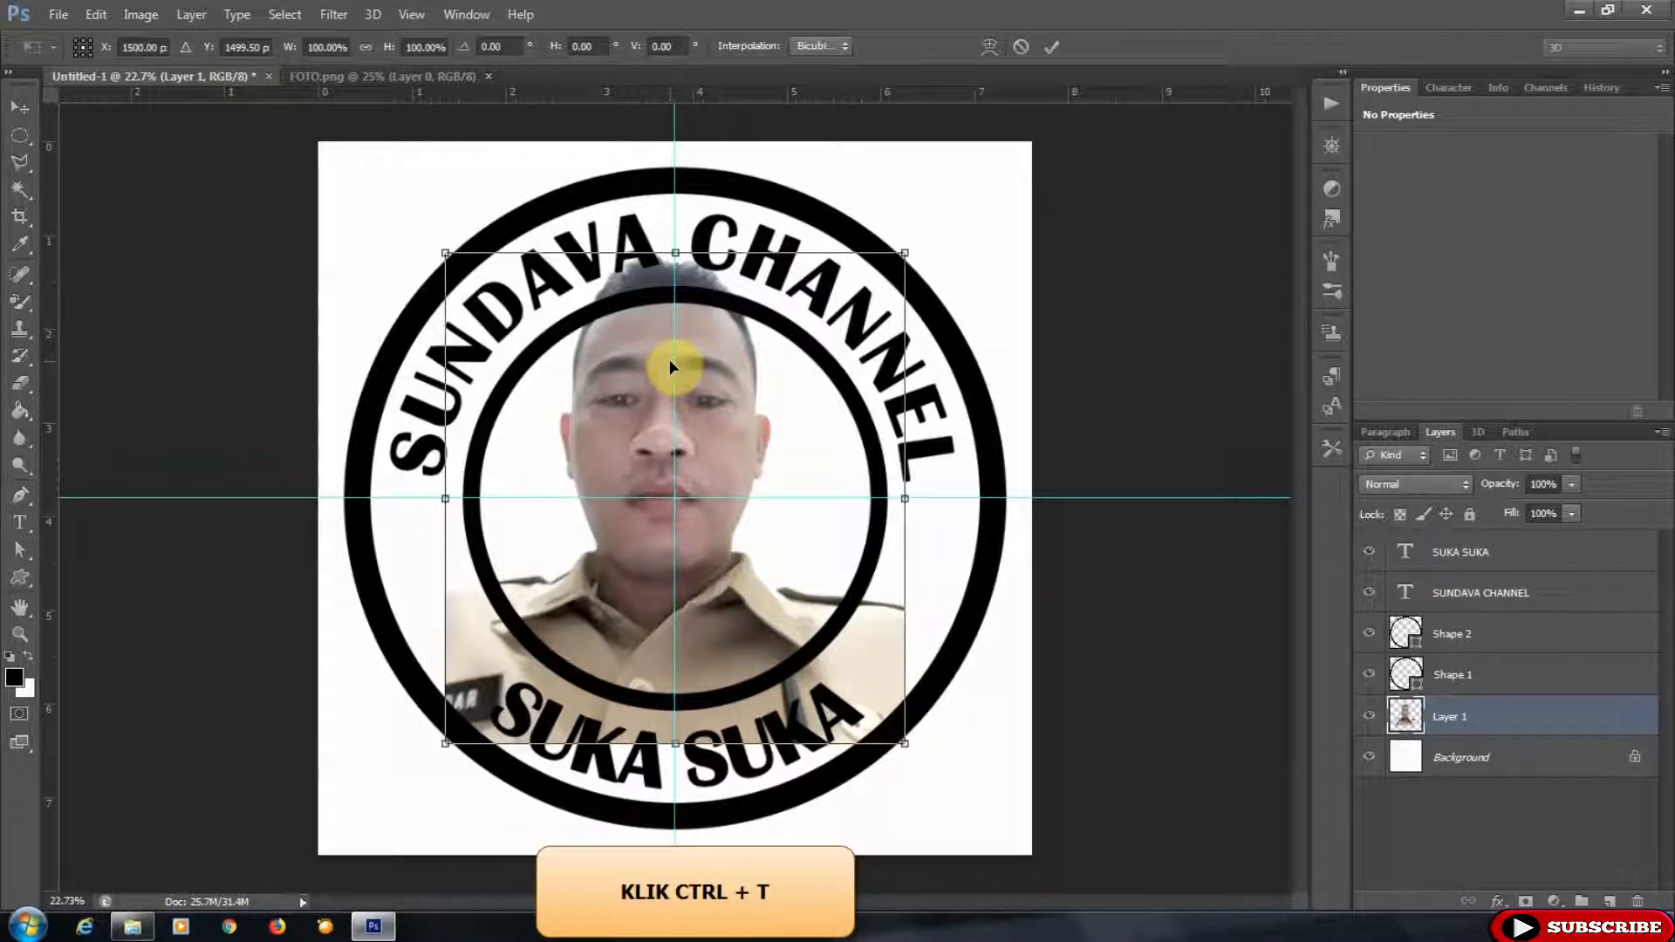
{"action": "left_click_drag", "start_coordinate": [905, 253], "coordinate": [849, 312]}
{"action": "left_click_drag", "start_coordinate": [726, 464], "coordinate": [754, 436]}
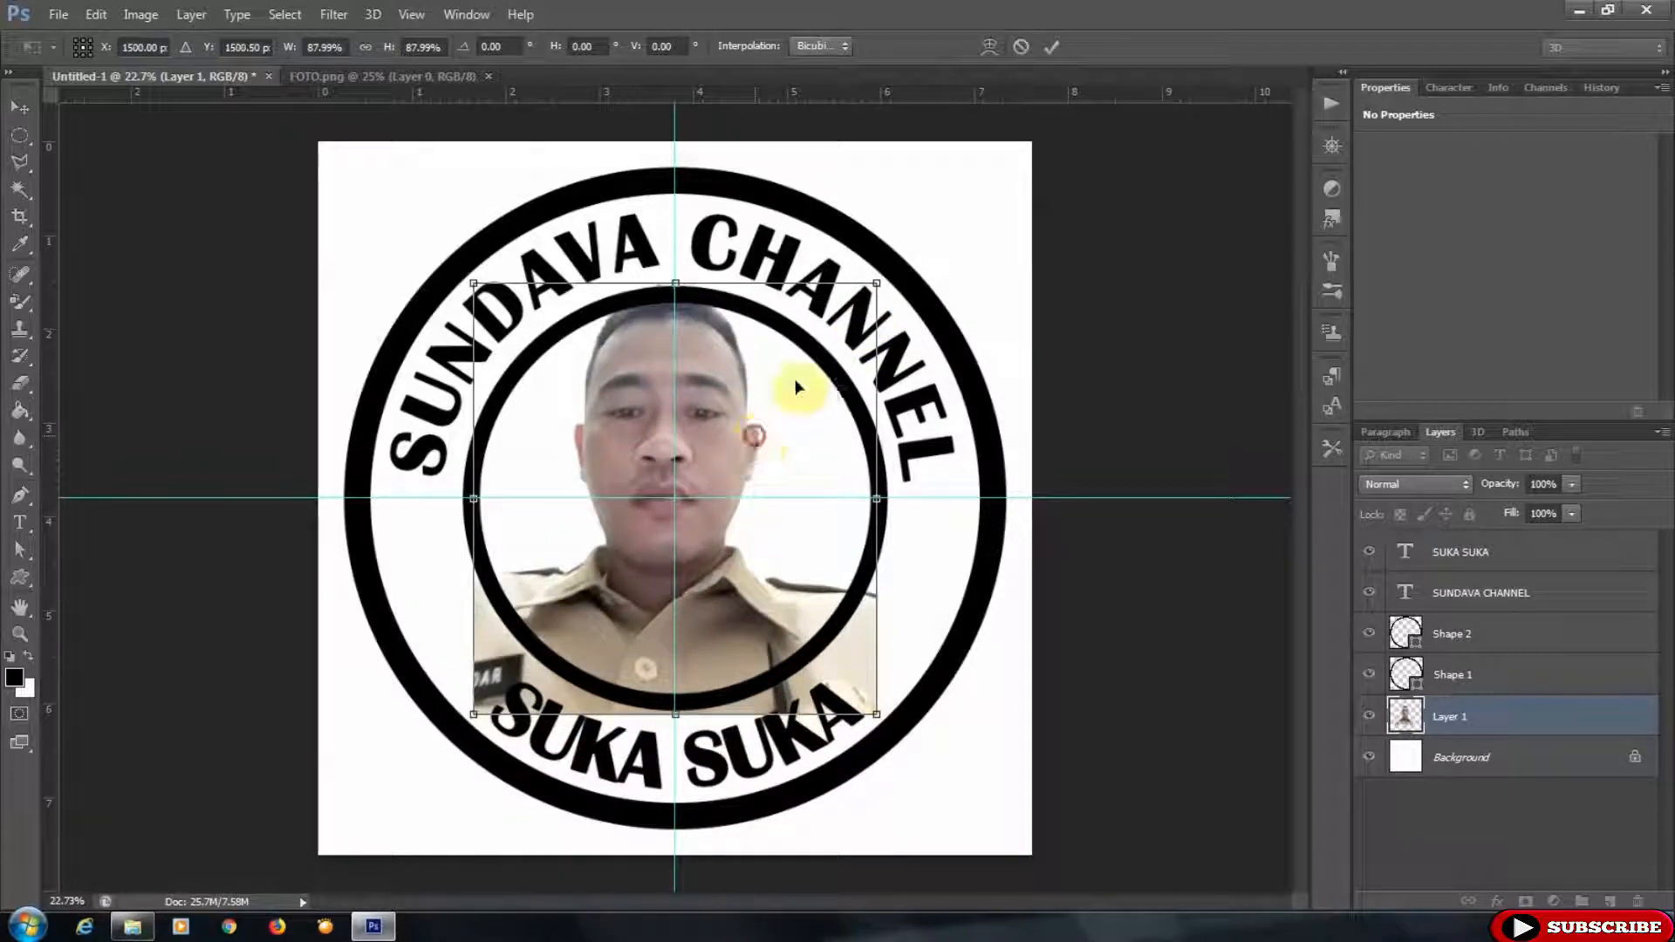
{"action": "left_click_drag", "start_coordinate": [876, 284], "coordinate": [851, 330]}
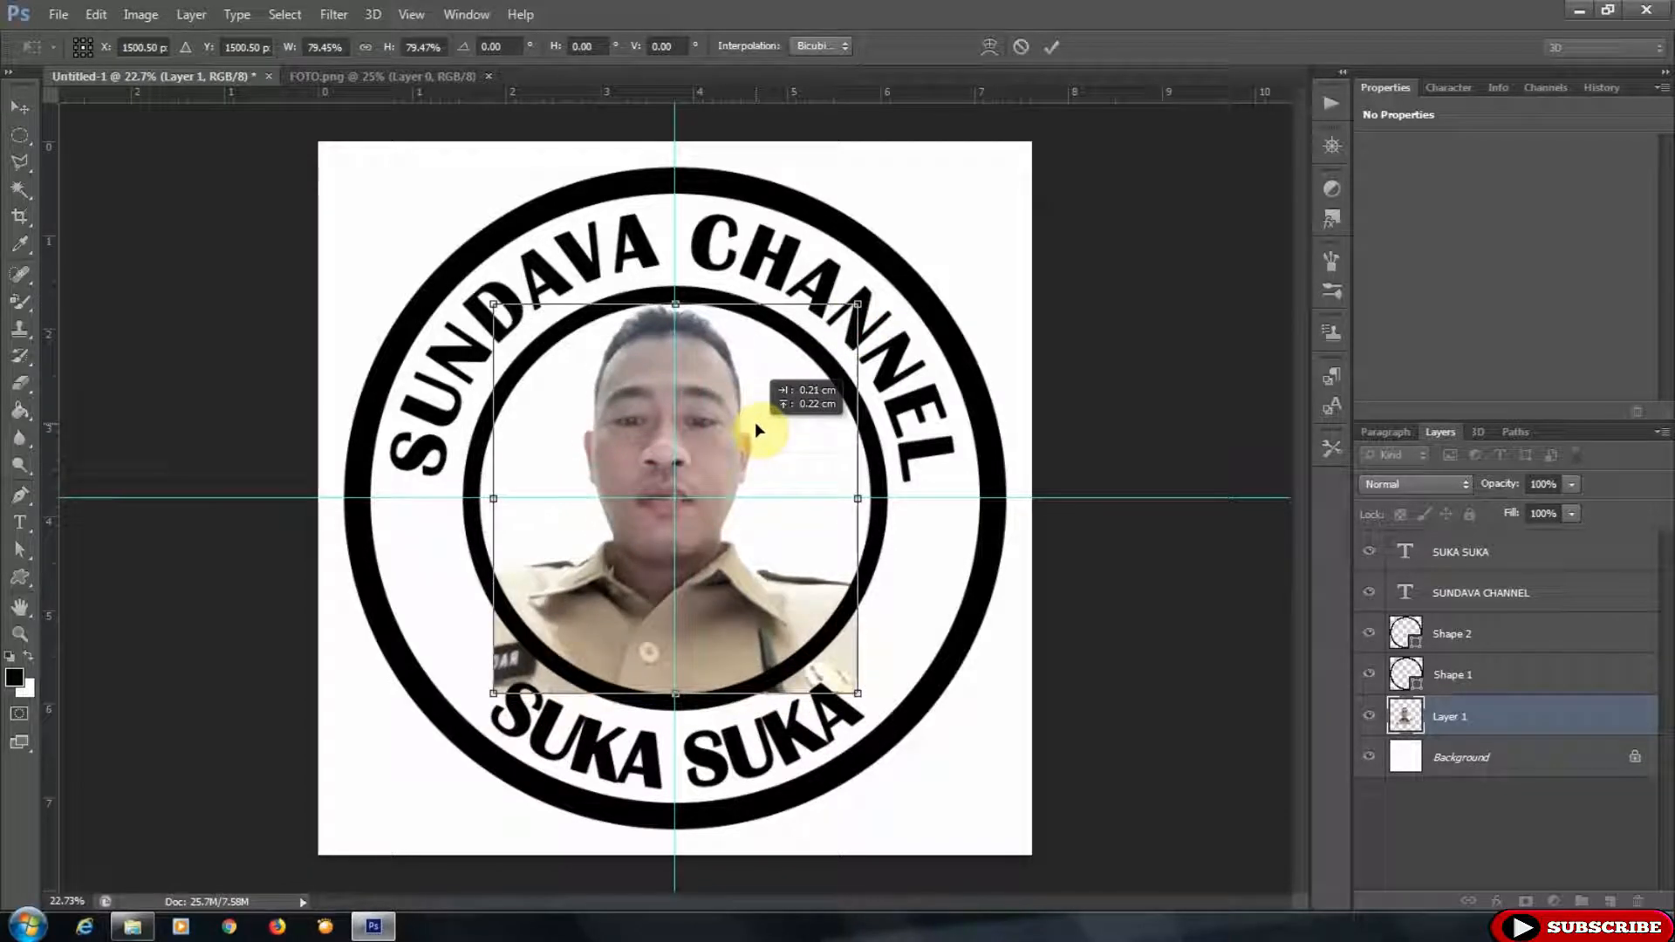
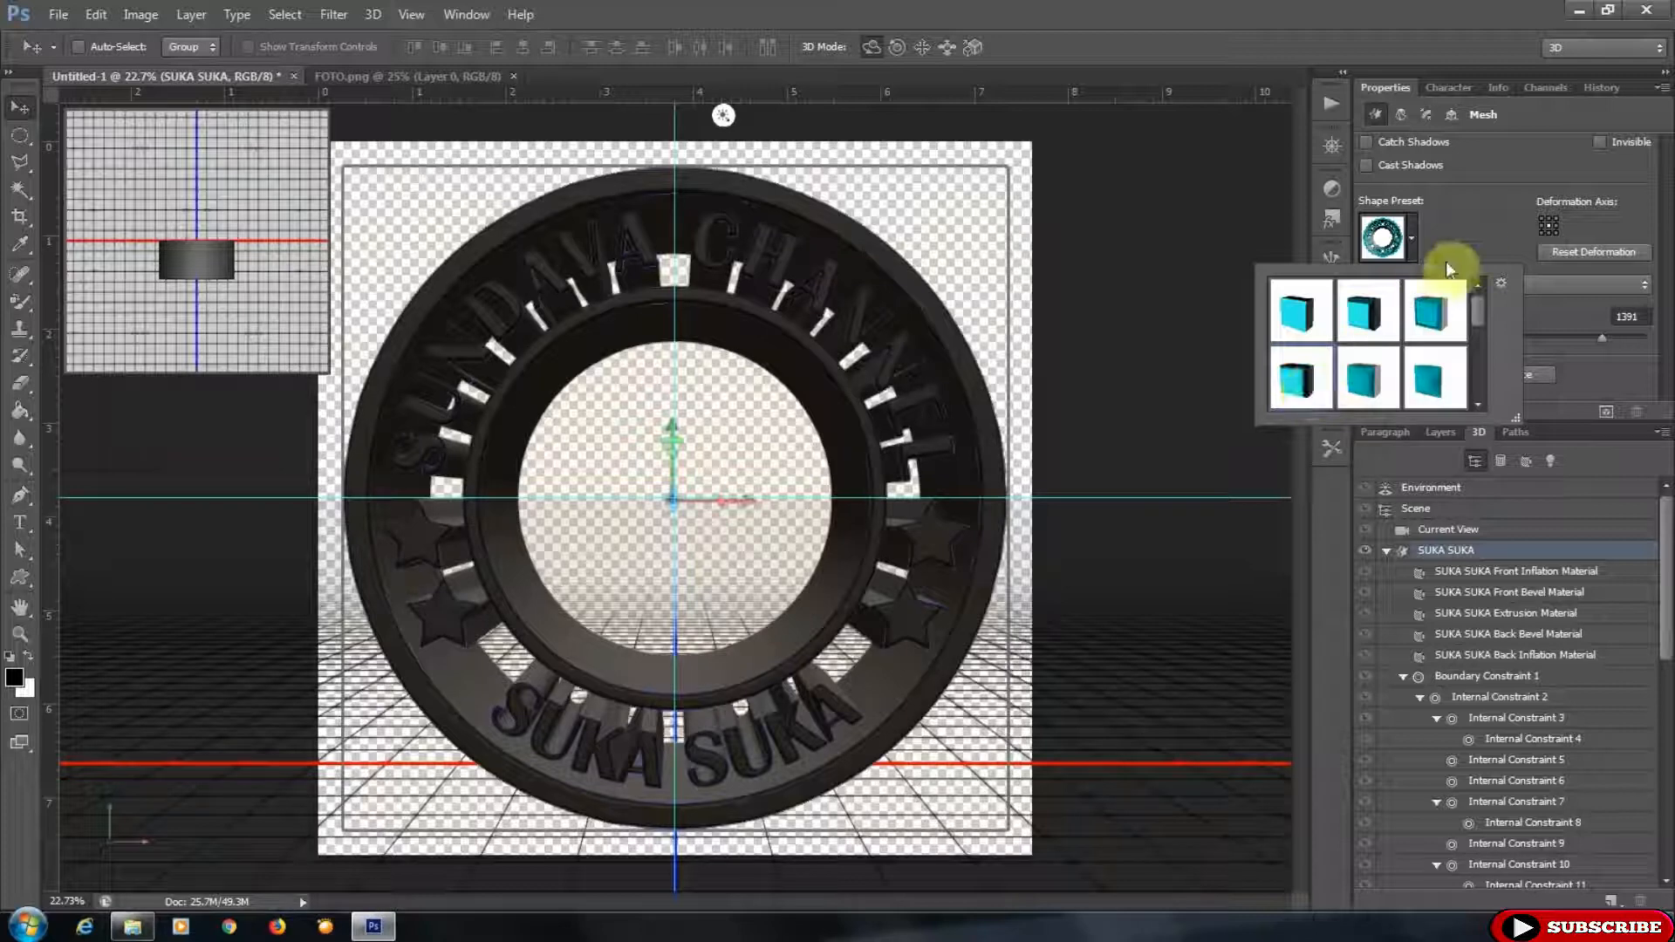
- Set the SUKA SUKA 3D mesh's cap to apply to Front and Back
{"action": "left_click", "coordinate": [1415, 235]}
{"action": "left_click", "coordinate": [1427, 113]}
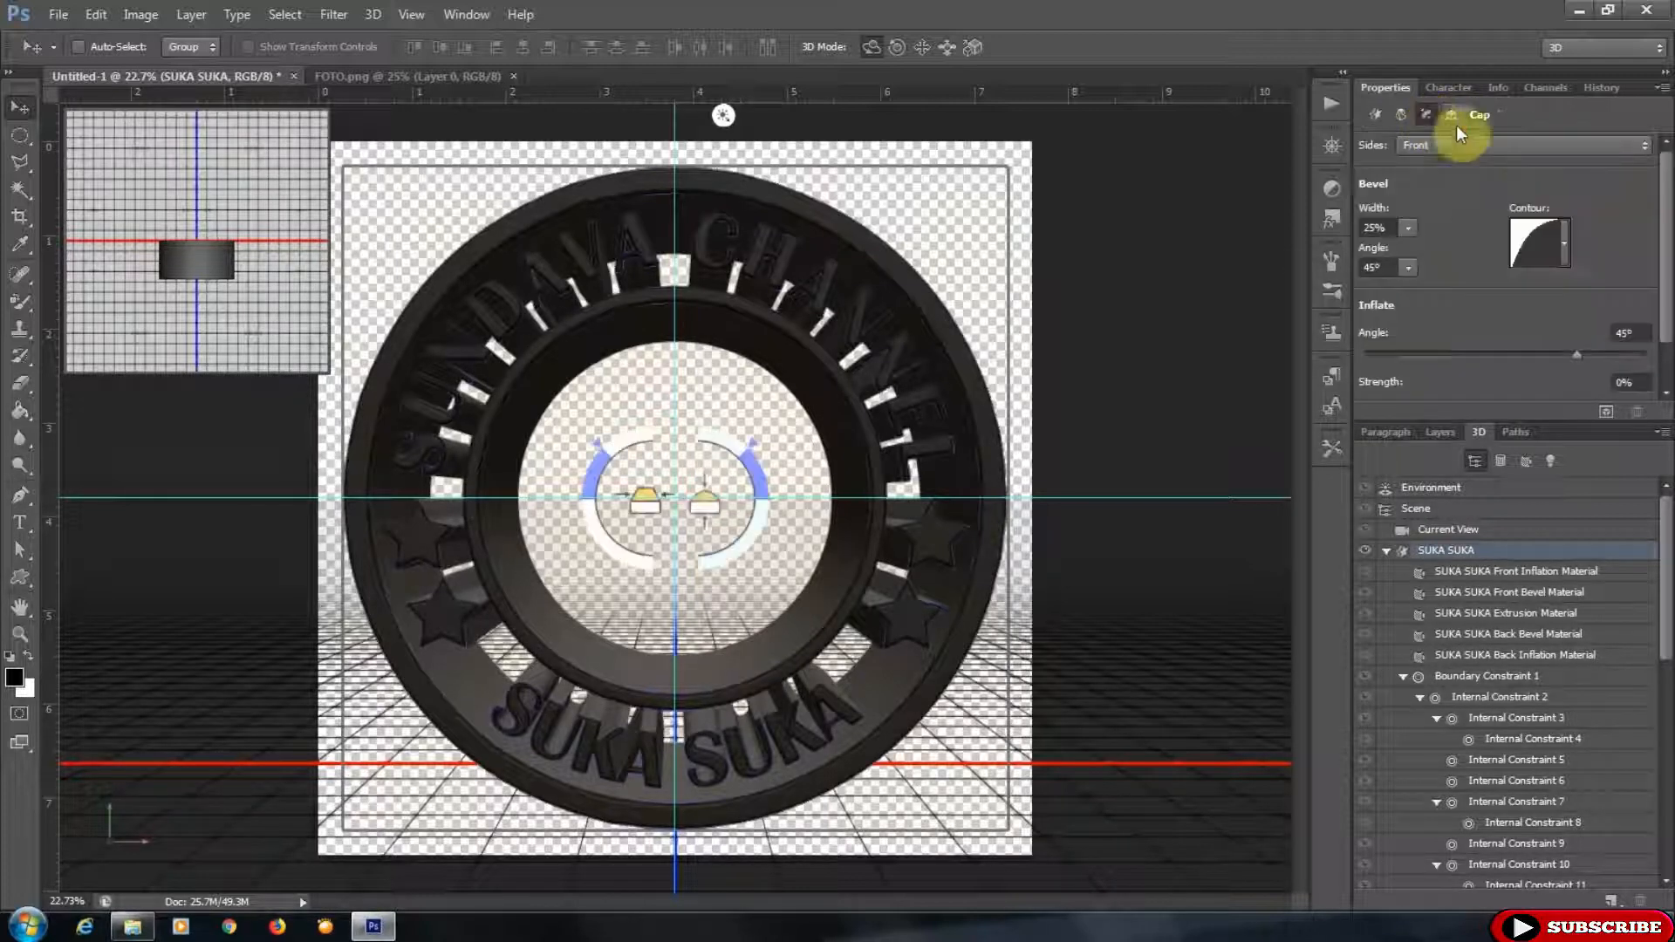
{"action": "left_click", "coordinate": [1496, 150]}
{"action": "left_click", "coordinate": [1491, 192]}
- Select the SUKA SUKA mesh and set its extrusion depth to 27
{"action": "left_click", "coordinate": [1482, 576]}
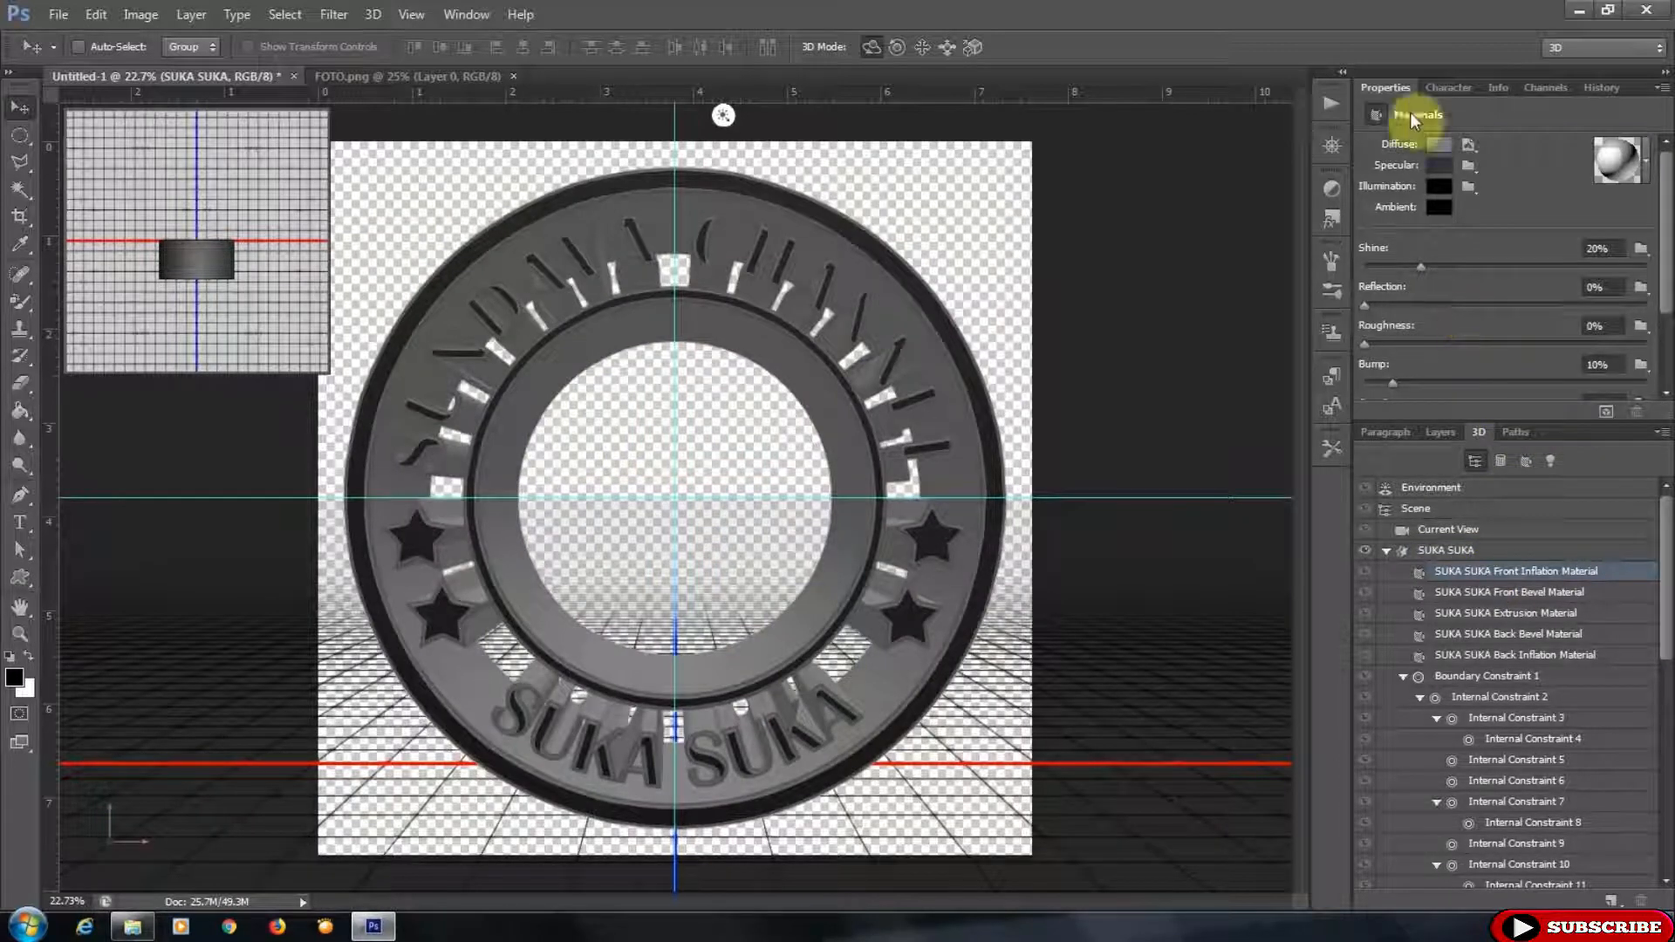
{"action": "left_click", "coordinate": [1444, 550]}
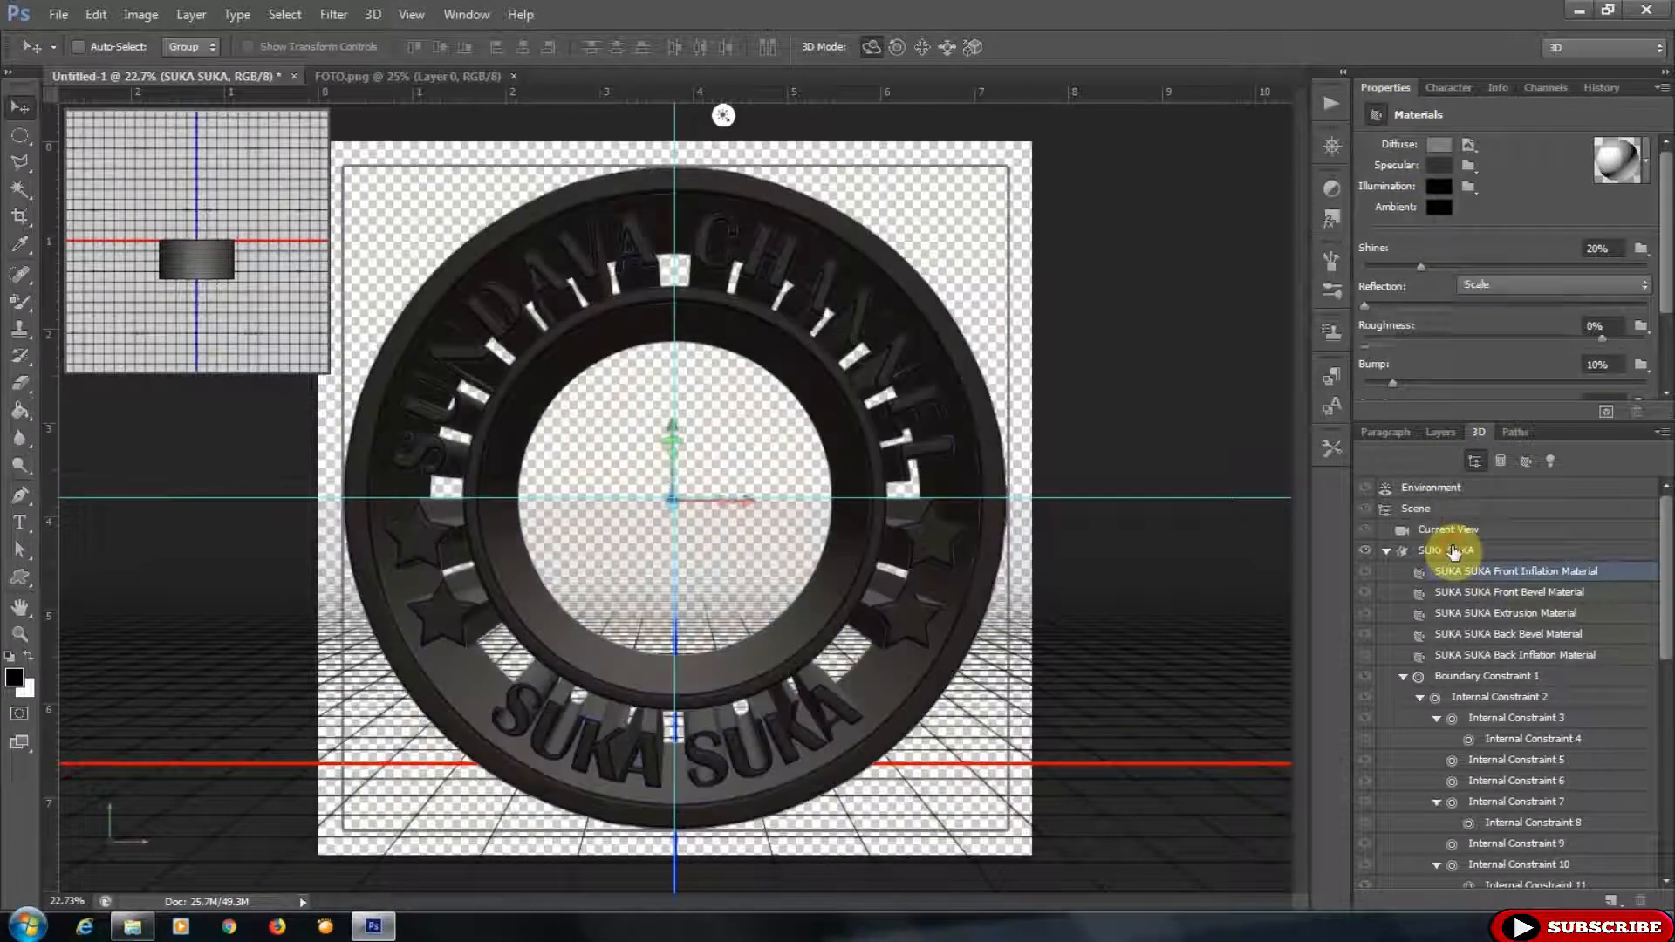
{"action": "double_click", "coordinate": [1629, 317]}
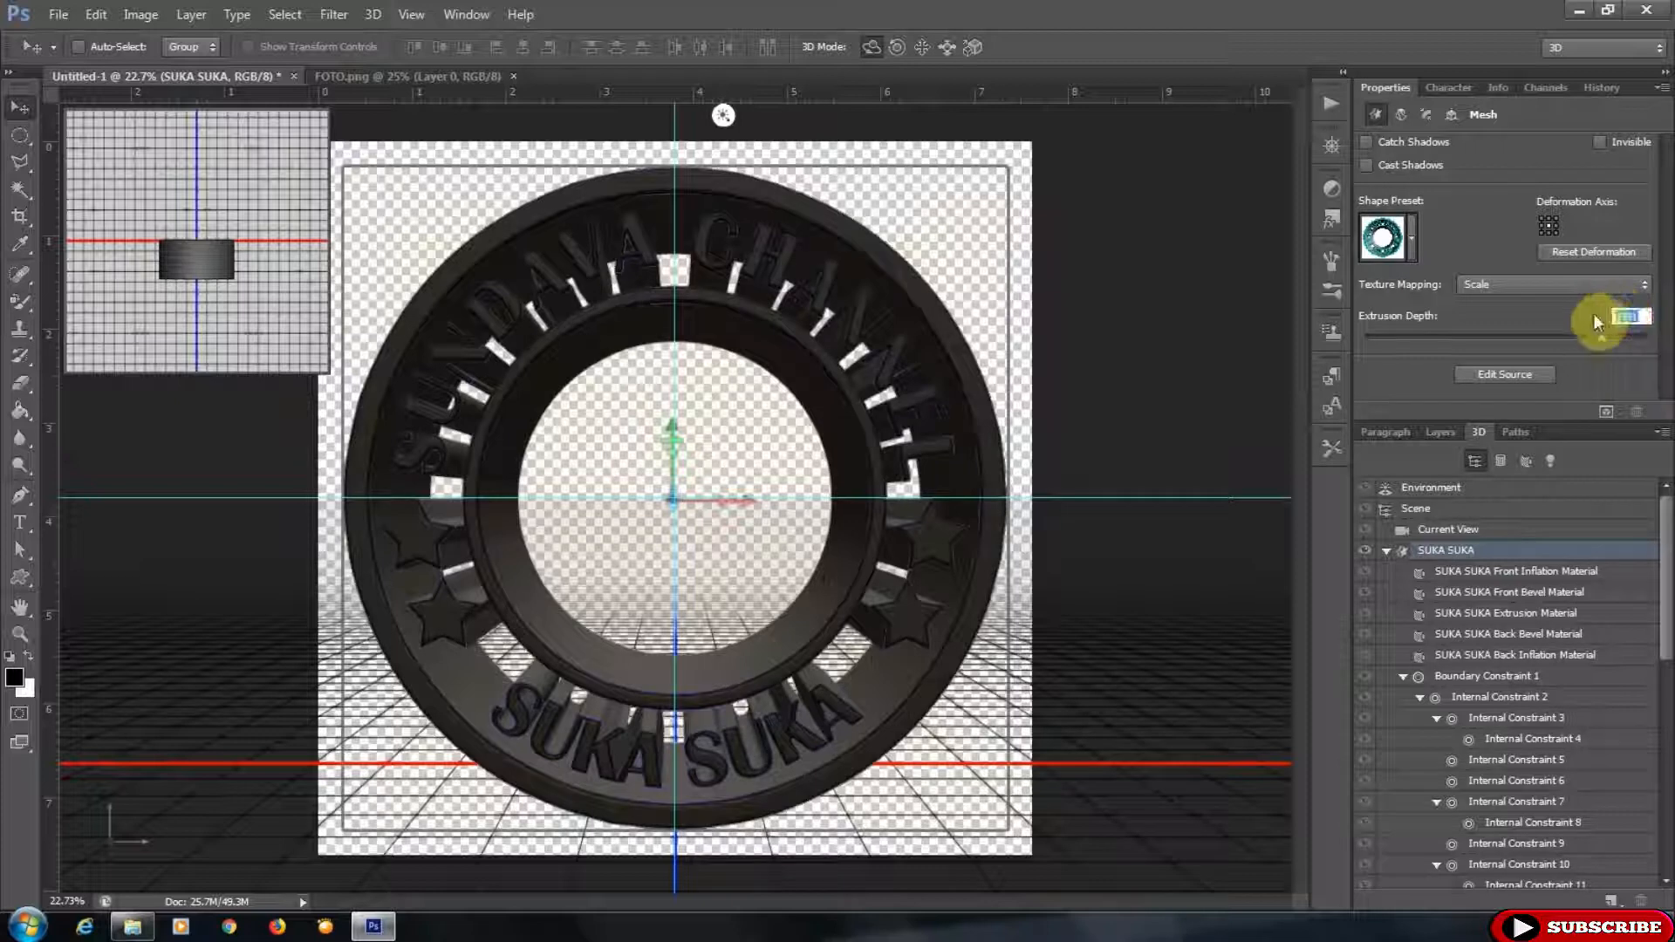
{"action": "type", "text": "27"}
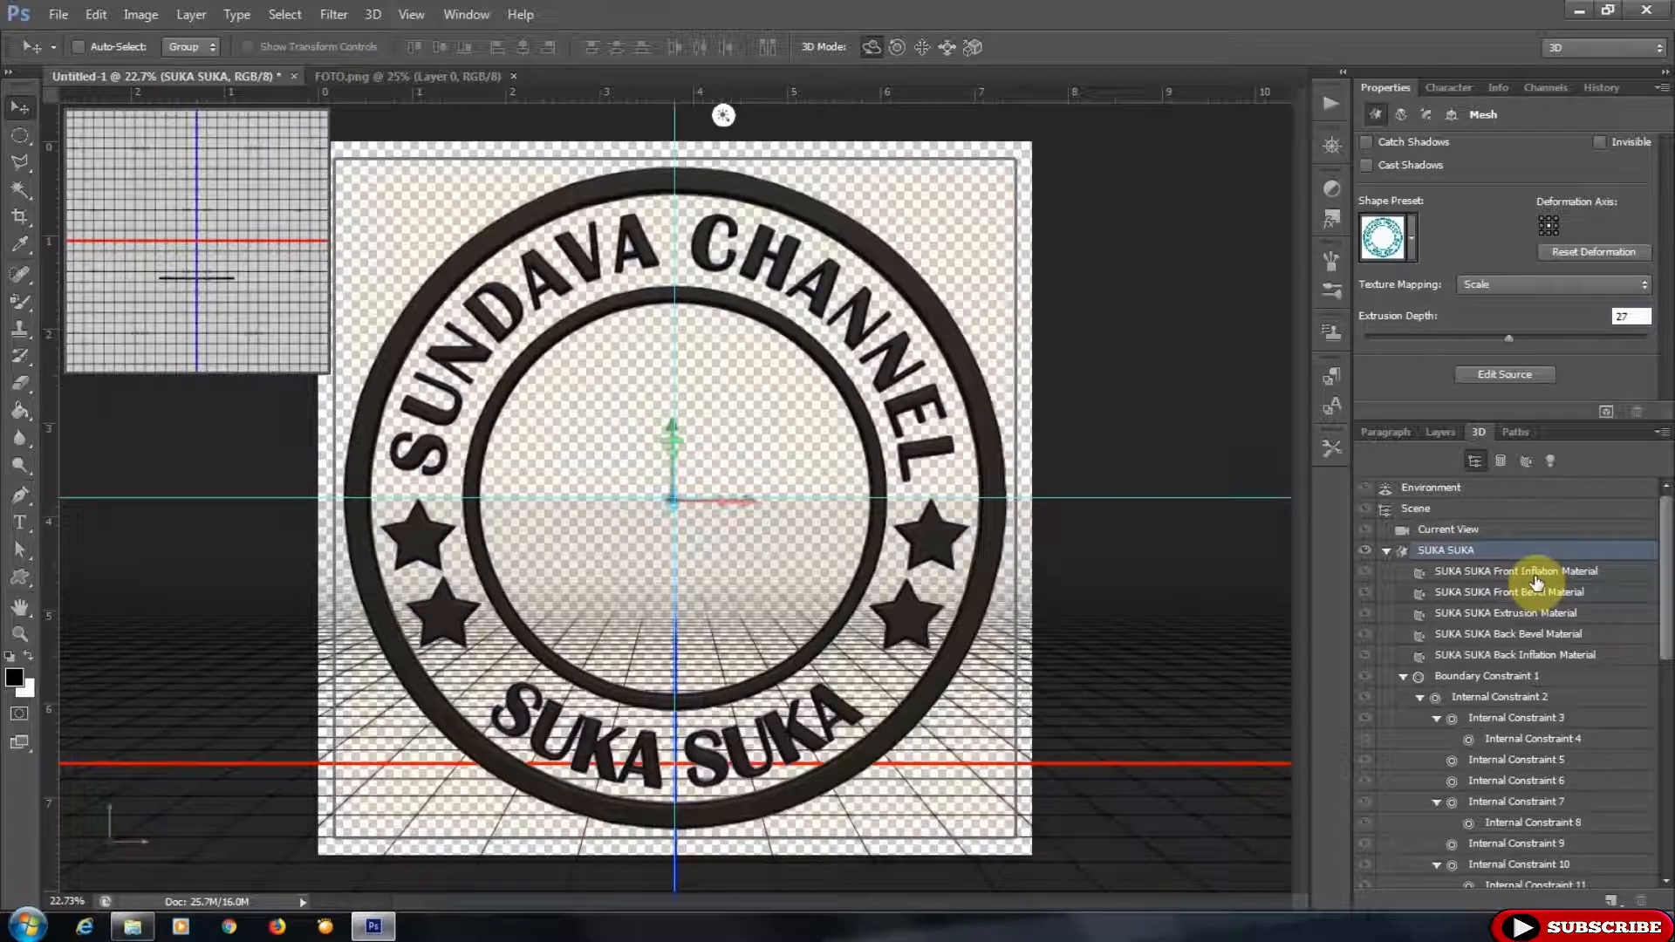
- Apply the gold material preset to the SUKA SUKA front inflation material
{"action": "left_click", "coordinate": [1505, 576]}
{"action": "left_click", "coordinate": [1617, 166]}
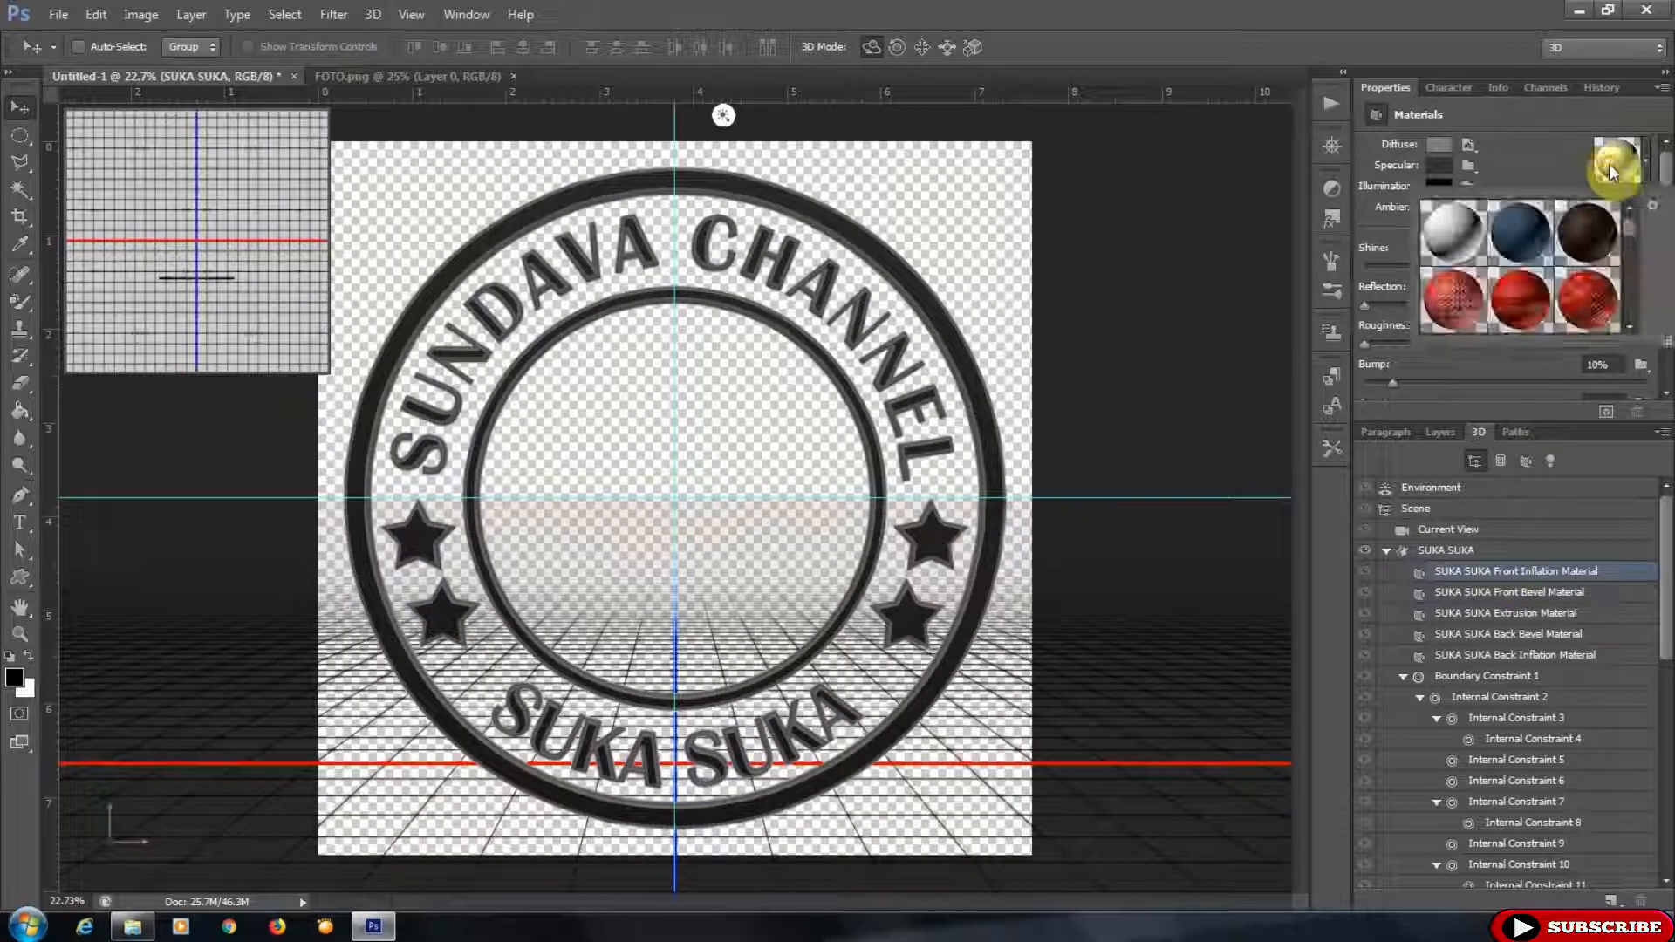
{"action": "scroll", "coordinate": [1631, 250], "scroll_direction": "down", "scroll_amount": 3}
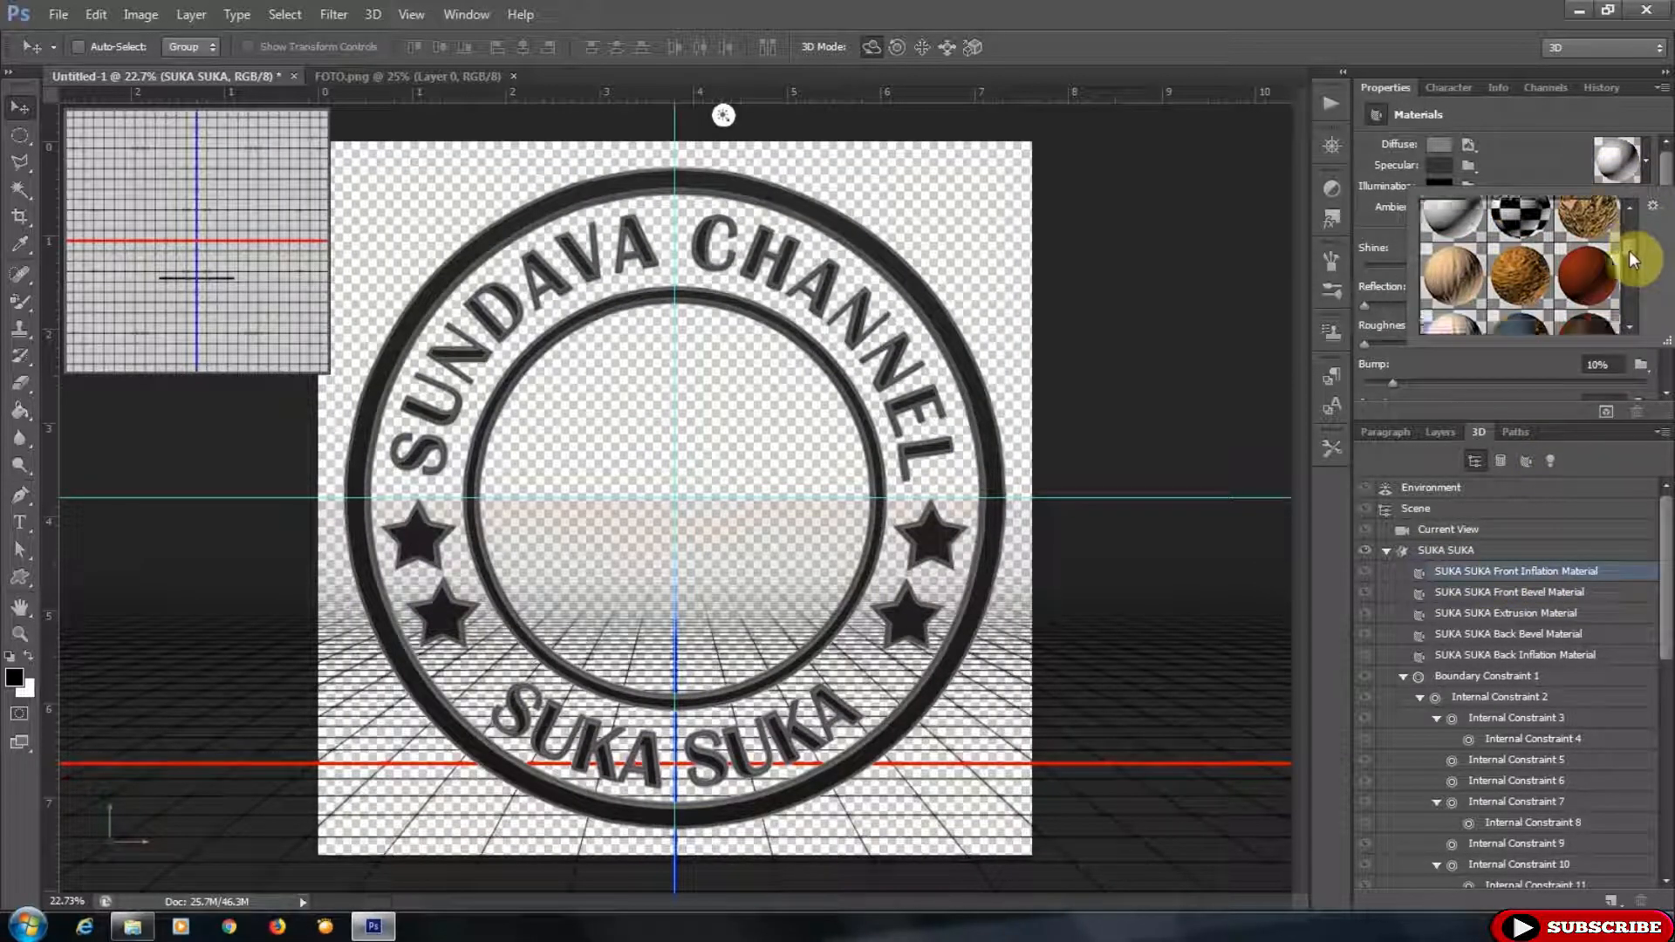
{"action": "left_click_drag", "start_coordinate": [1630, 252], "coordinate": [1634, 323]}
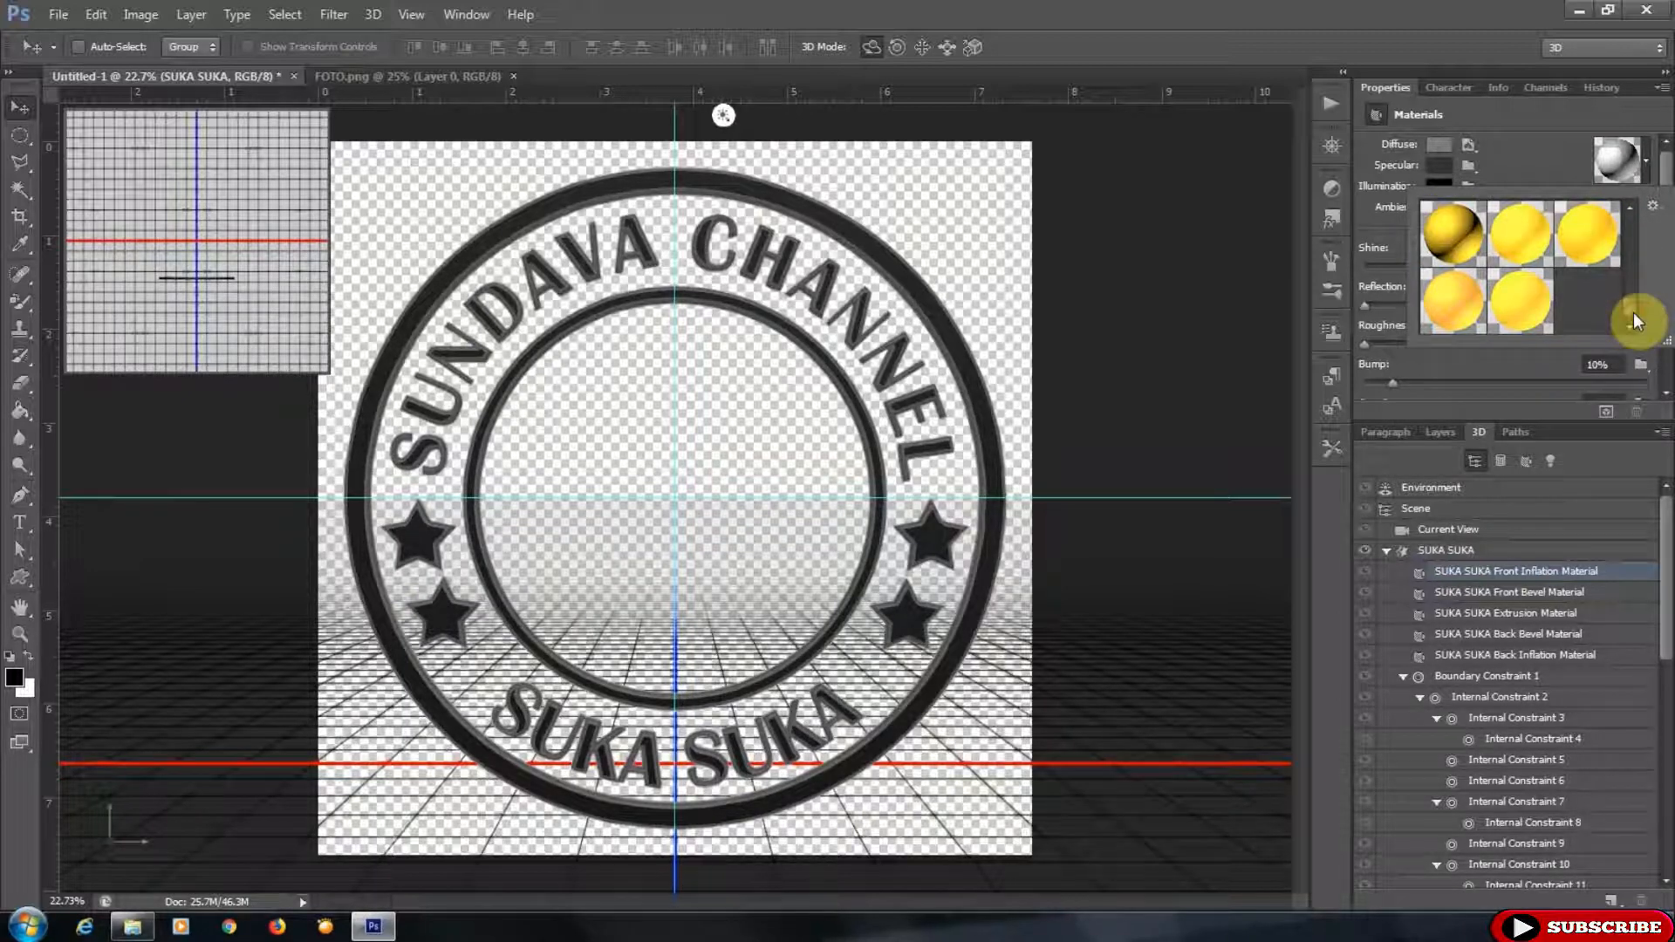
{"action": "left_click", "coordinate": [1436, 245]}
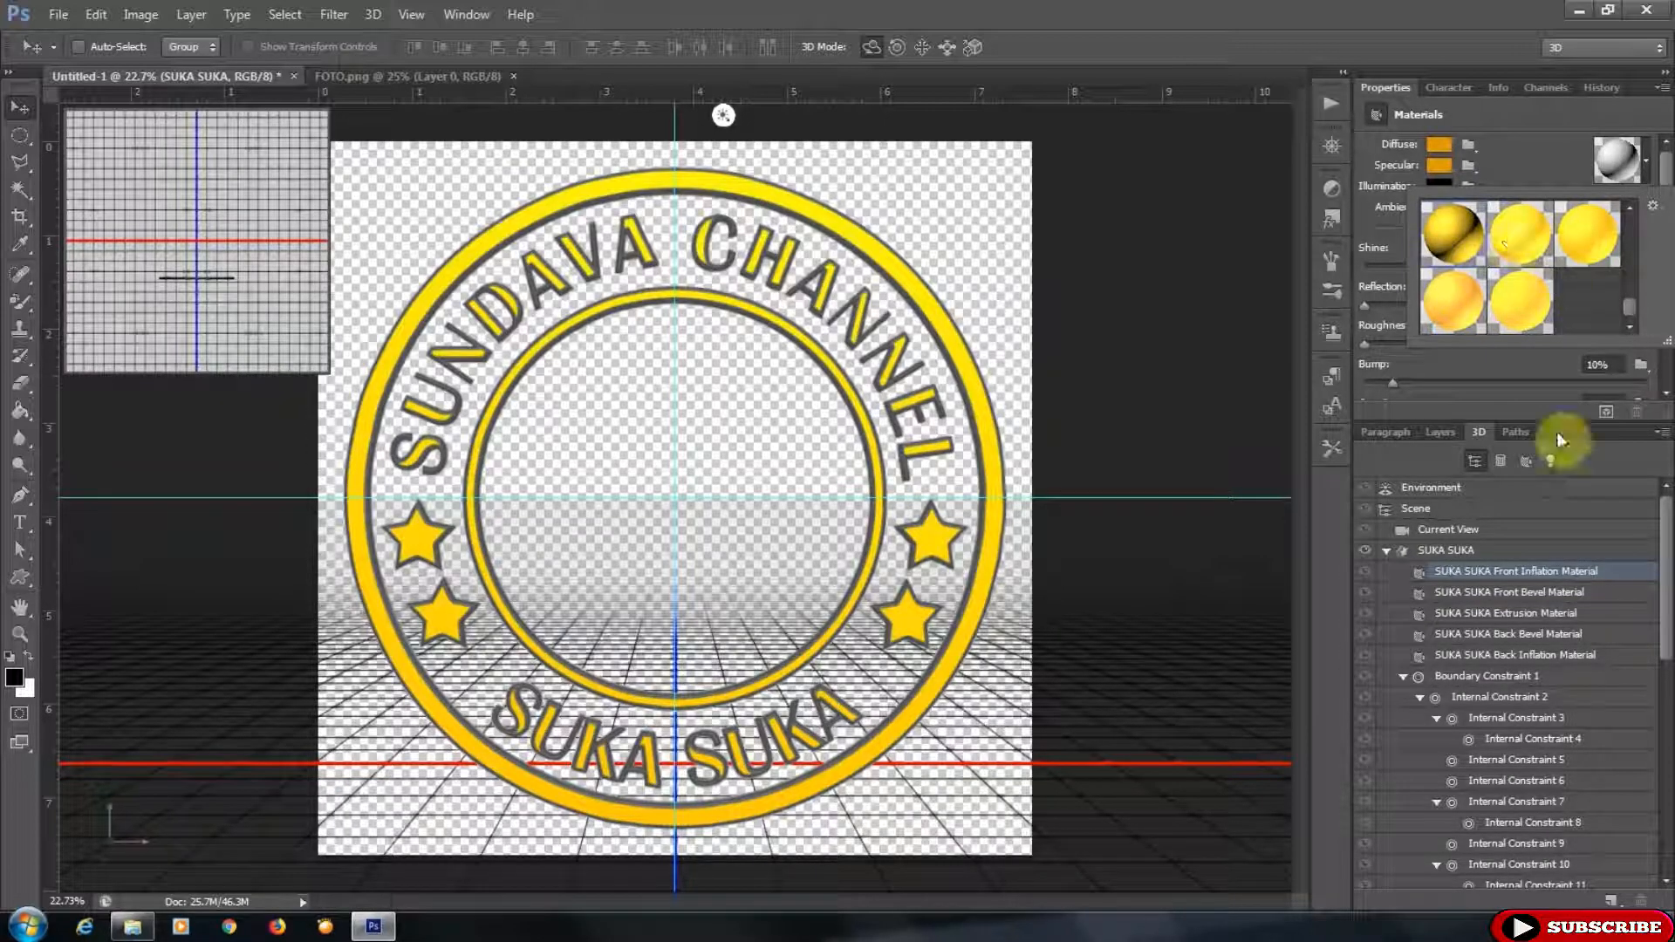
- Apply the same gold material to the front bevel and extrusion materials
{"action": "left_click", "coordinate": [1505, 593]}
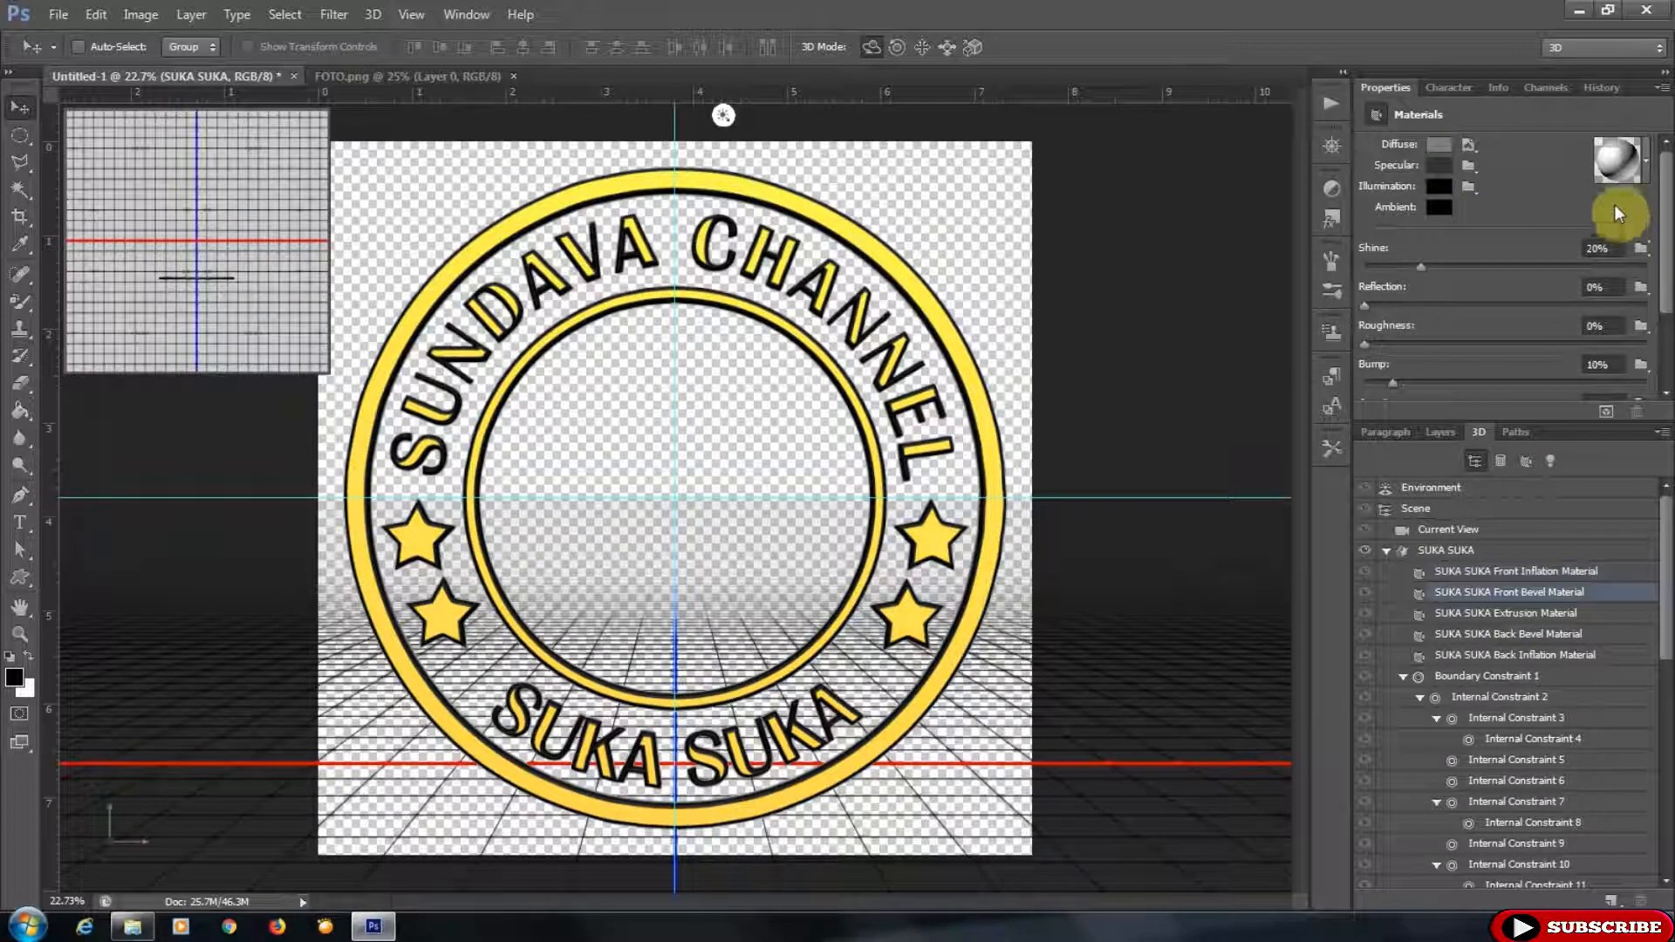
{"action": "left_click", "coordinate": [1447, 238]}
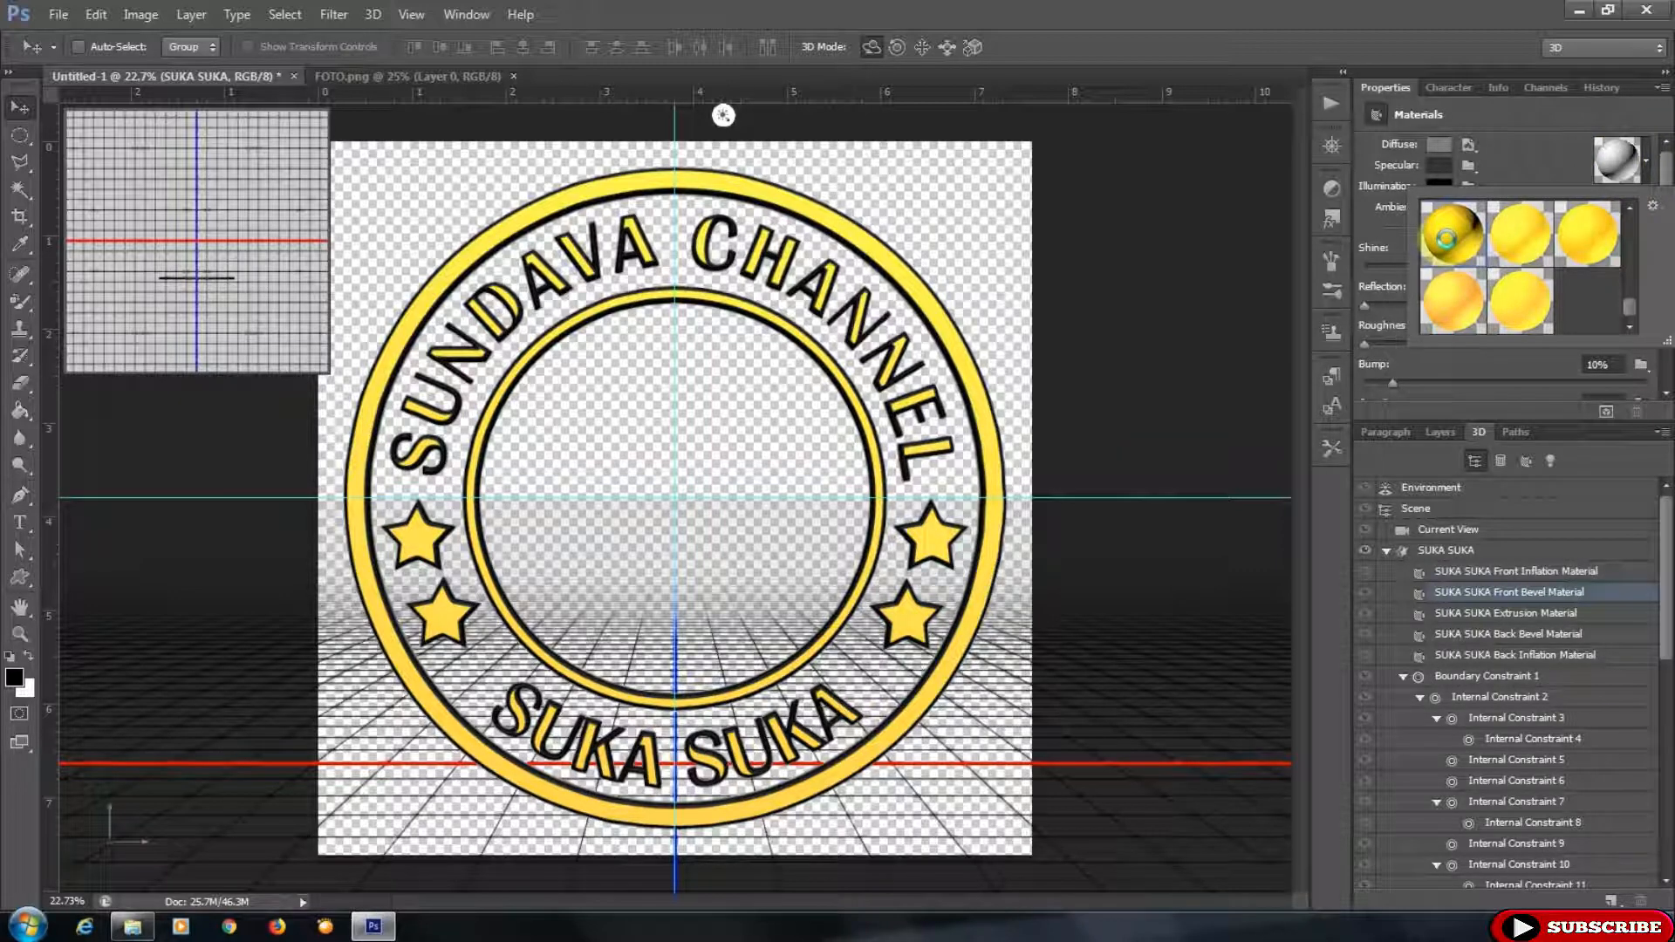
{"action": "left_click", "coordinate": [1523, 612]}
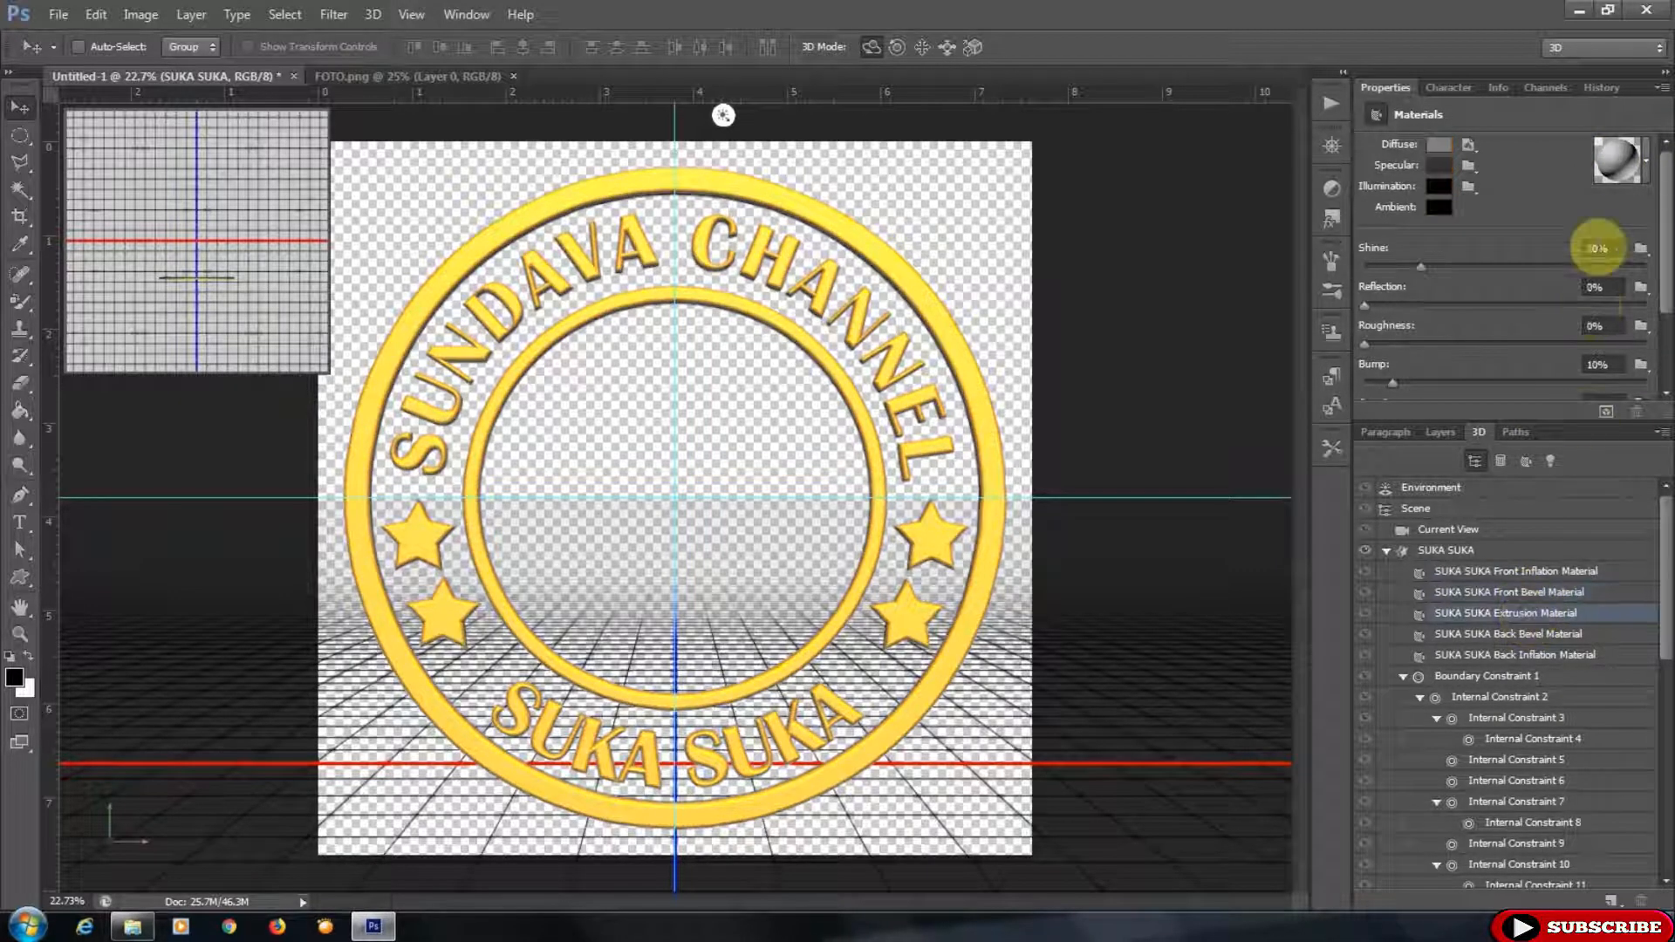
{"action": "left_click", "coordinate": [1610, 165]}
{"action": "left_click", "coordinate": [1454, 231]}
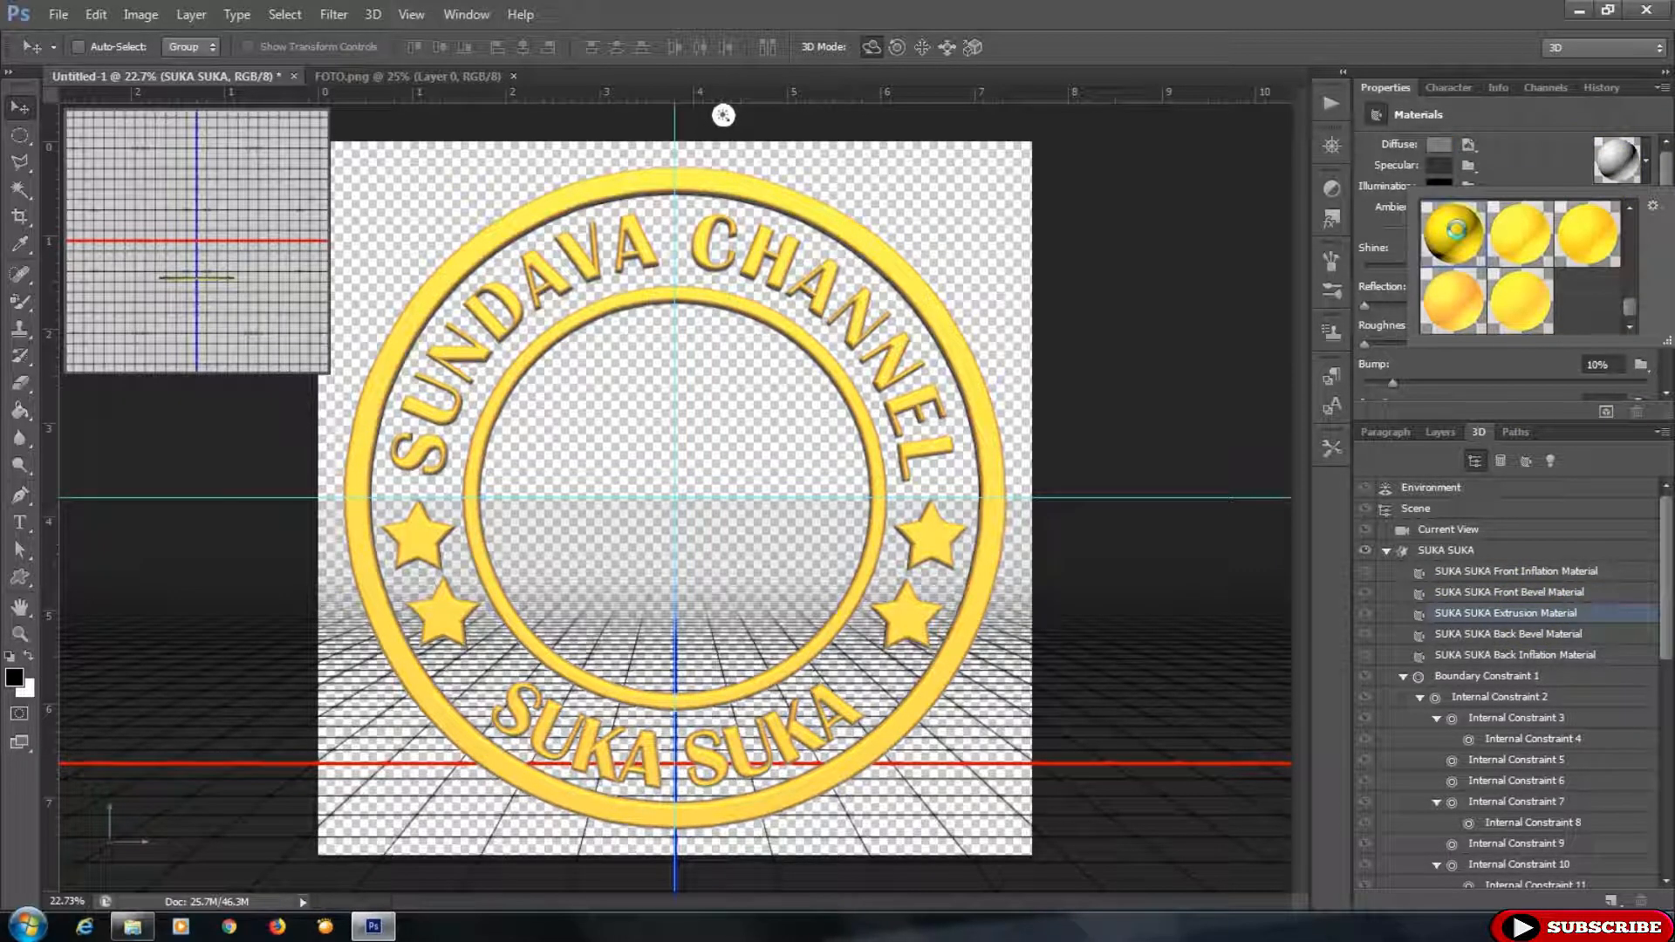
- Apply the gold material to the back bevel and back inflation materials
{"action": "left_click", "coordinate": [1527, 636]}
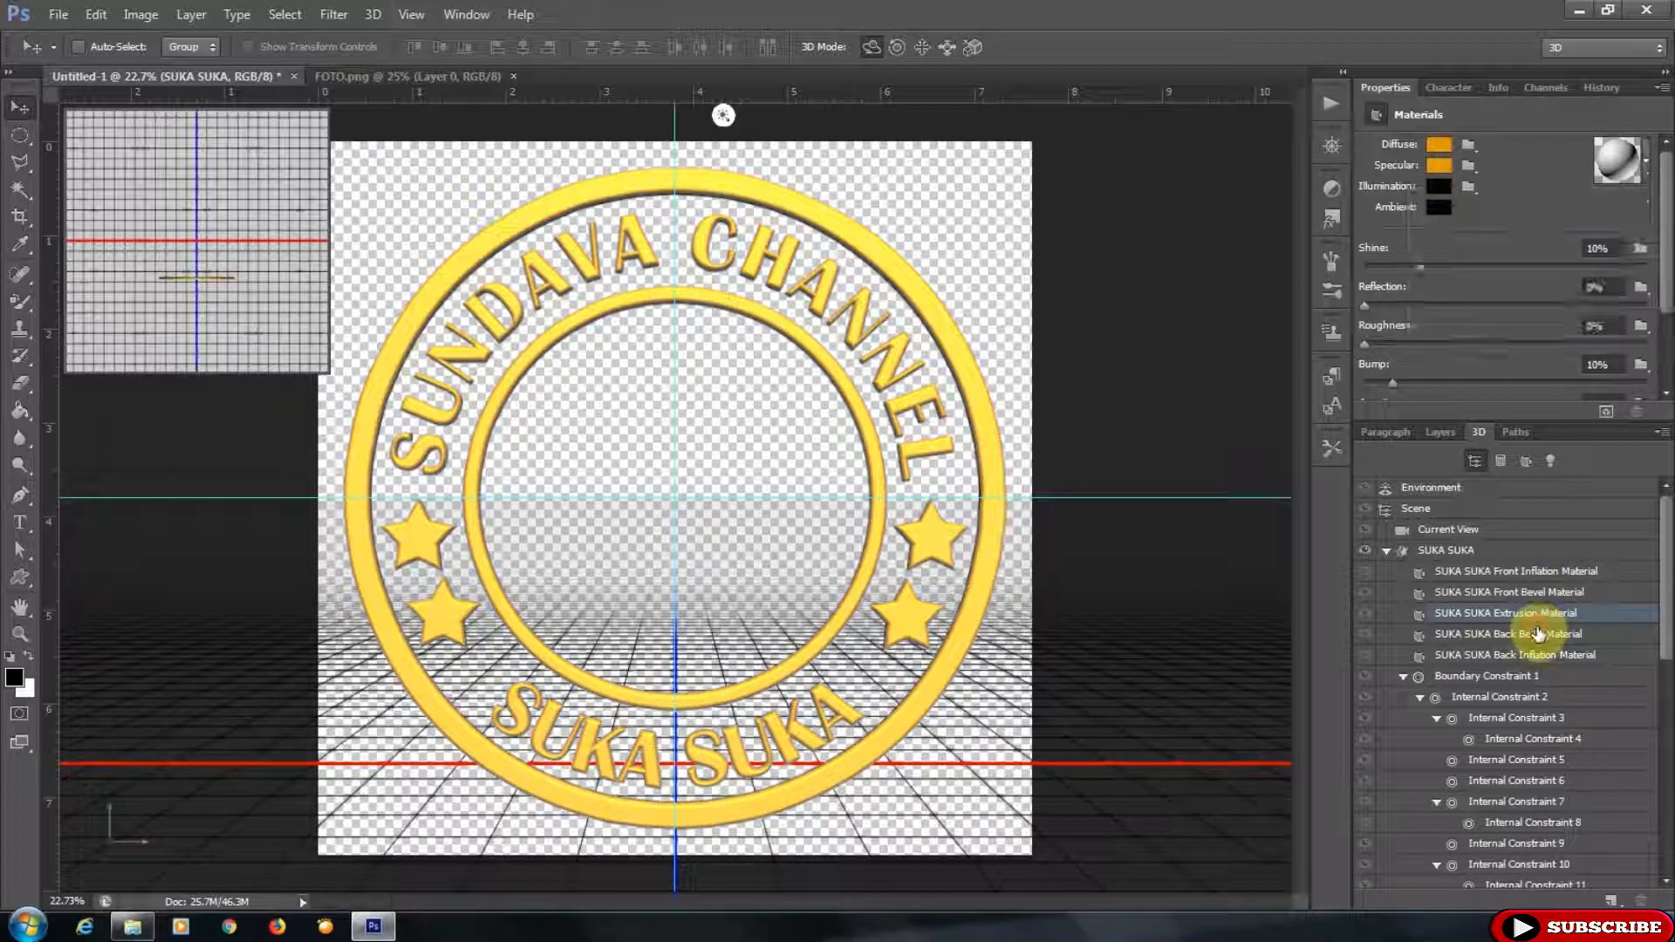
{"action": "left_click", "coordinate": [1621, 171]}
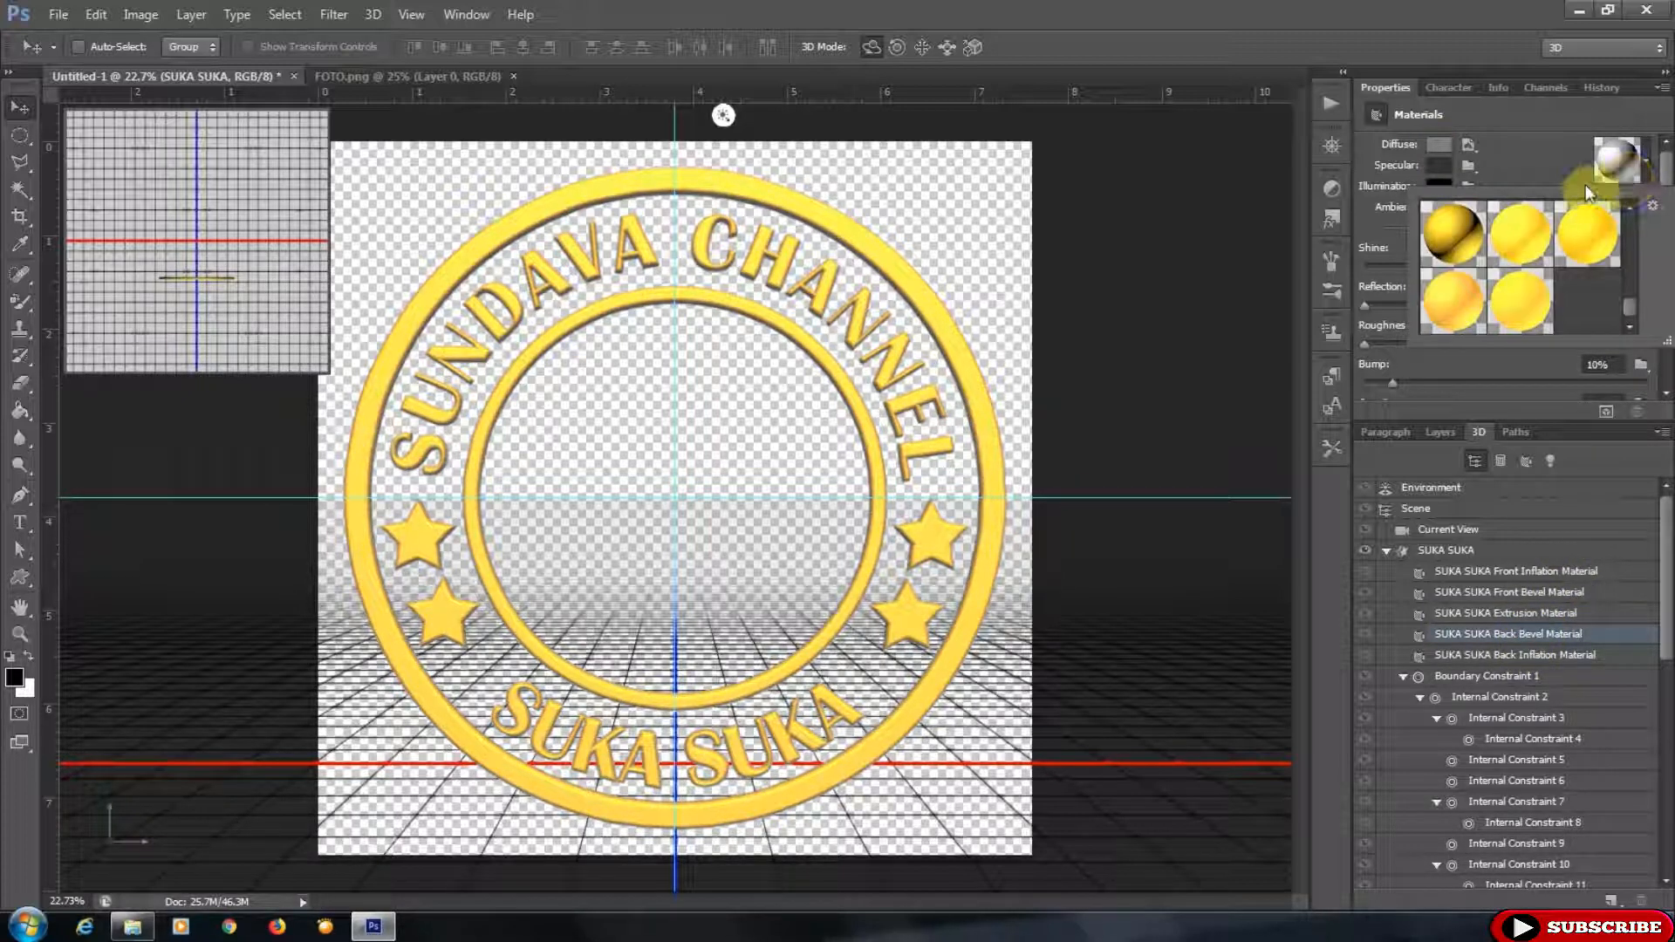
{"action": "left_click", "coordinate": [1454, 231]}
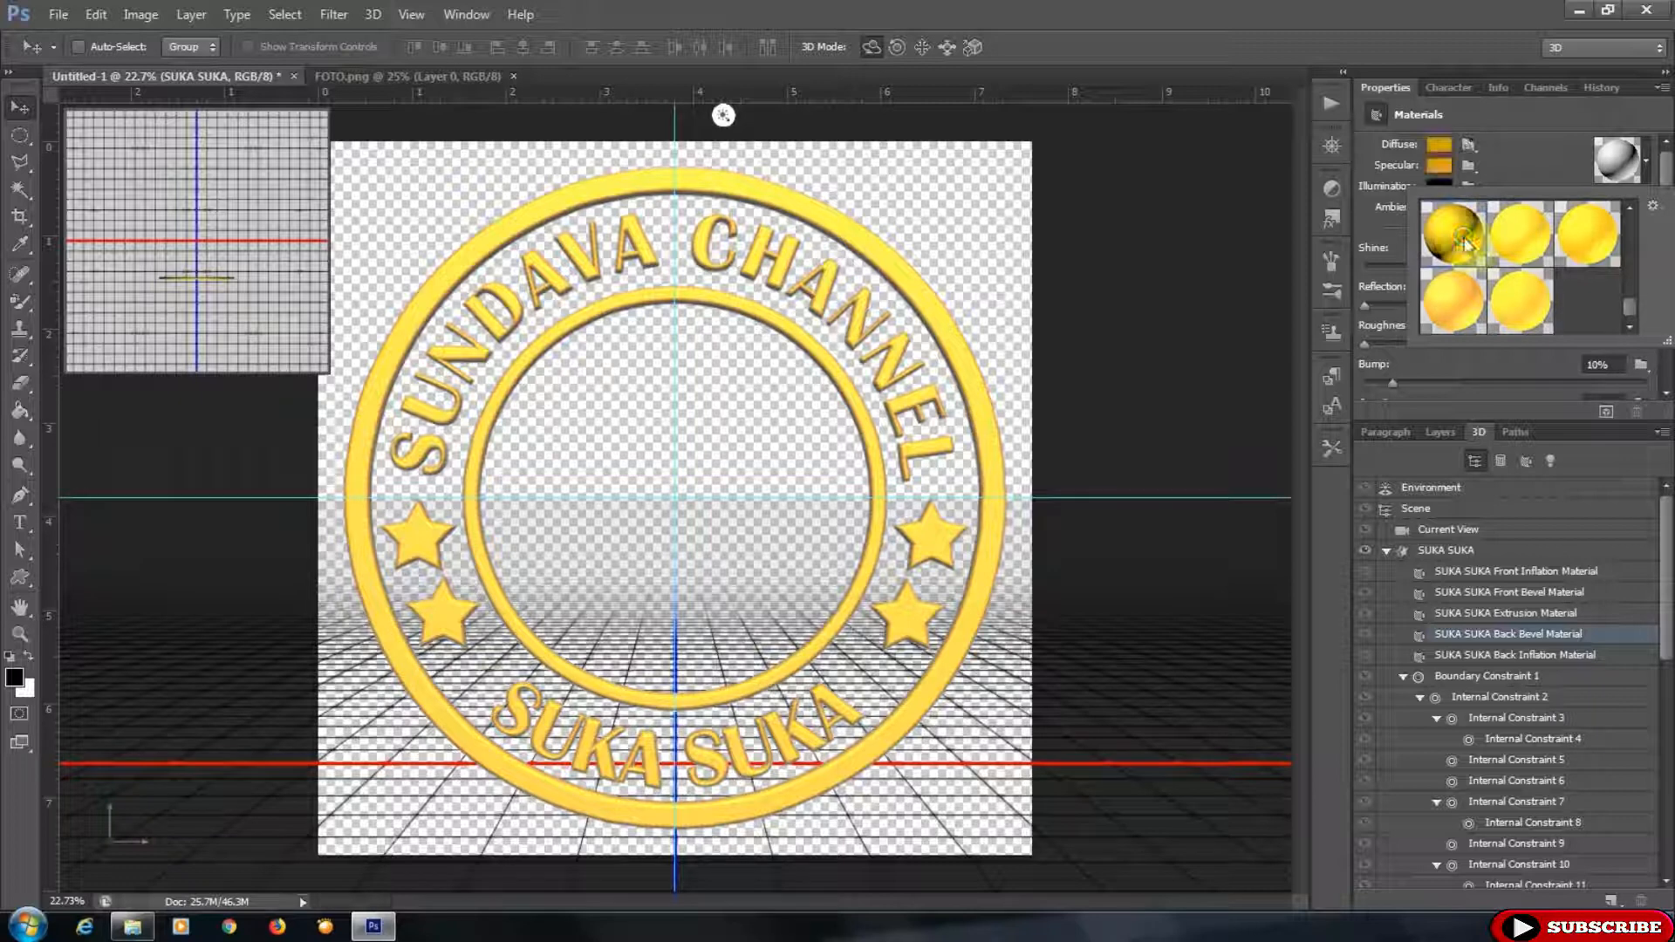
{"action": "left_click", "coordinate": [1533, 654]}
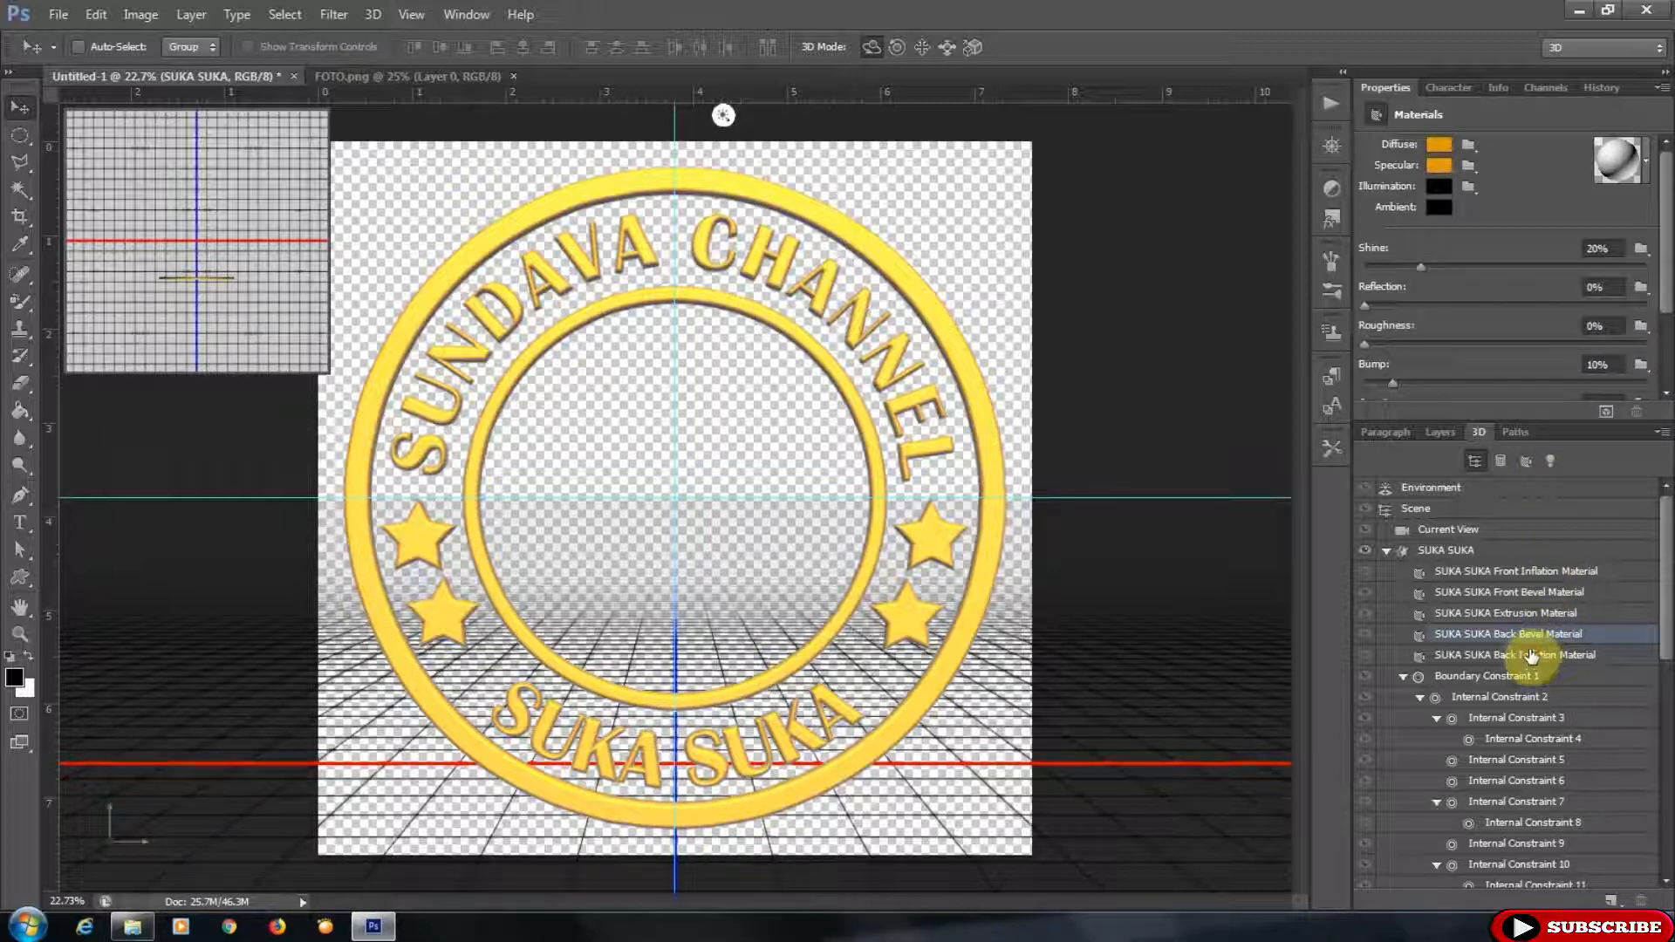
{"action": "left_click", "coordinate": [1533, 654]}
{"action": "left_click", "coordinate": [1612, 163]}
{"action": "left_click", "coordinate": [1456, 234]}
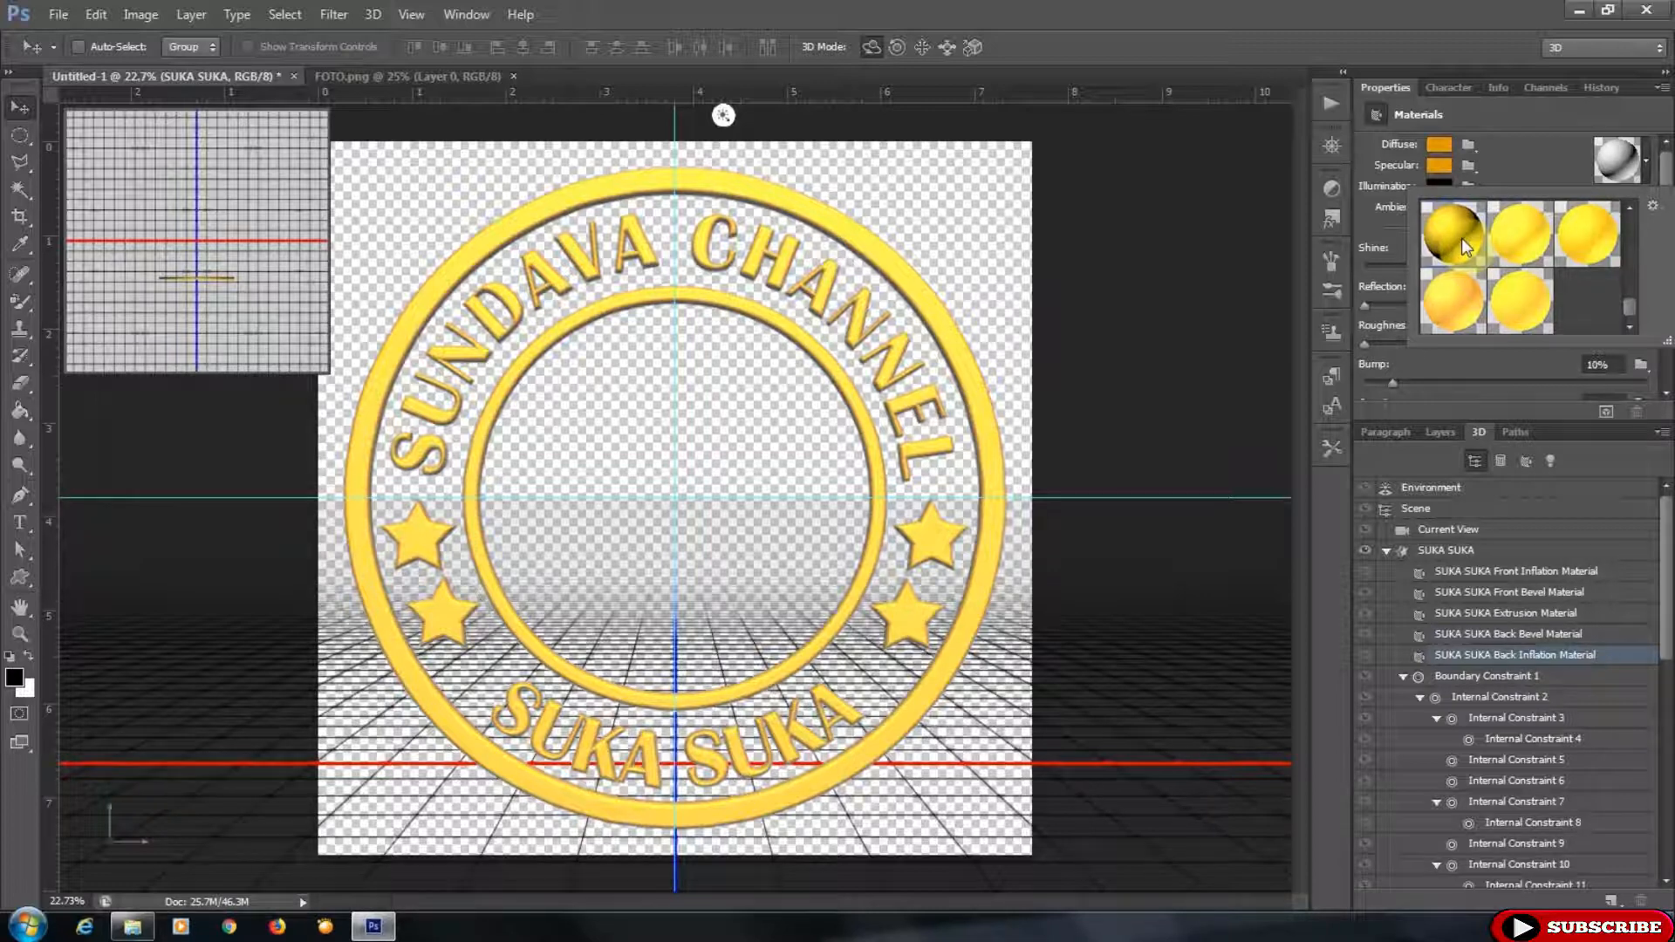
- Select Infinite Light 1 and apply the Hard Lights lighting preset to the scene
{"action": "left_click", "coordinate": [1527, 154]}
{"action": "left_click", "coordinate": [1387, 552]}
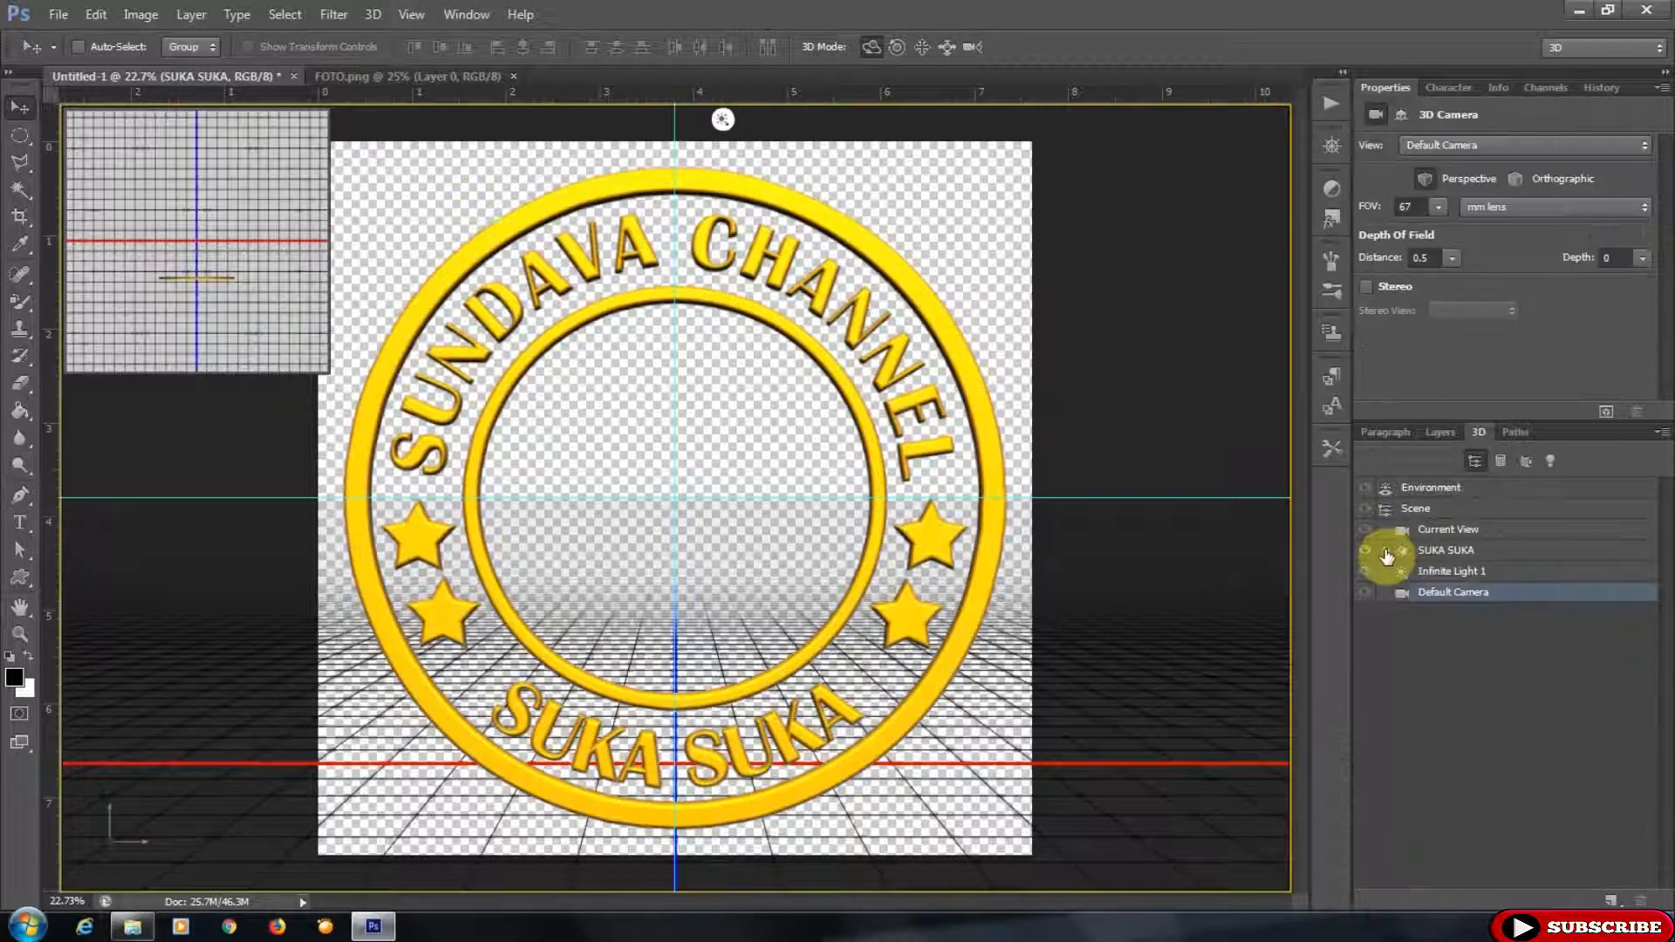
{"action": "left_click", "coordinate": [1440, 571]}
{"action": "left_click", "coordinate": [1588, 145]}
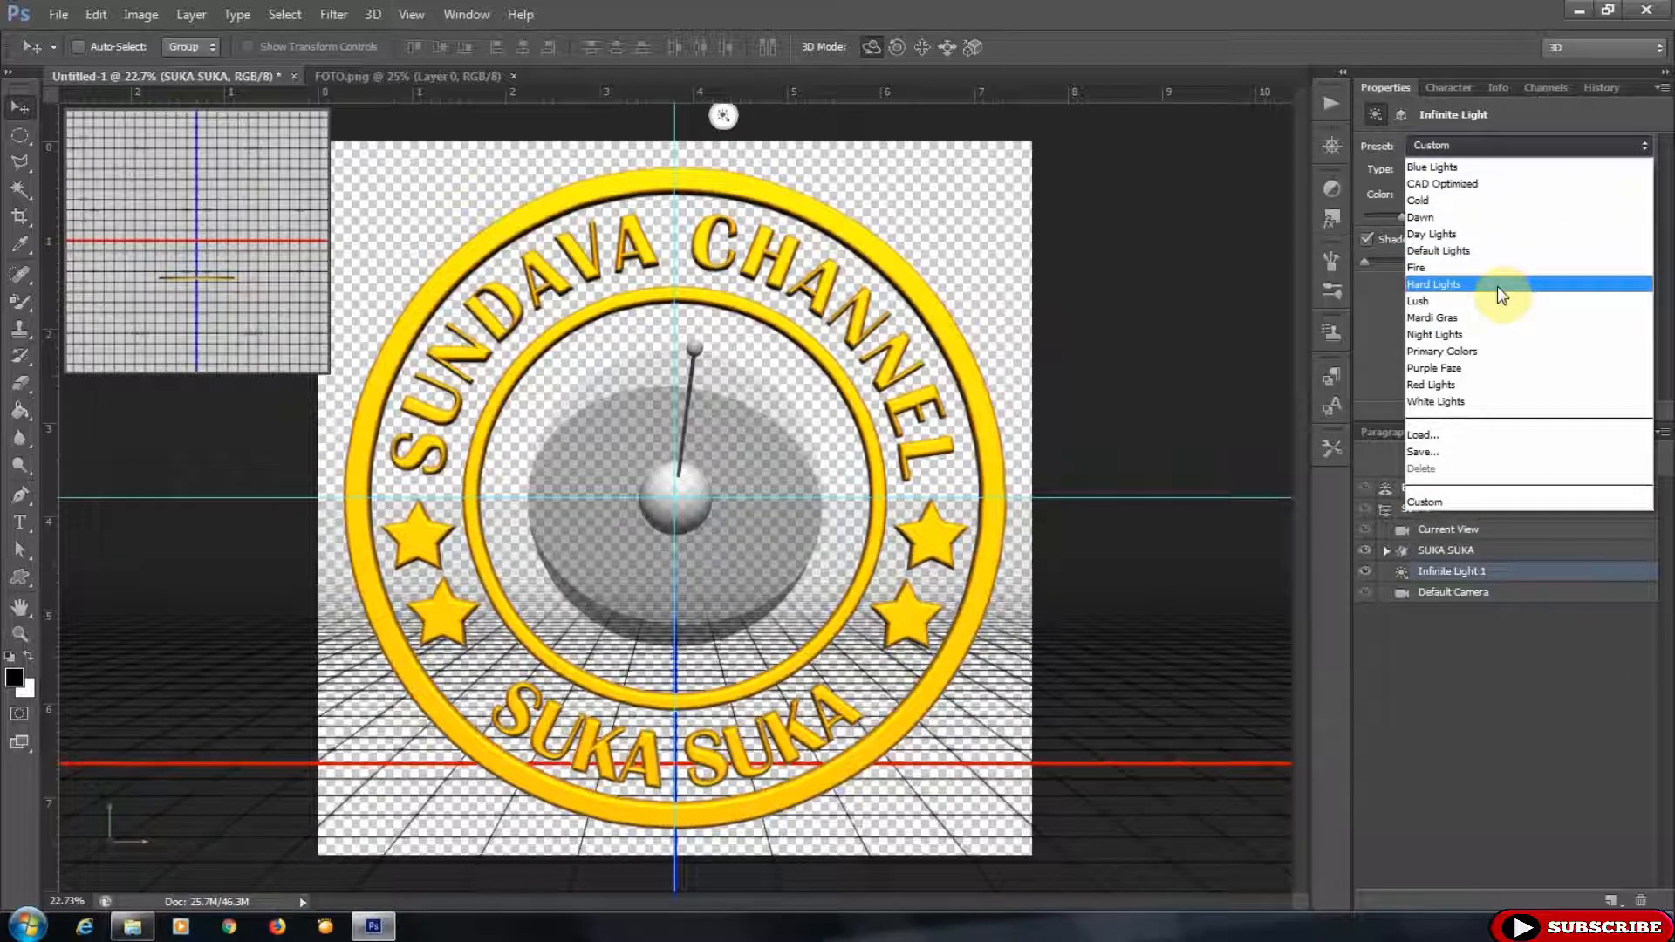
{"action": "left_click", "coordinate": [1497, 286]}
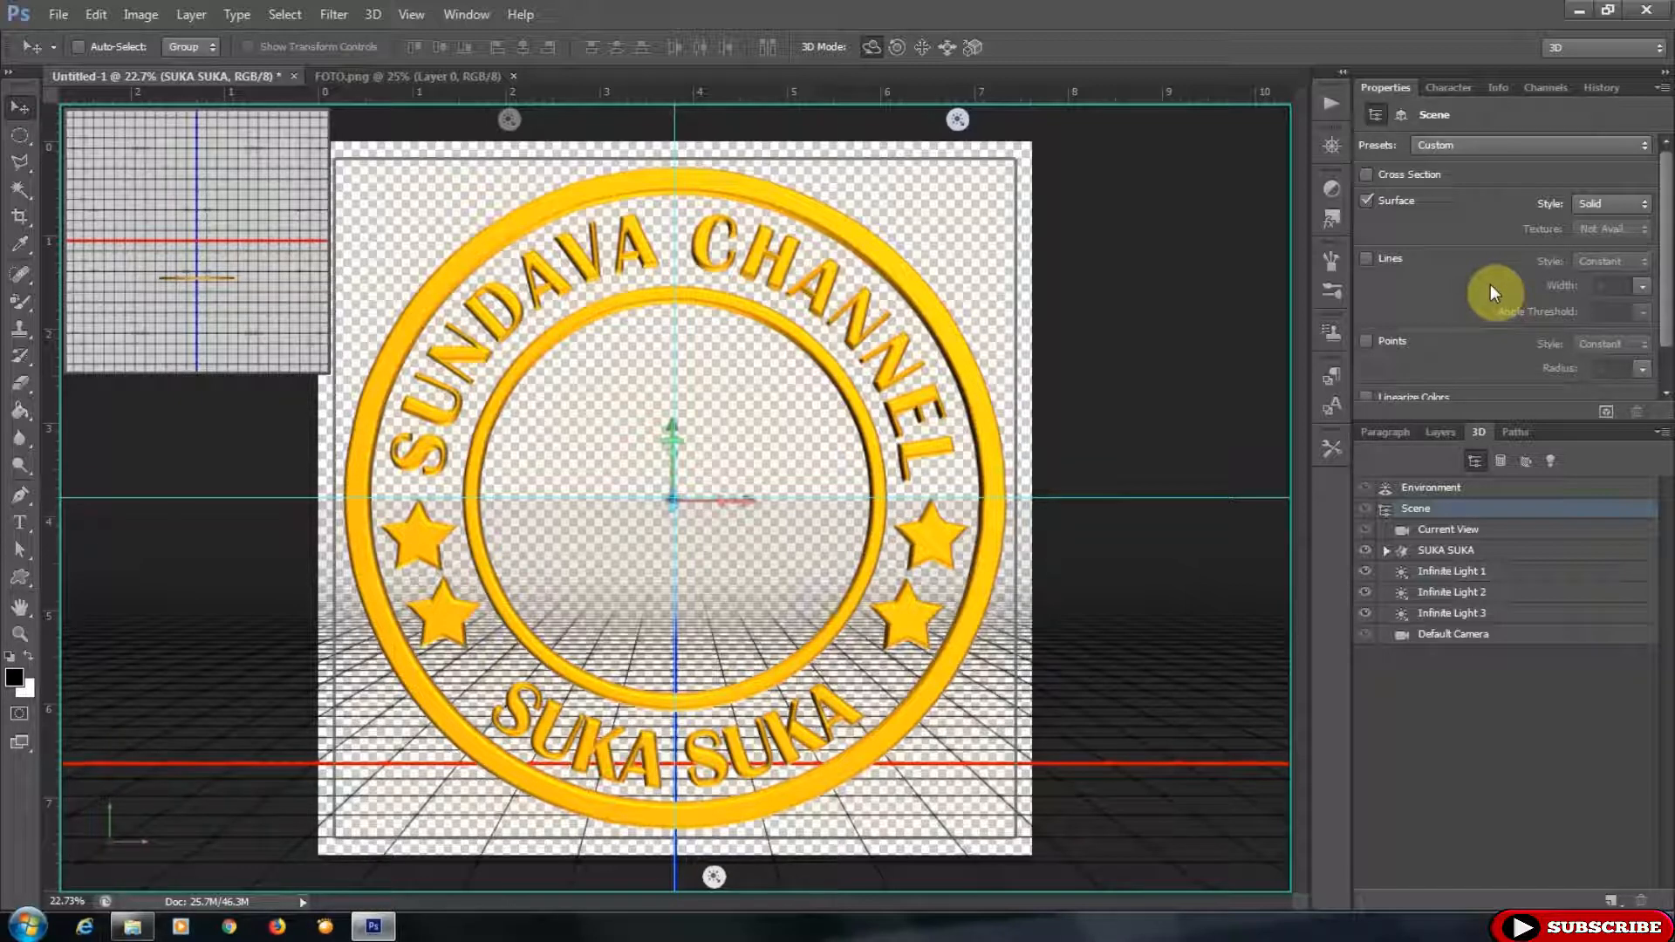
- Show the Background layer and convert it into a regular layer named Layer 0
{"action": "left_click", "coordinate": [1445, 432]}
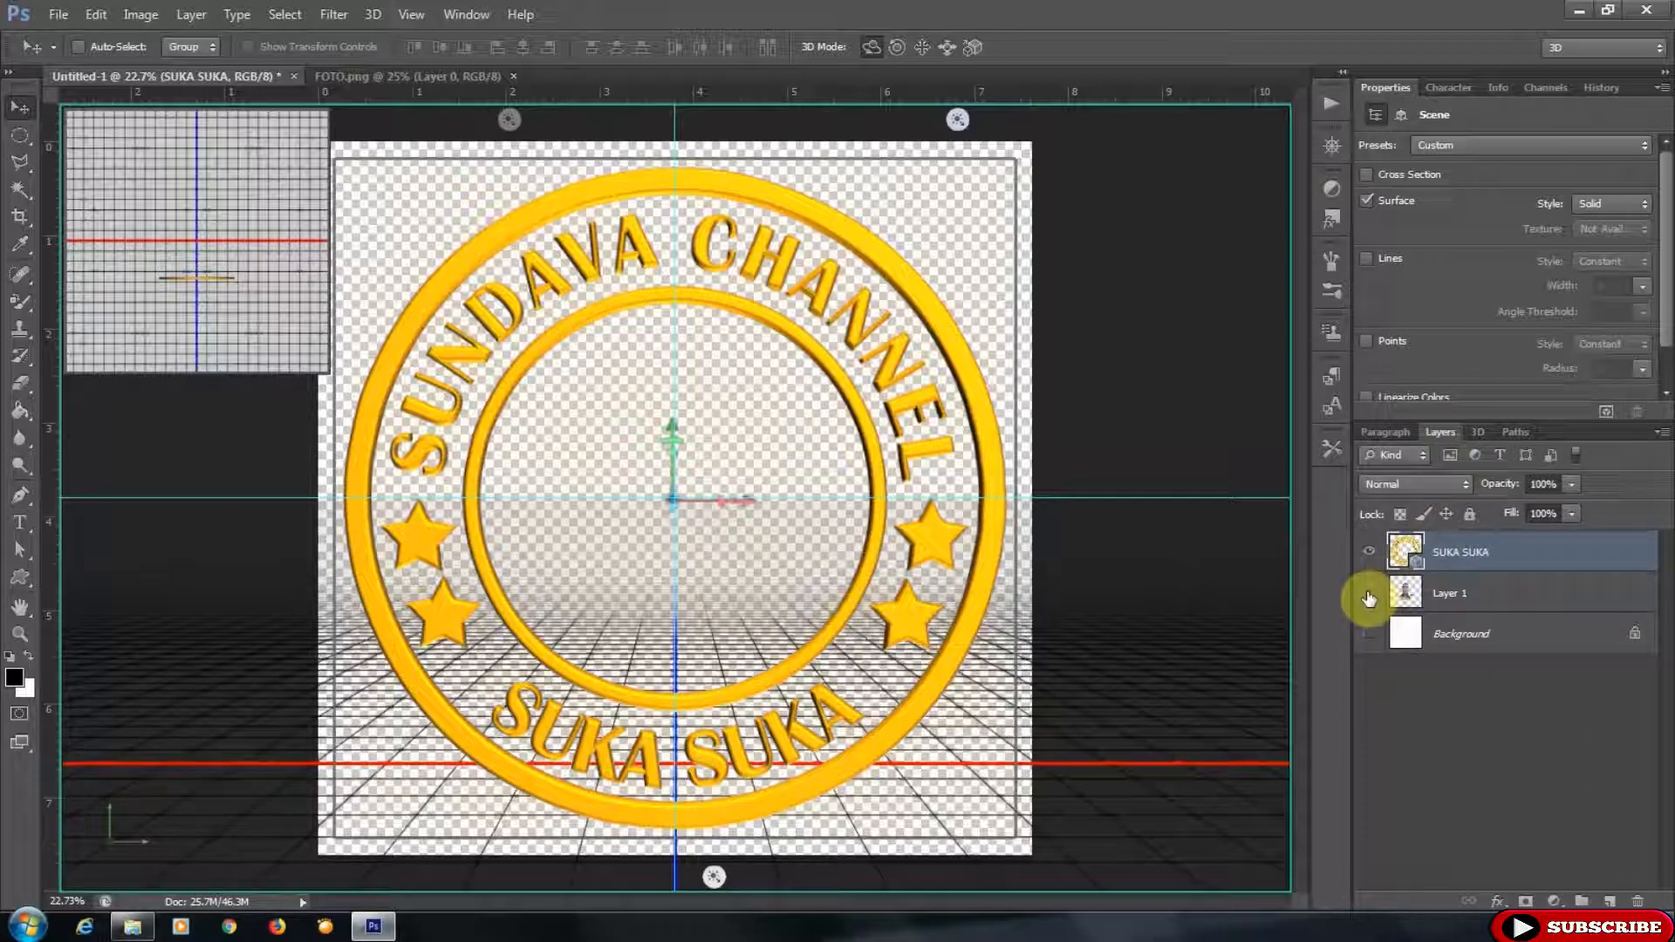
{"action": "left_click", "coordinate": [1374, 643]}
{"action": "double_click", "coordinate": [1484, 636]}
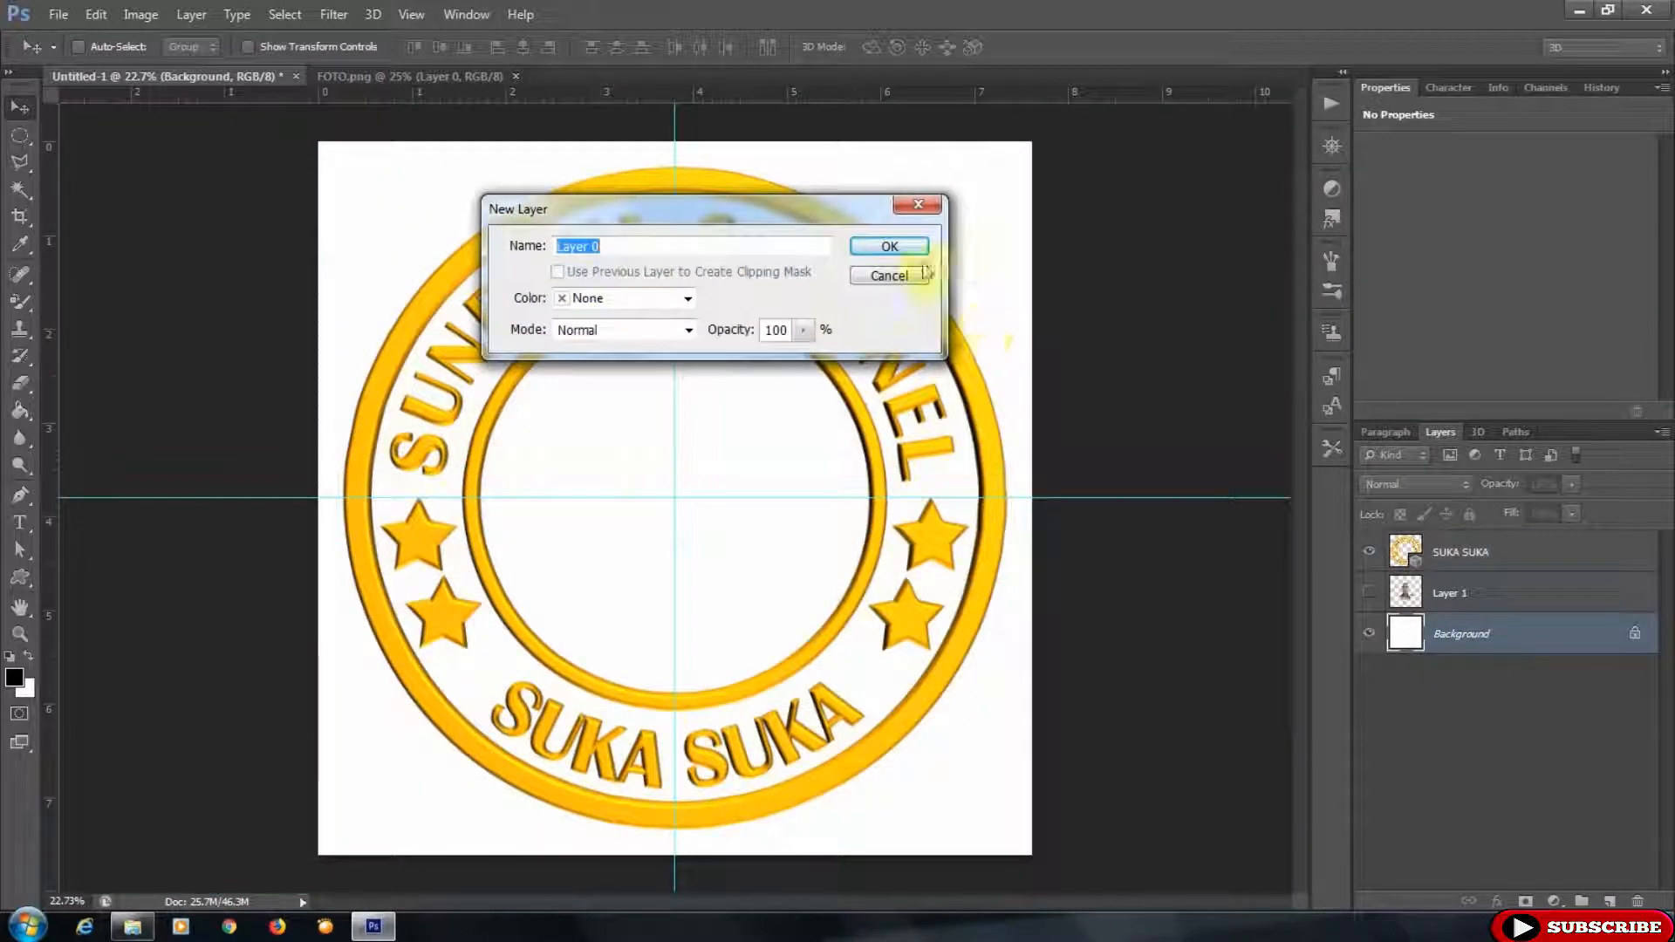
{"action": "left_click", "coordinate": [899, 244]}
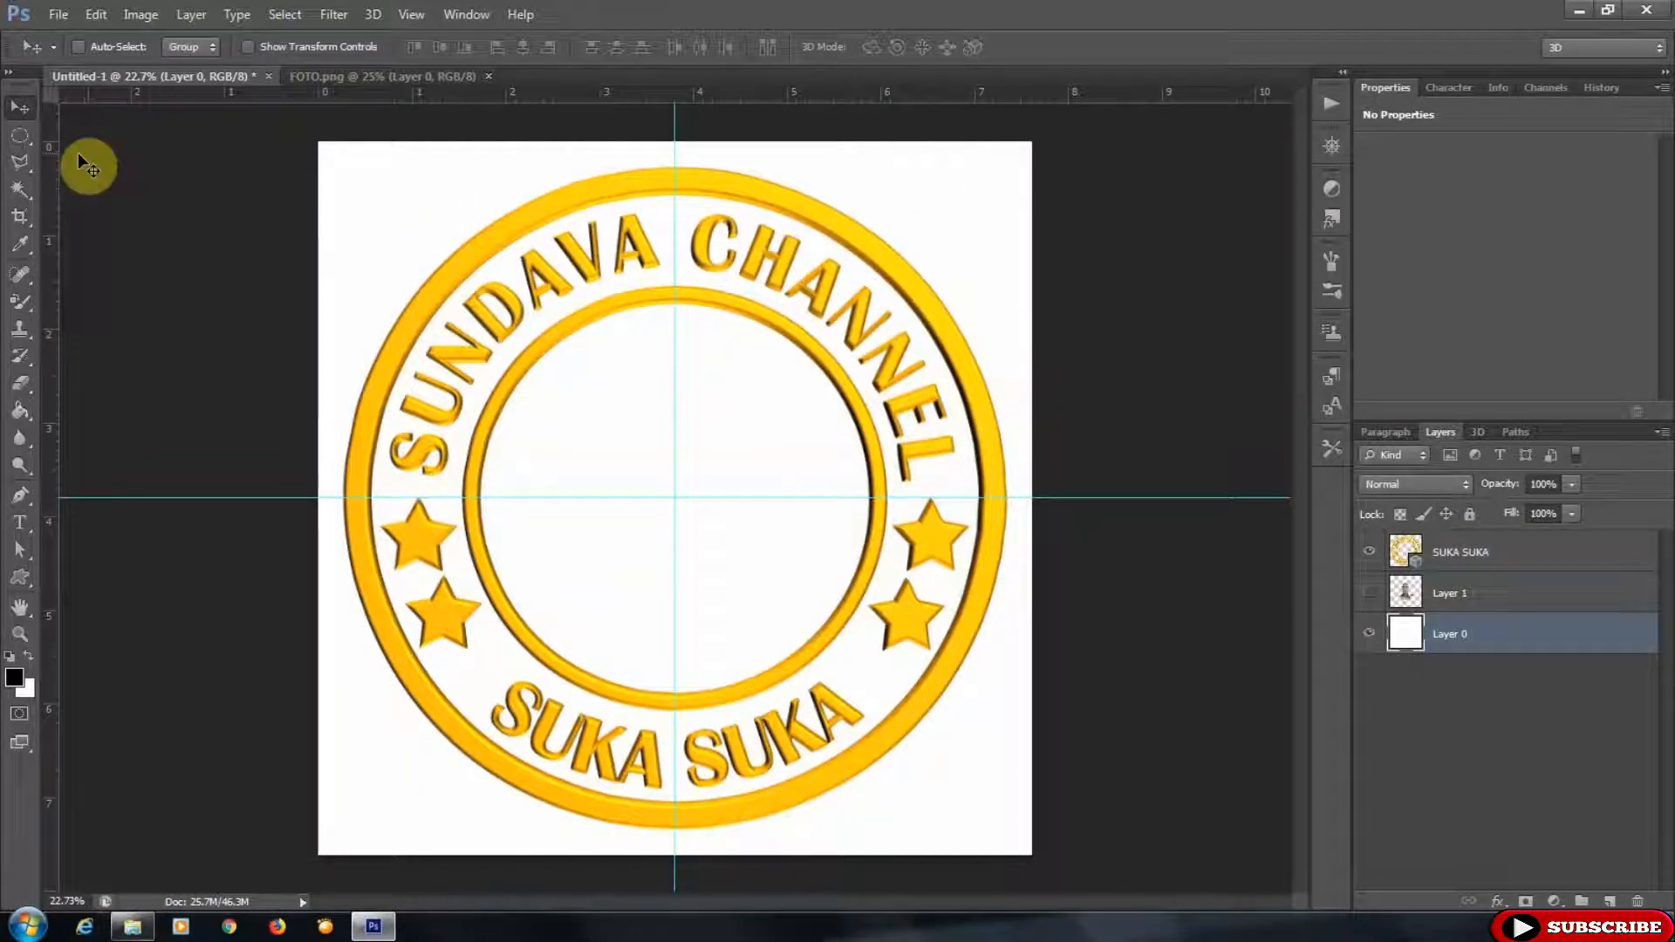
- Draw an elliptical selection around the badge's outer ring with the Elliptical Marquee tool
{"action": "left_click", "coordinate": [20, 135]}
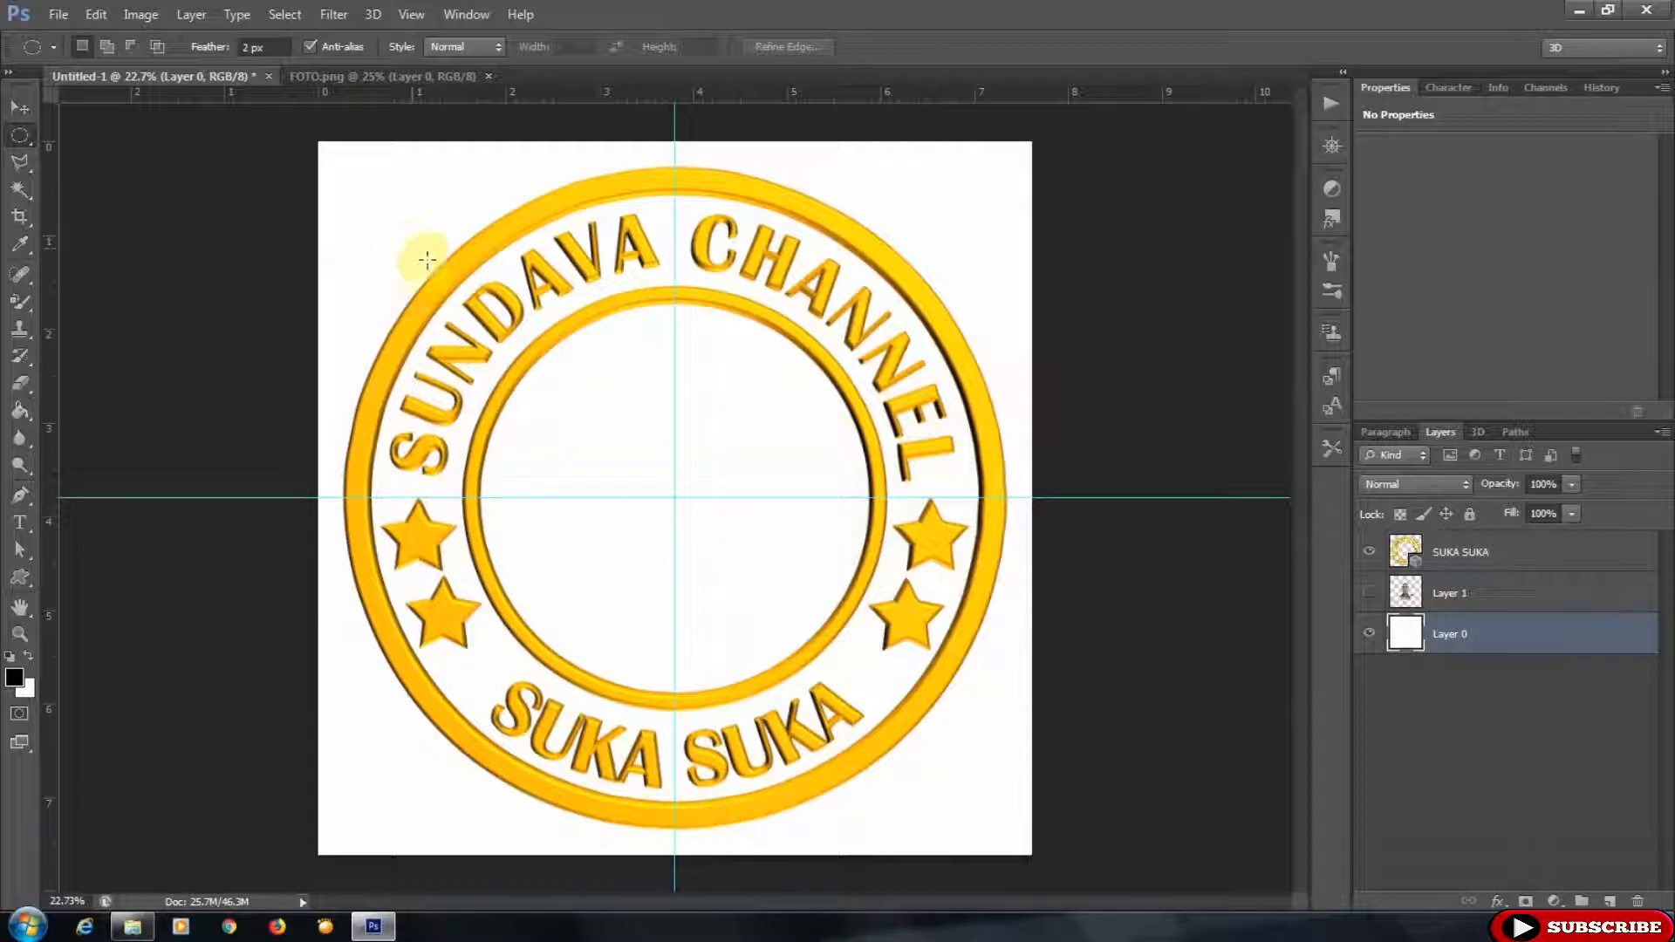
{"action": "mouse_move", "coordinate": [380, 207]}
{"action": "left_mouse_down"}
{"action": "mouse_move", "coordinate": [803, 568]}
{"action": "mouse_move", "coordinate": [1222, 855]}
{"action": "left_mouse_up"}
{"action": "left_click_drag", "start_coordinate": [748, 441], "coordinate": [710, 389]}
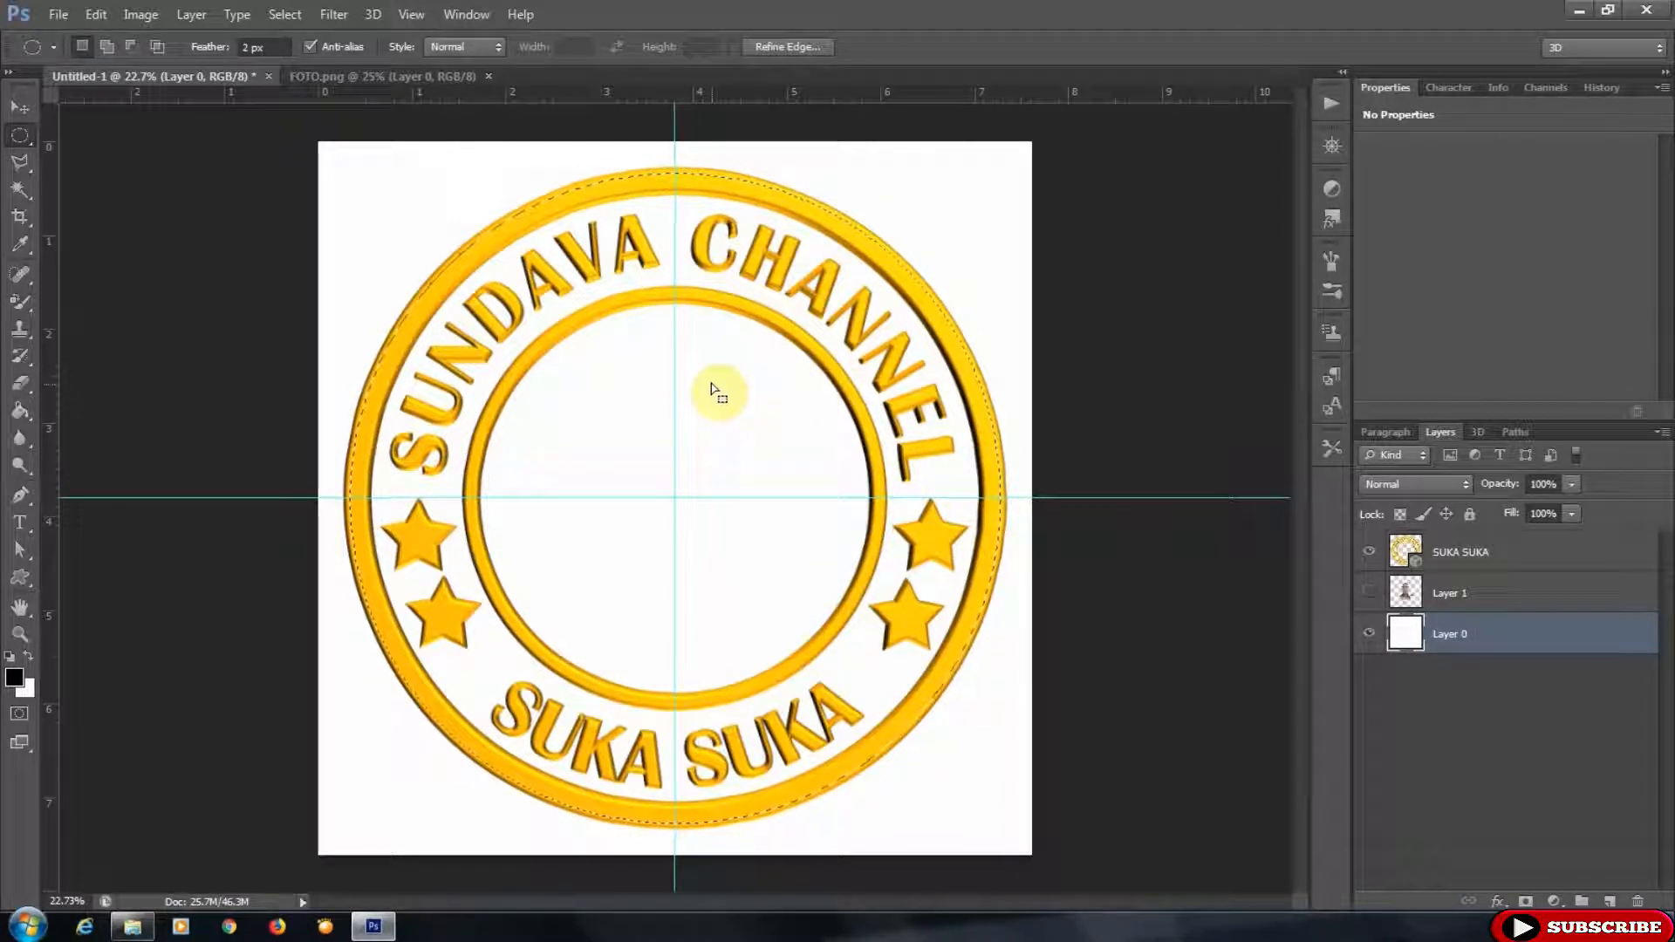
- Transform the elliptical selection so it fits snugly around the badge's outer ring edge
{"action": "right_click", "coordinate": [679, 351]}
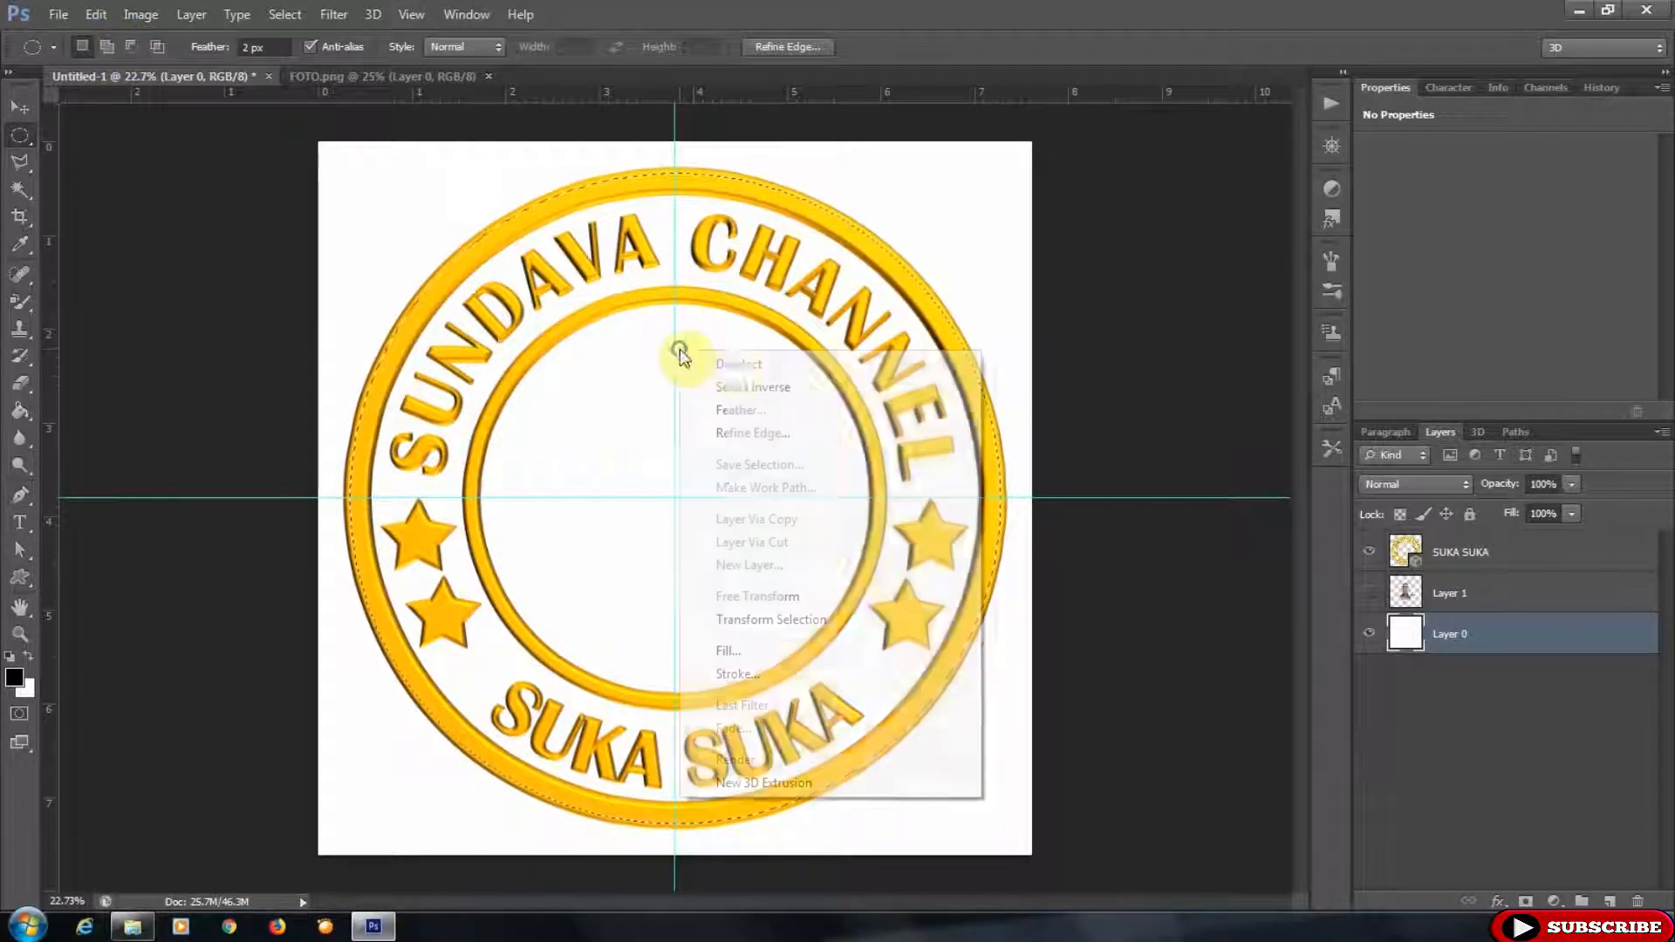
{"action": "left_click", "coordinate": [820, 621]}
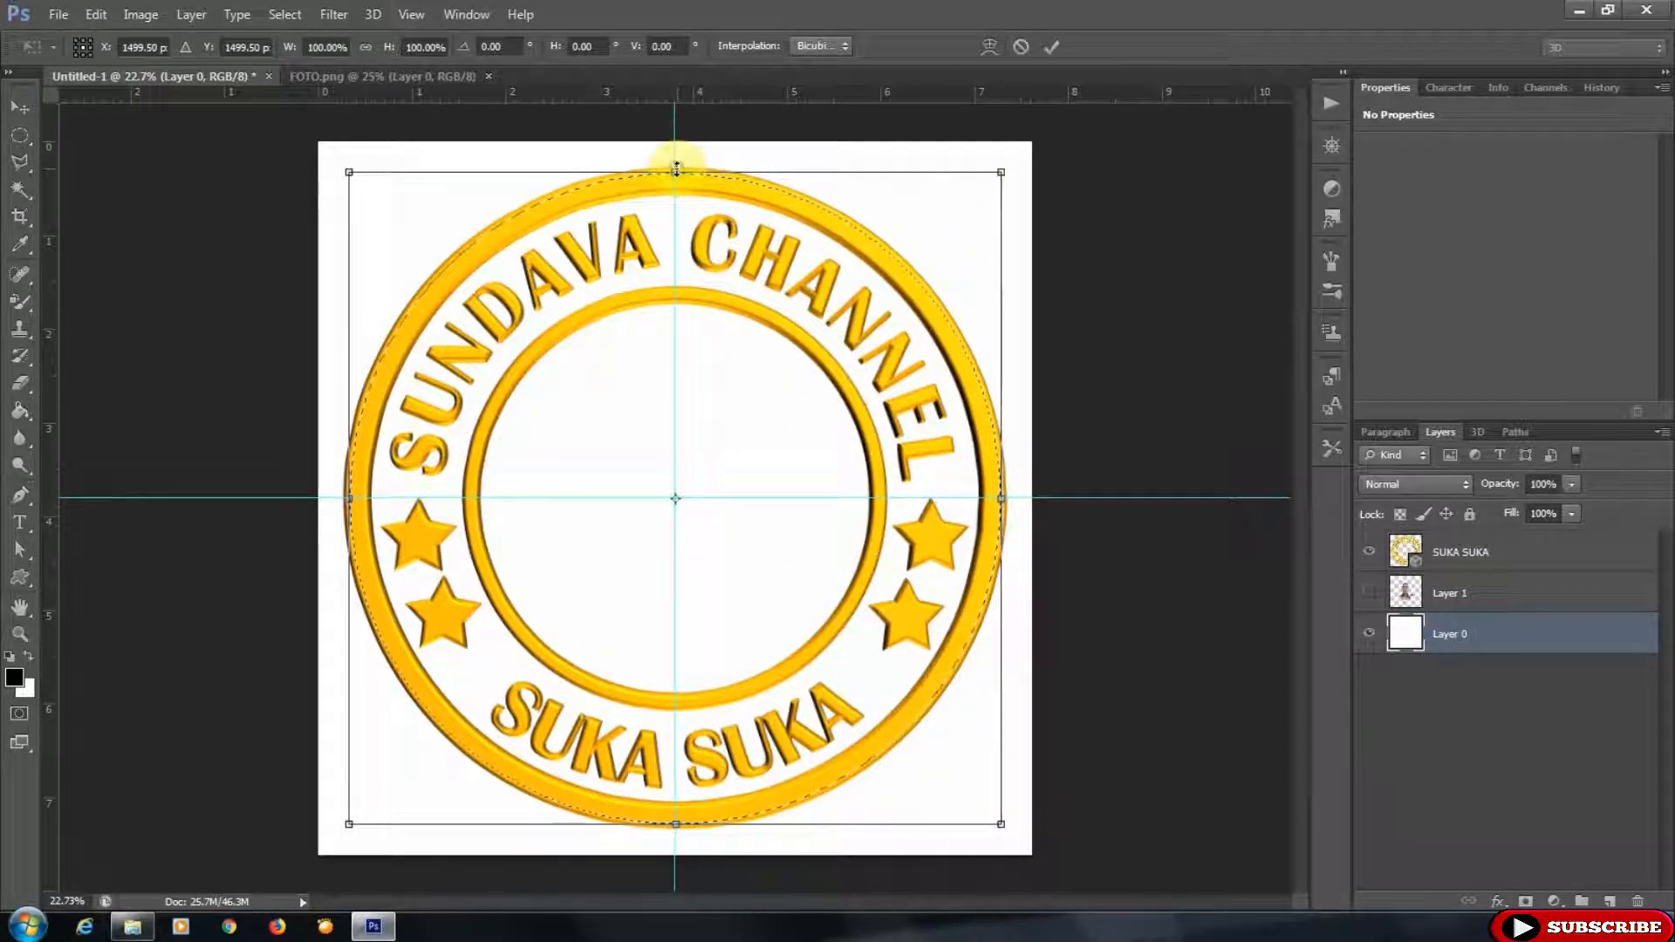
{"action": "left_click_drag", "start_coordinate": [676, 168], "coordinate": [675, 164]}
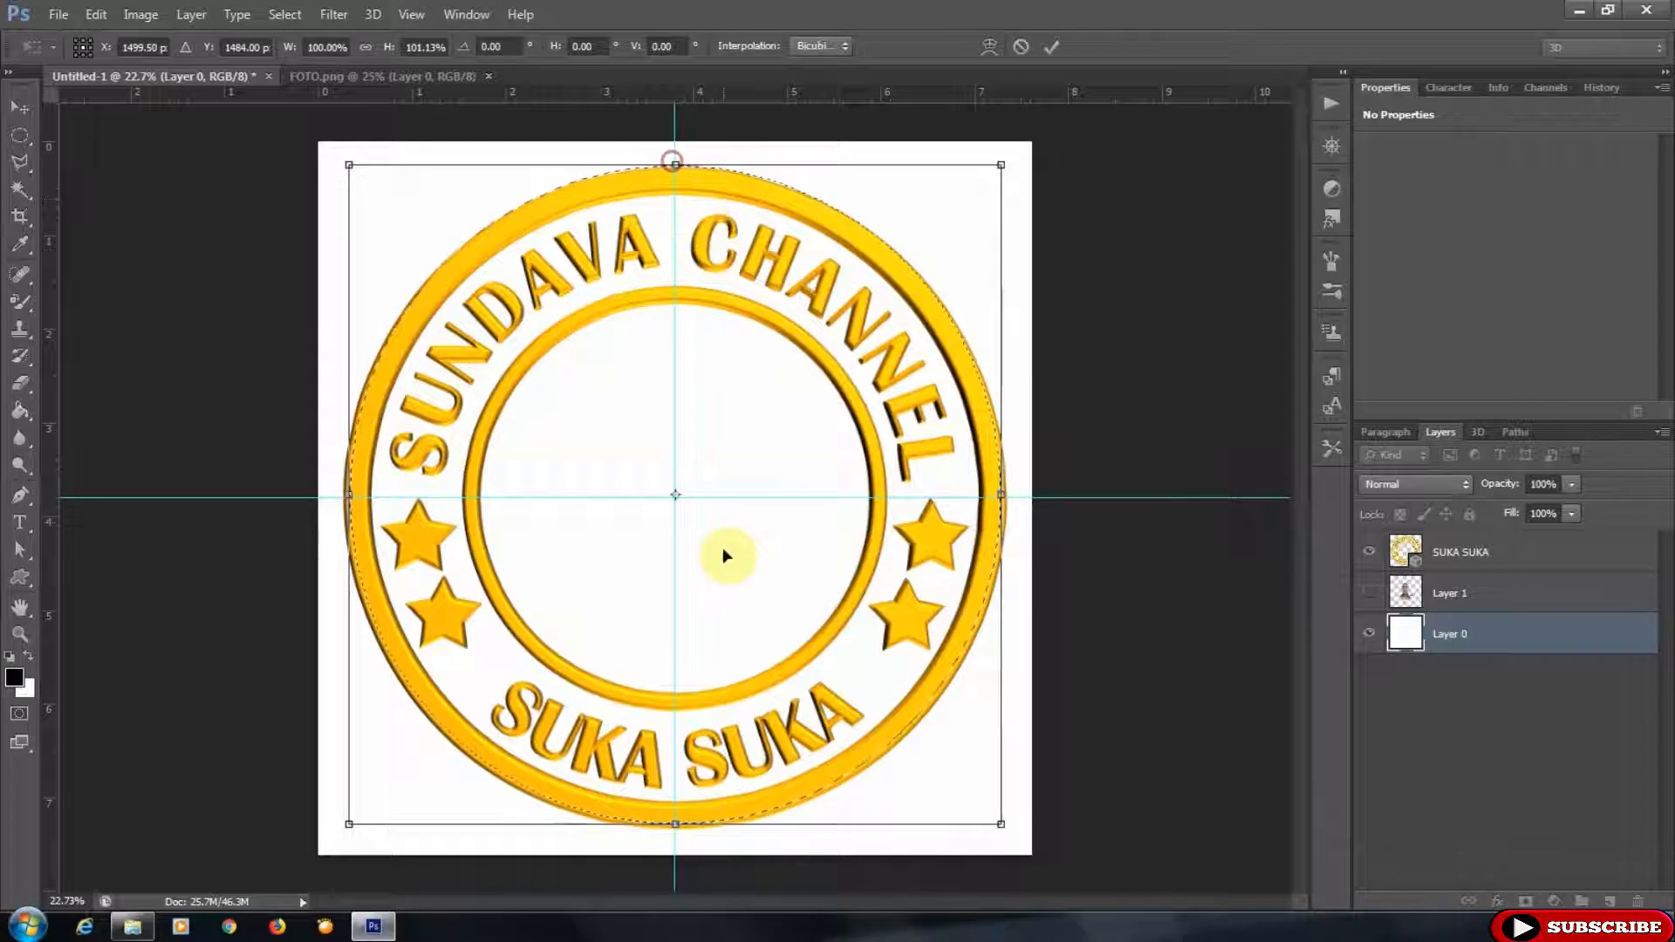
{"action": "left_click_drag", "start_coordinate": [674, 818], "coordinate": [676, 825]}
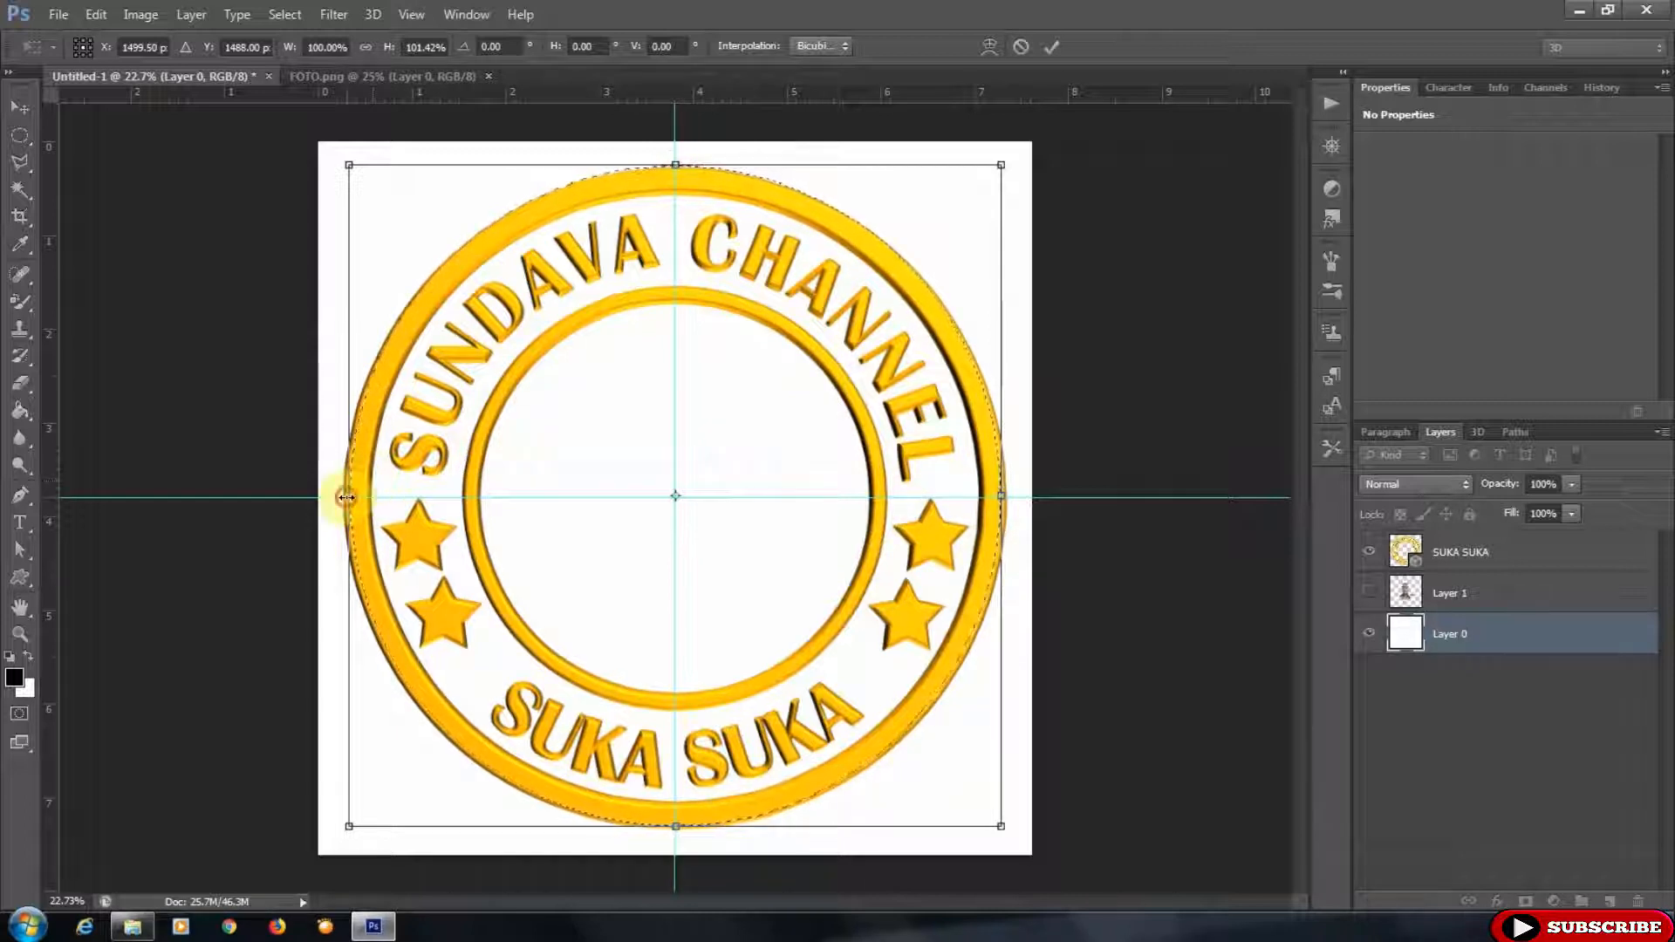
{"action": "left_click_drag", "start_coordinate": [346, 498], "coordinate": [339, 498]}
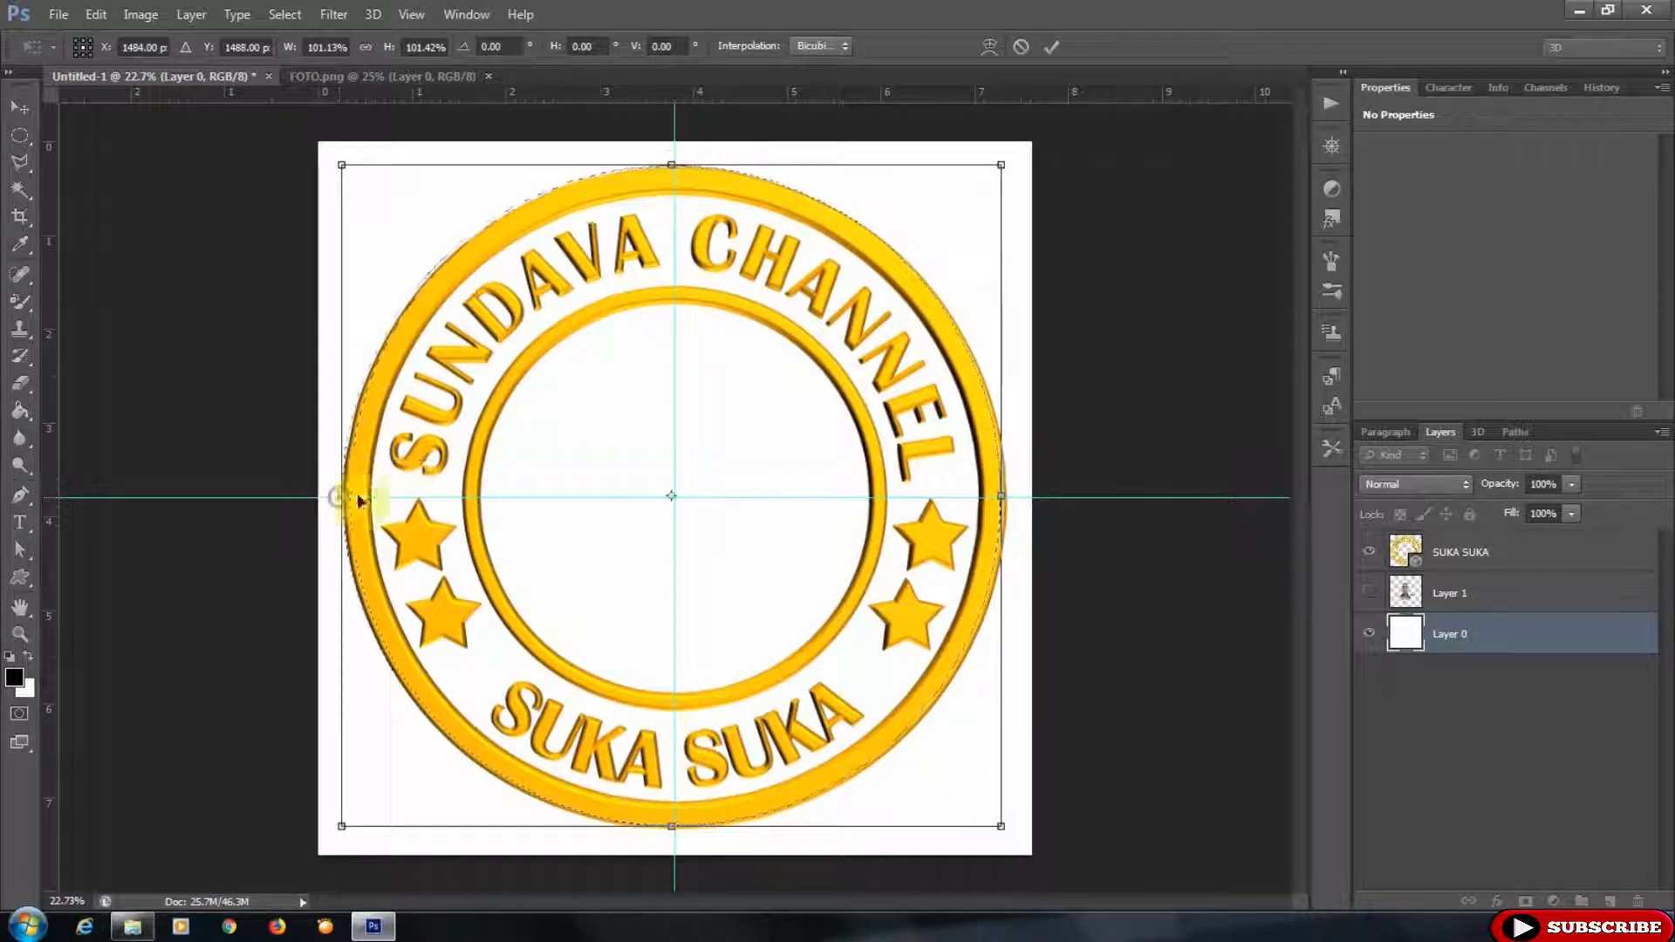
{"action": "left_click_drag", "start_coordinate": [1006, 497], "coordinate": [1012, 497]}
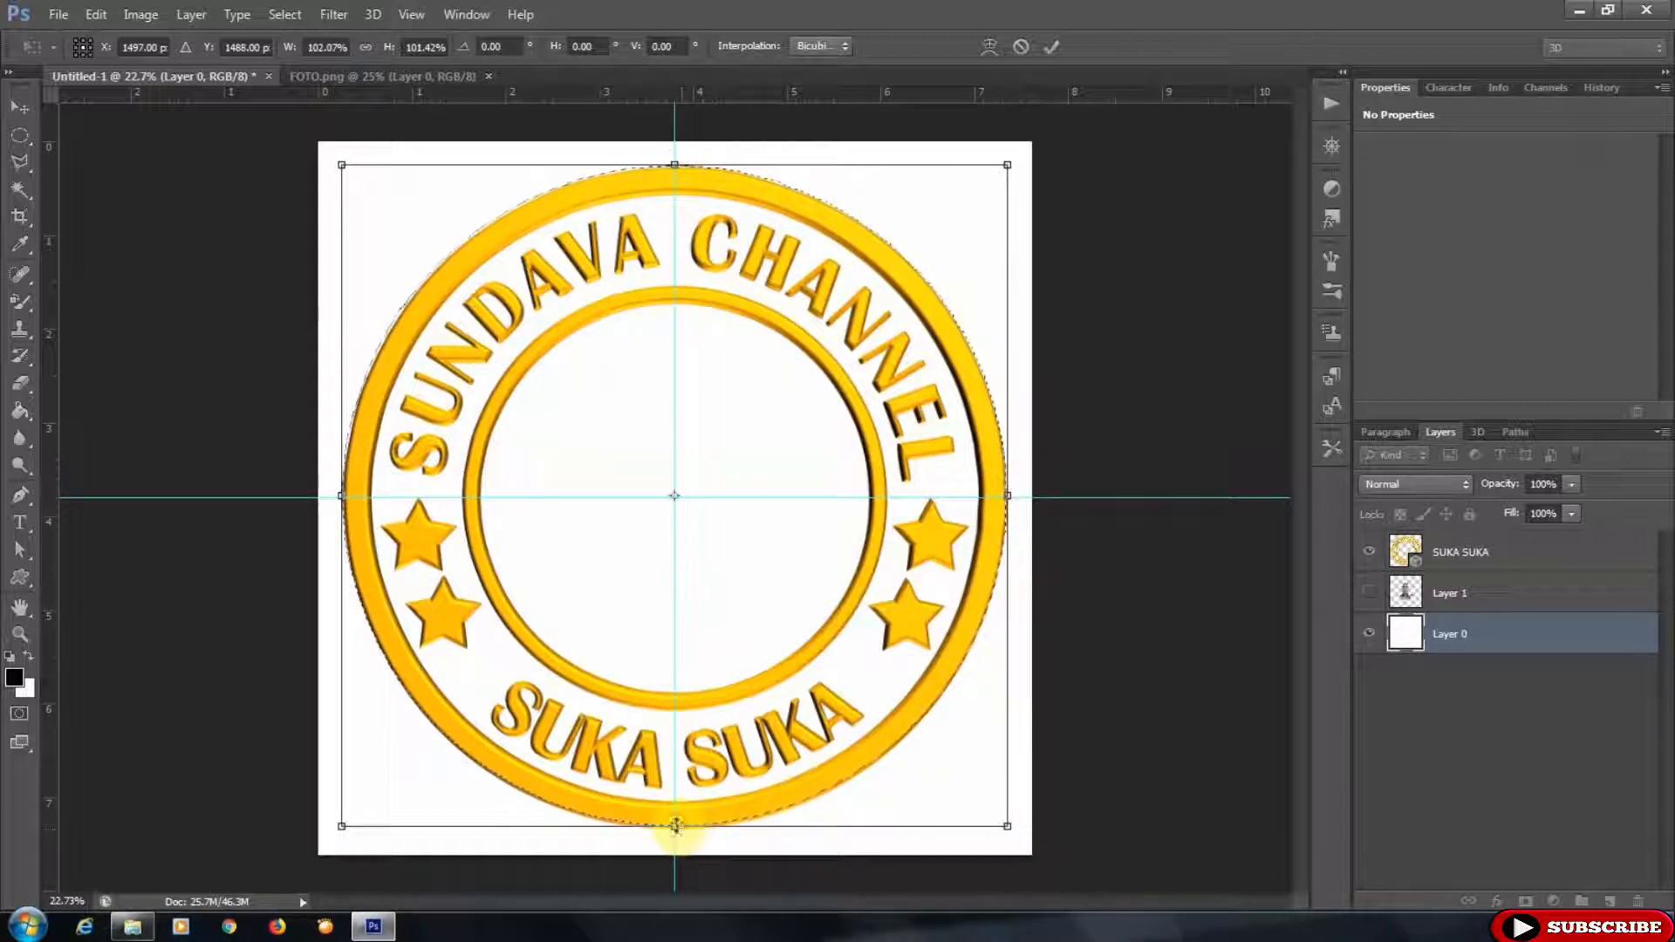
{"action": "left_click_drag", "start_coordinate": [675, 824], "coordinate": [674, 824]}
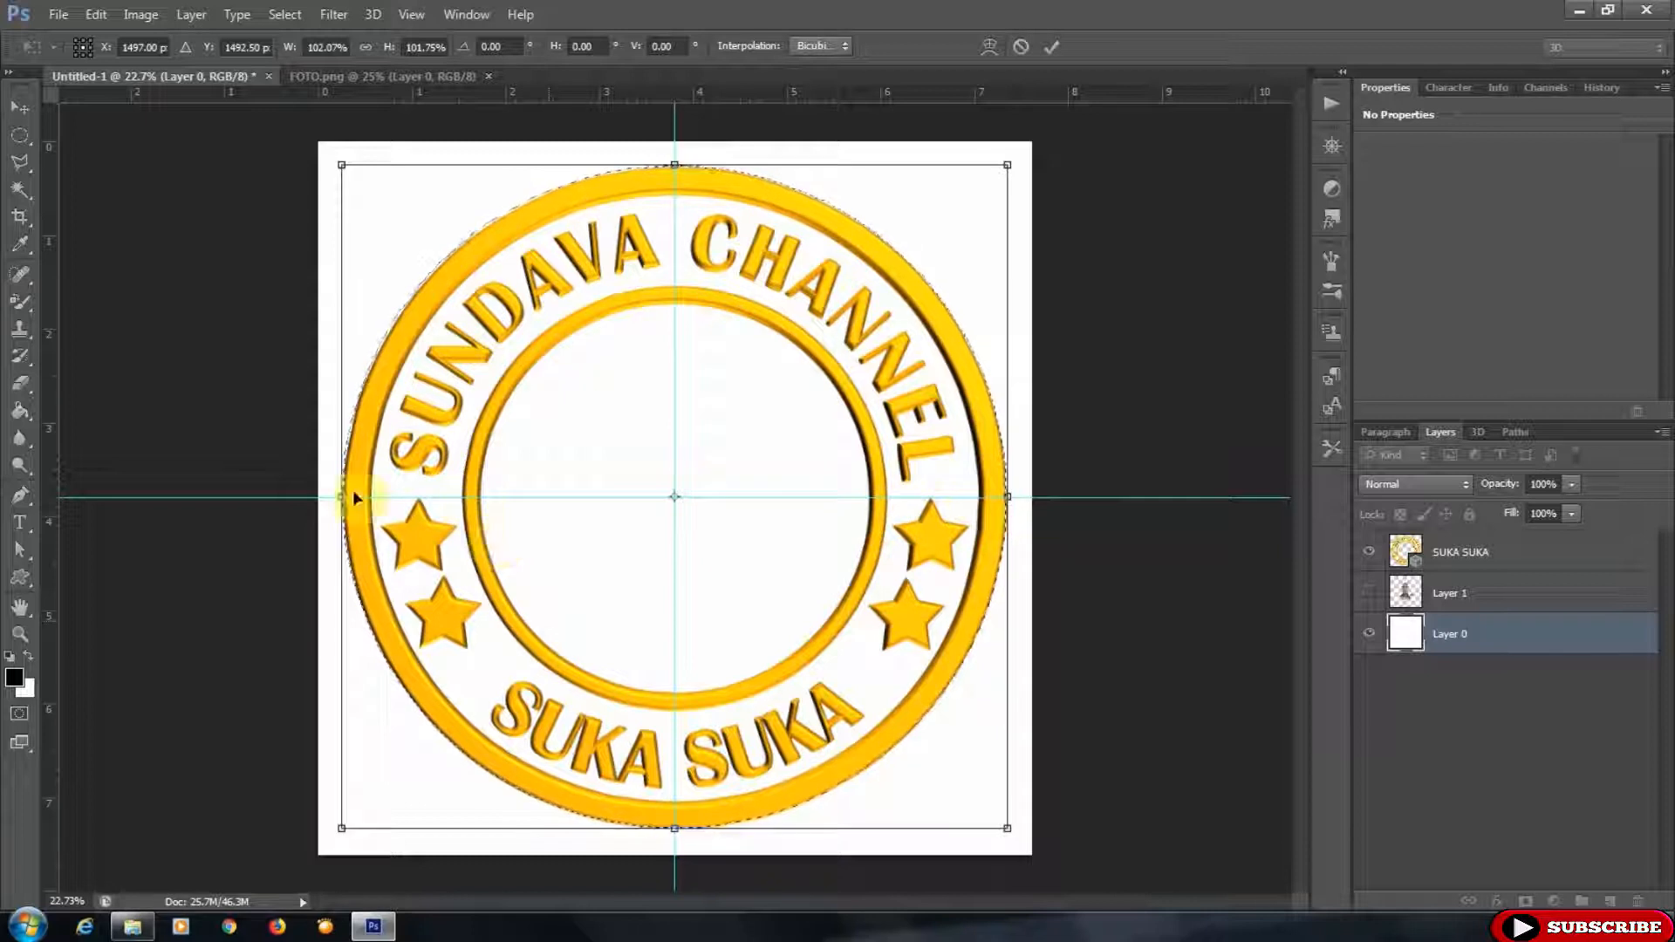
{"action": "left_click_drag", "start_coordinate": [341, 494], "coordinate": [346, 496]}
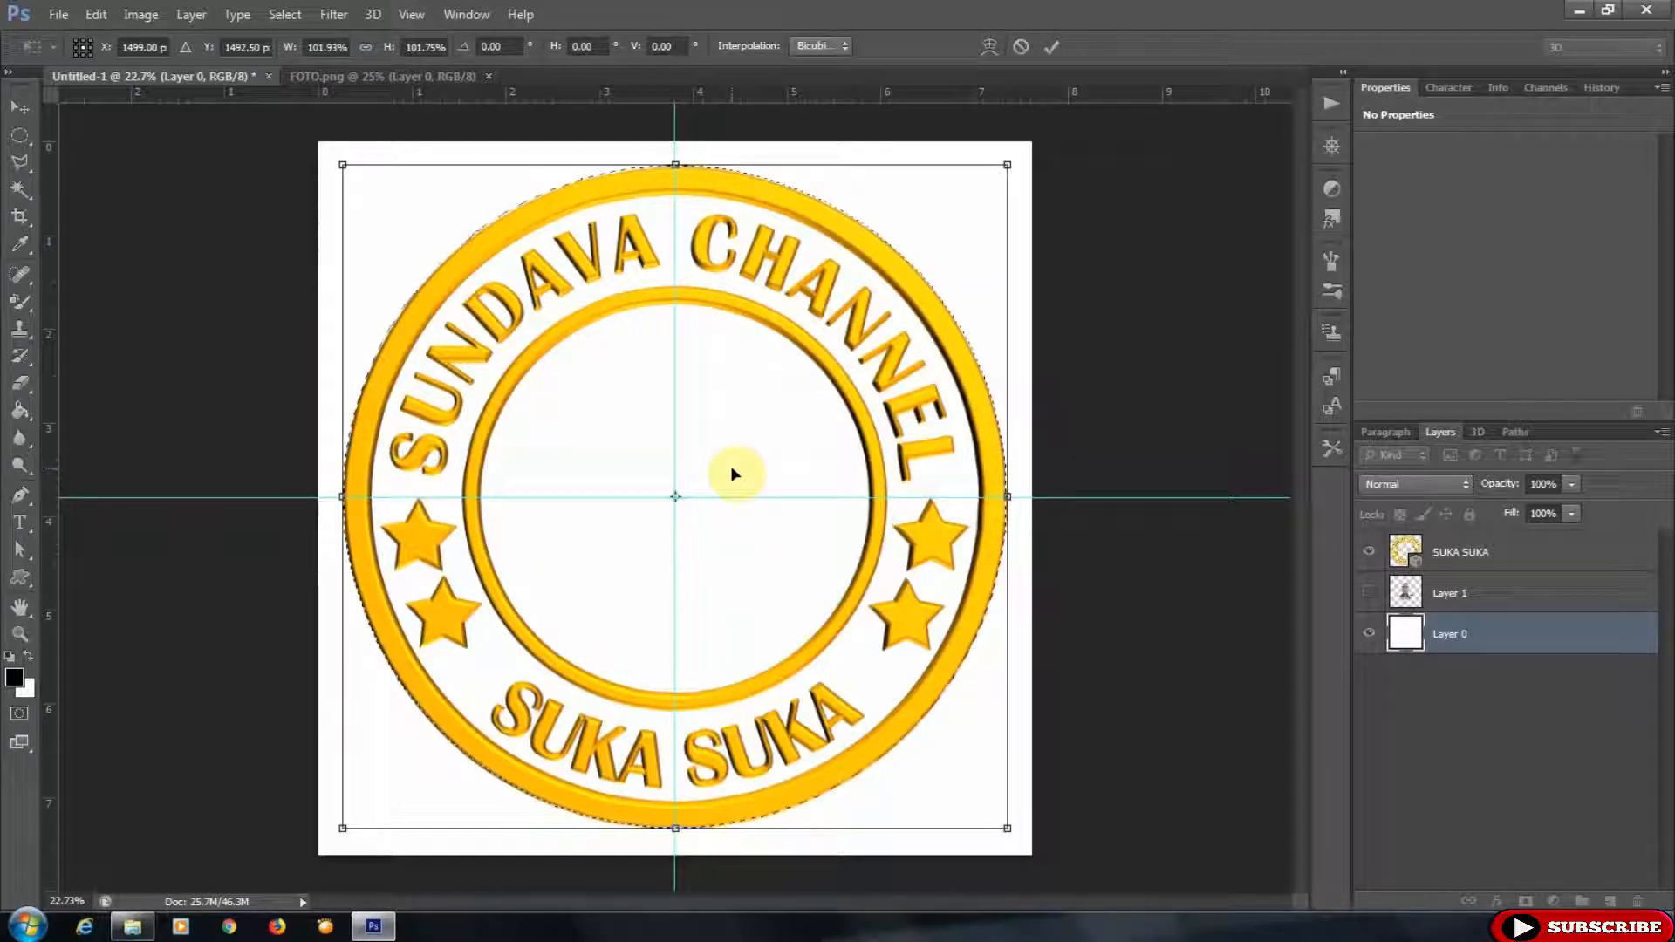
{"action": "left_click", "coordinate": [1054, 47]}
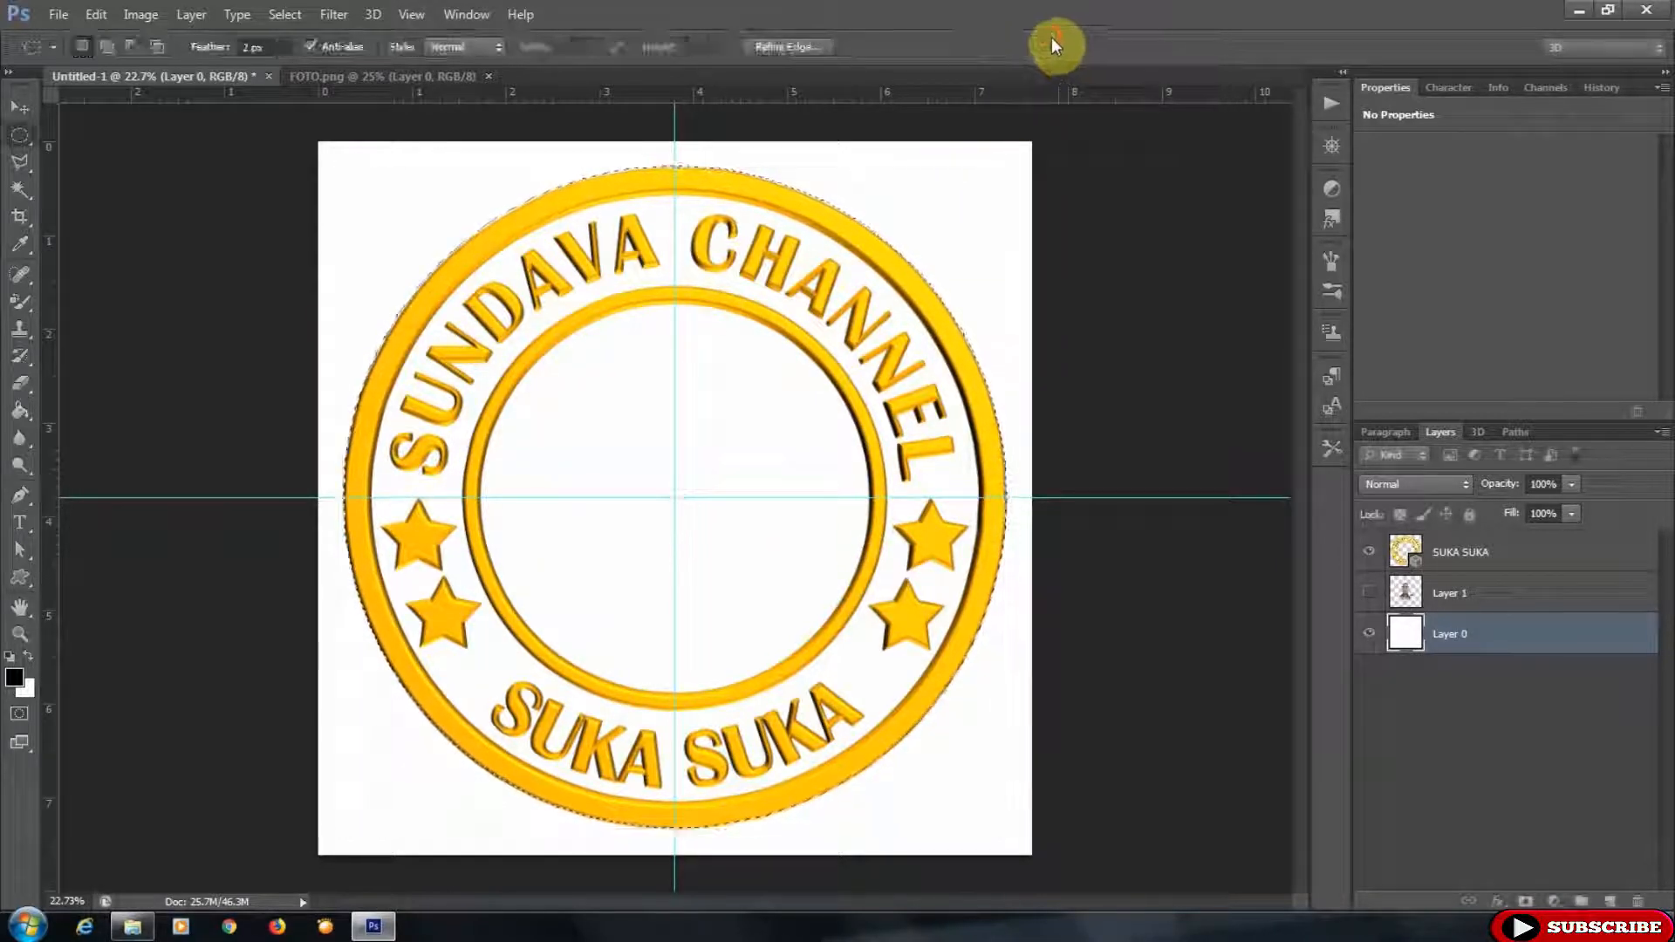
- Invert the selection, delete the white background outside the badge, and deselect
{"action": "left_click", "coordinate": [282, 15]}
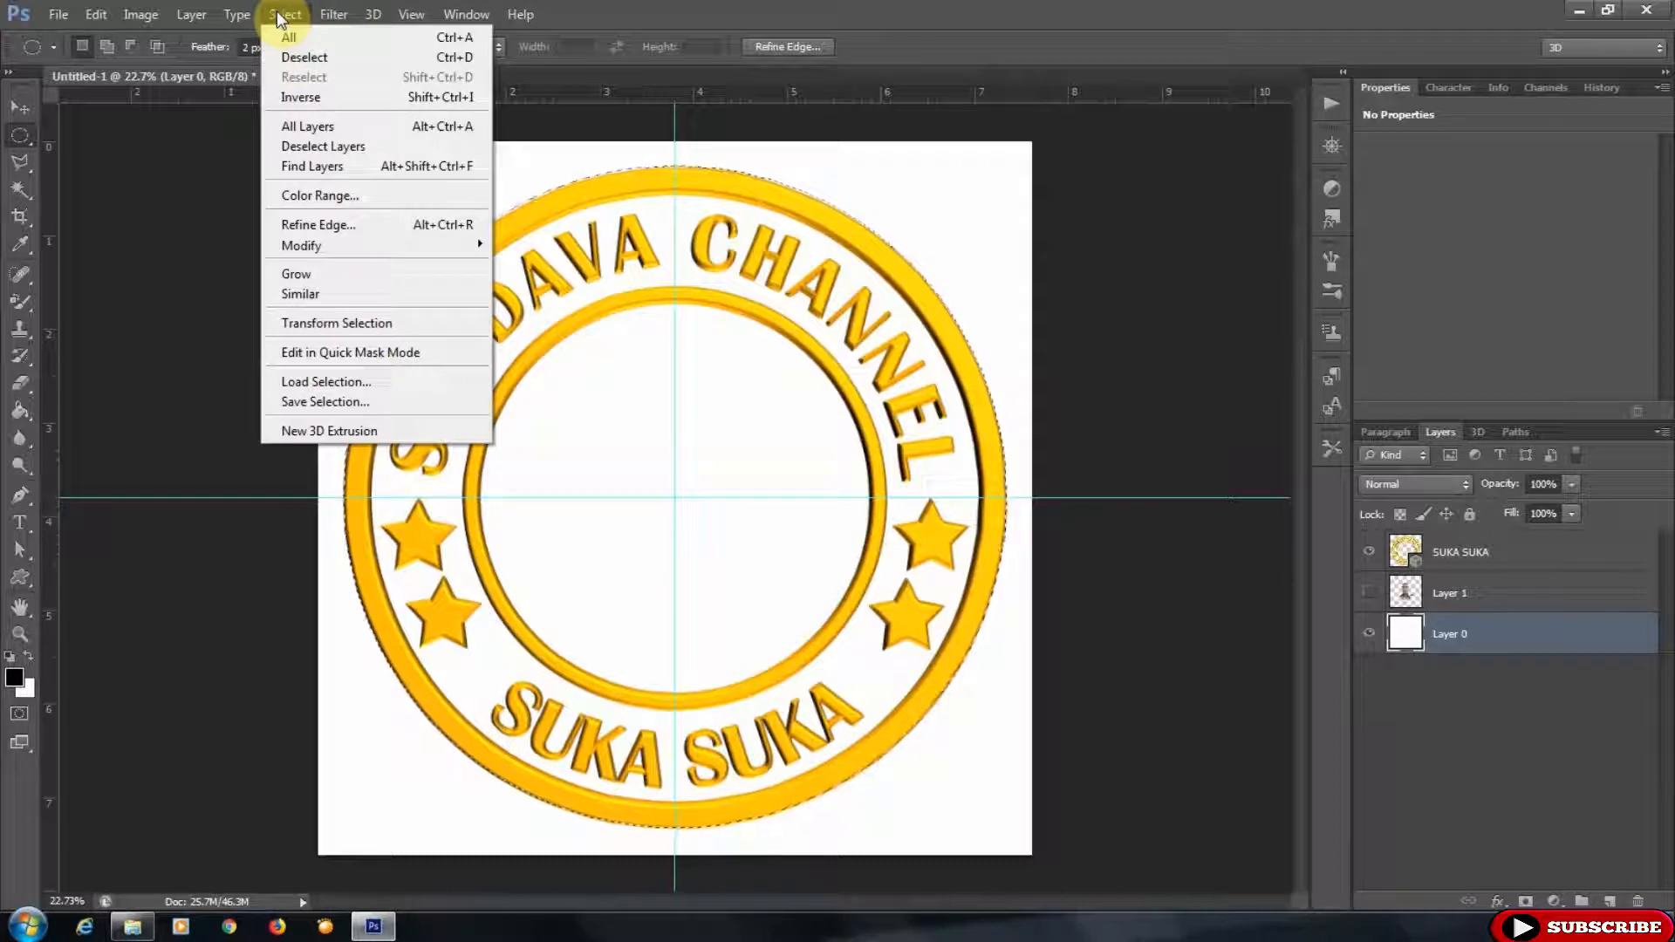
{"action": "left_click", "coordinate": [307, 93]}
{"action": "key", "text": "Delete"}
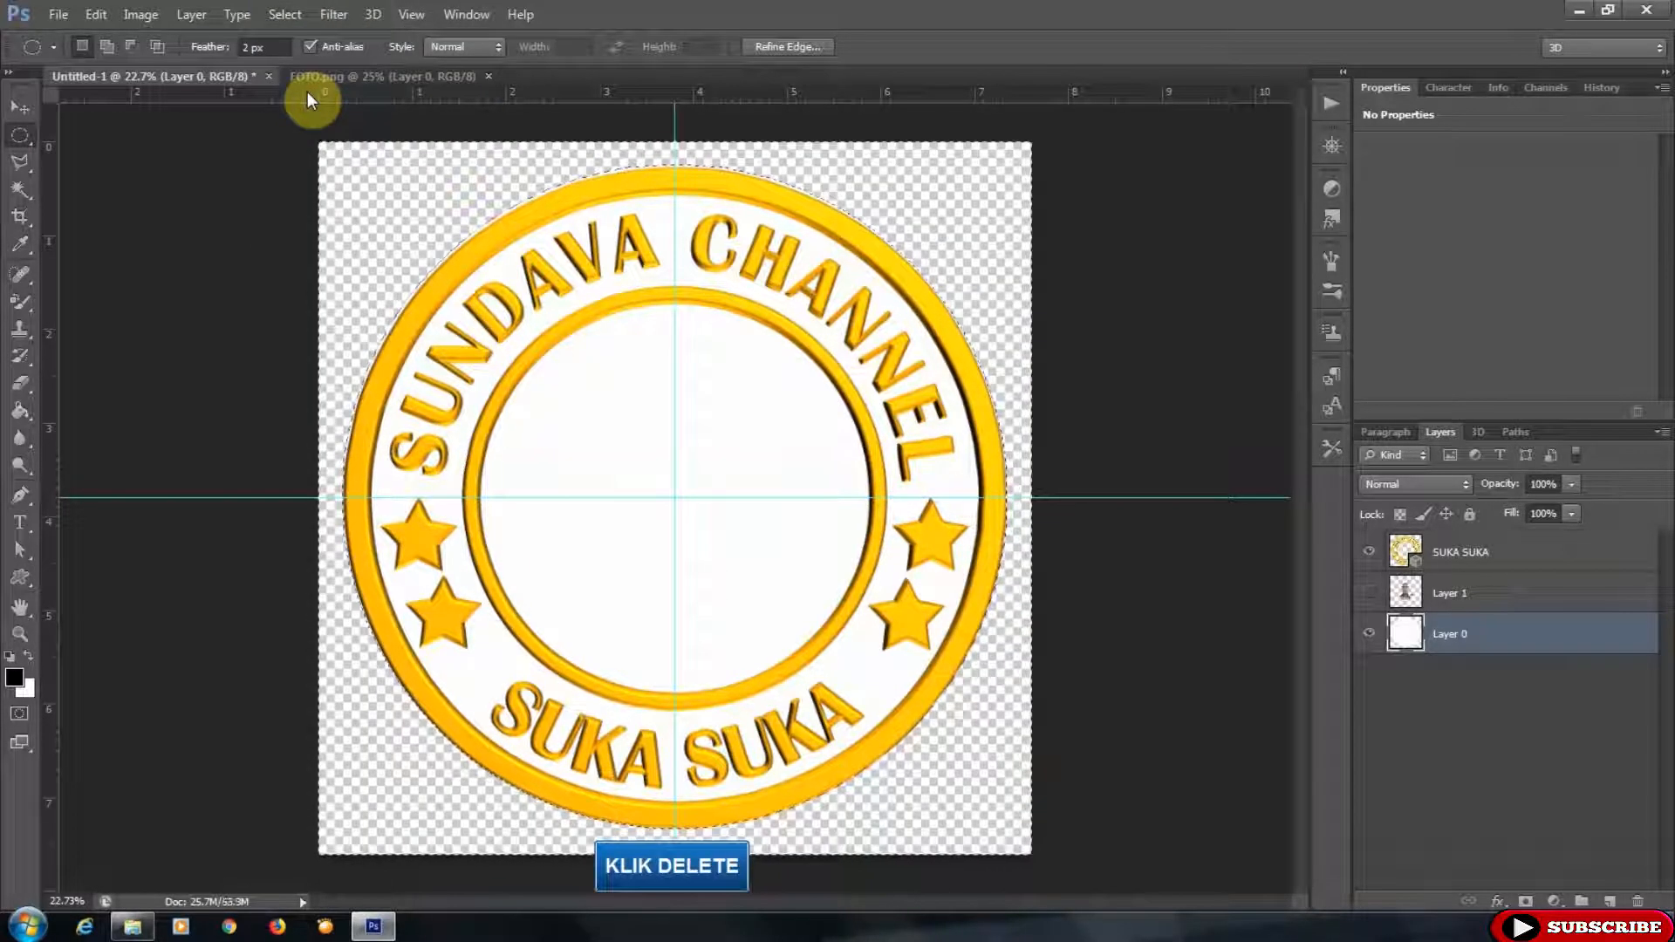
{"action": "left_click", "coordinate": [284, 15]}
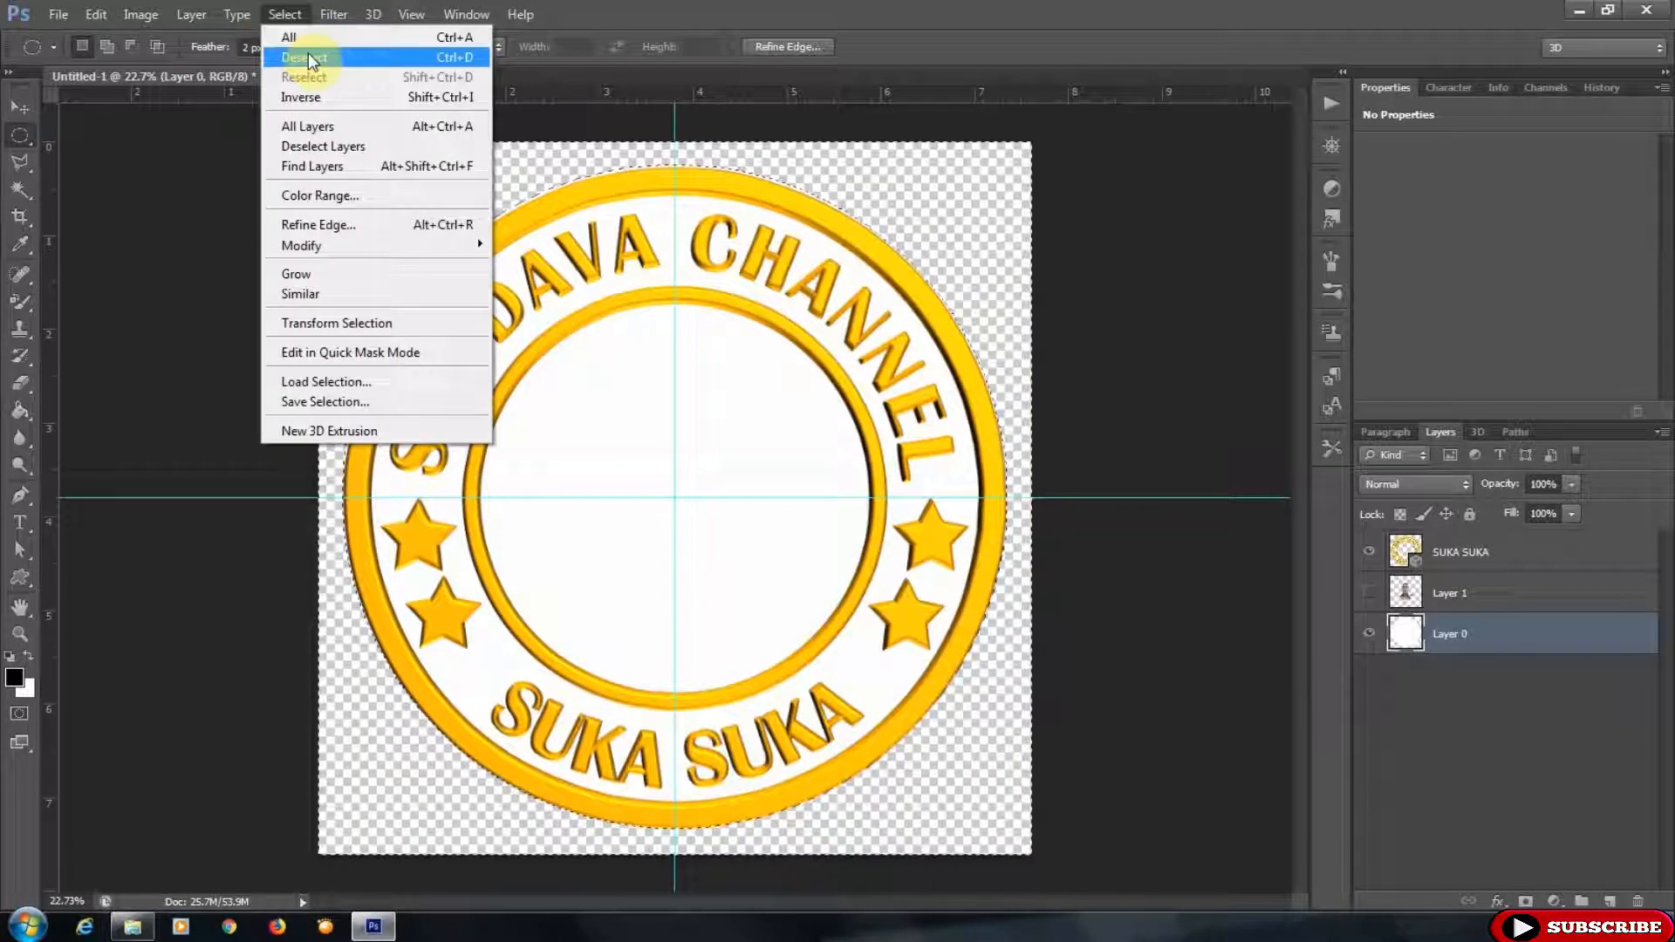
{"action": "left_click", "coordinate": [308, 58]}
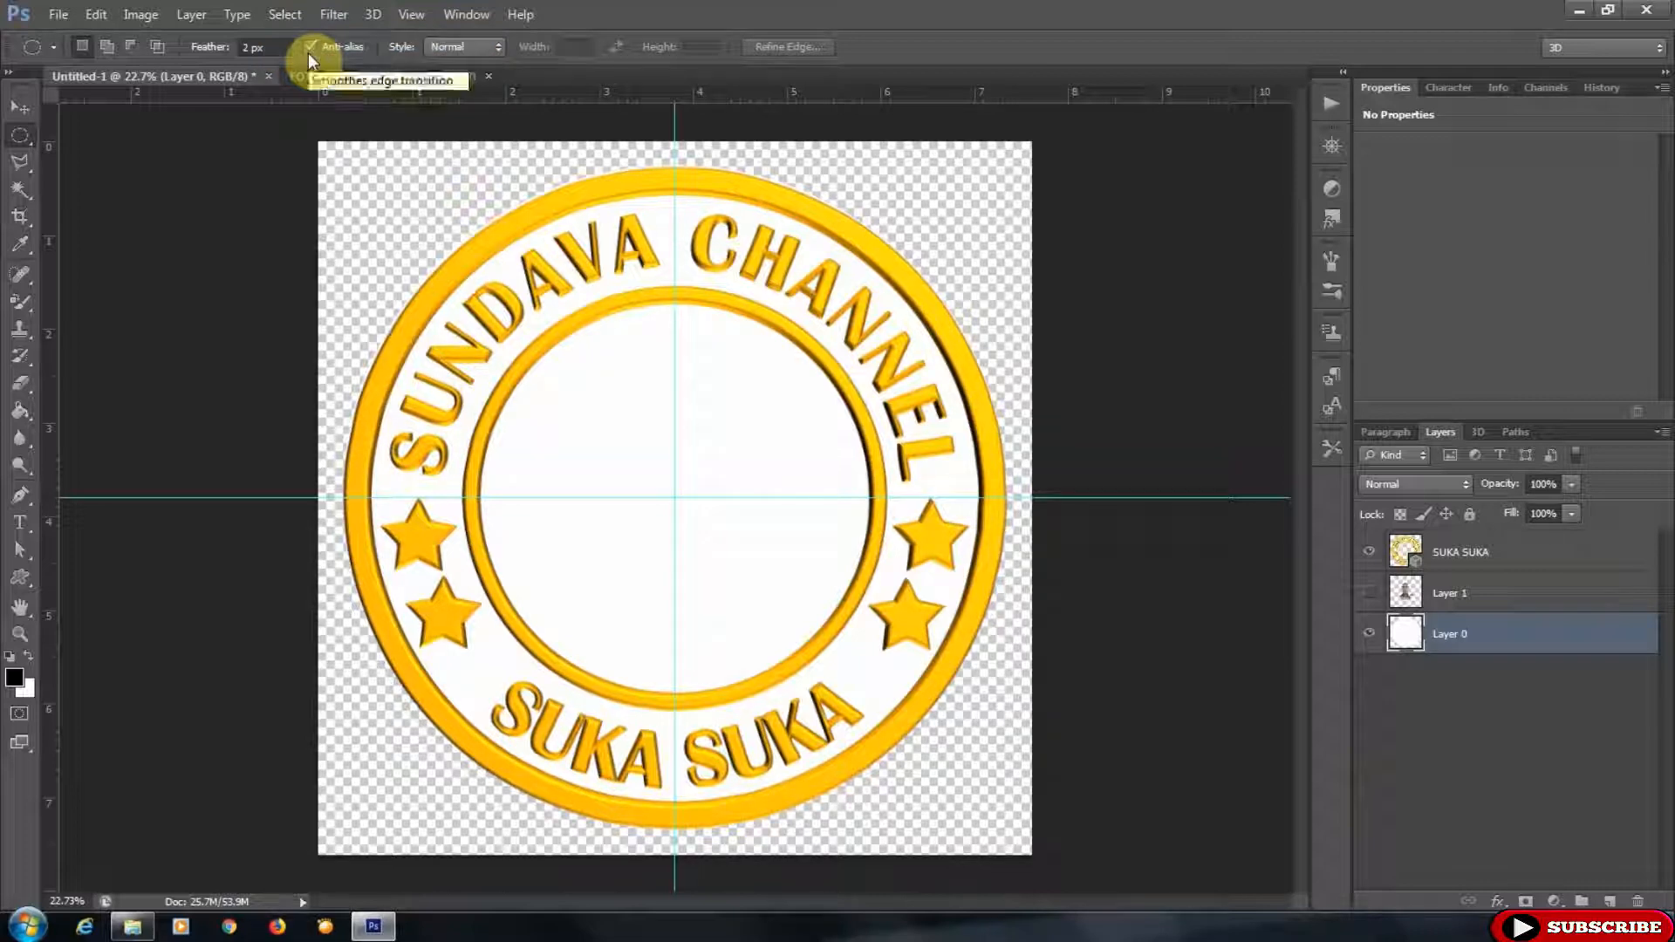
- Create a new 3D extrusion from Layer 0 and turn off shadow catching on its mesh
{"action": "left_click", "coordinate": [373, 15]}
{"action": "left_click", "coordinate": [414, 91]}
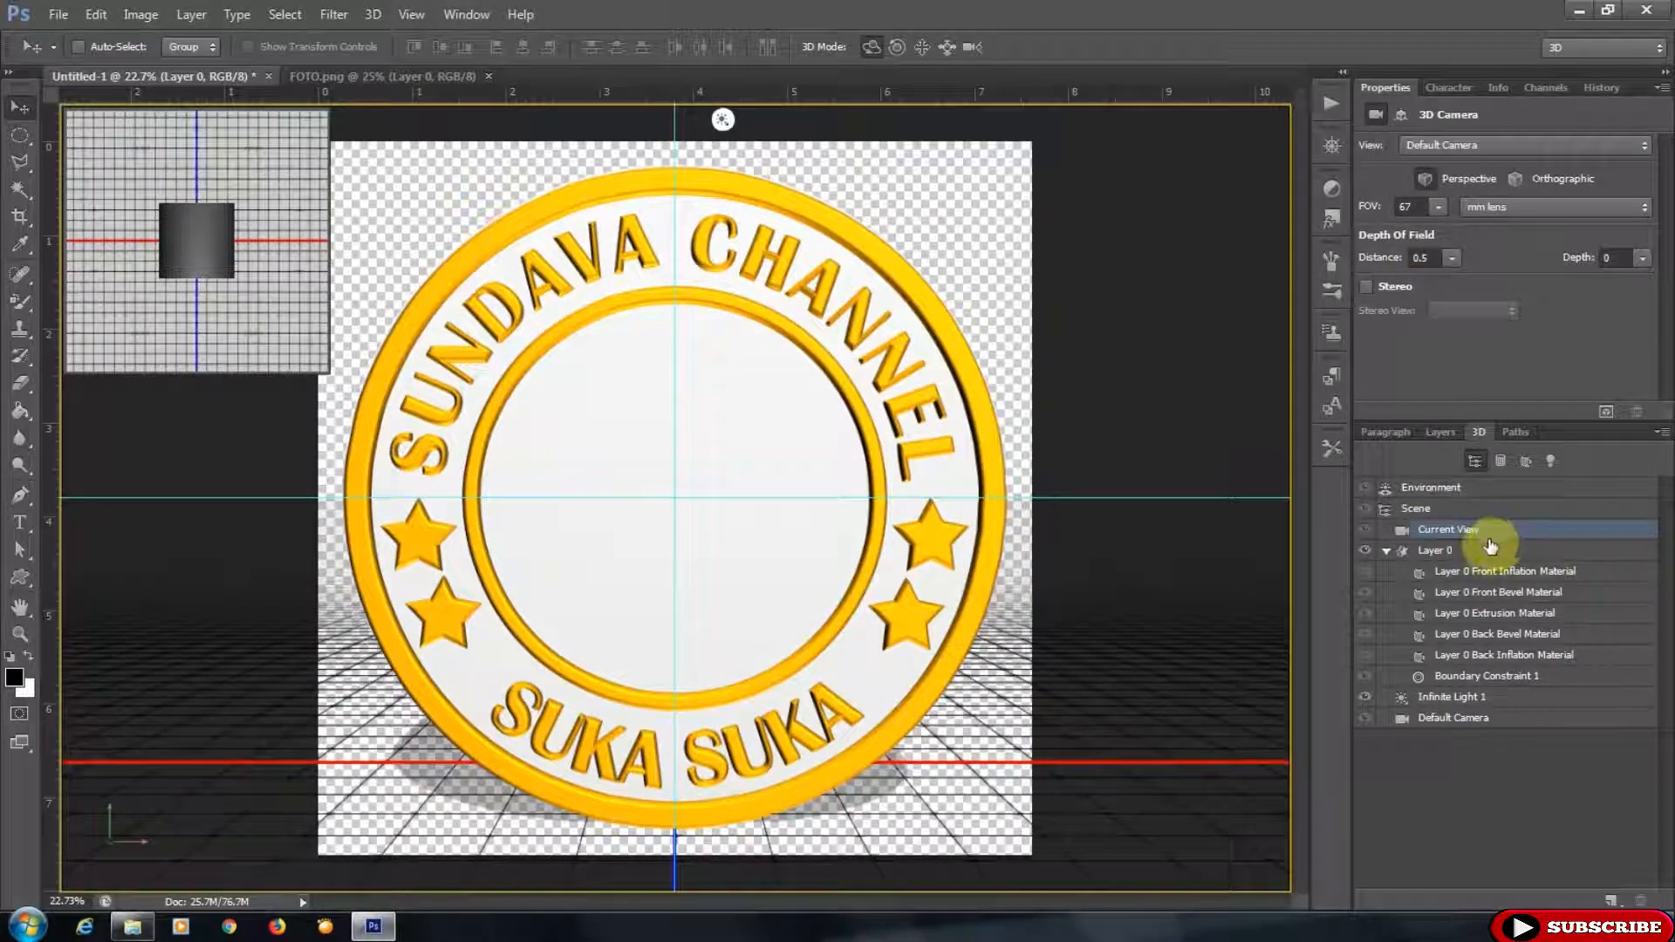
{"action": "left_click", "coordinate": [1448, 550]}
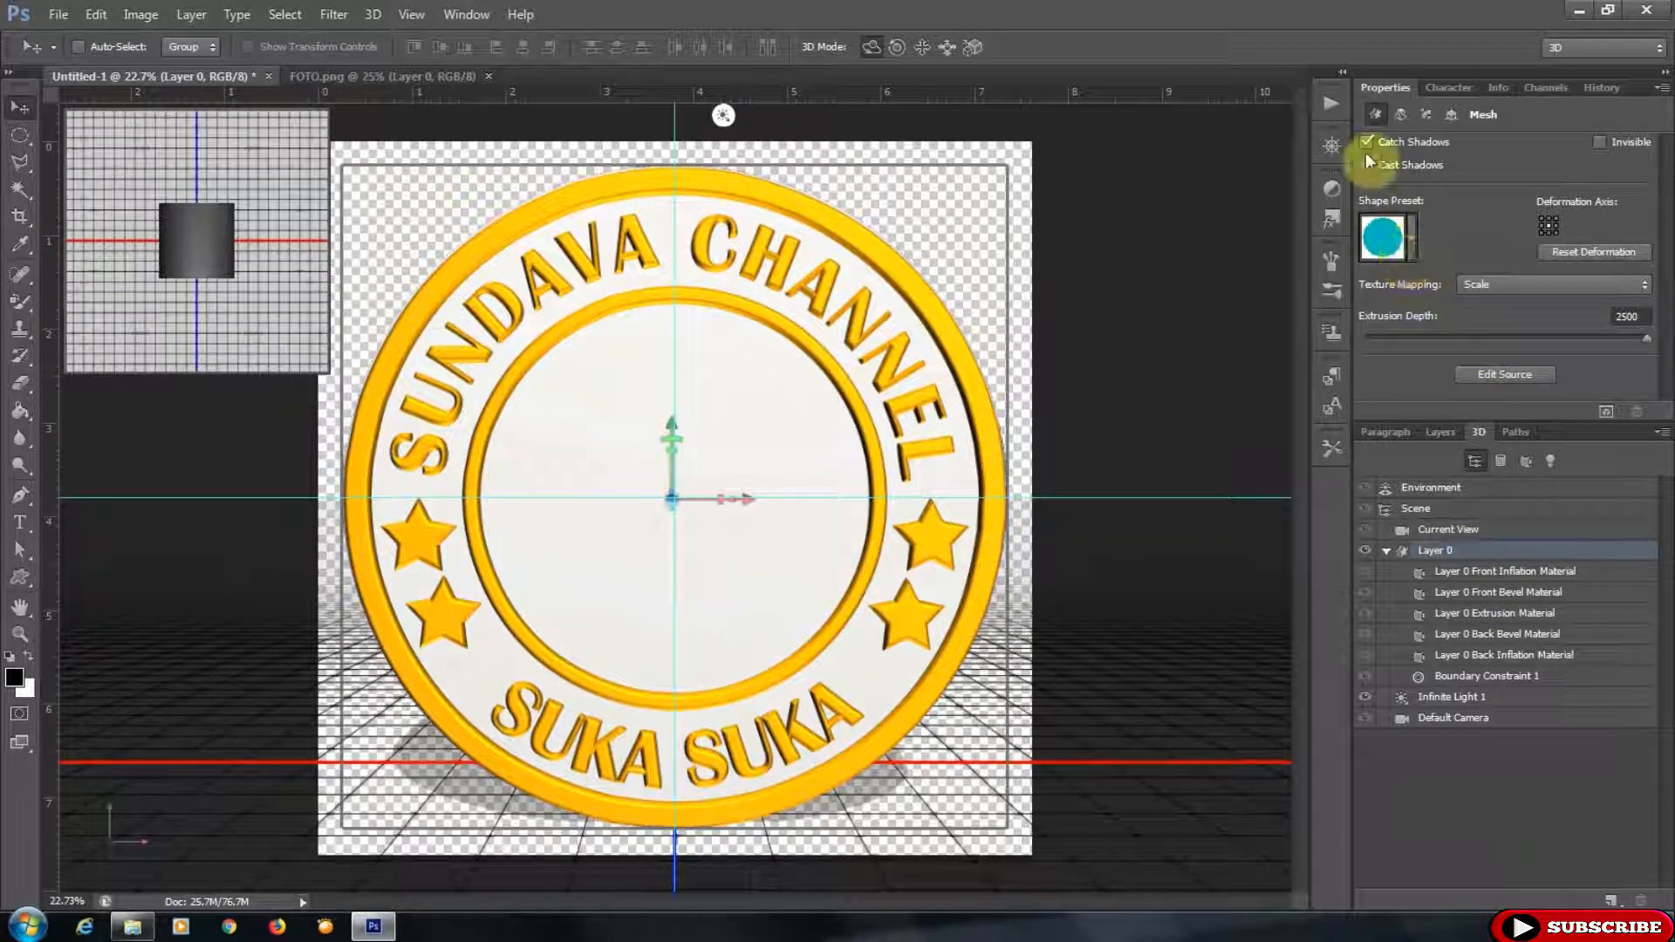
{"action": "left_click", "coordinate": [1367, 141]}
{"action": "left_click", "coordinate": [1368, 141]}
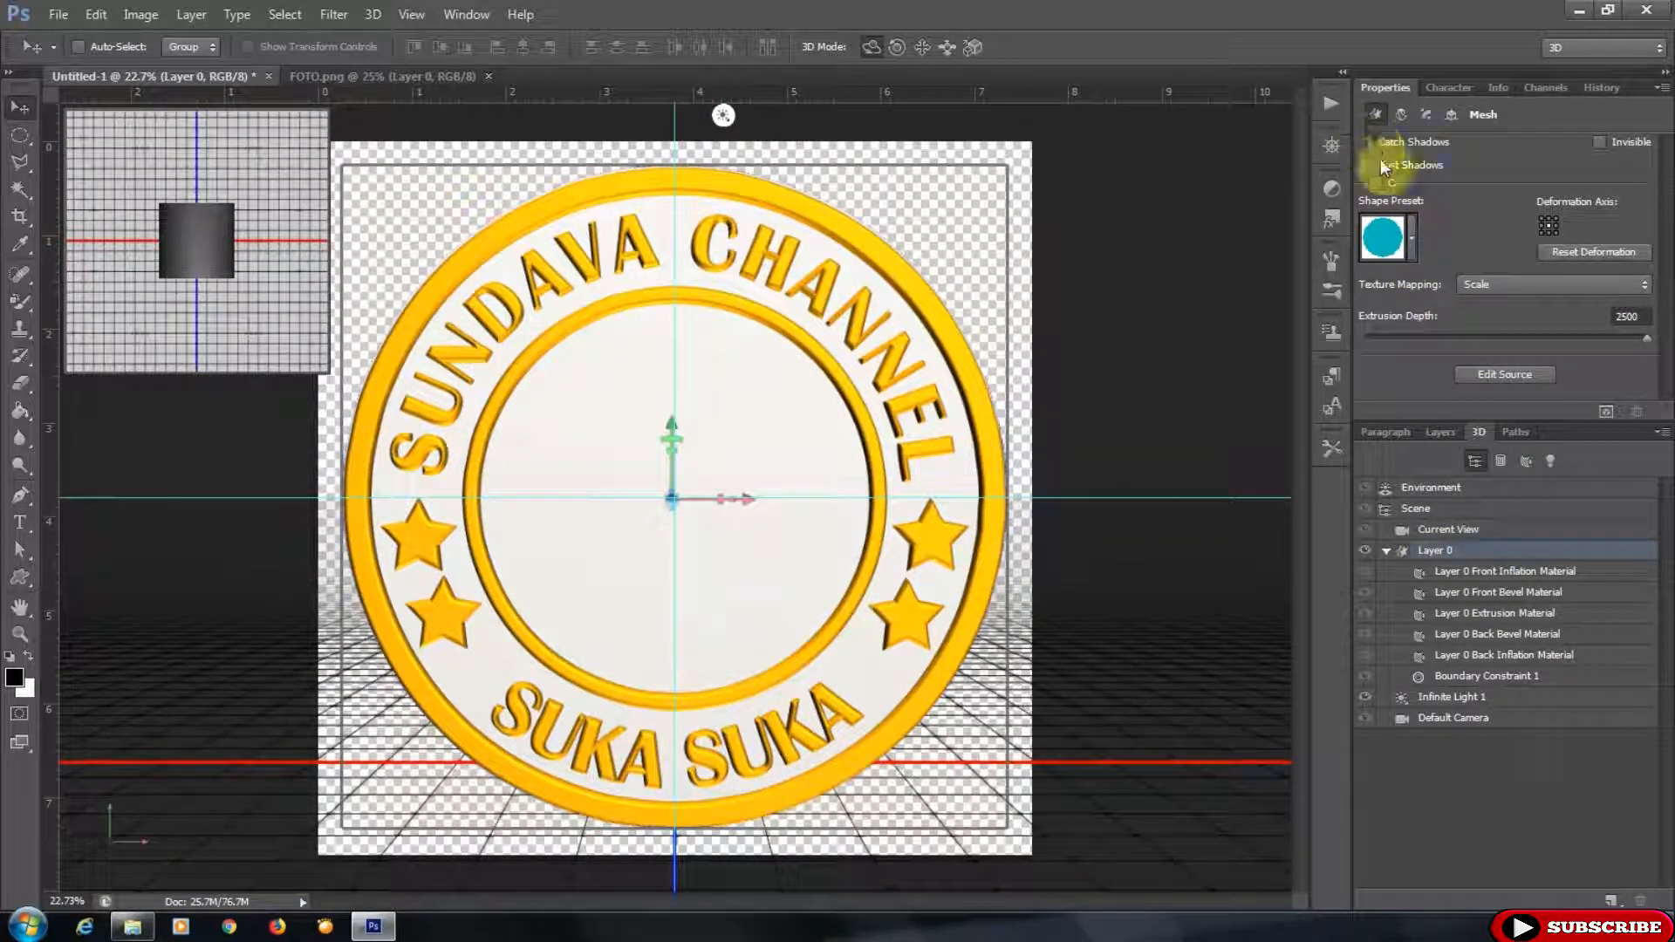
- Apply an inflated shape preset to the Layer 0 mesh and set its extrusion depth to 35
{"action": "left_click", "coordinate": [1414, 233]}
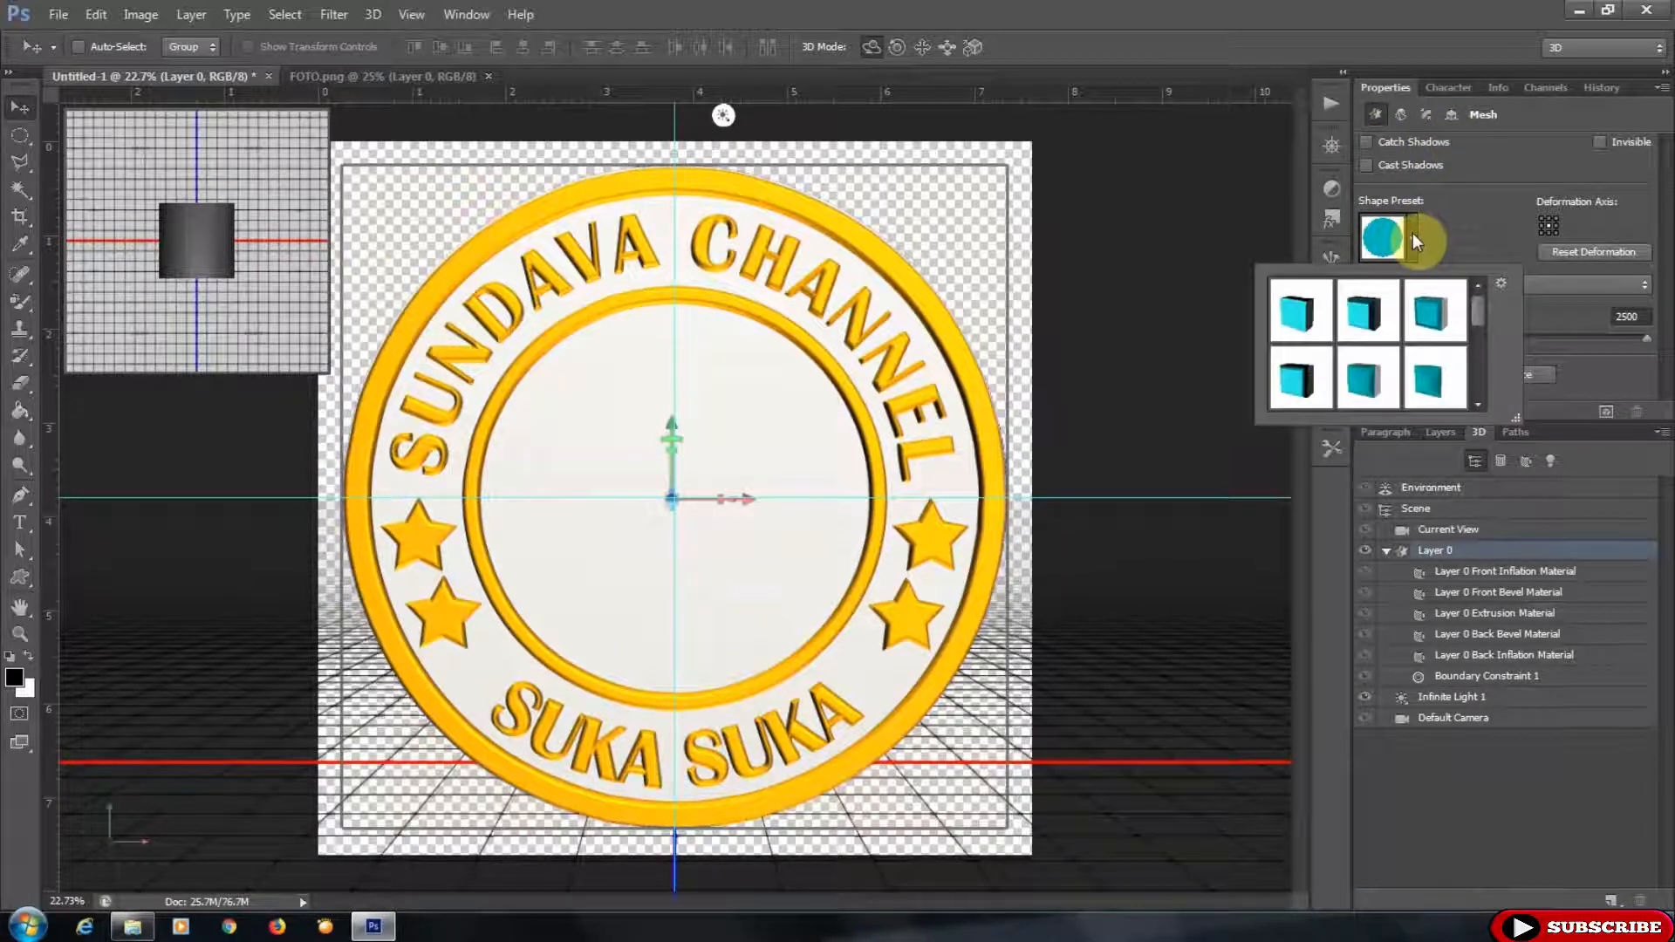
{"action": "left_click", "coordinate": [1361, 383]}
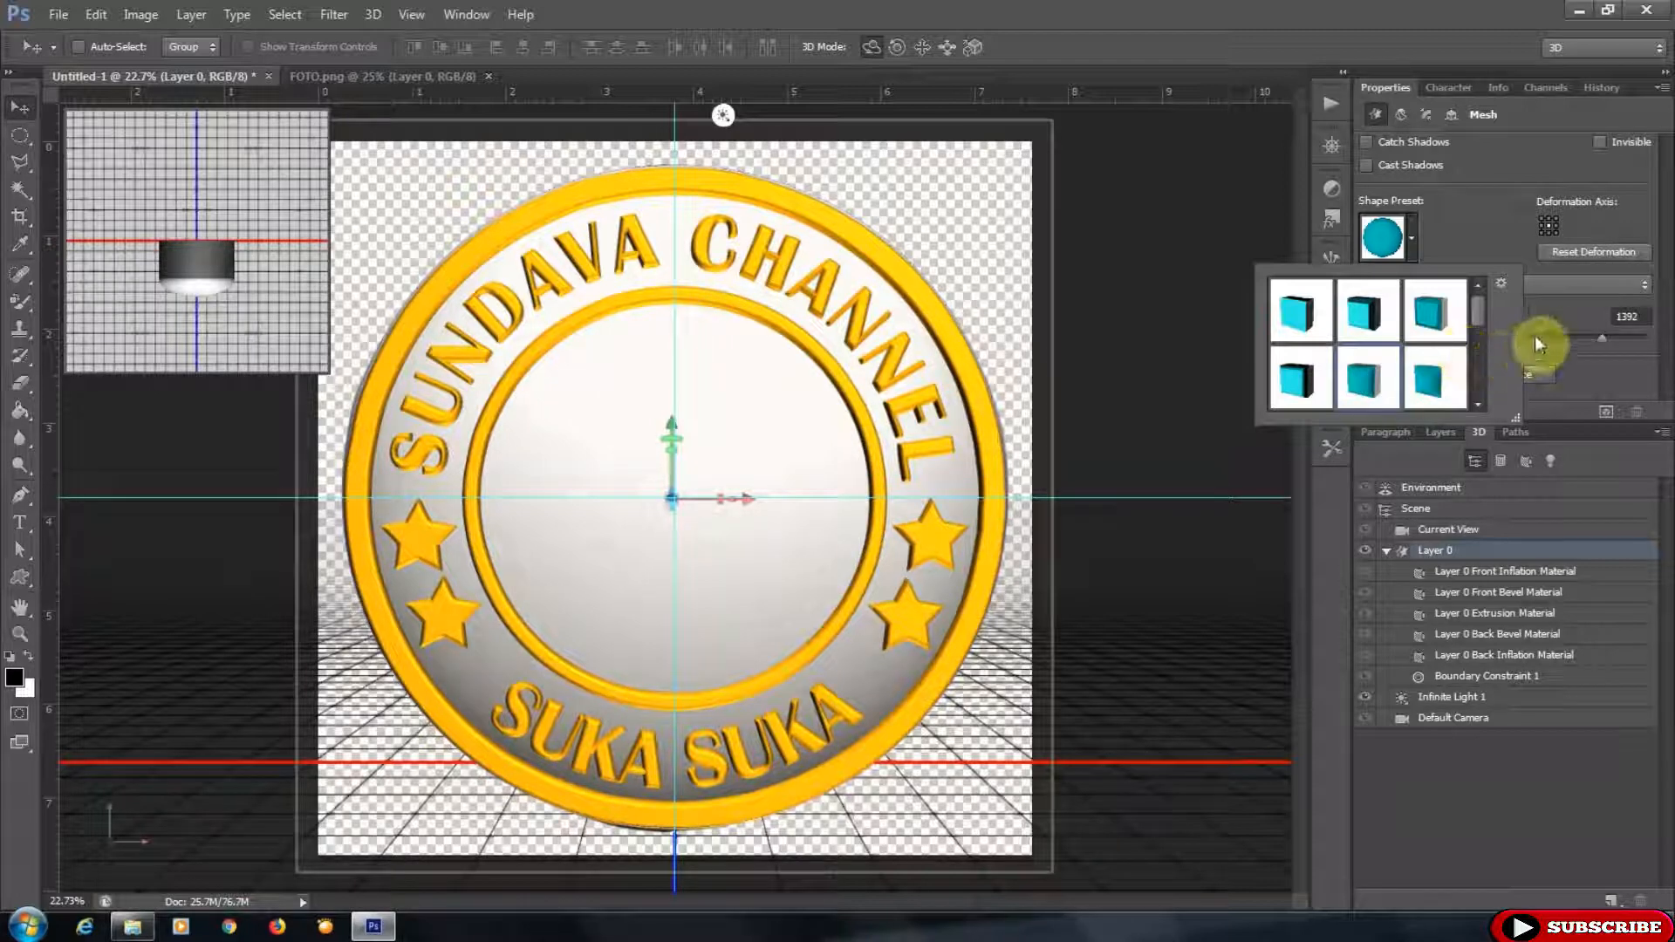
{"action": "left_click", "coordinate": [1605, 317]}
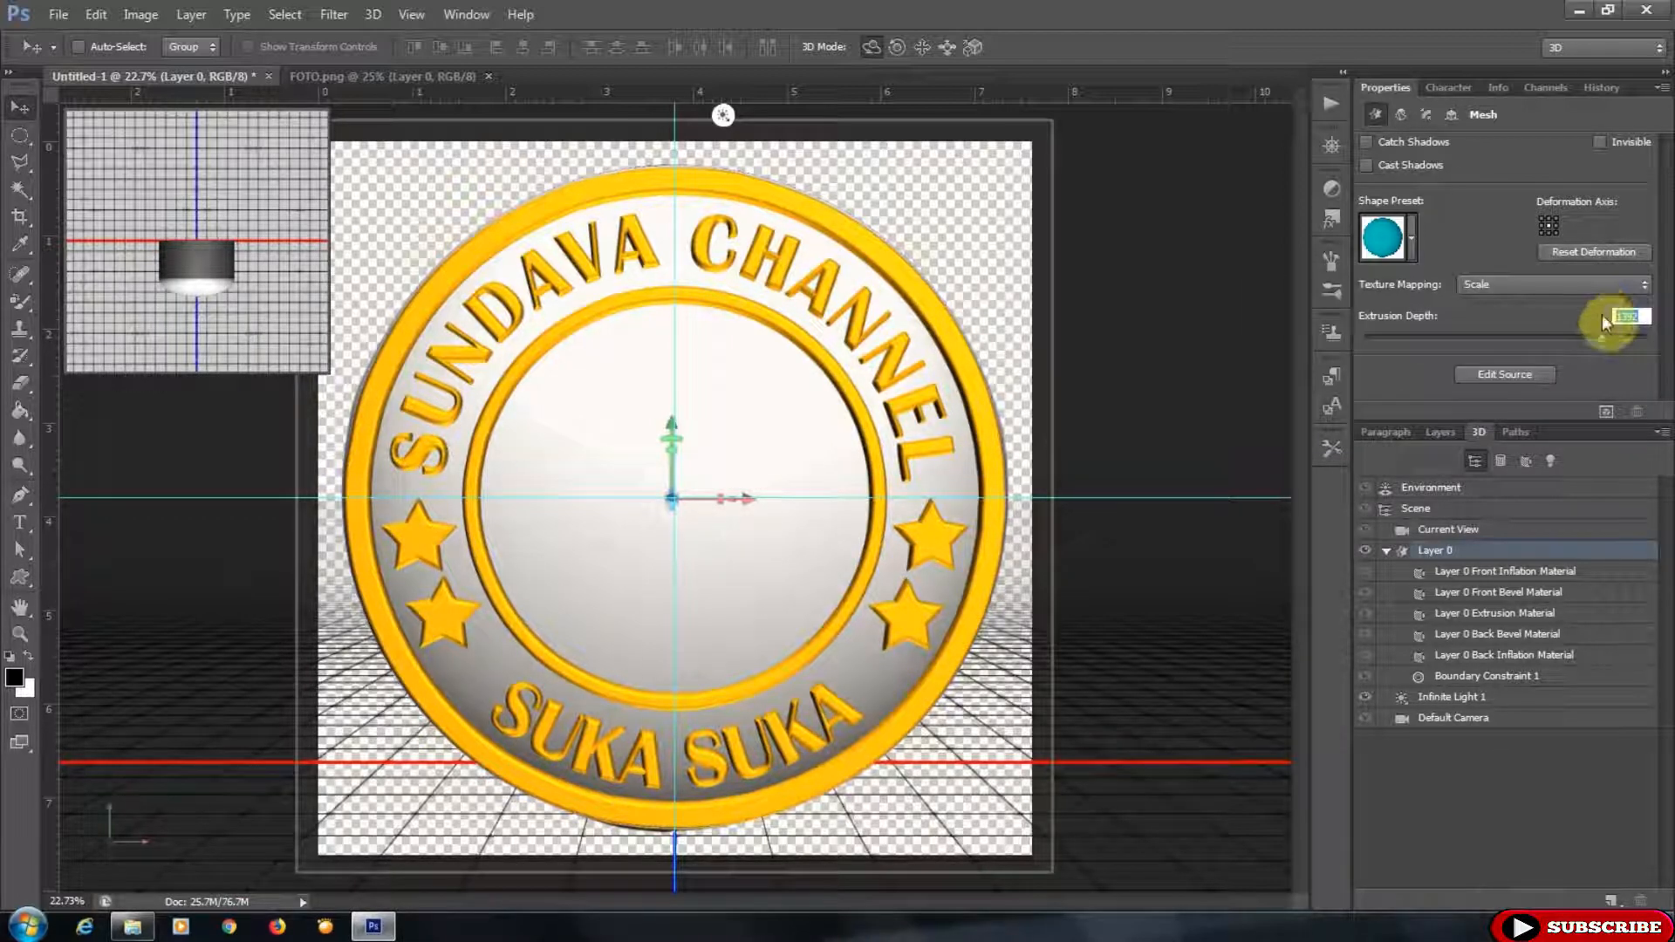
{"action": "type", "text": "35"}
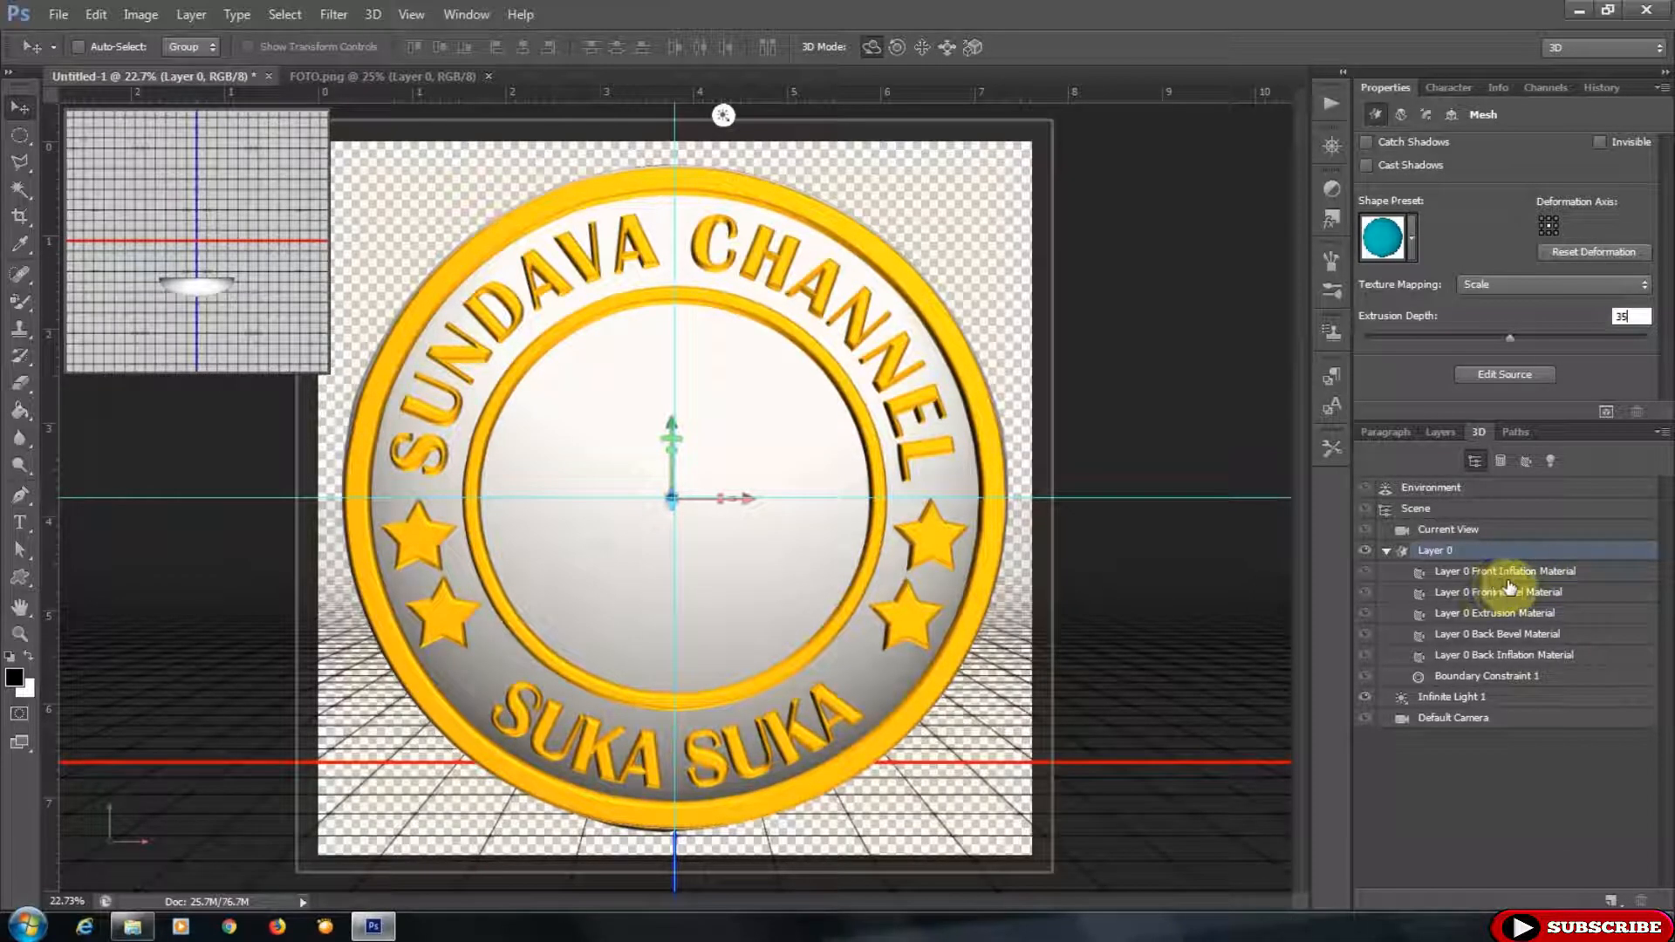
- Apply the gold Lingkaran Front Inflation Material to Layer 0's front inflation material
{"action": "left_click", "coordinate": [1509, 579]}
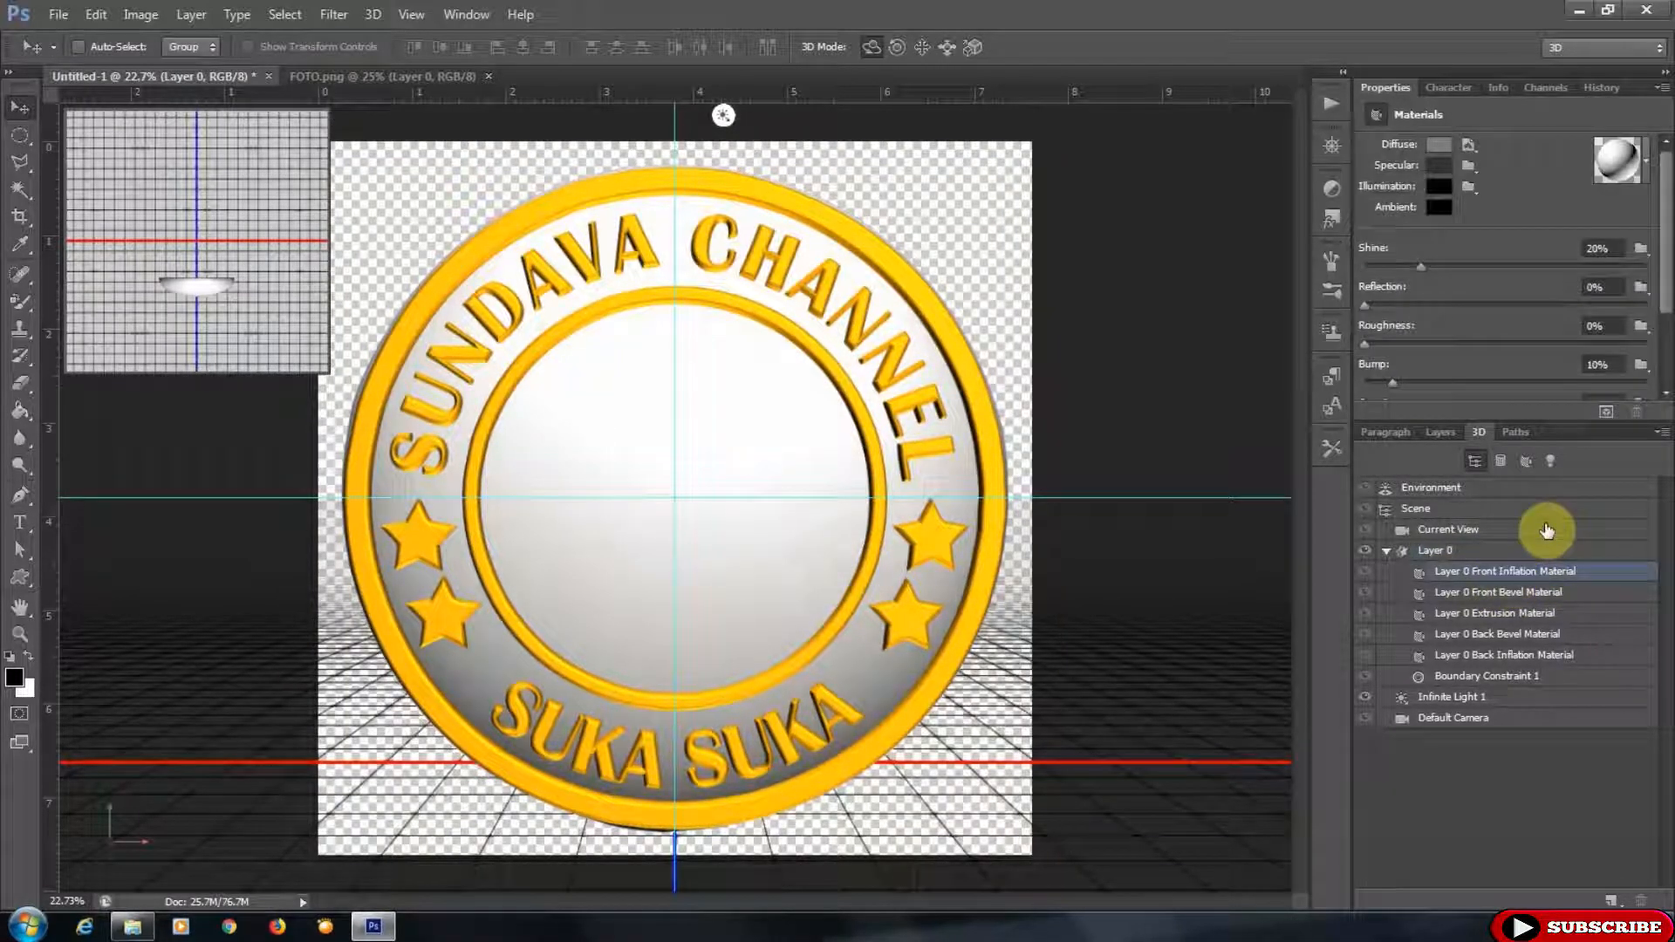
{"action": "left_click", "coordinate": [1620, 163]}
{"action": "left_click", "coordinate": [1629, 211]}
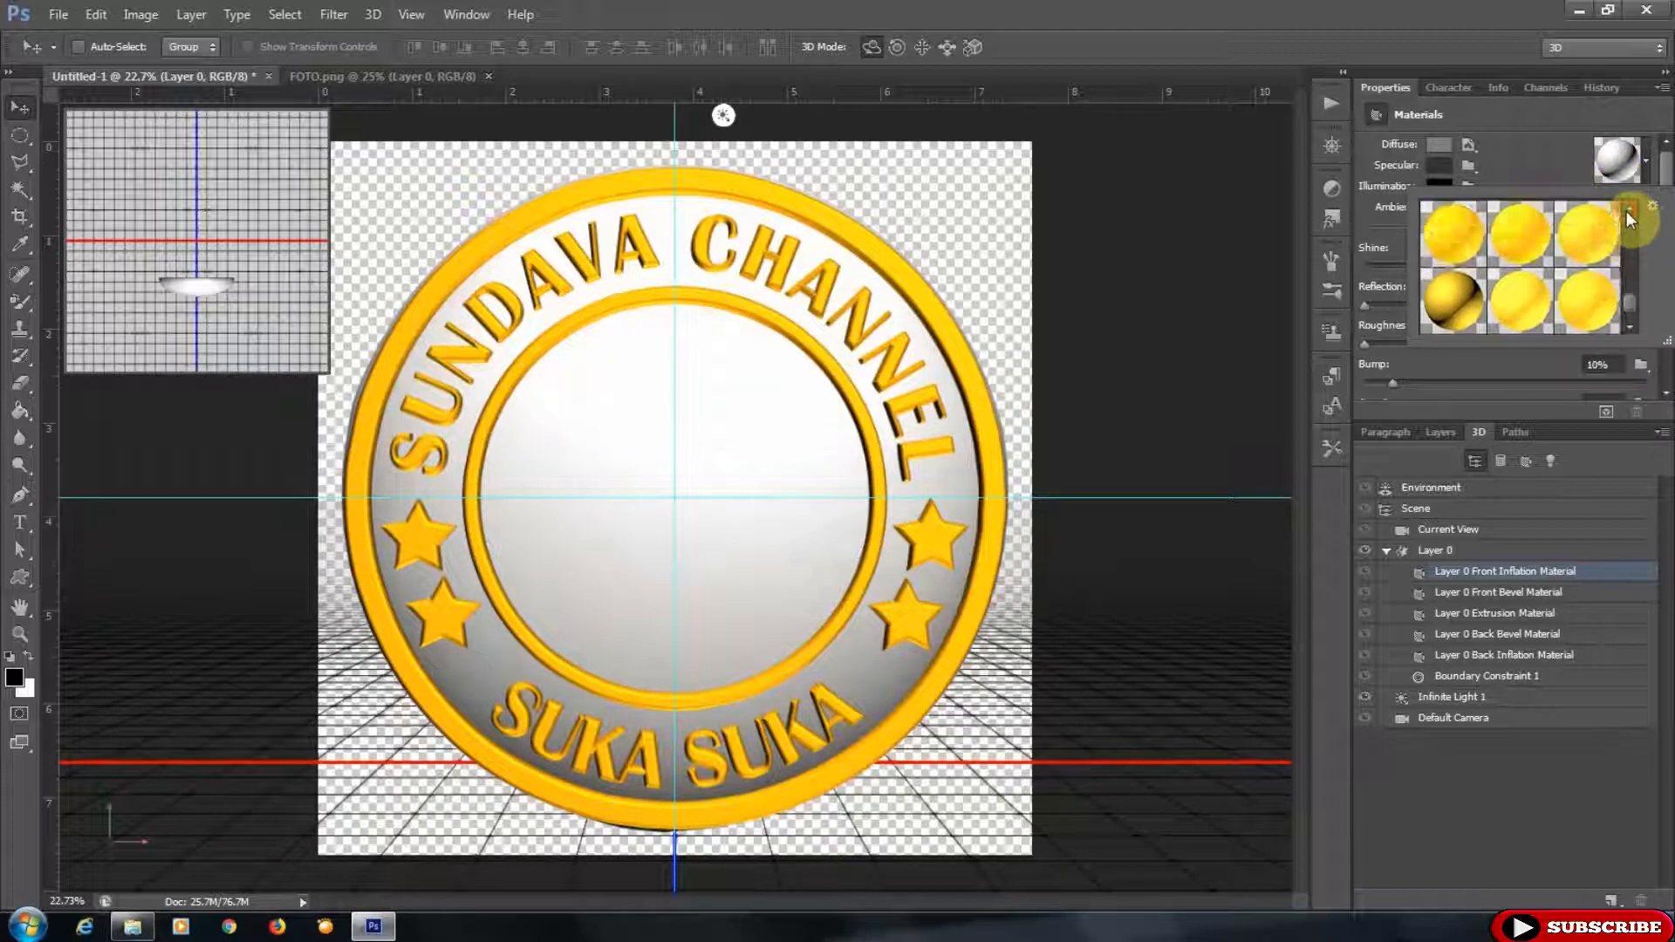
{"action": "left_click", "coordinate": [1628, 211]}
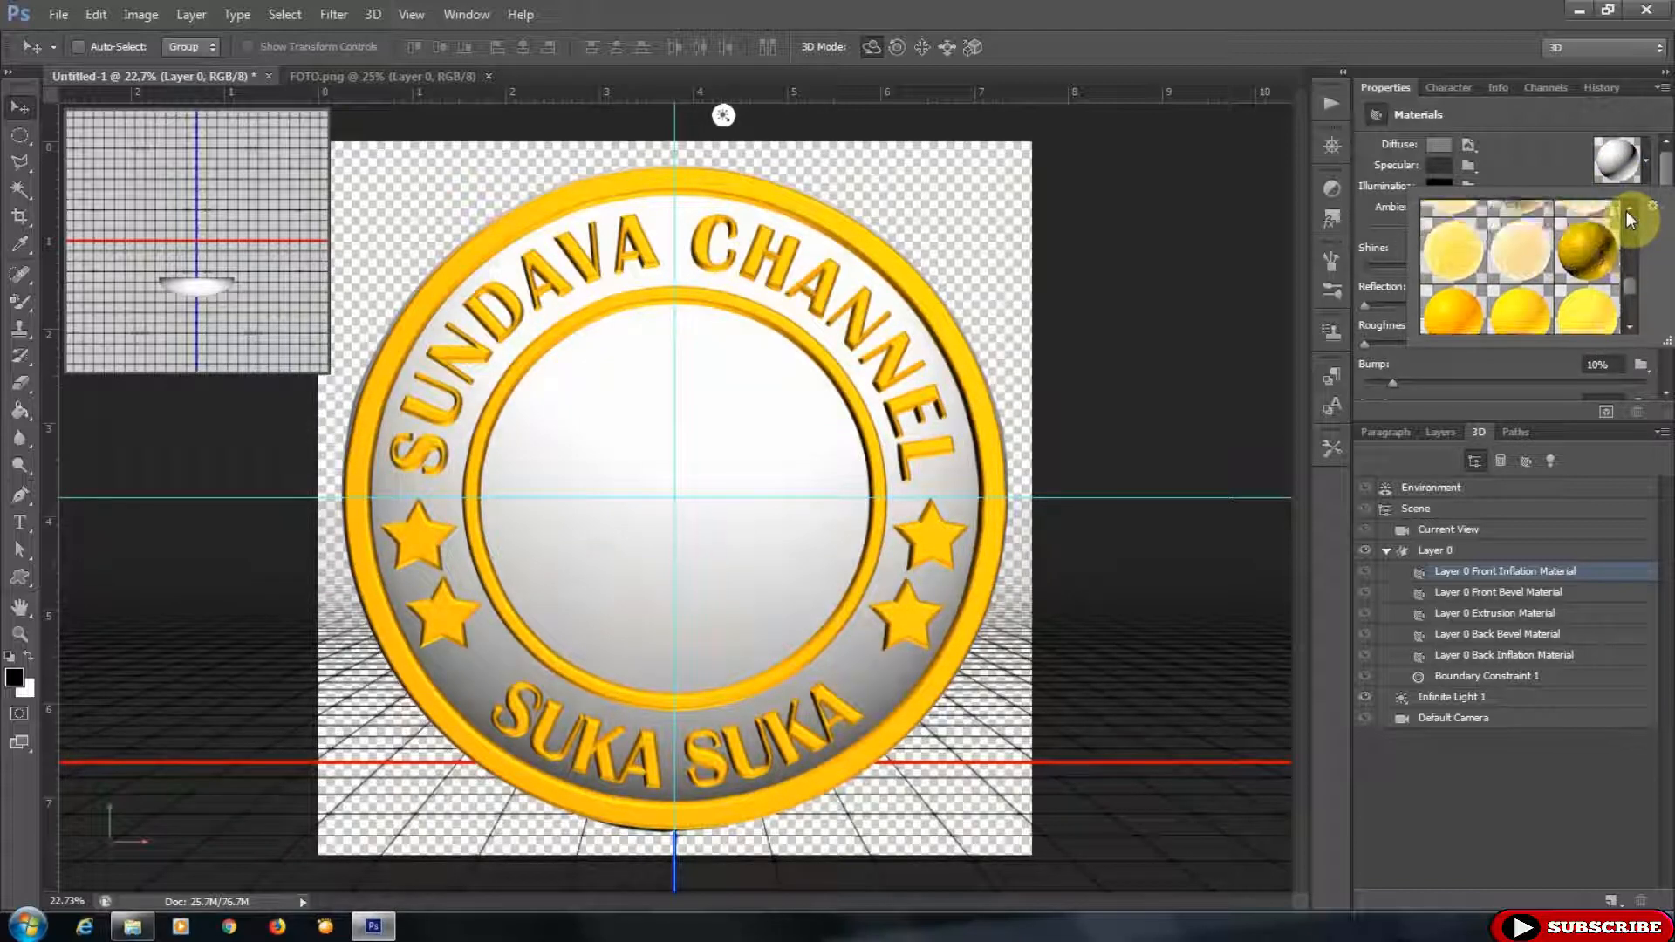
{"action": "left_click", "coordinate": [1587, 253]}
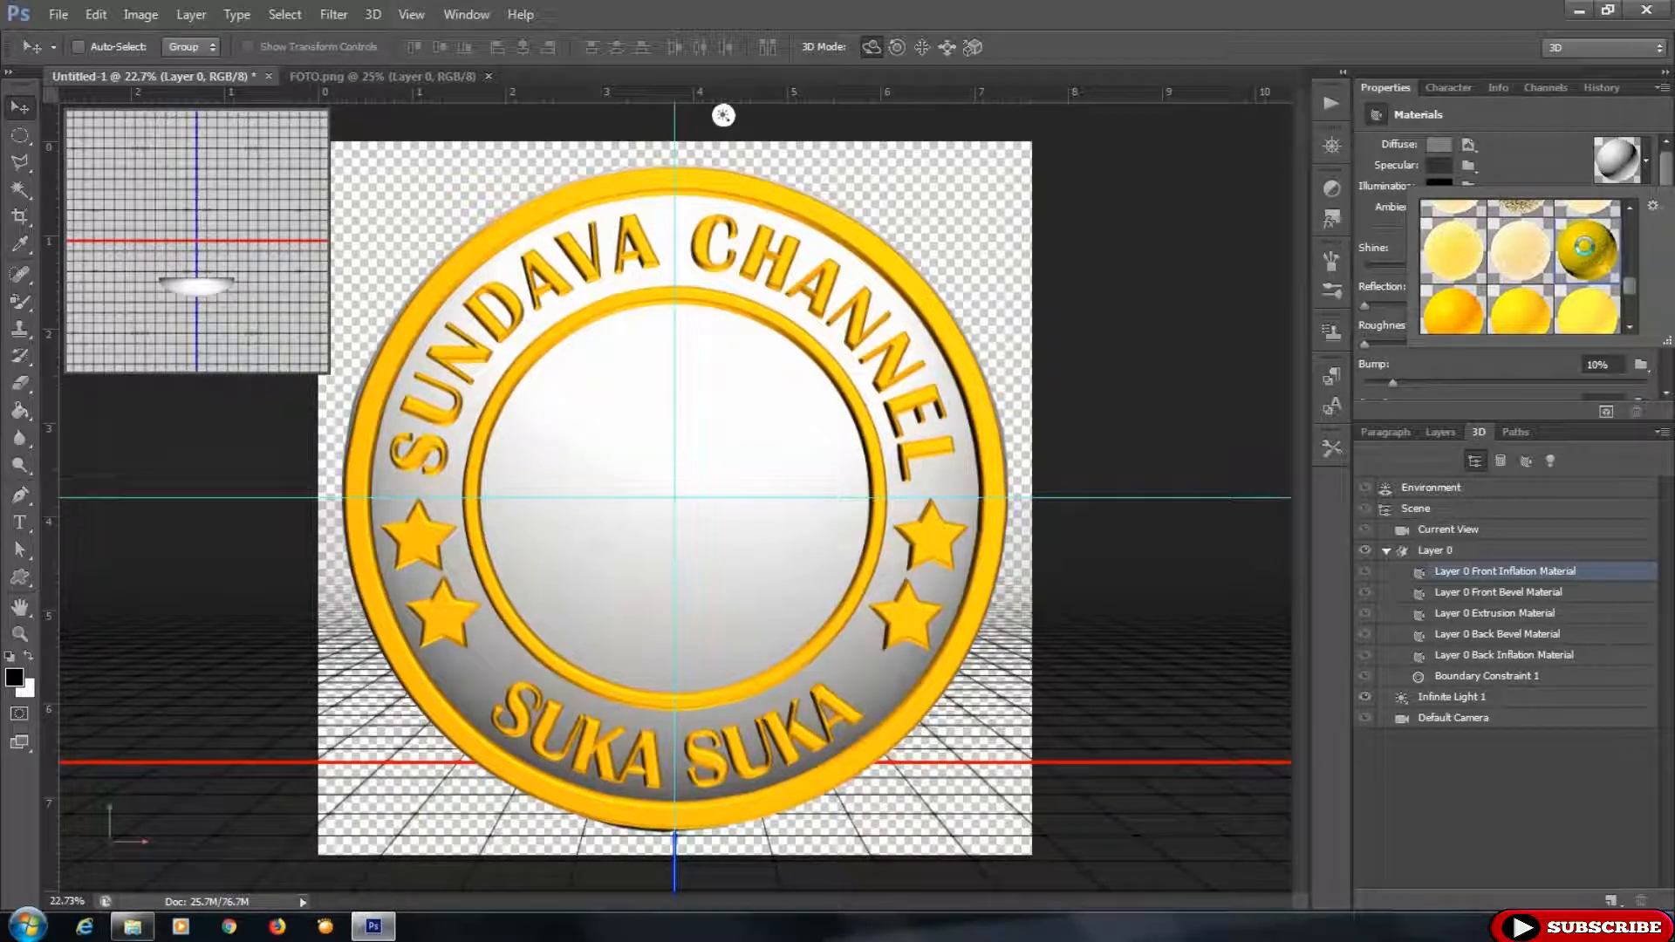
{"action": "left_click", "coordinate": [1551, 170]}
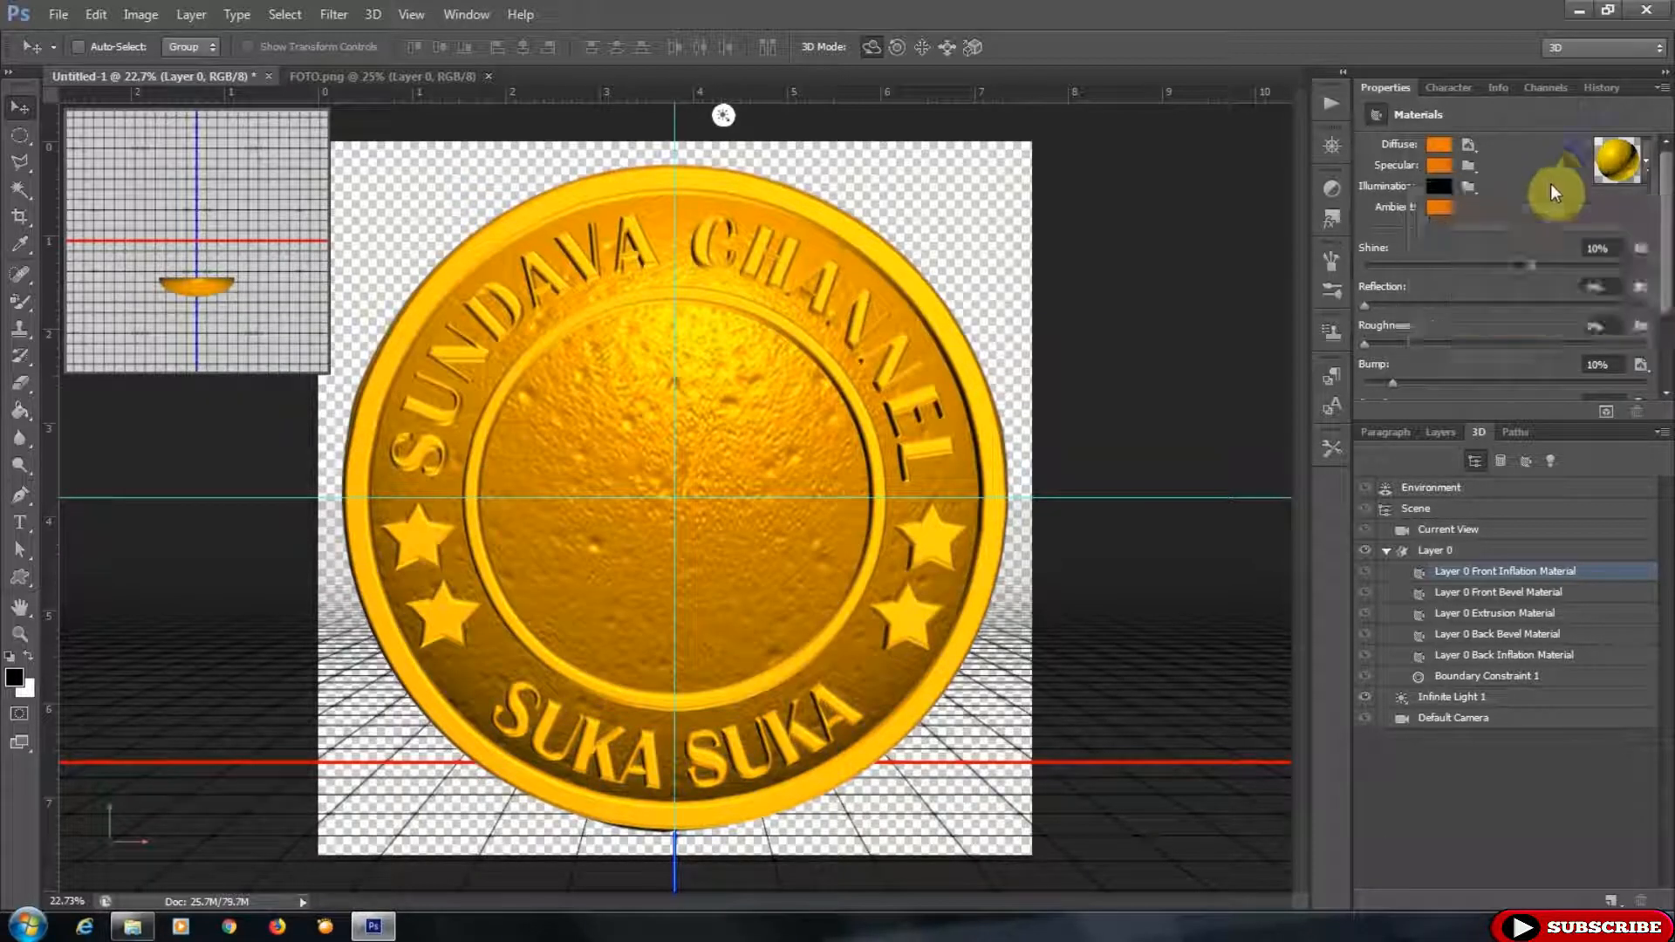
- Set the front inflation material's bump to 2%
{"action": "left_click", "coordinate": [1601, 363]}
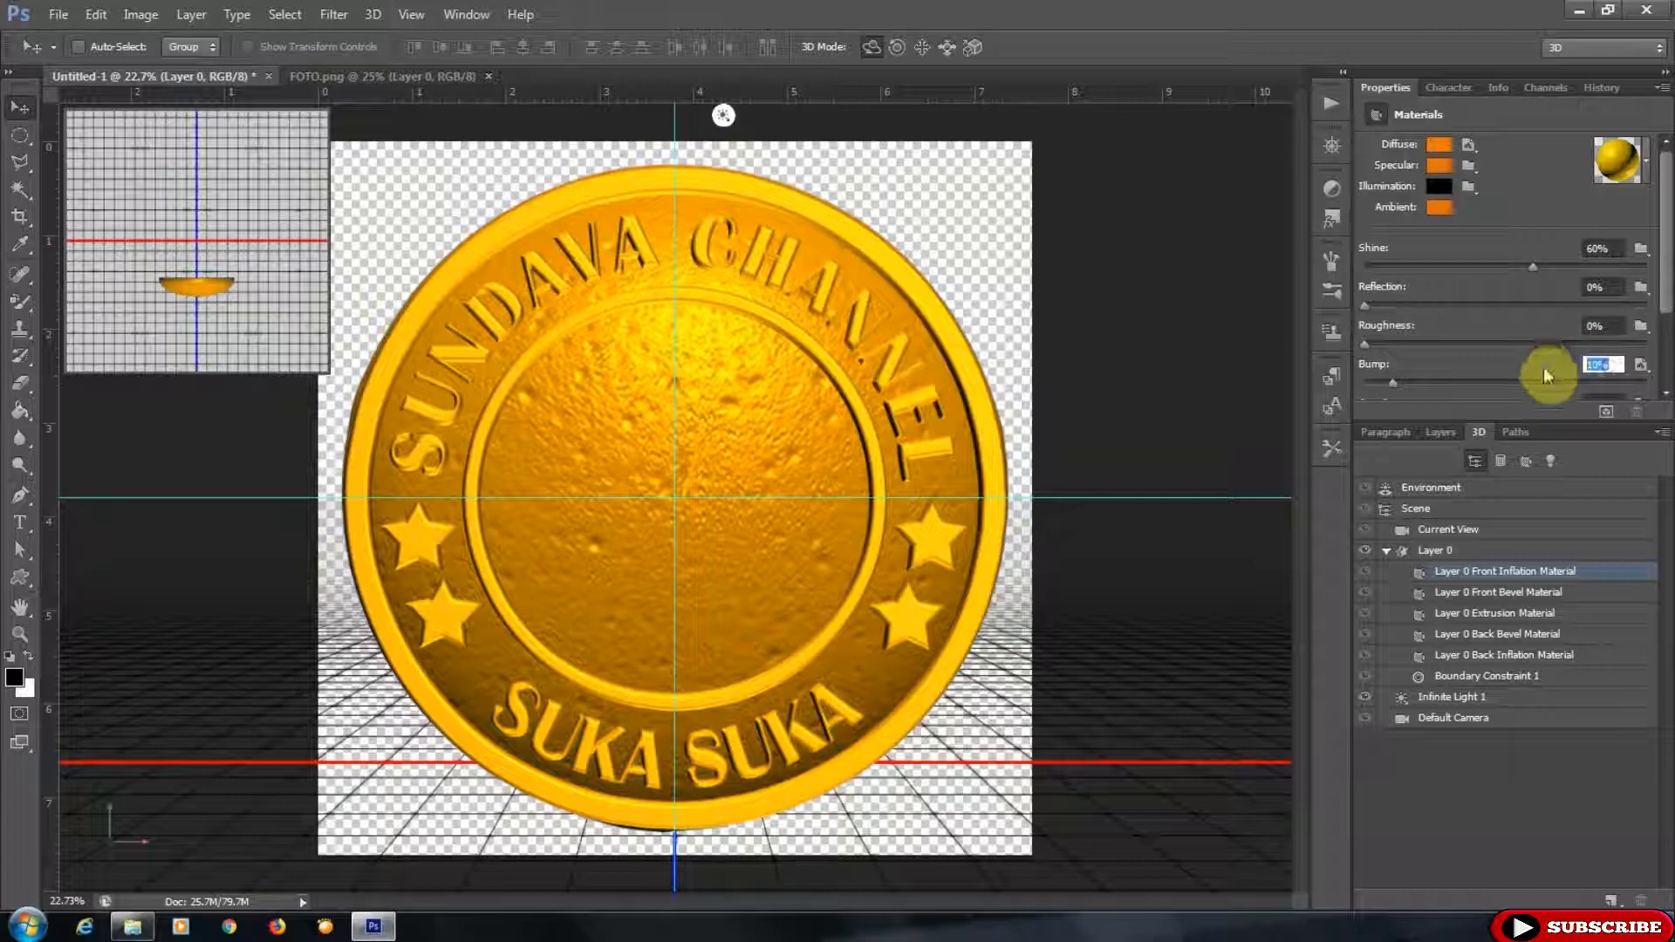
{"action": "type", "text": "2"}
{"action": "key", "text": "Return"}
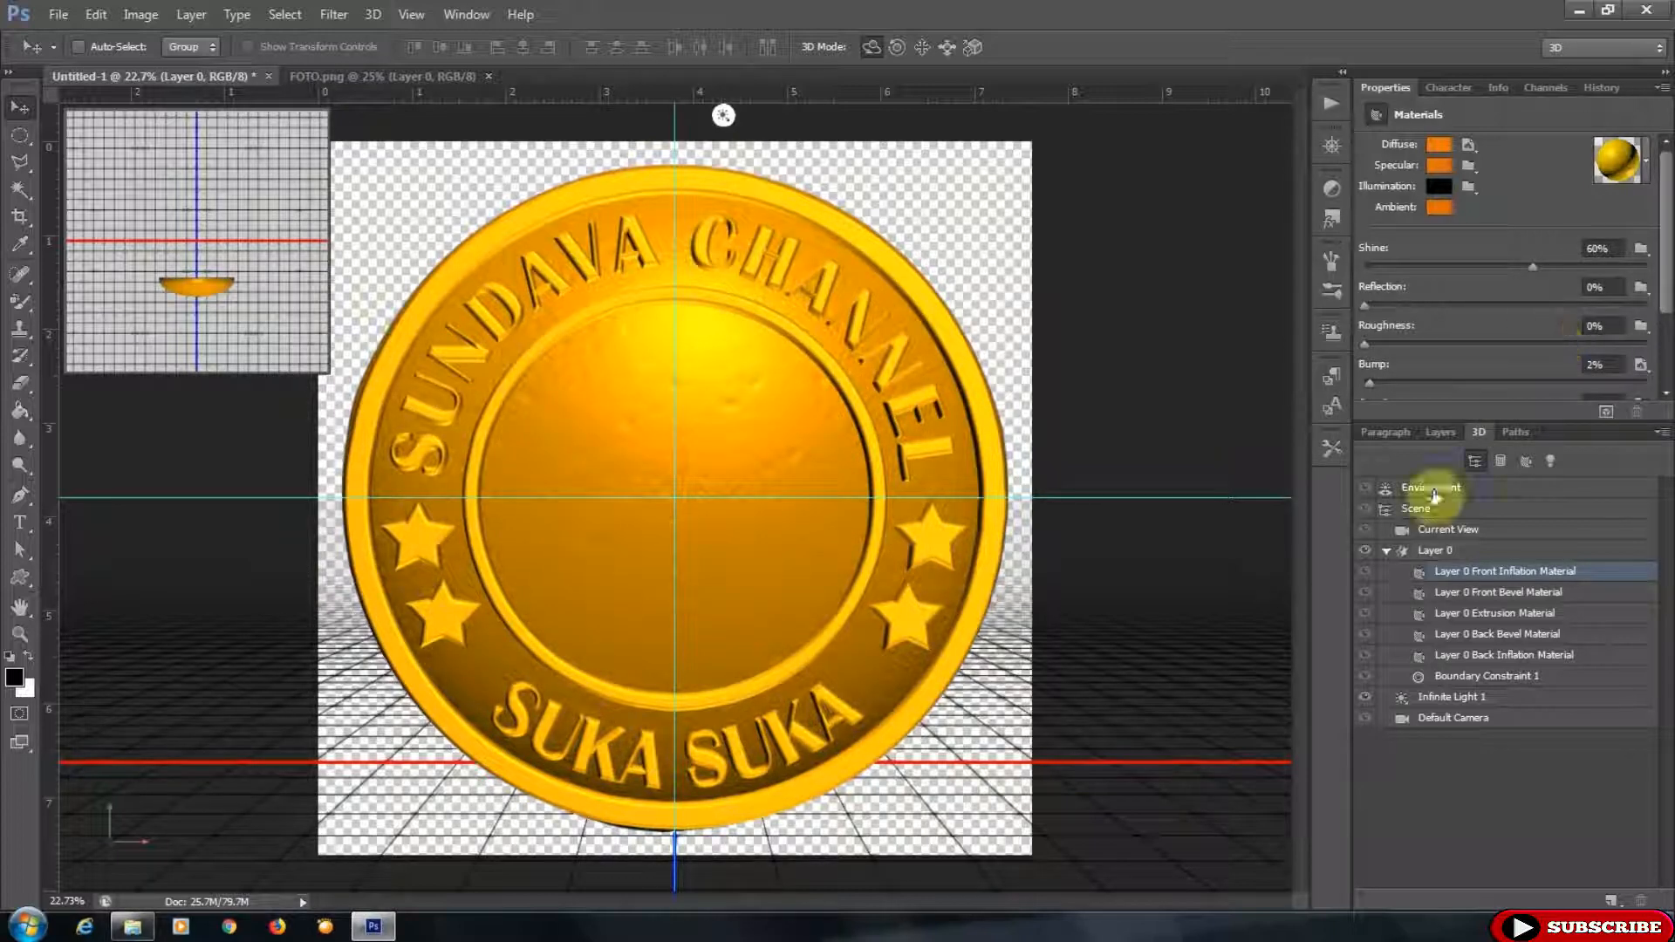
- Show the photo layer Layer 1 and make it the active layer
{"action": "left_click", "coordinate": [1439, 431]}
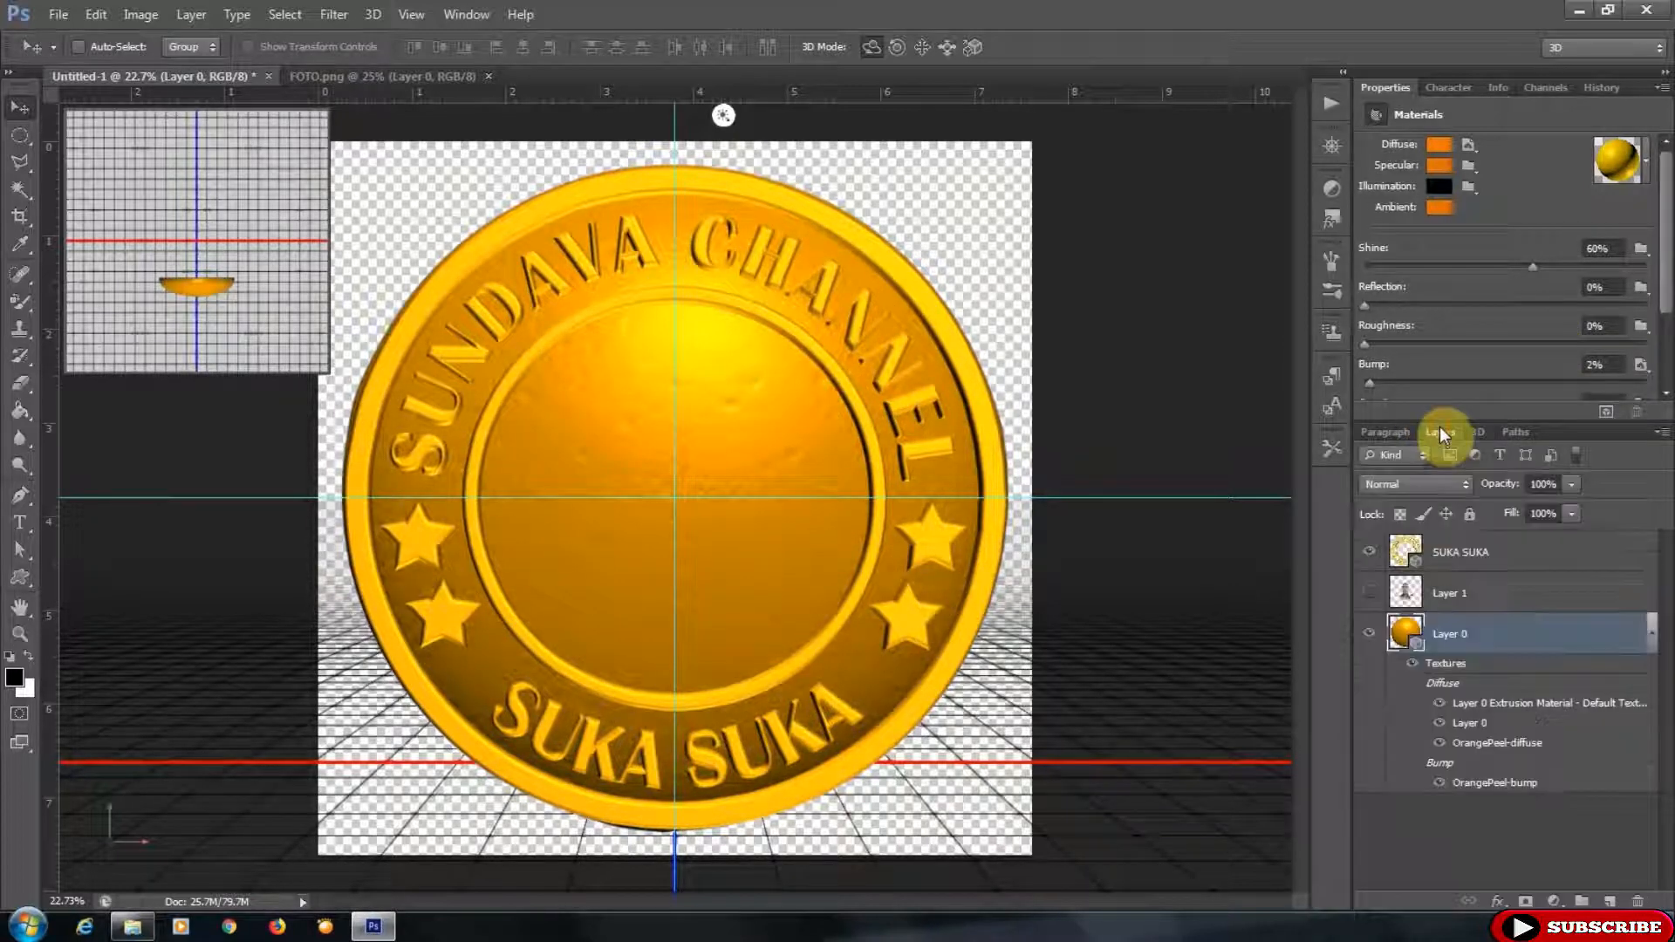
{"action": "left_click", "coordinate": [1372, 595]}
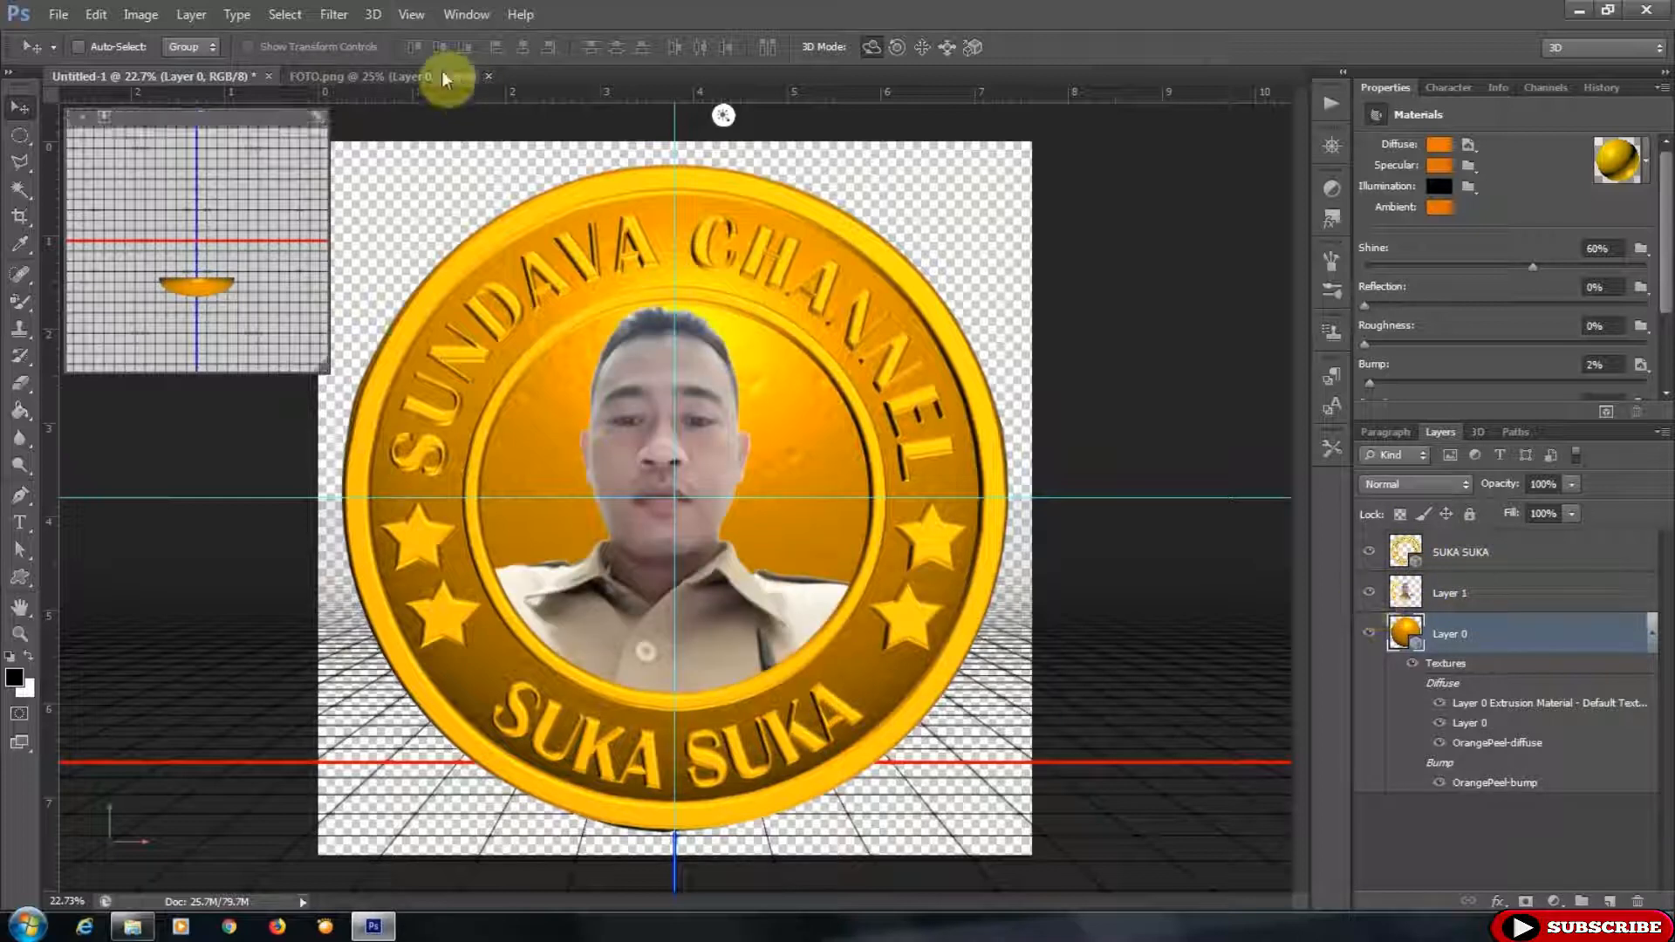
{"action": "left_click", "coordinate": [138, 15]}
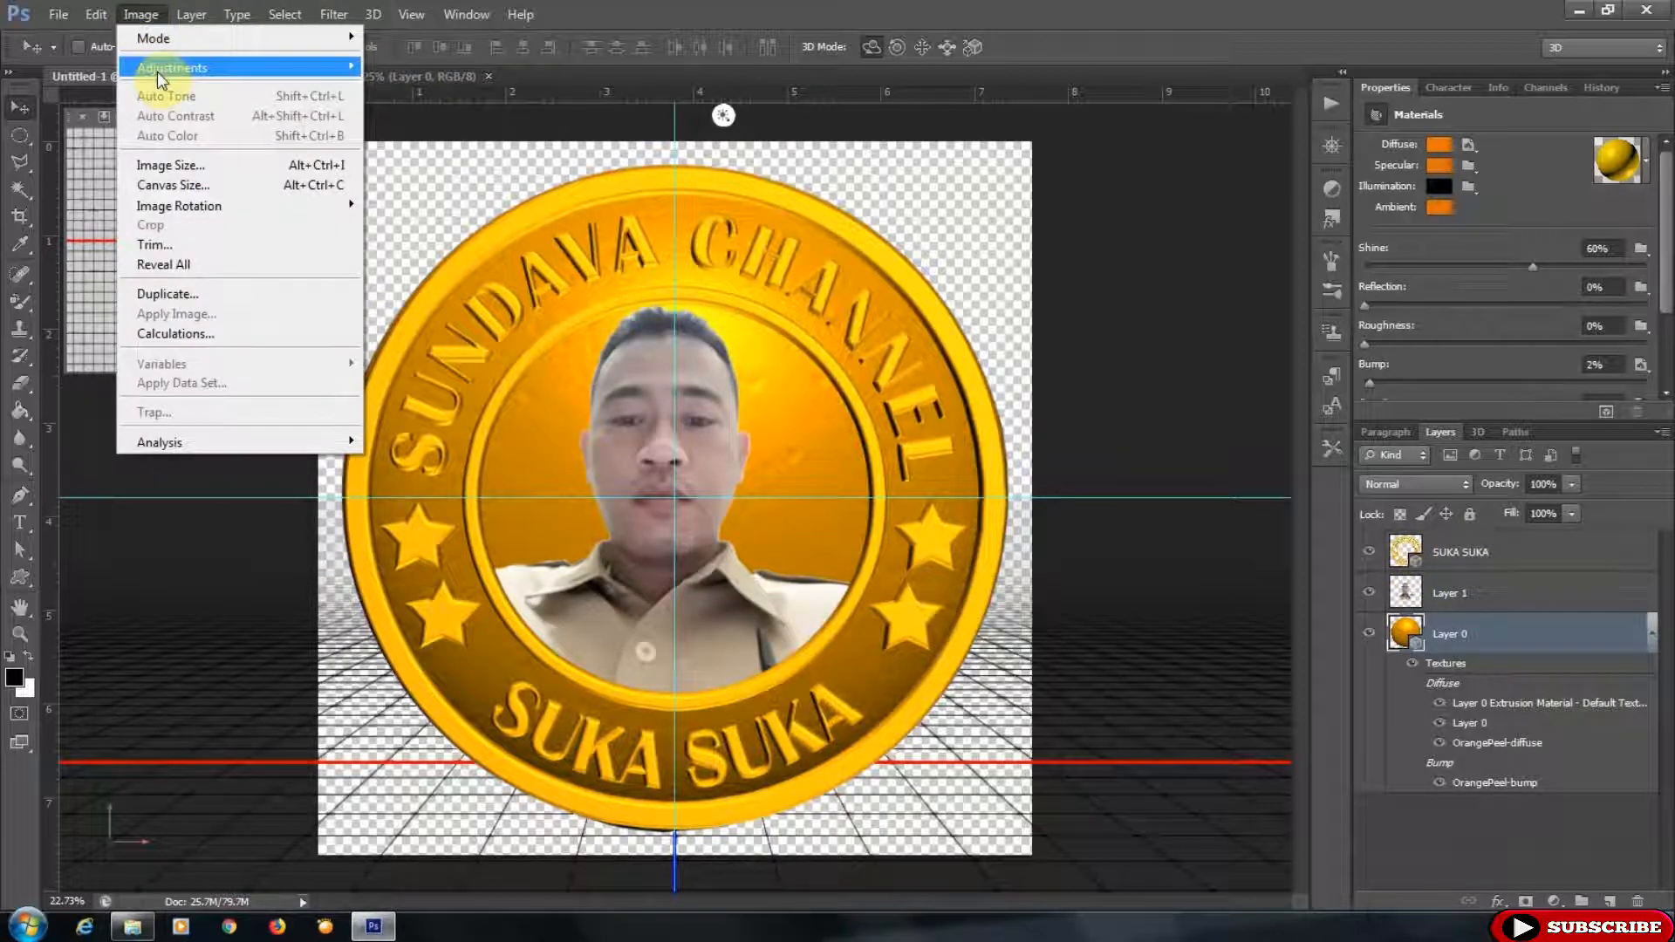
{"action": "left_click", "coordinate": [684, 11]}
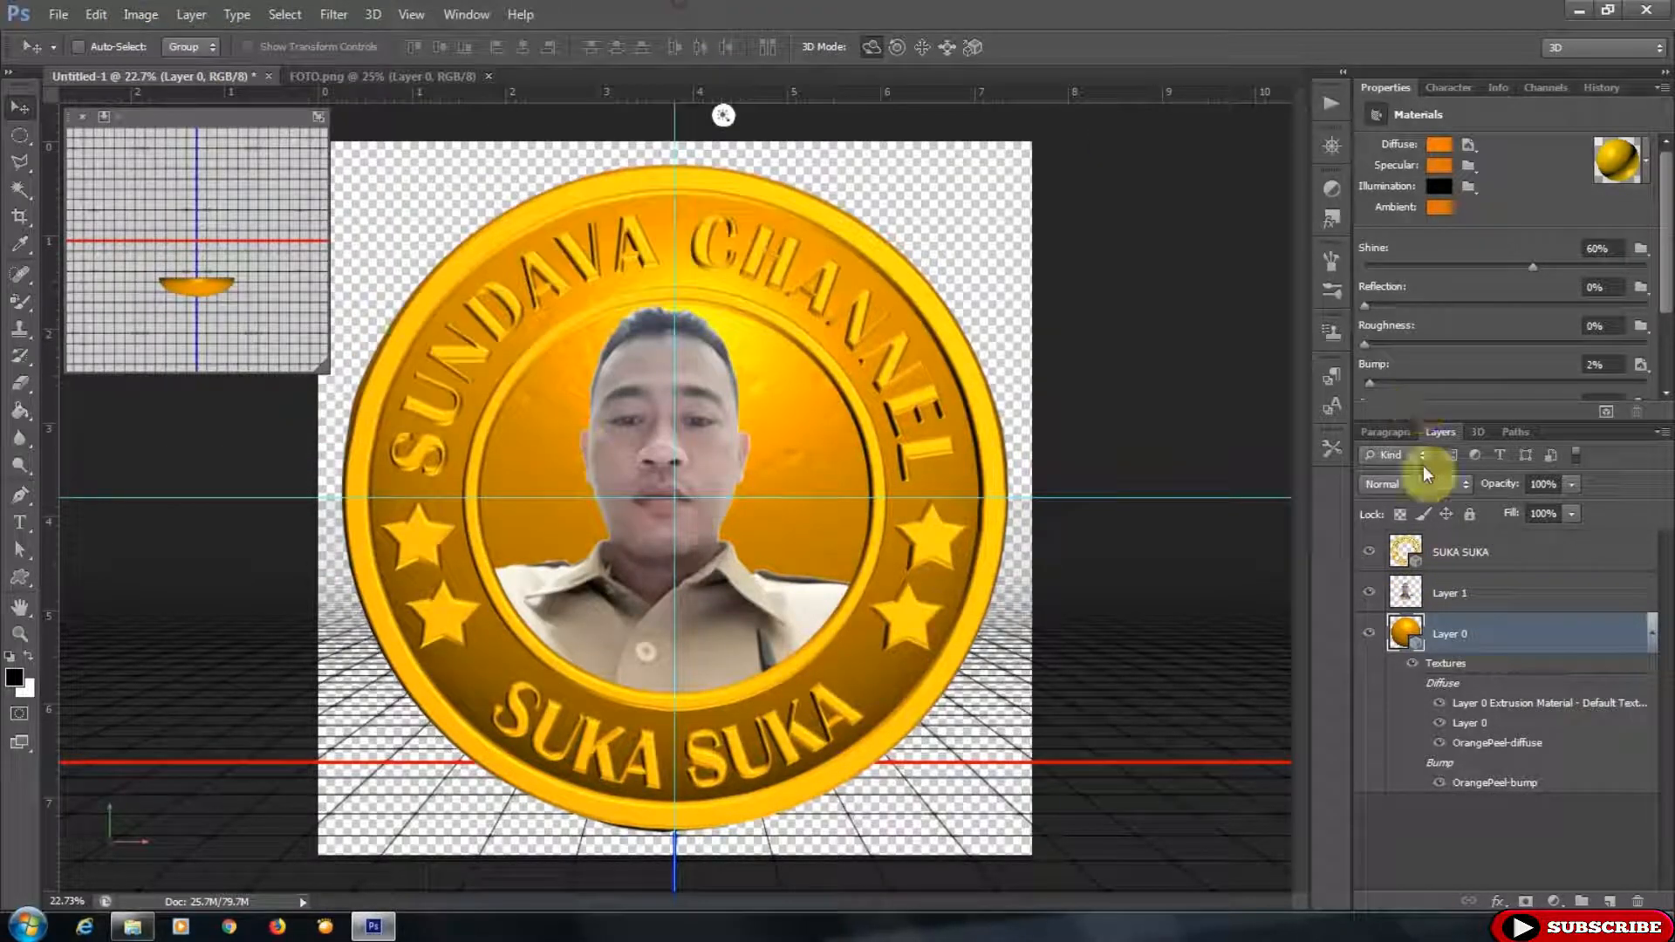
{"action": "left_click", "coordinate": [1468, 593]}
- Apply Levels to the photo layer with input levels 21 and 222 and output white level 254
{"action": "left_click", "coordinate": [138, 15]}
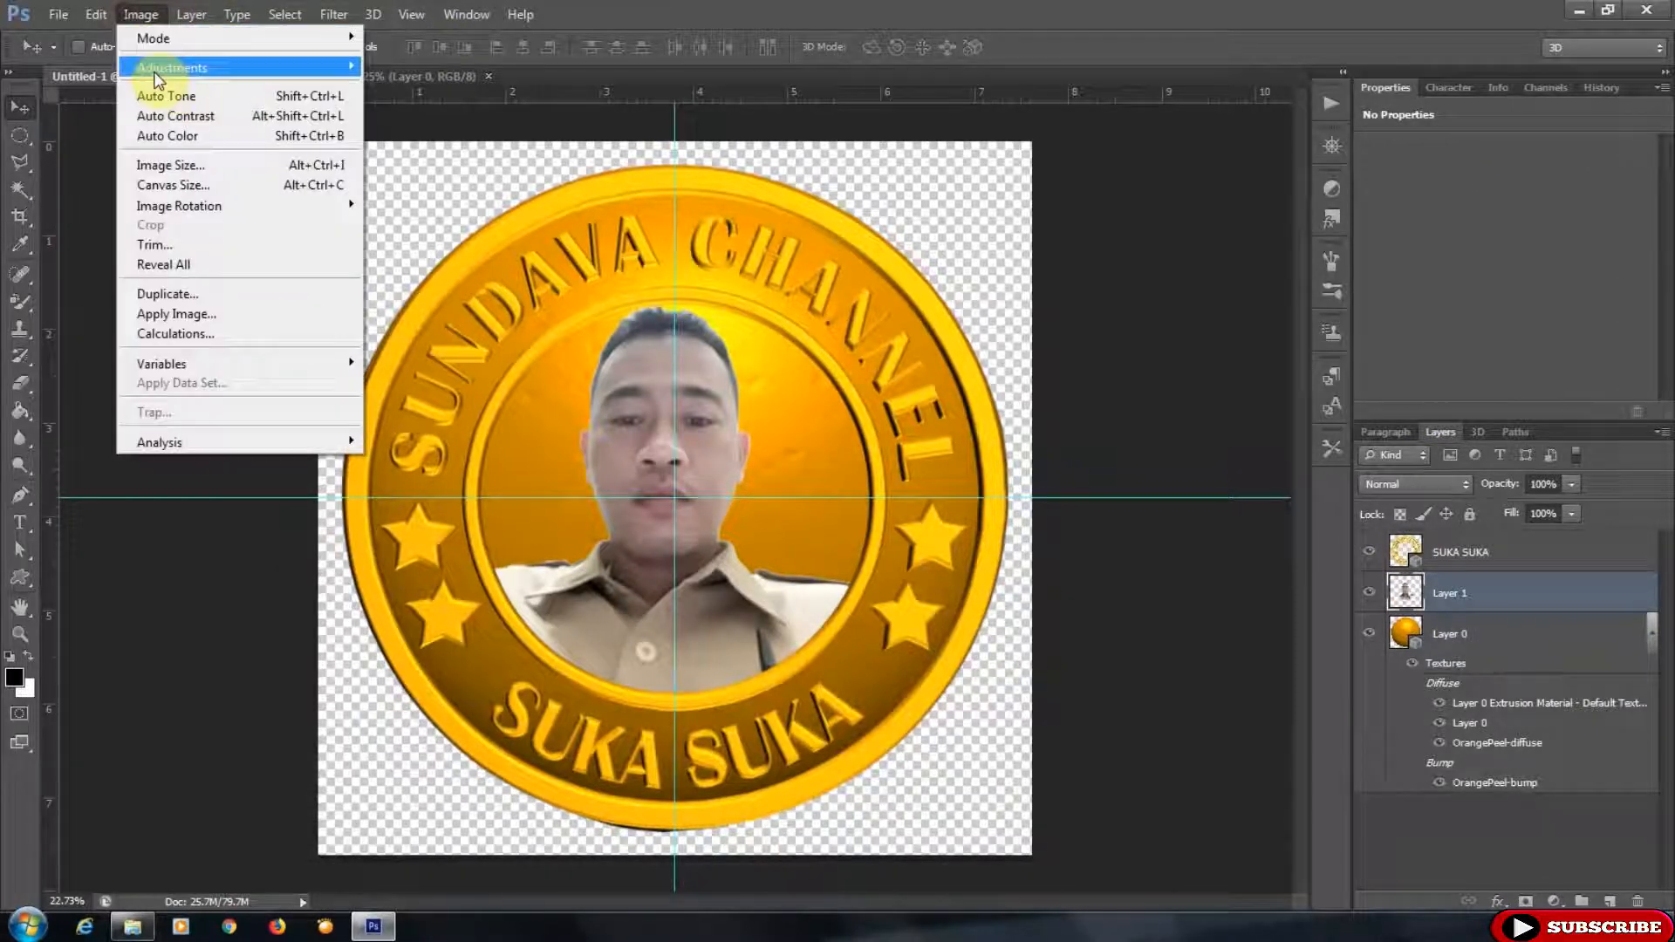
{"action": "mouse_move", "coordinate": [173, 70]}
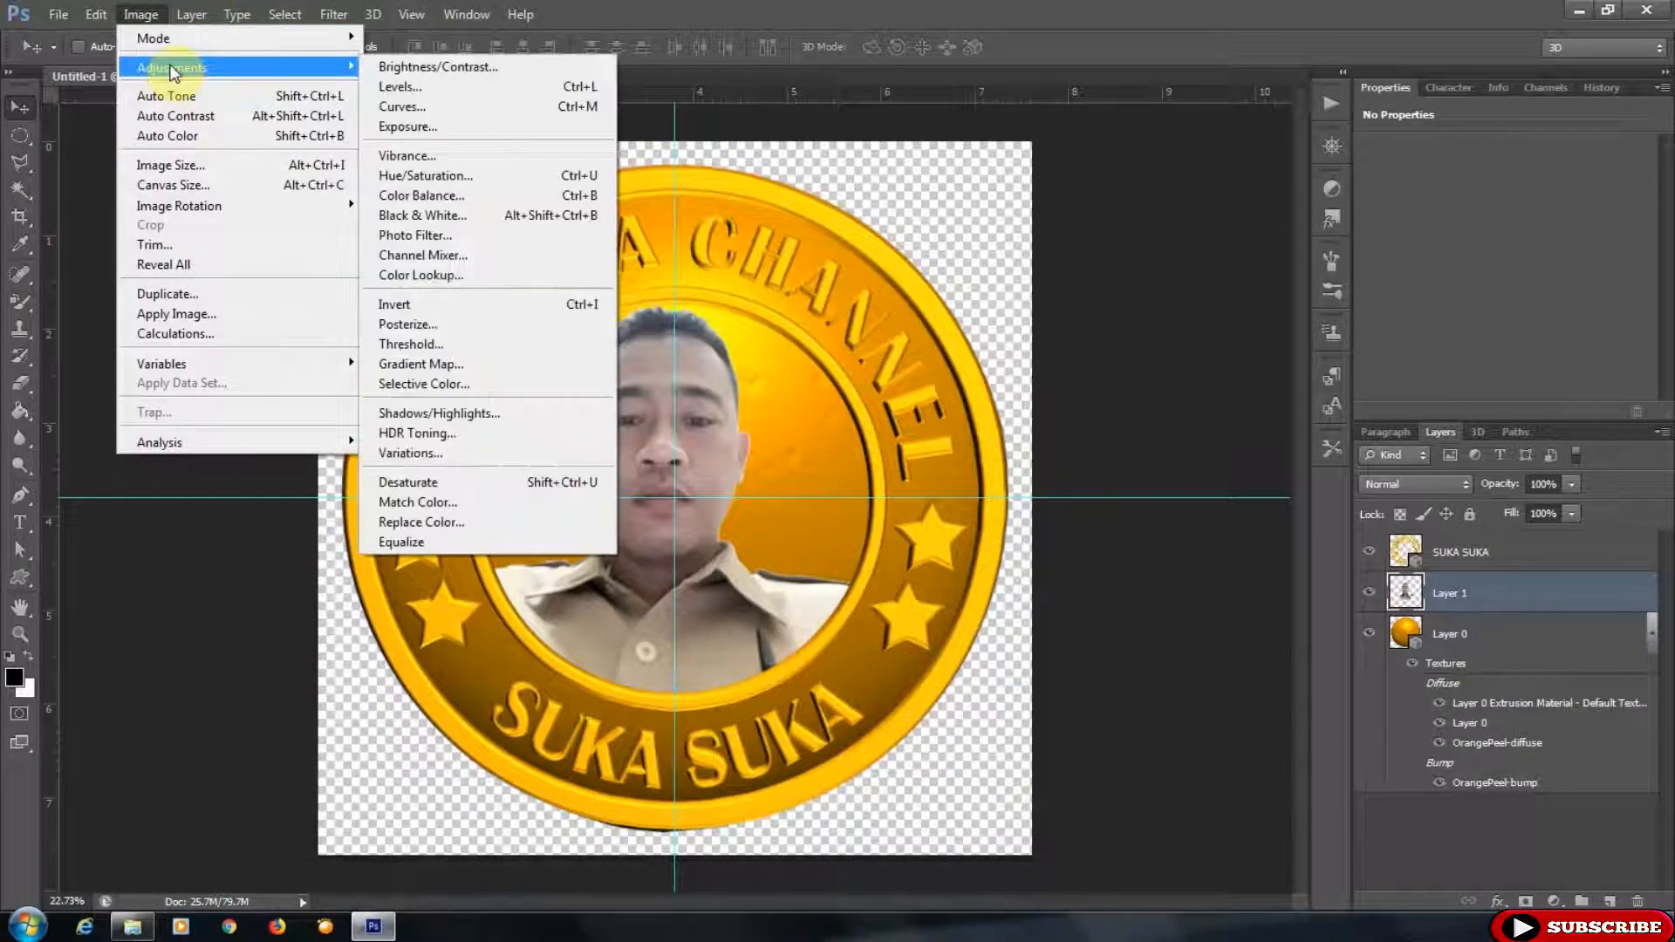
{"action": "left_click", "coordinate": [407, 87]}
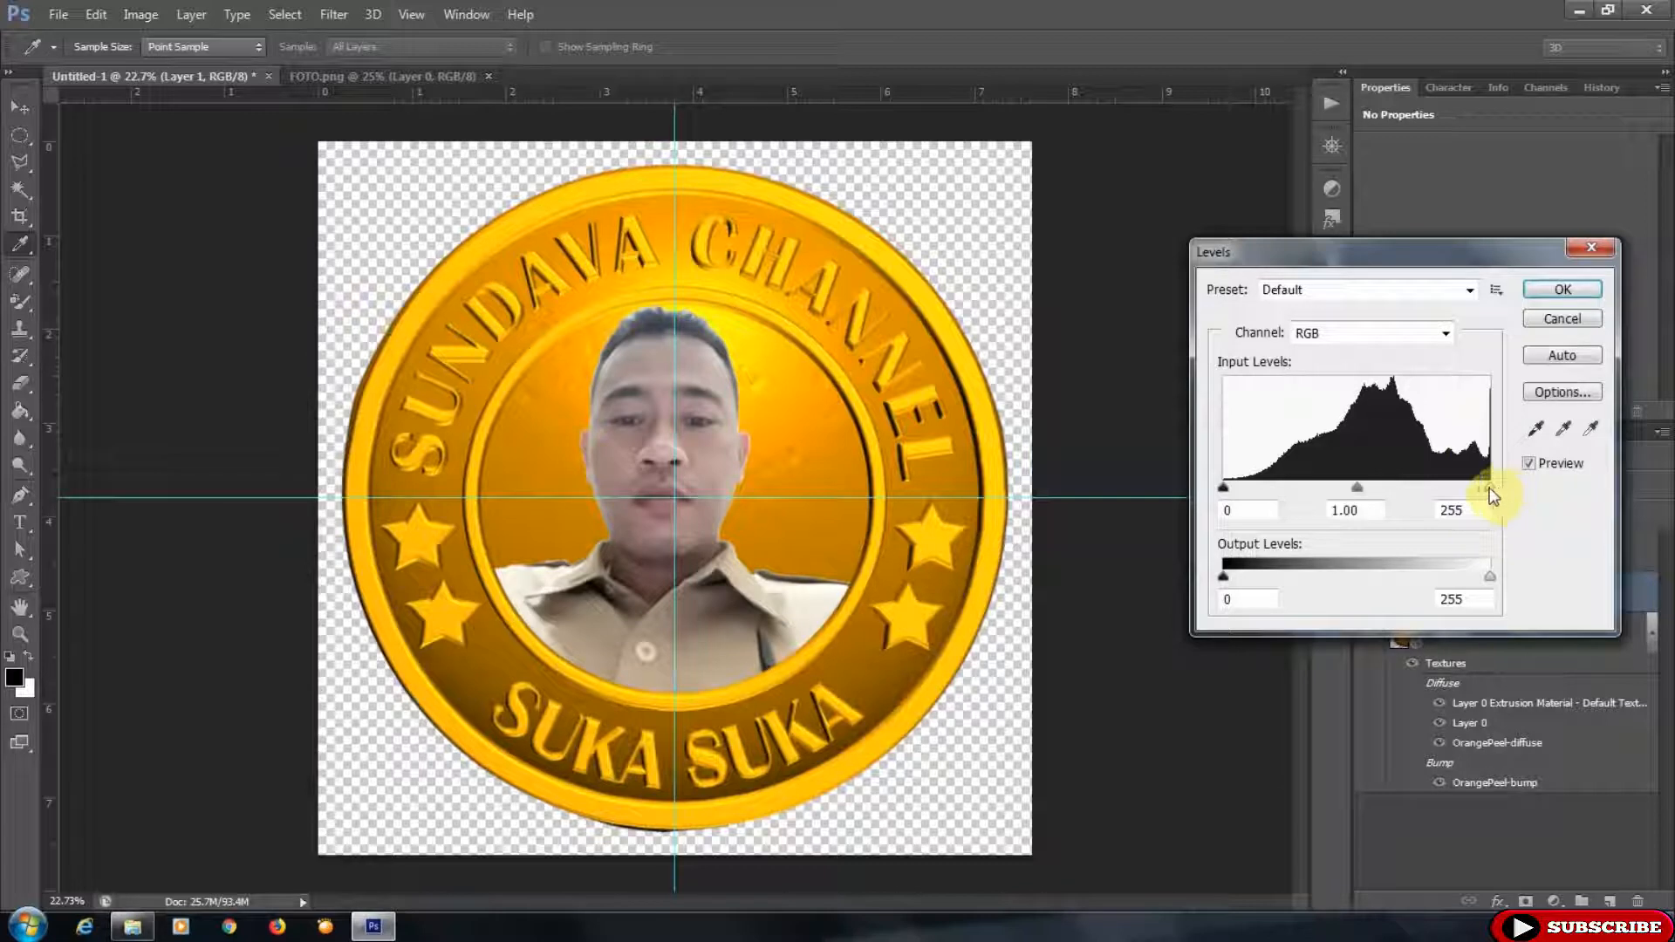
{"action": "type", "text": "222"}
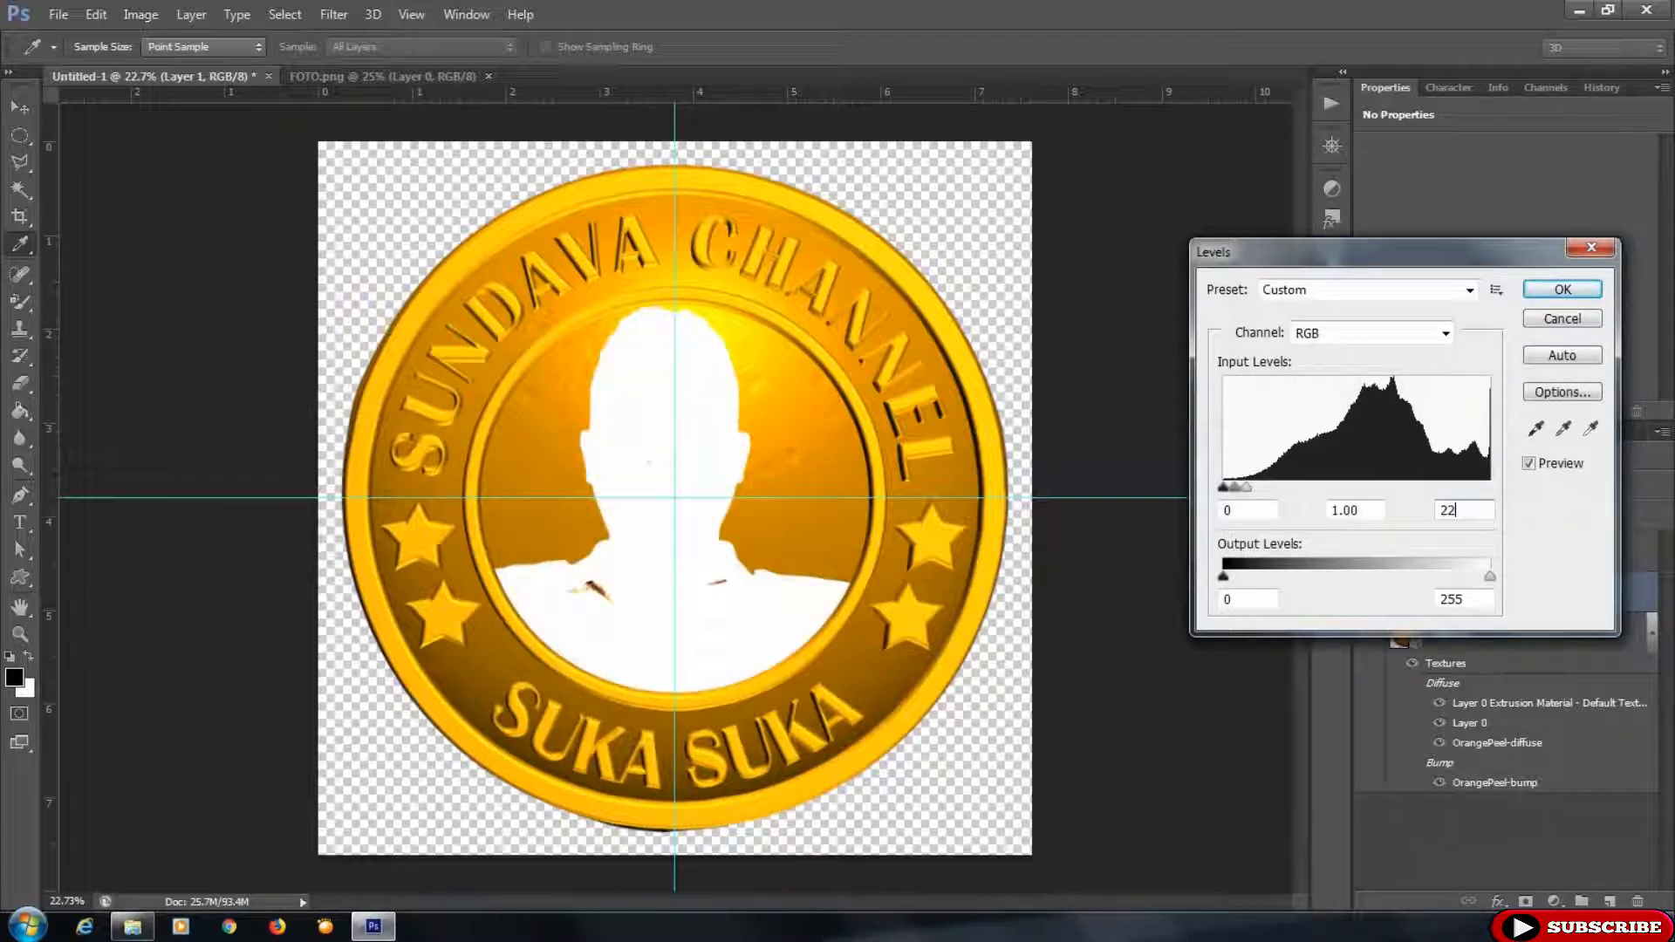
{"action": "double_click", "coordinate": [1252, 513]}
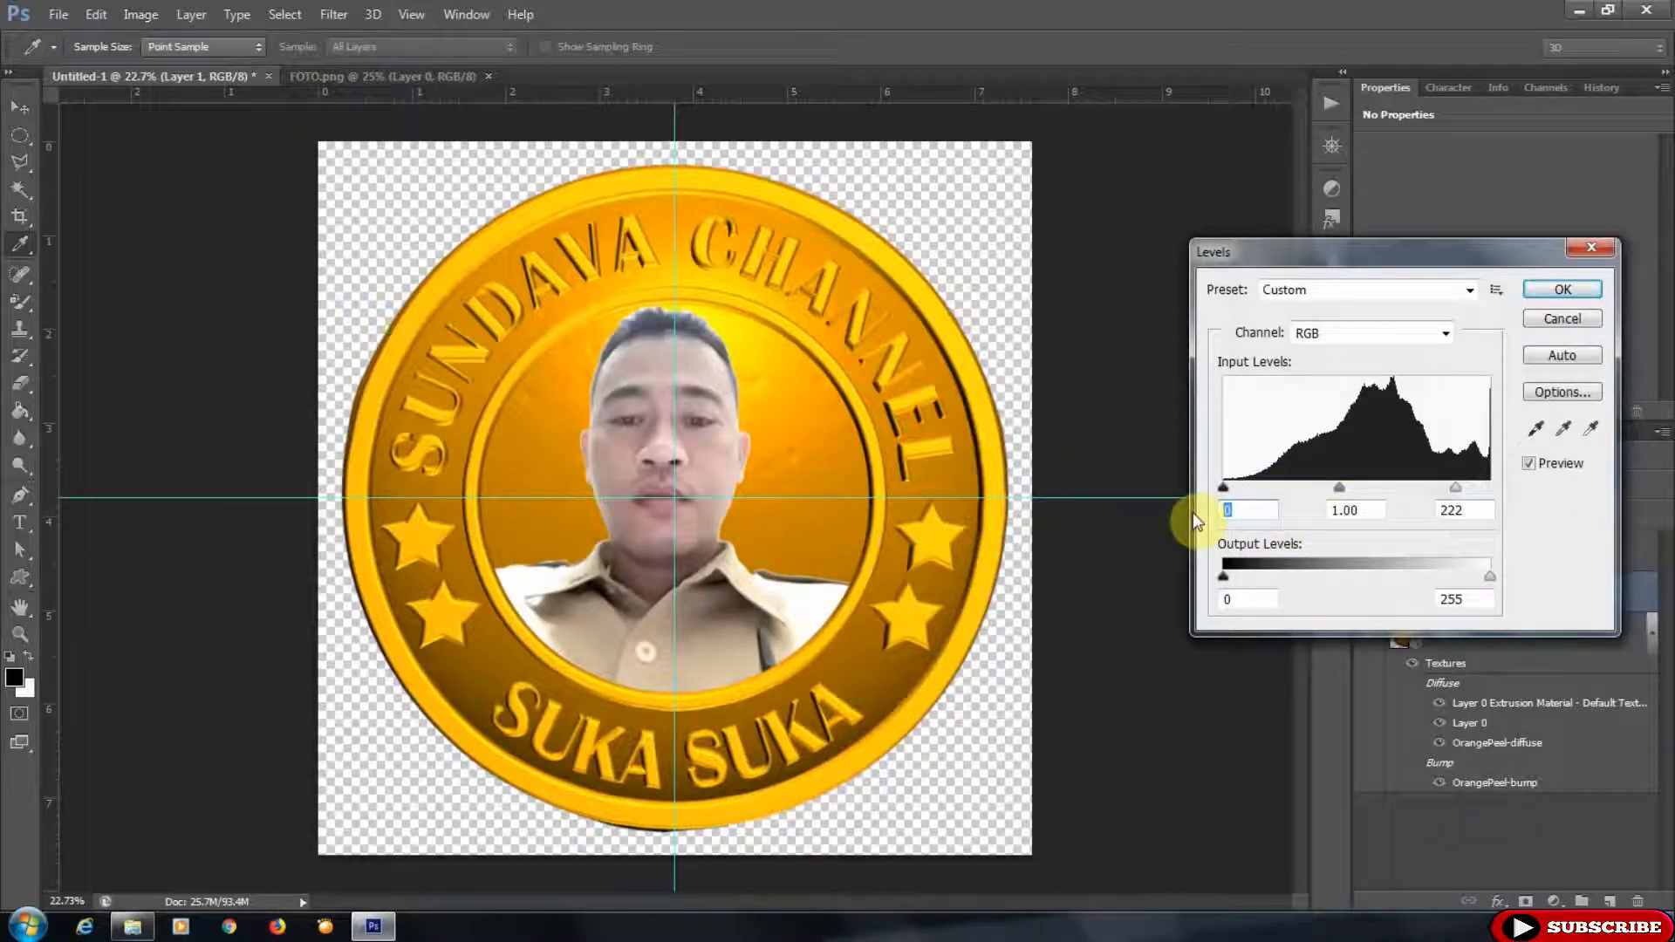
{"action": "type", "text": "21"}
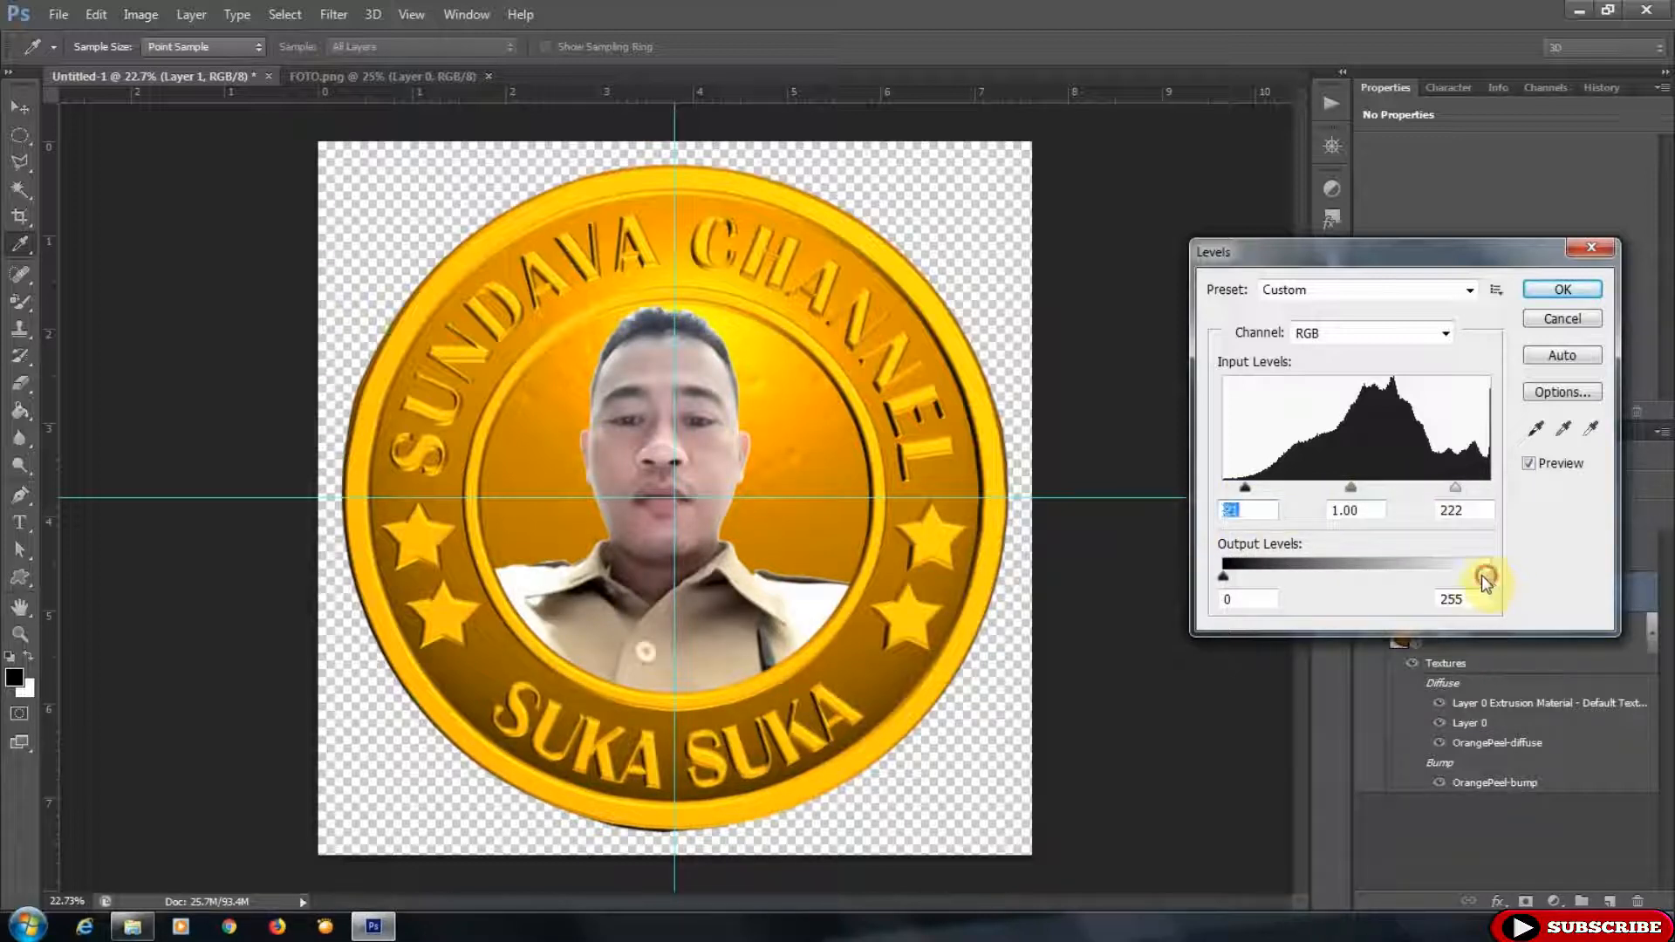
{"action": "left_click_drag", "start_coordinate": [1484, 576], "coordinate": [1472, 574]}
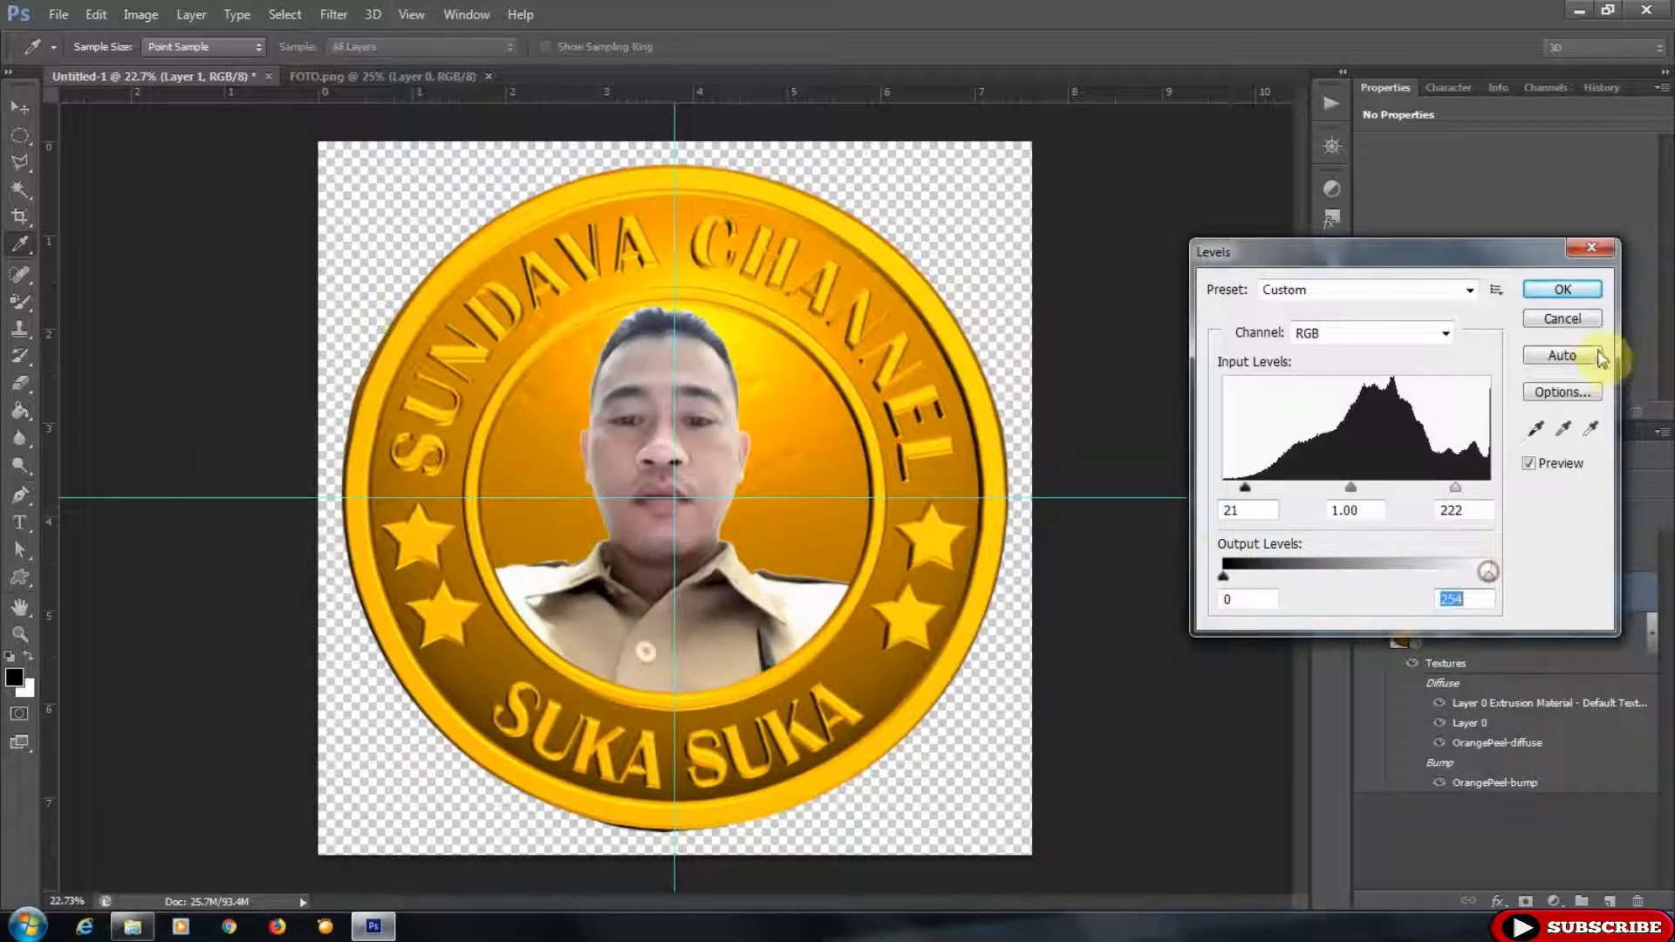
{"action": "left_click", "coordinate": [1577, 291]}
- Apply a Curves adjustment to the photo layer, nudging the highlight point up and pulling the shadows down
{"action": "left_click", "coordinate": [140, 14]}
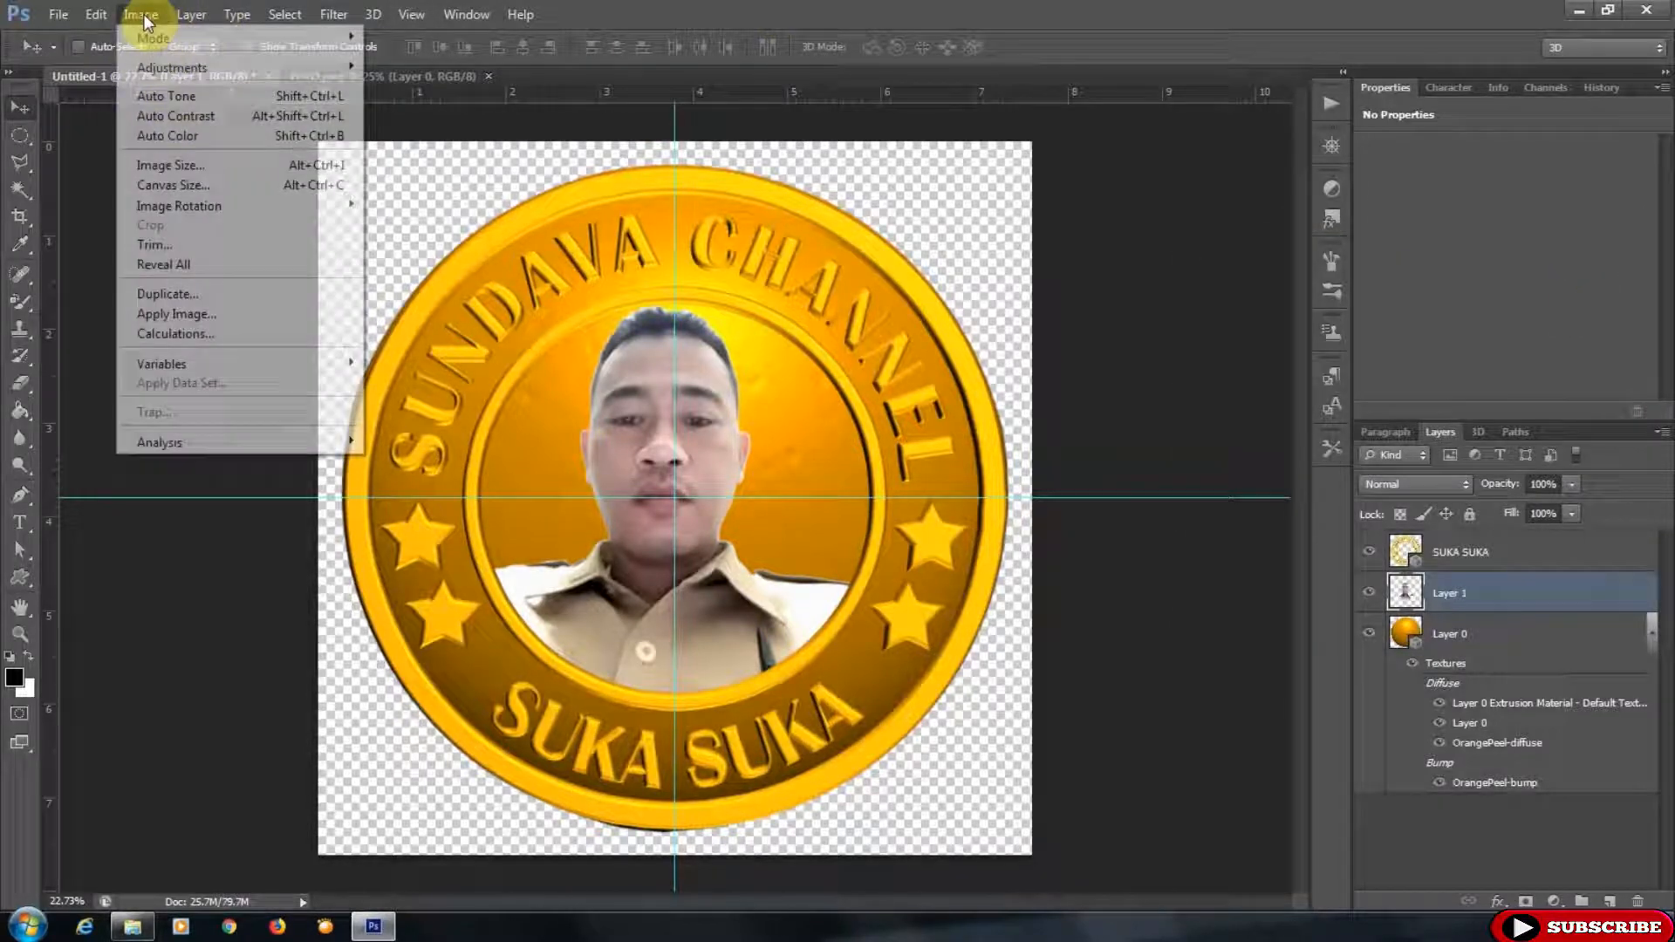
{"action": "mouse_move", "coordinate": [173, 68]}
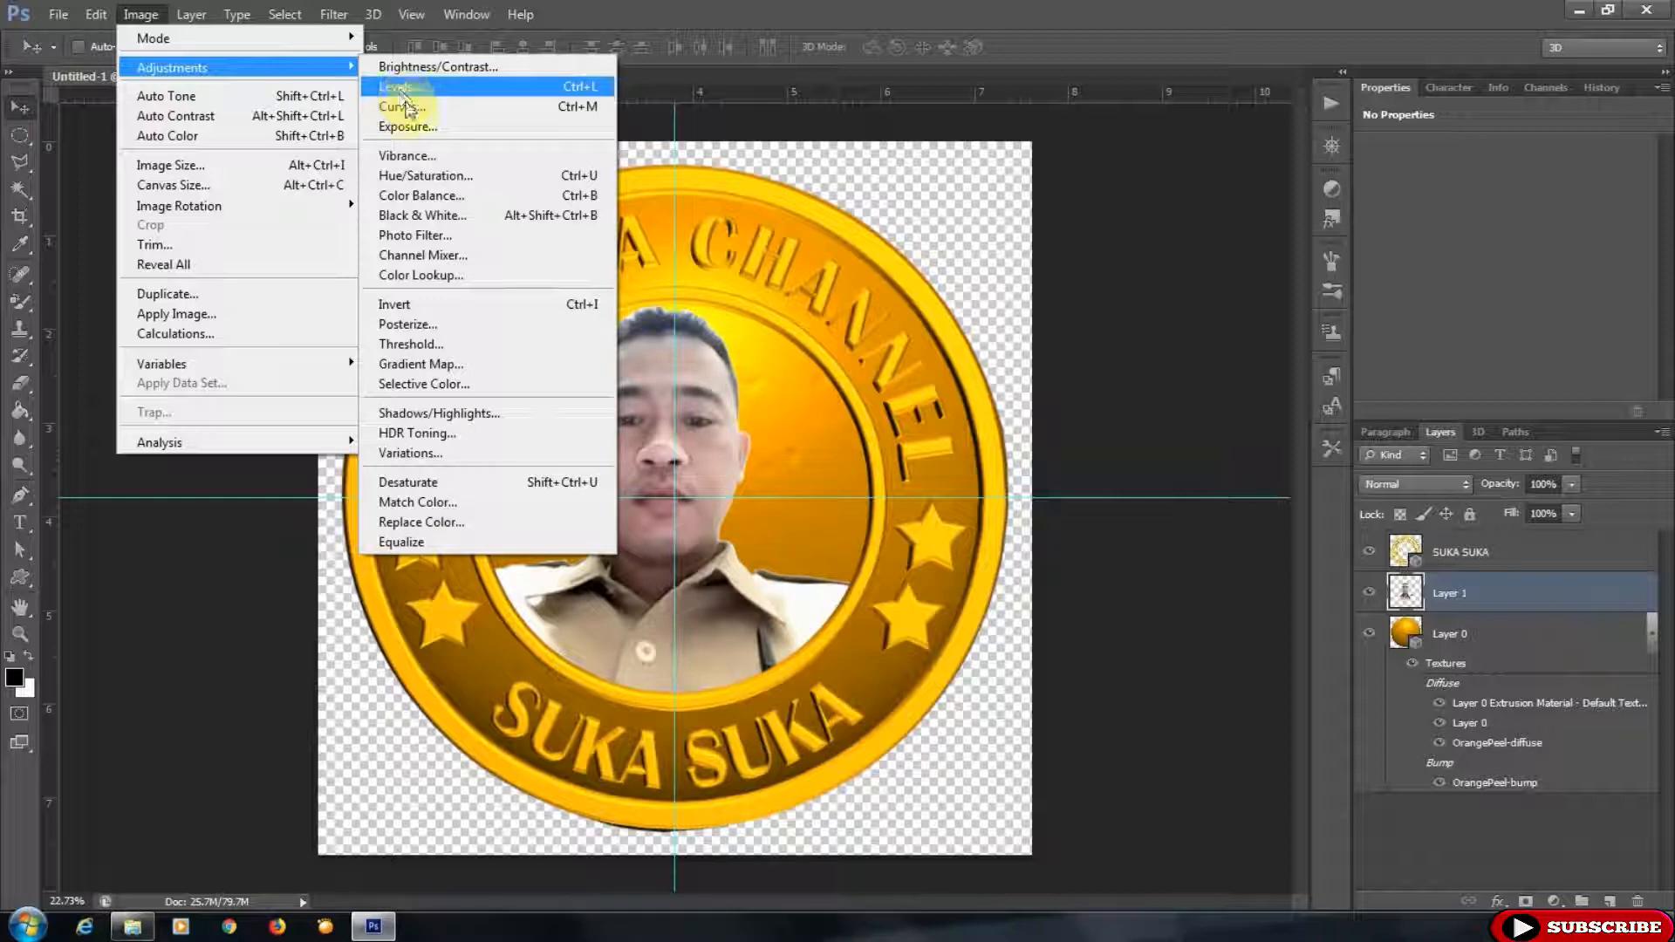
{"action": "left_click", "coordinate": [408, 105]}
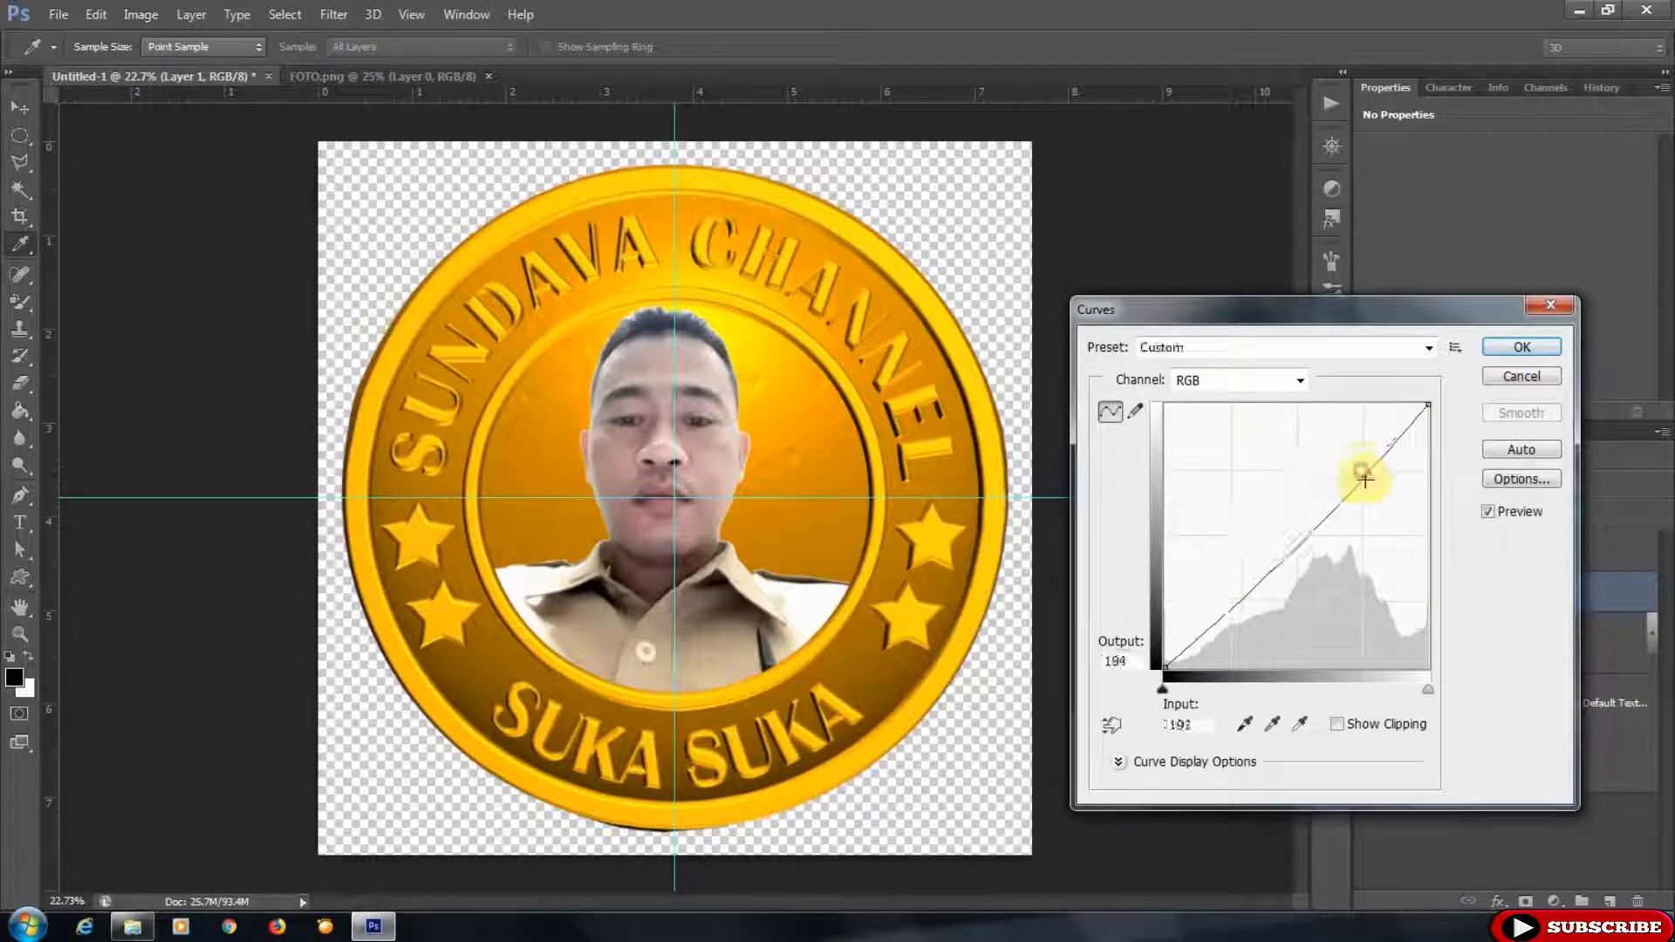
{"action": "left_click_drag", "start_coordinate": [1362, 471], "coordinate": [1366, 480]}
{"action": "left_click_drag", "start_coordinate": [1248, 591], "coordinate": [1236, 617]}
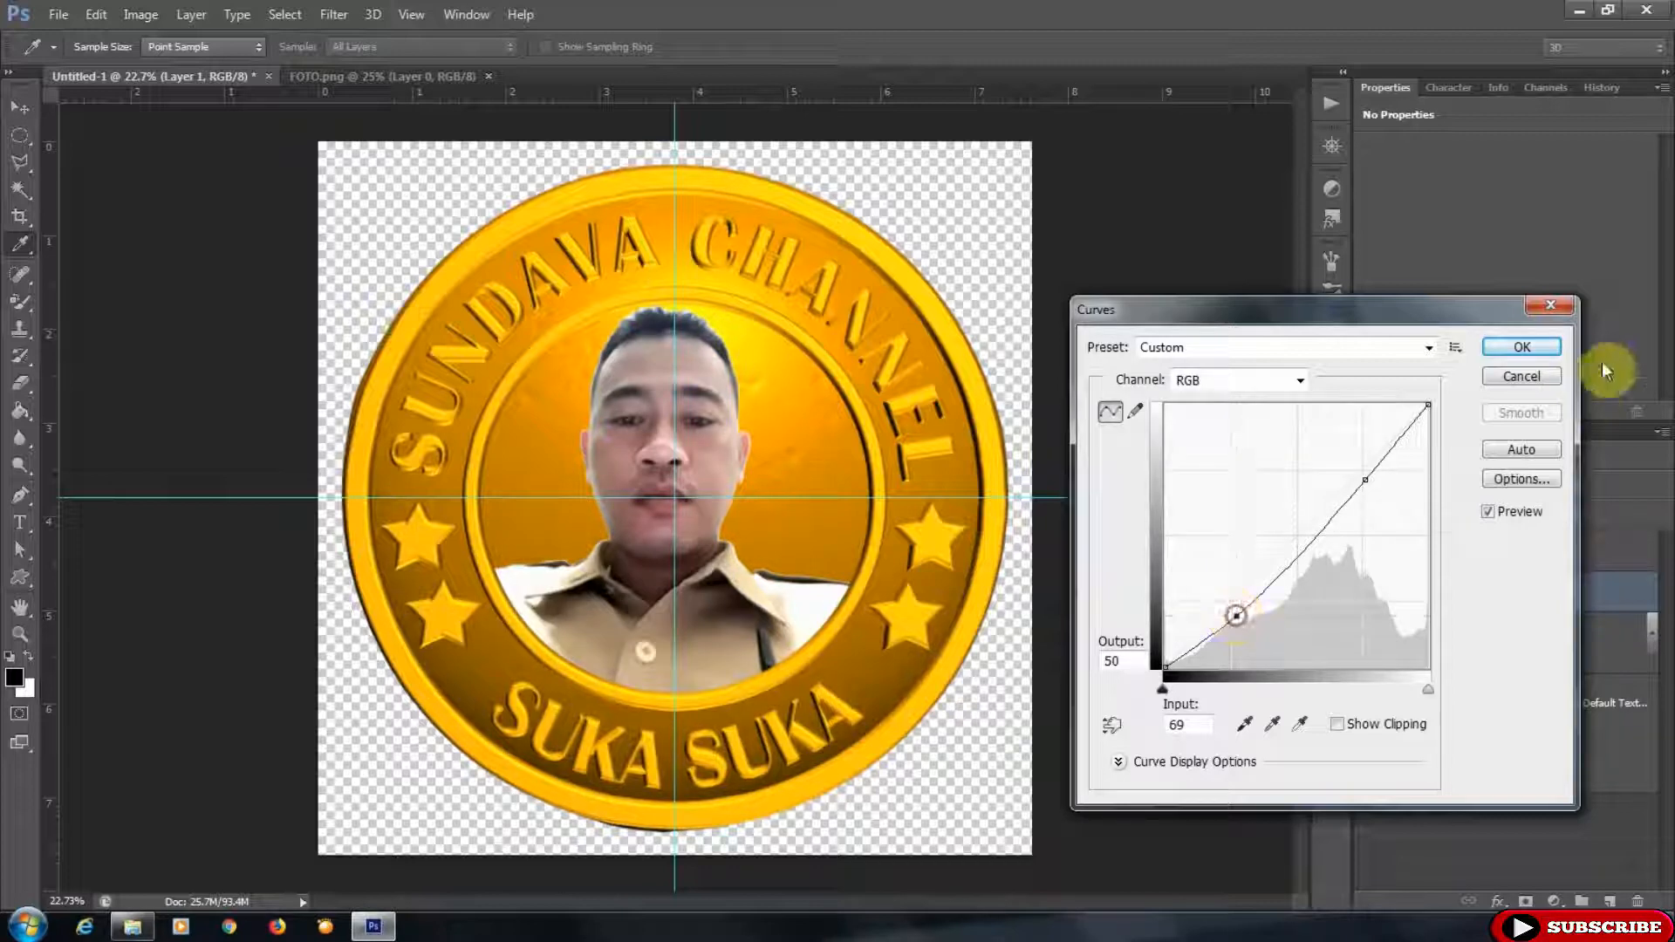
{"action": "left_click", "coordinate": [1522, 347]}
- Apply Exposure to the photo layer with exposure +0.11, offset -0.0163 and gamma correction 0.88
{"action": "left_click", "coordinate": [153, 14]}
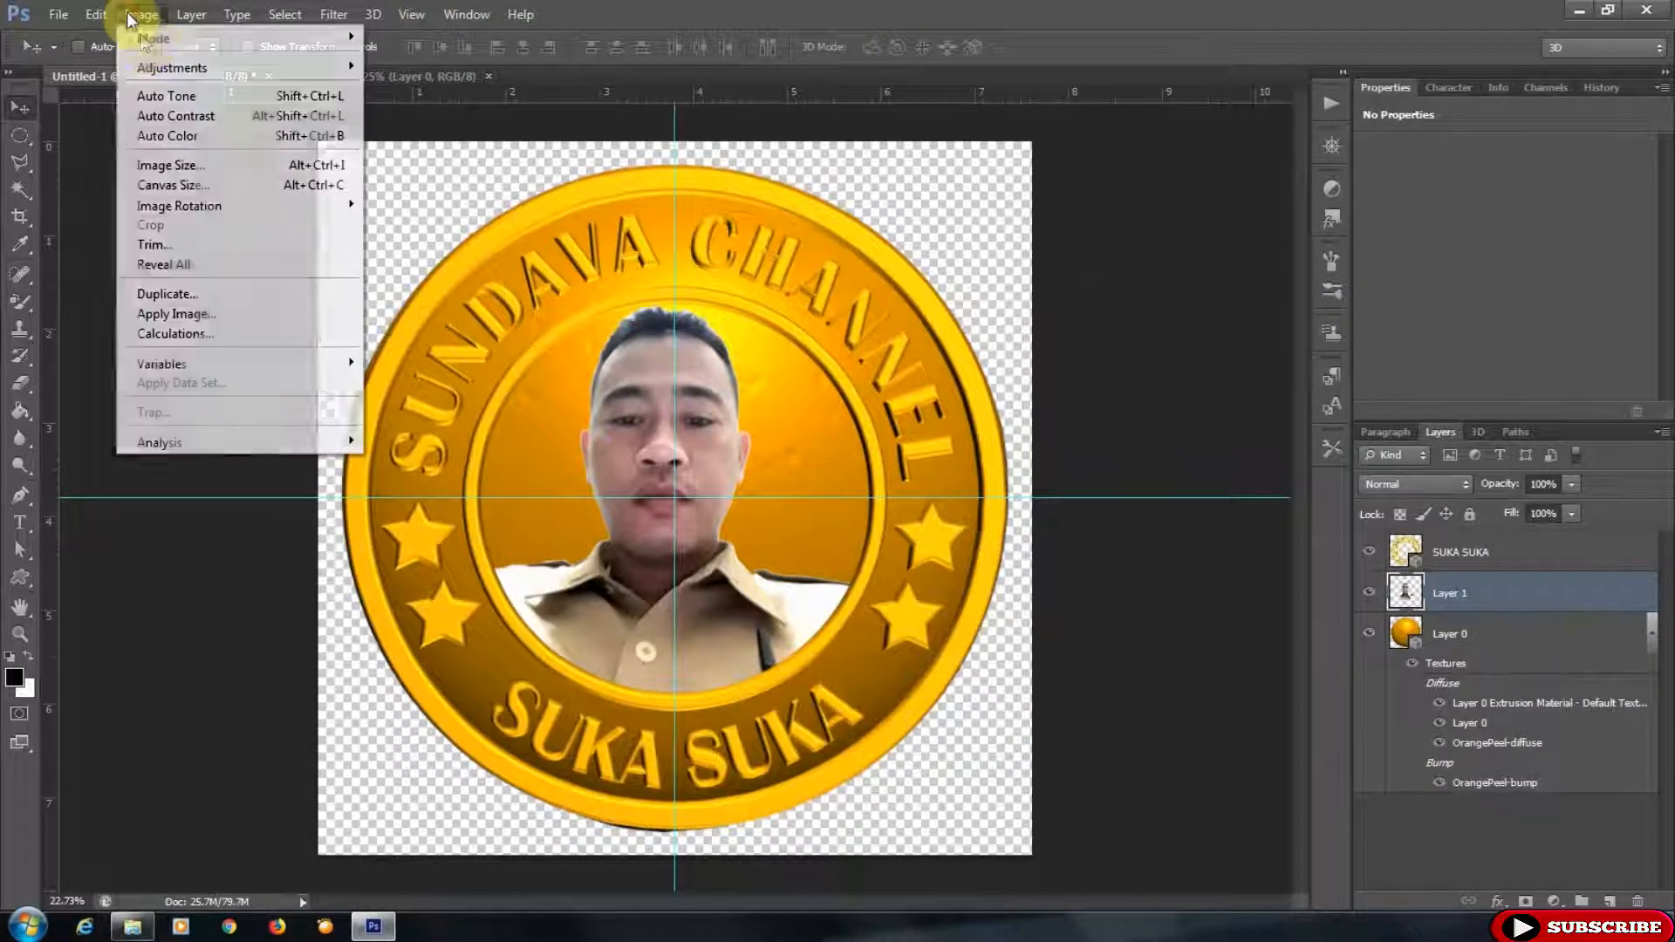
{"action": "mouse_move", "coordinate": [262, 67]}
{"action": "left_click", "coordinate": [422, 131]}
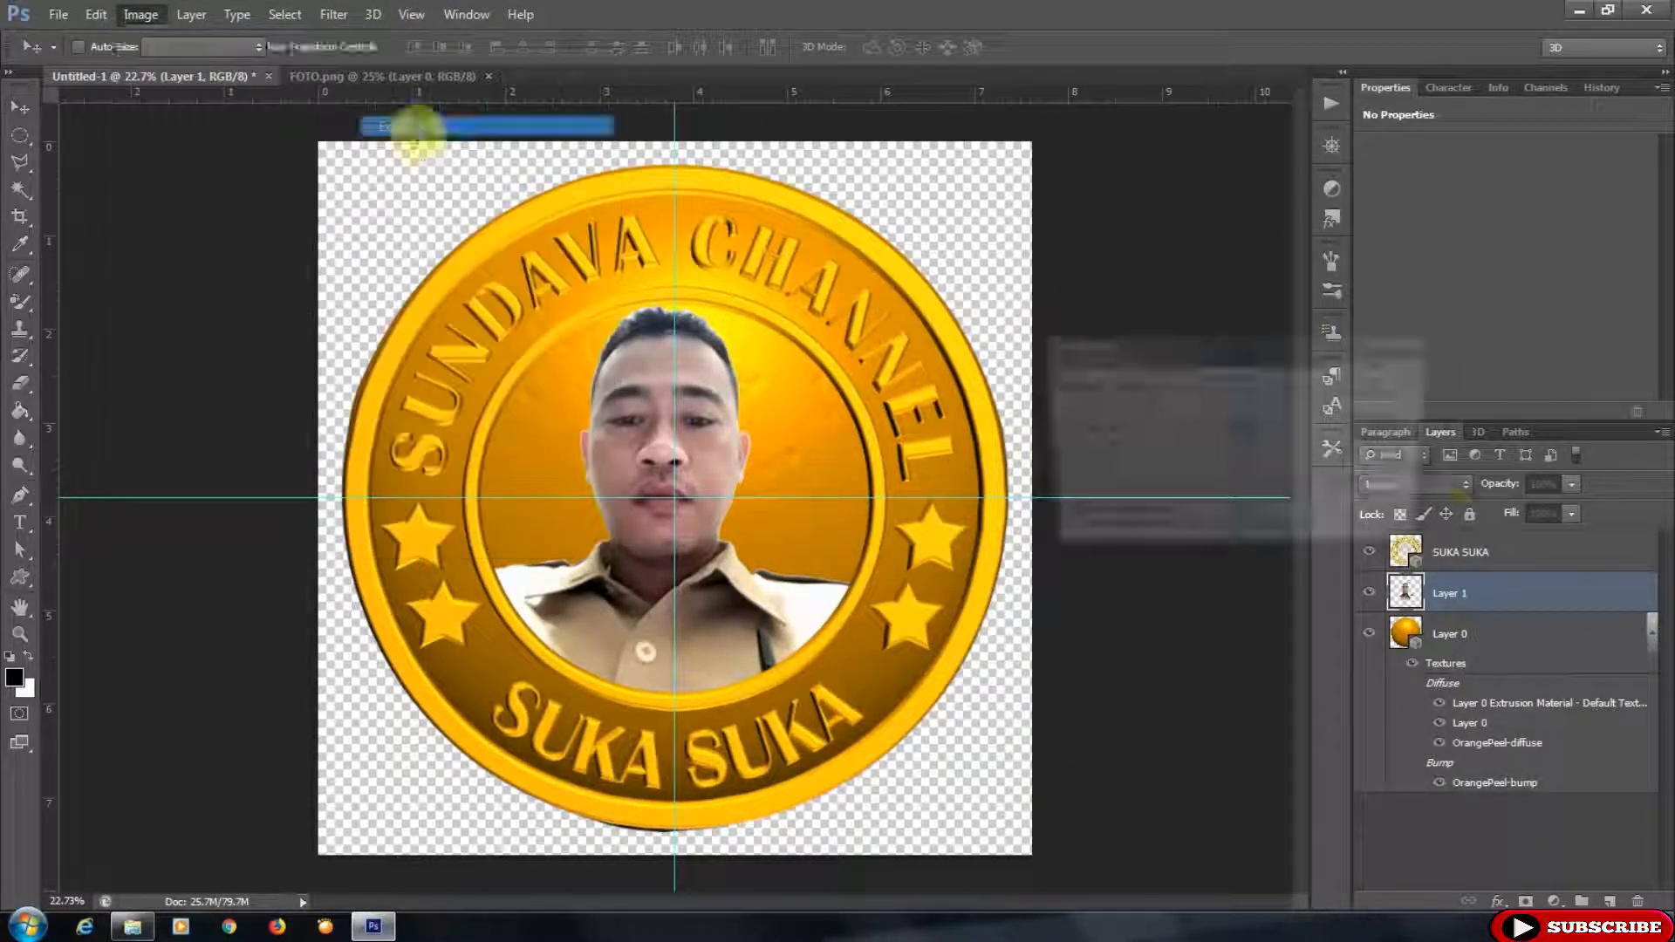
{"action": "left_click_drag", "start_coordinate": [1192, 452], "coordinate": [1187, 452]}
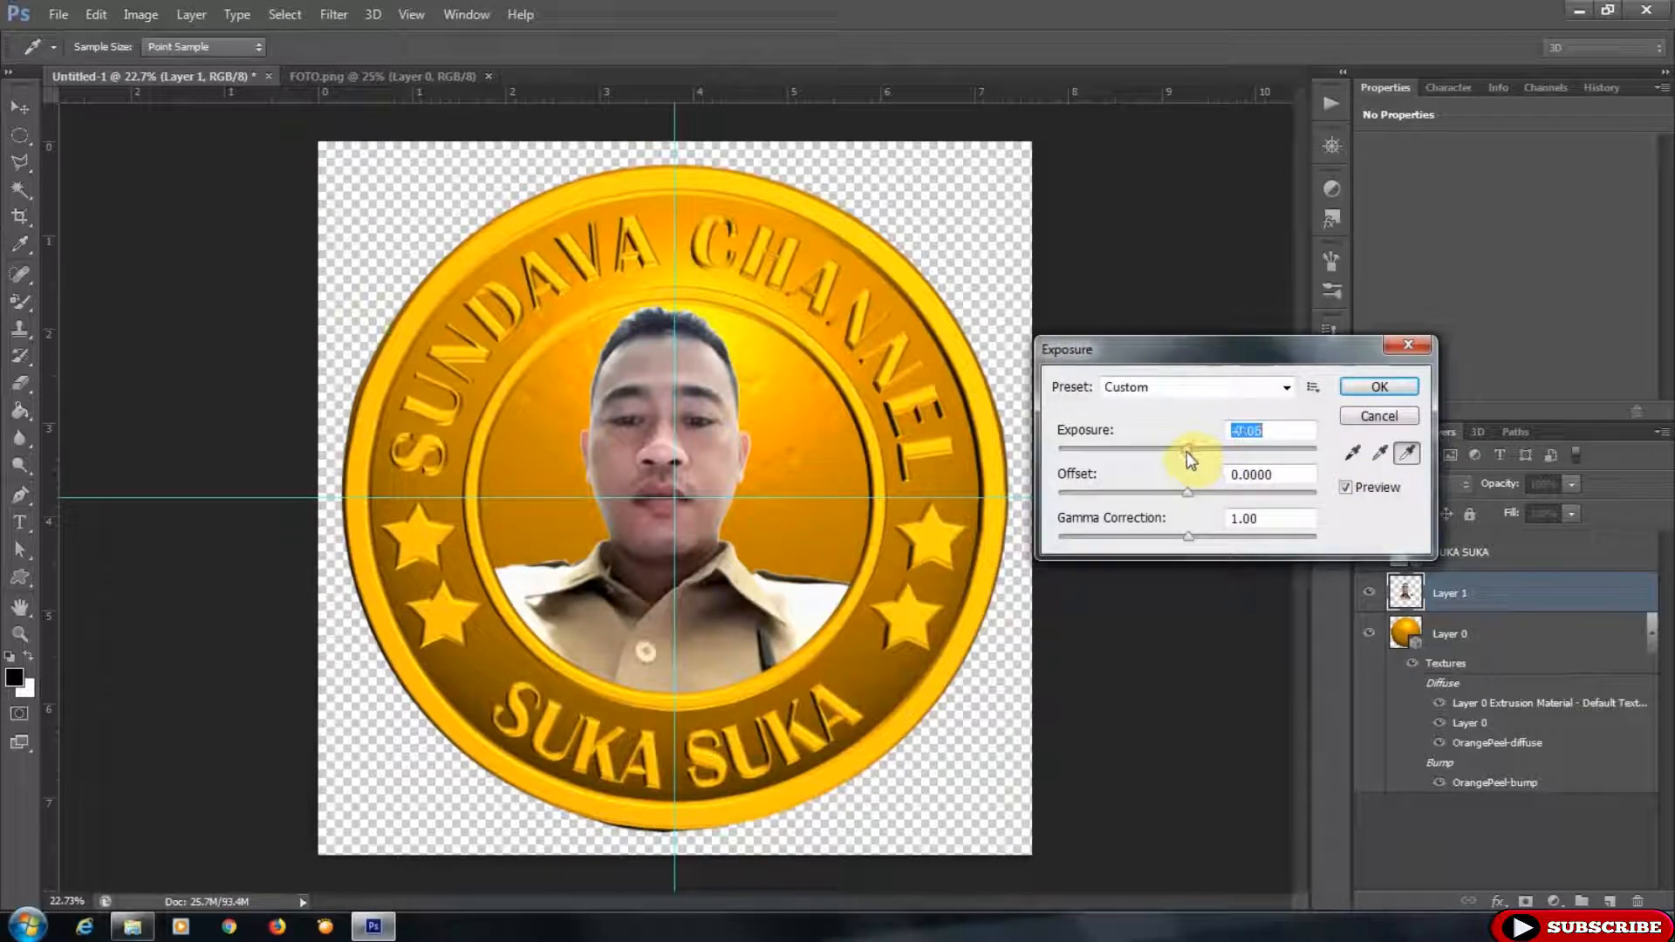
{"action": "left_click_drag", "start_coordinate": [1186, 452], "coordinate": [1189, 500]}
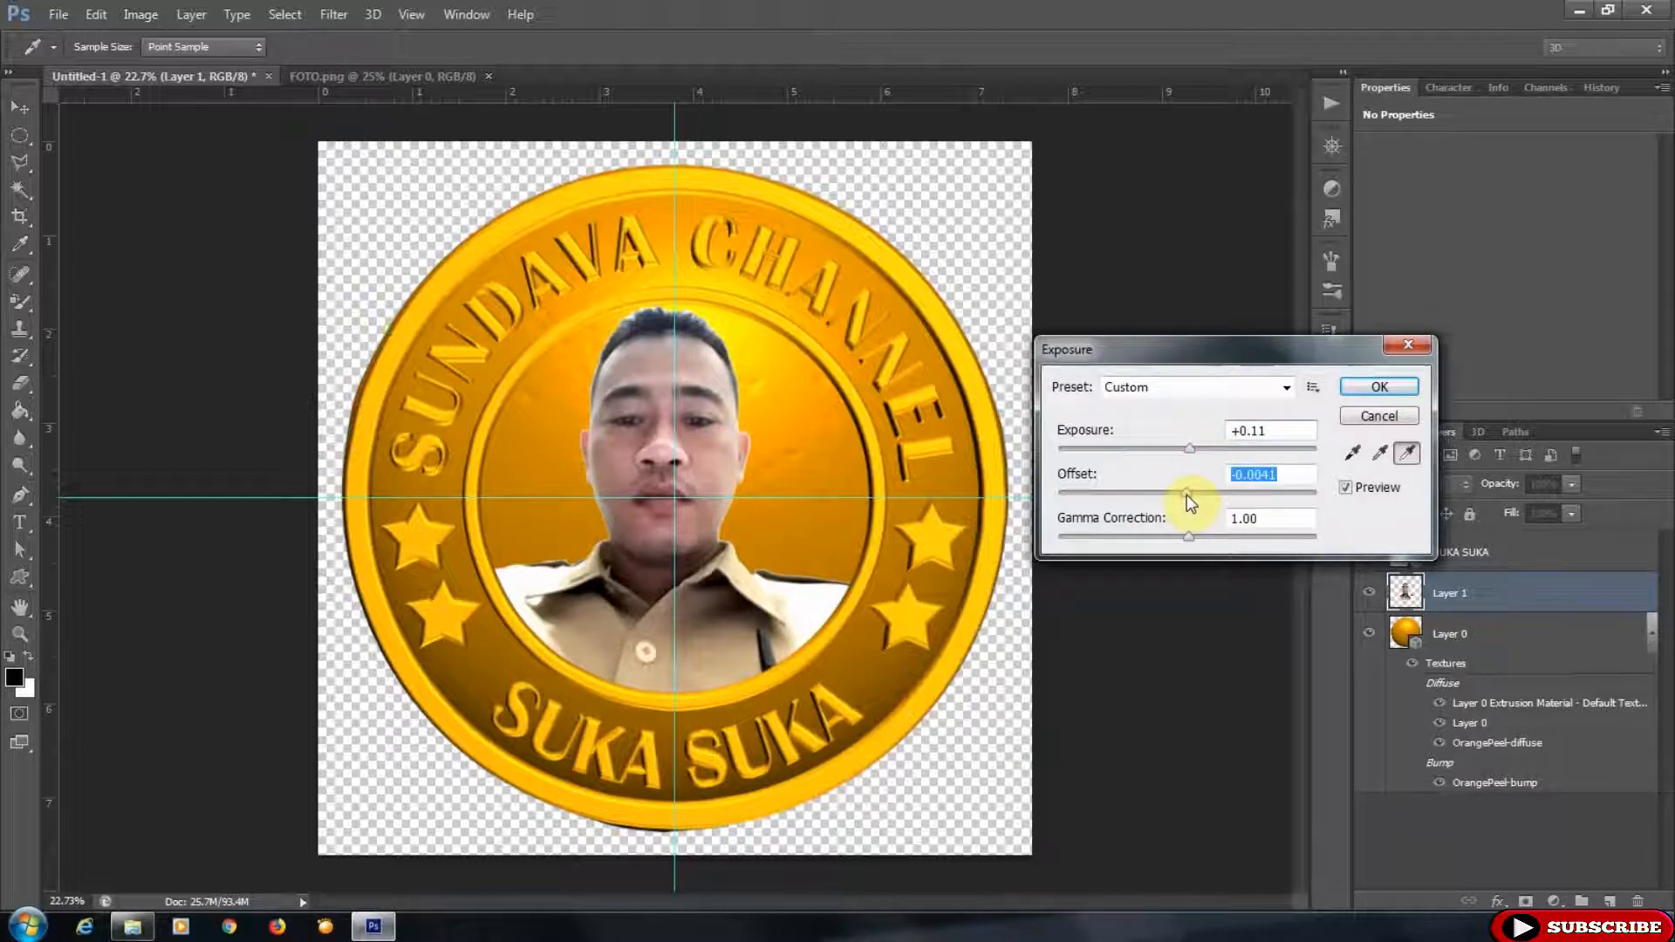
{"action": "left_click_drag", "start_coordinate": [1189, 500], "coordinate": [1202, 538]}
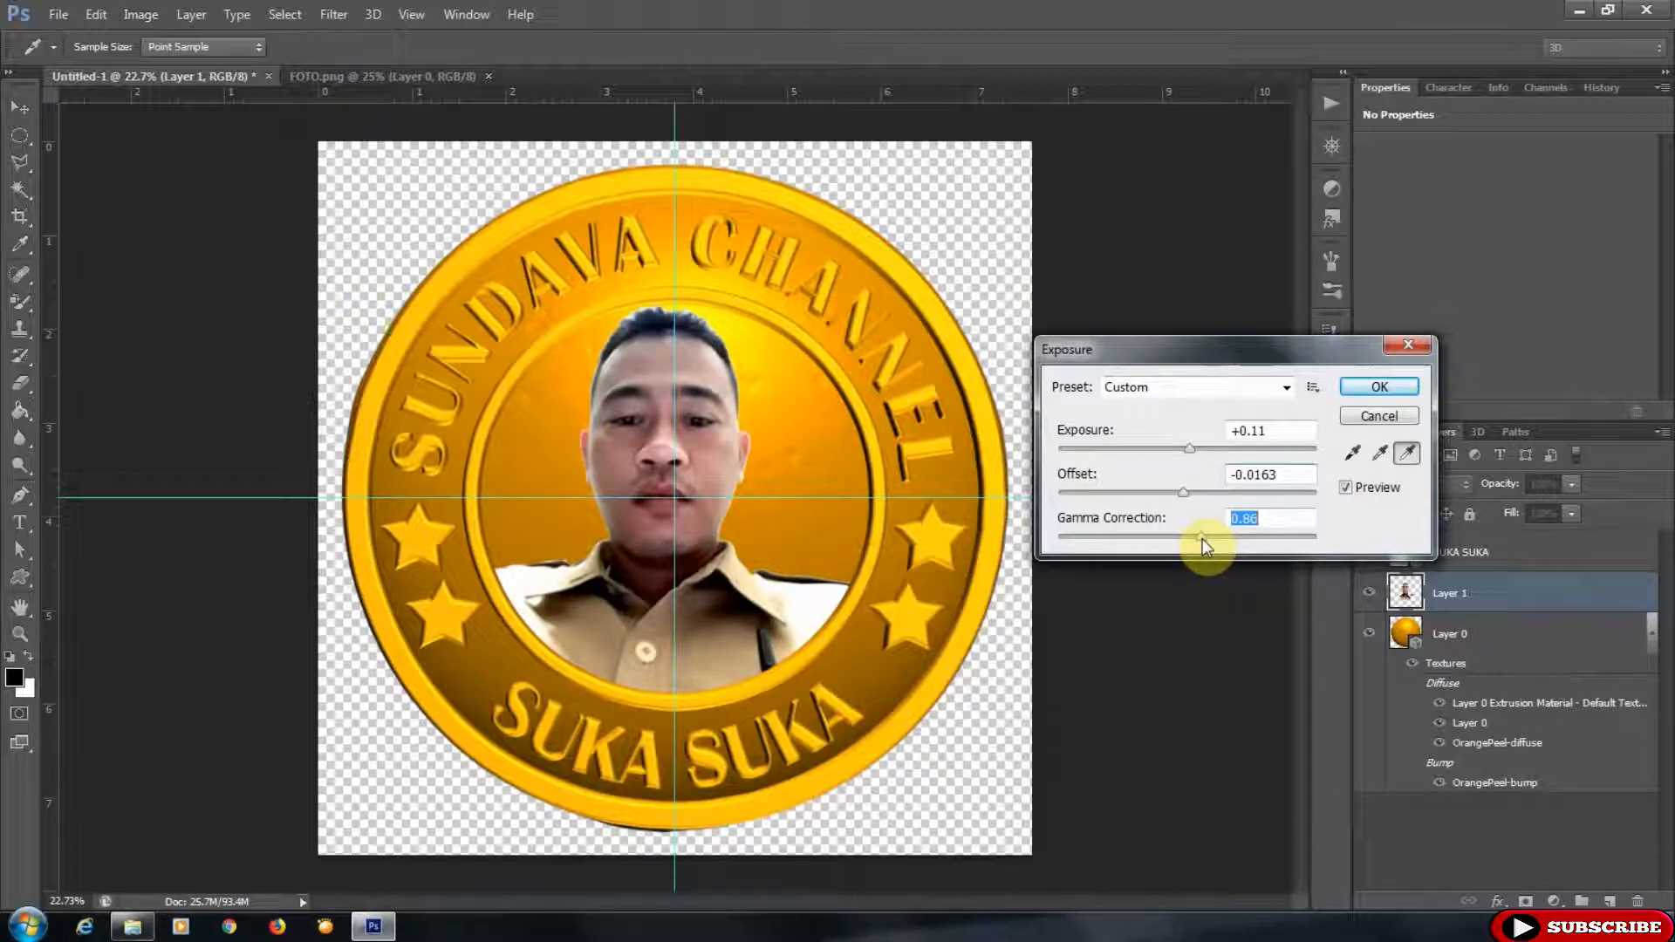
{"action": "left_click", "coordinate": [1378, 387]}
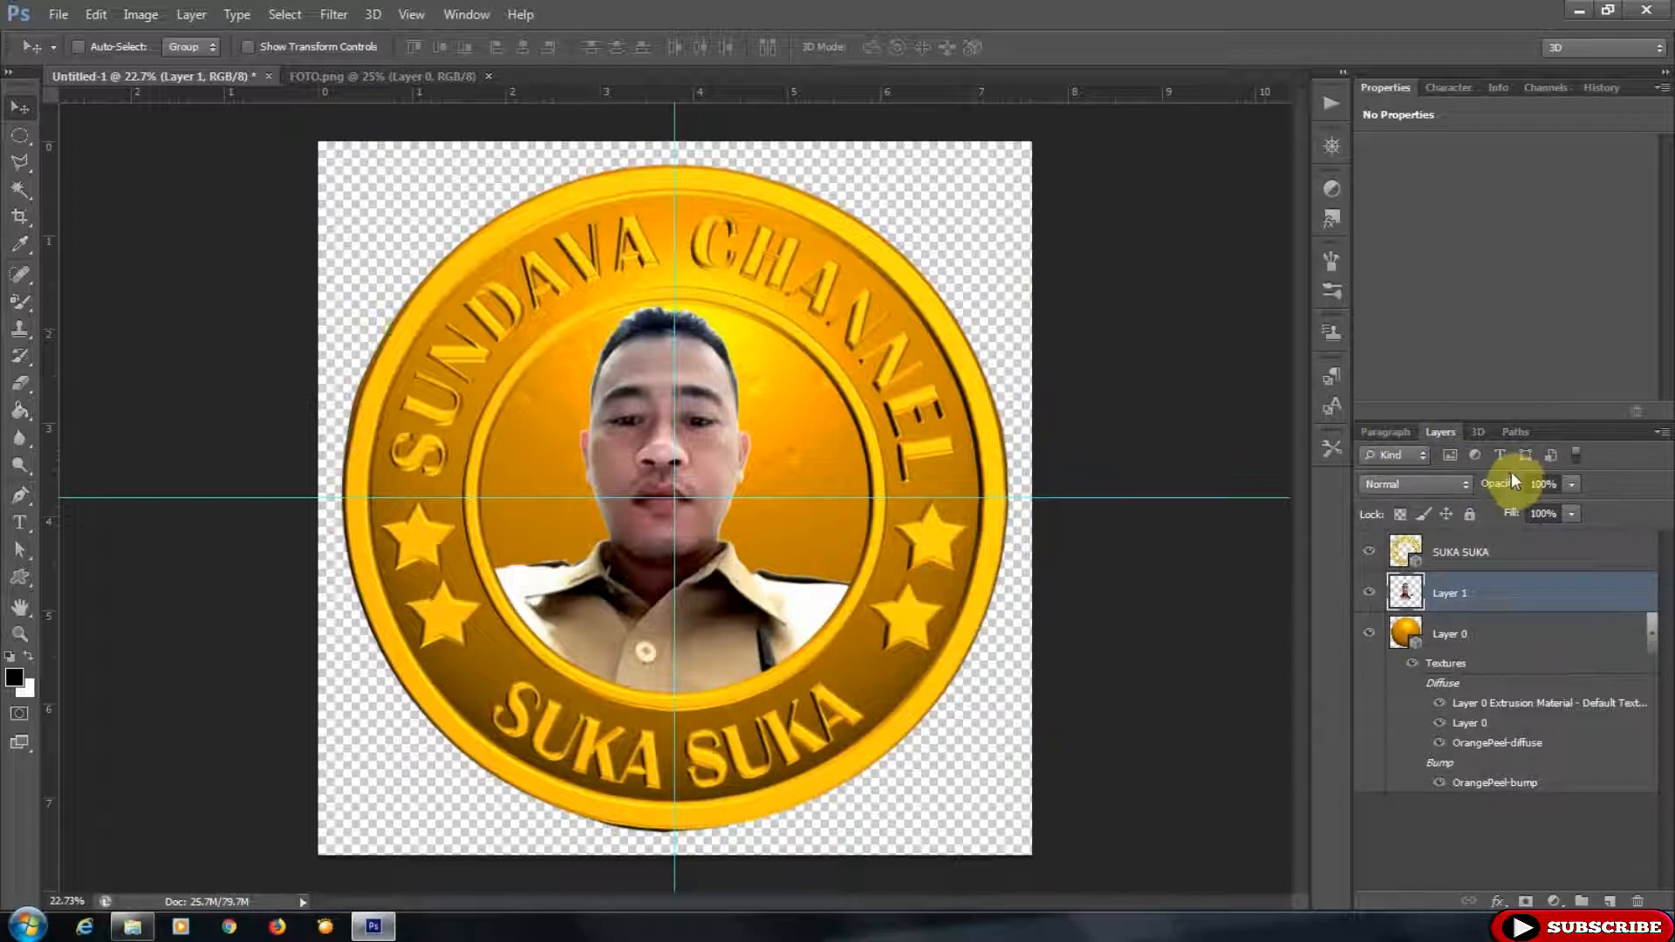
- Save a PNG copy of the badge named LOGO SUNDAVA CHANNEL with Smallest/Slow compression and no interlace
{"action": "left_click", "coordinate": [59, 14]}
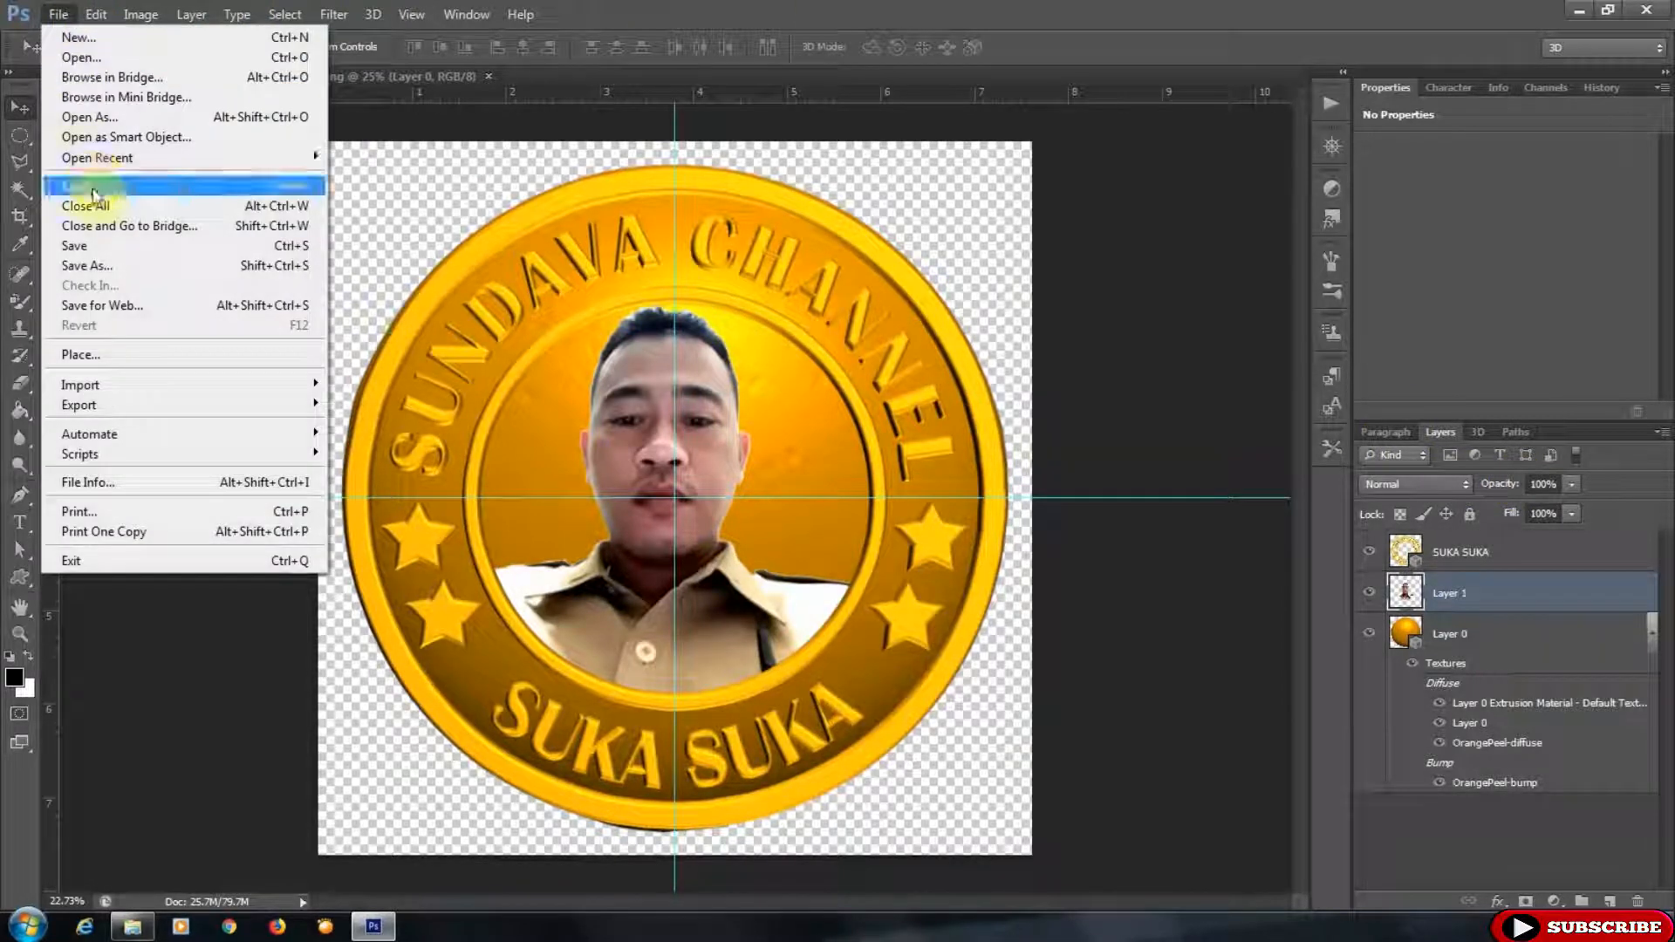
{"action": "left_click", "coordinate": [120, 272]}
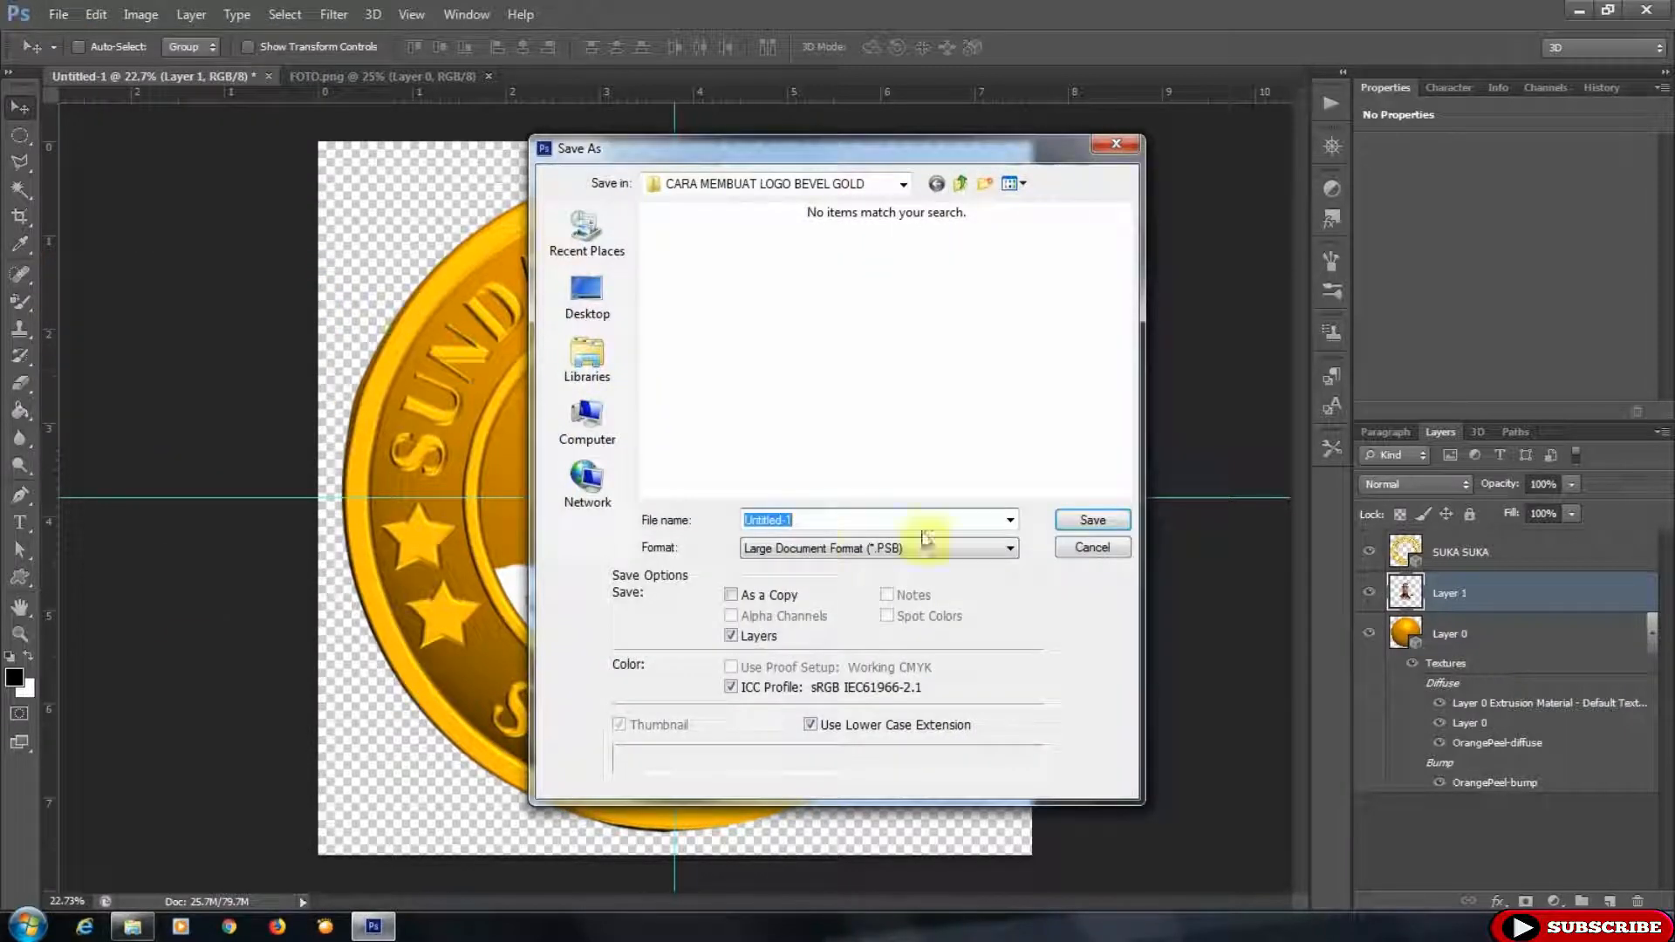
{"action": "left_click", "coordinate": [968, 548]}
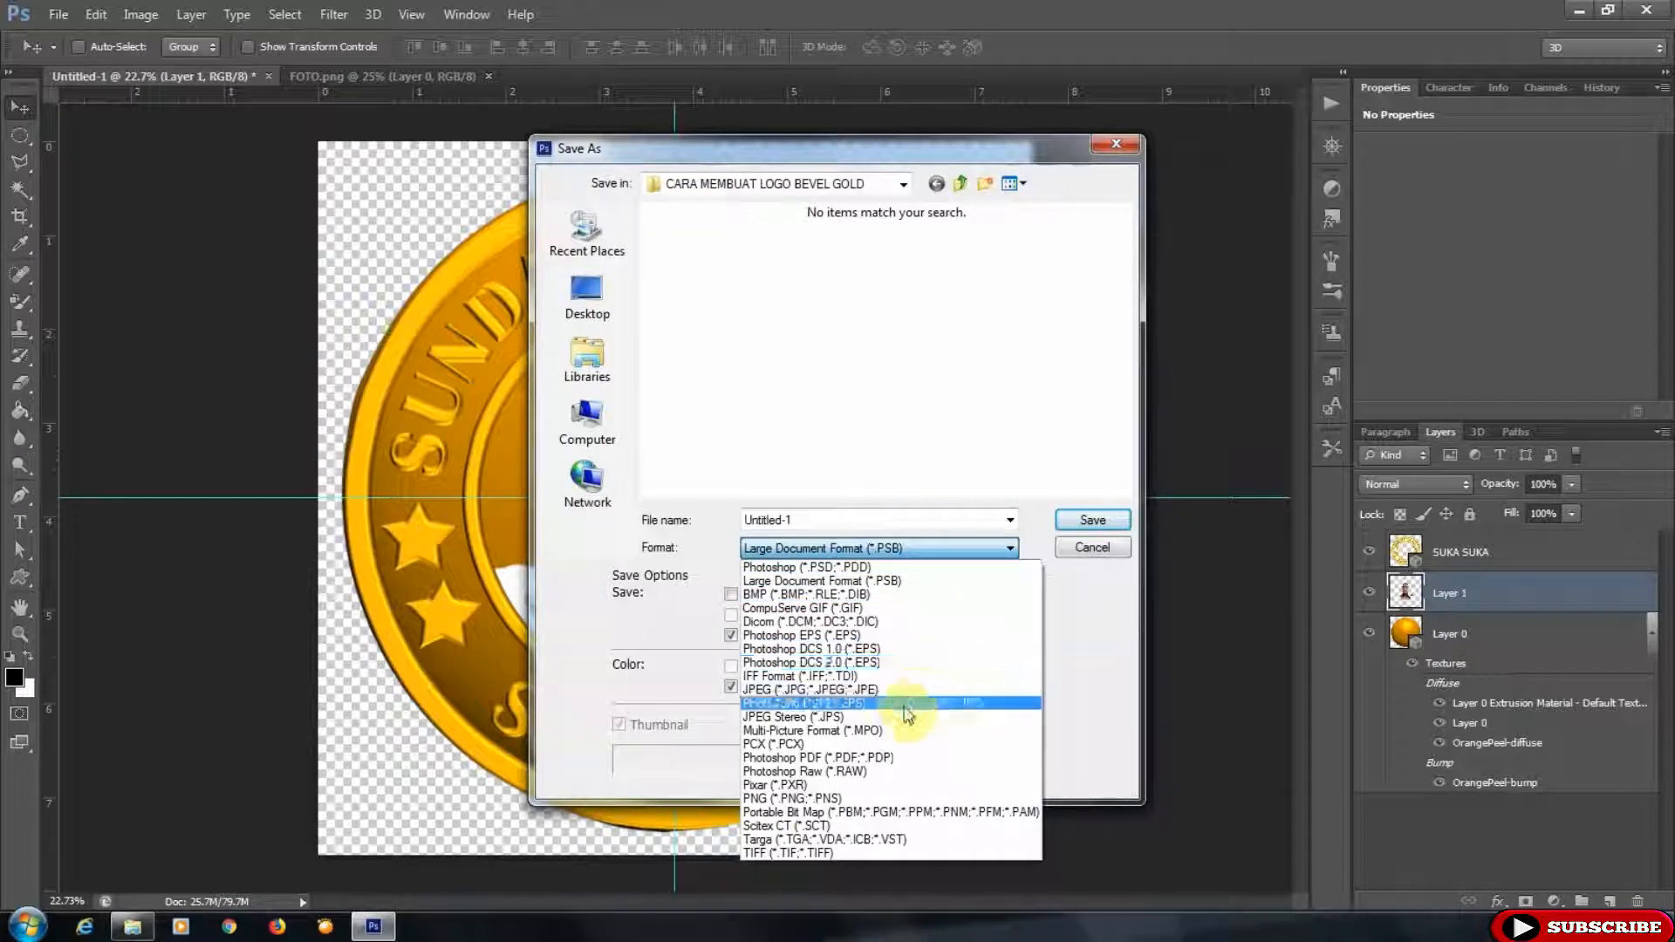
{"action": "left_click", "coordinate": [899, 799]}
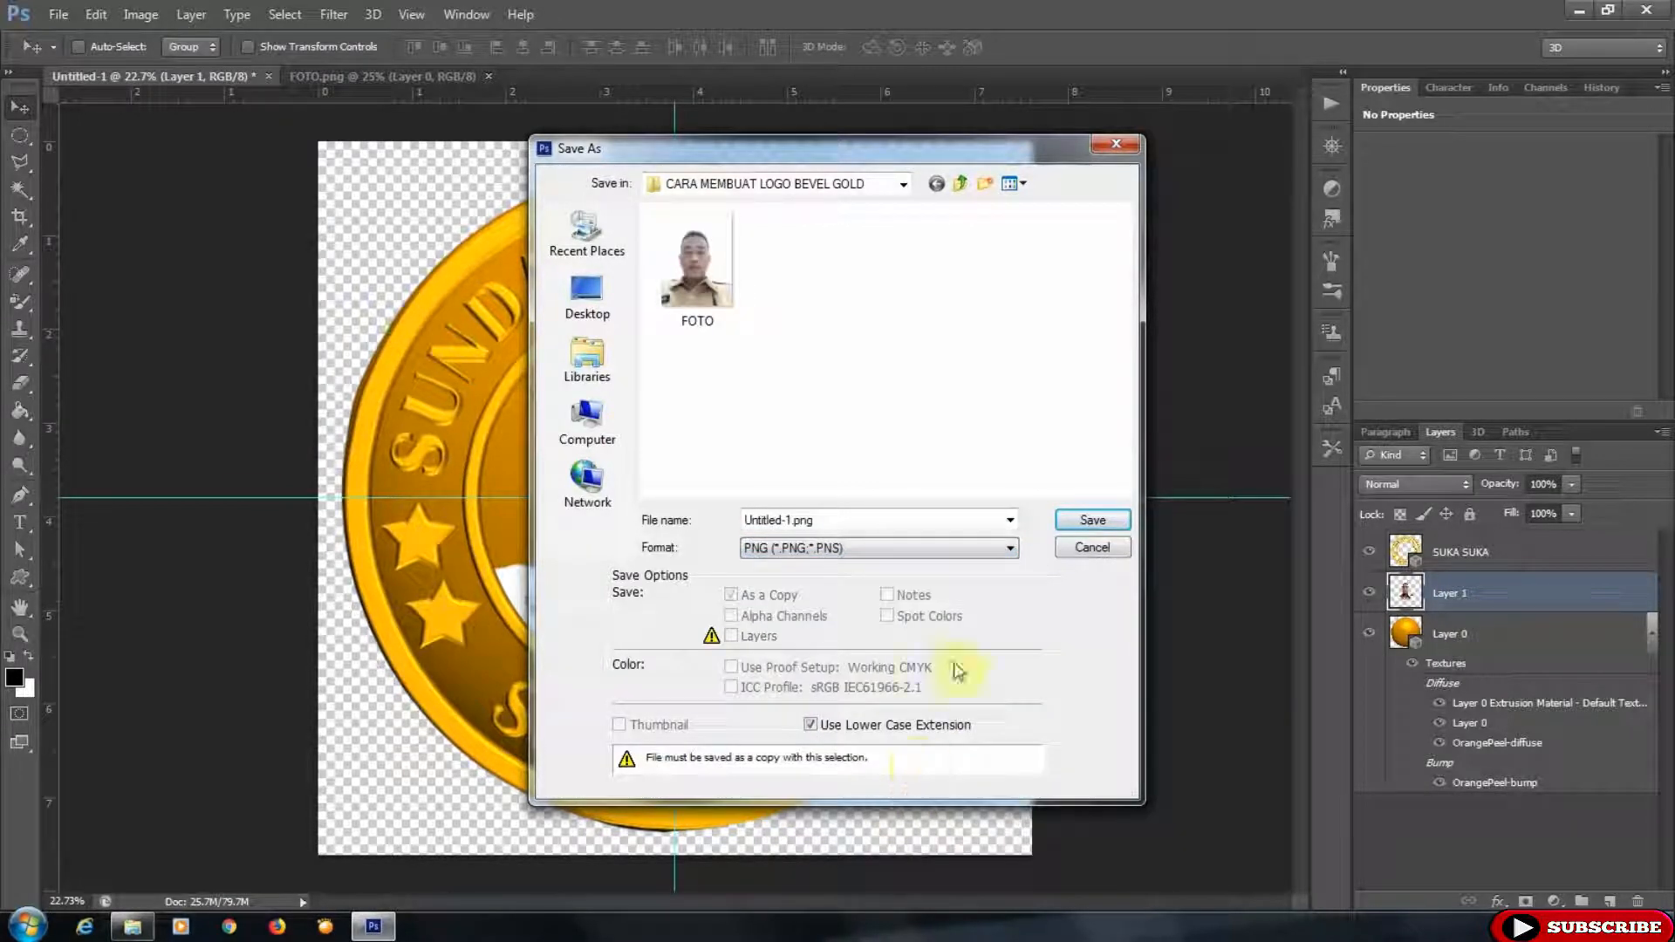
{"action": "double_click", "coordinate": [853, 520]}
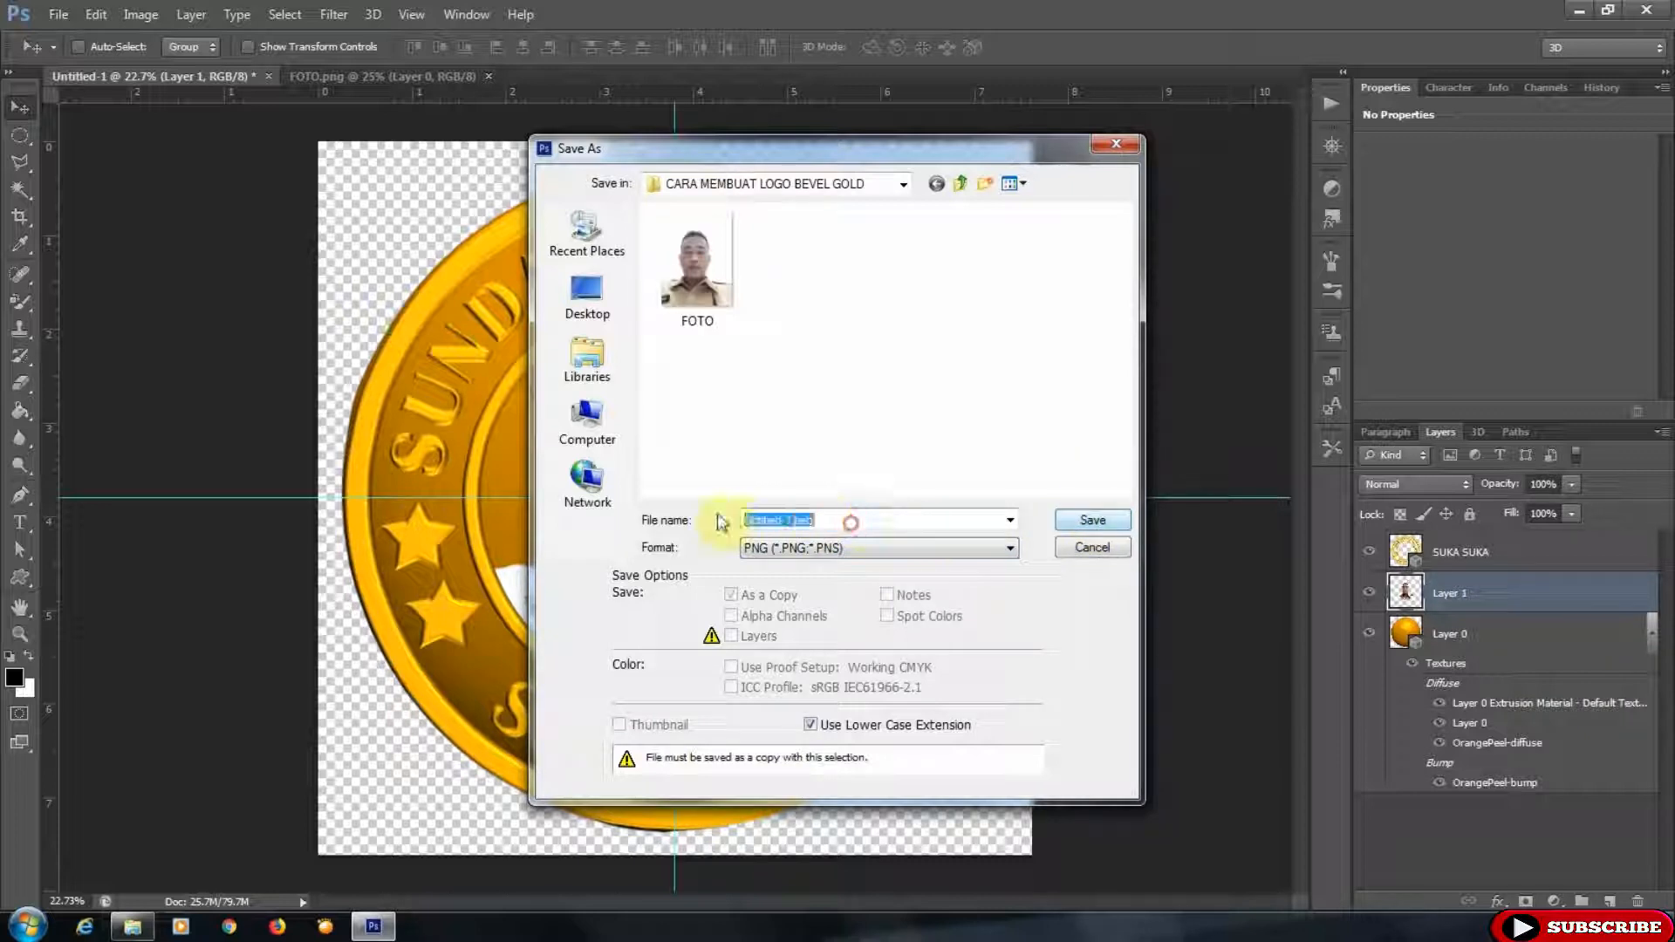
{"action": "type", "text": "SUNDAVA CHANNEL"}
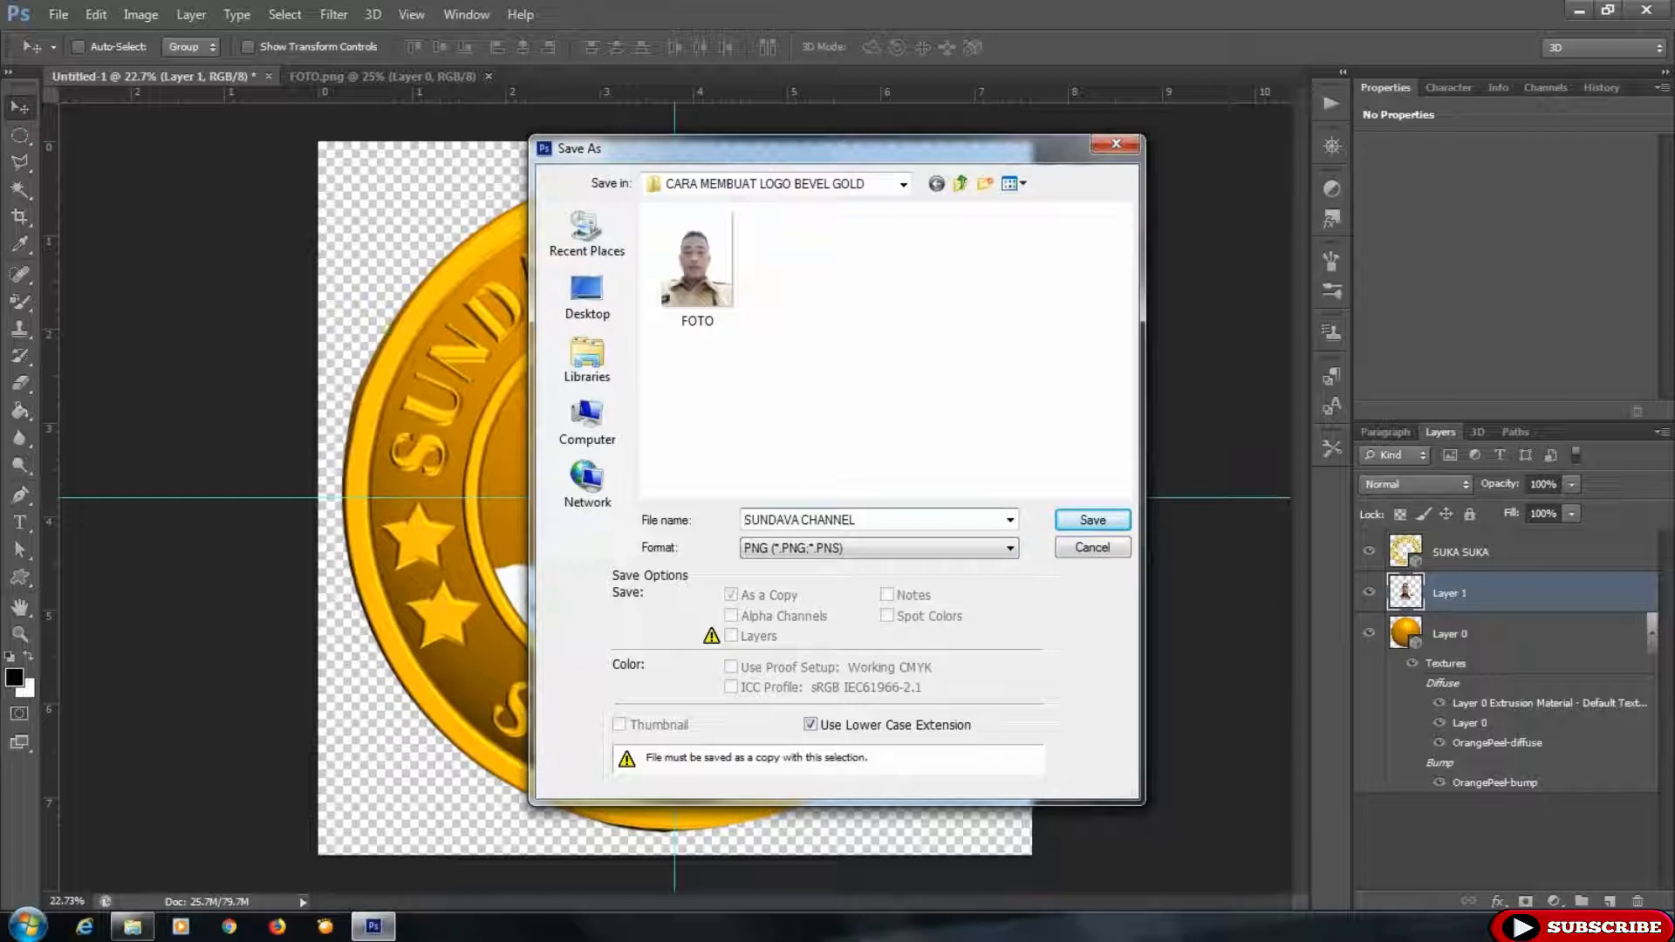
{"action": "type", "text": "OGO"}
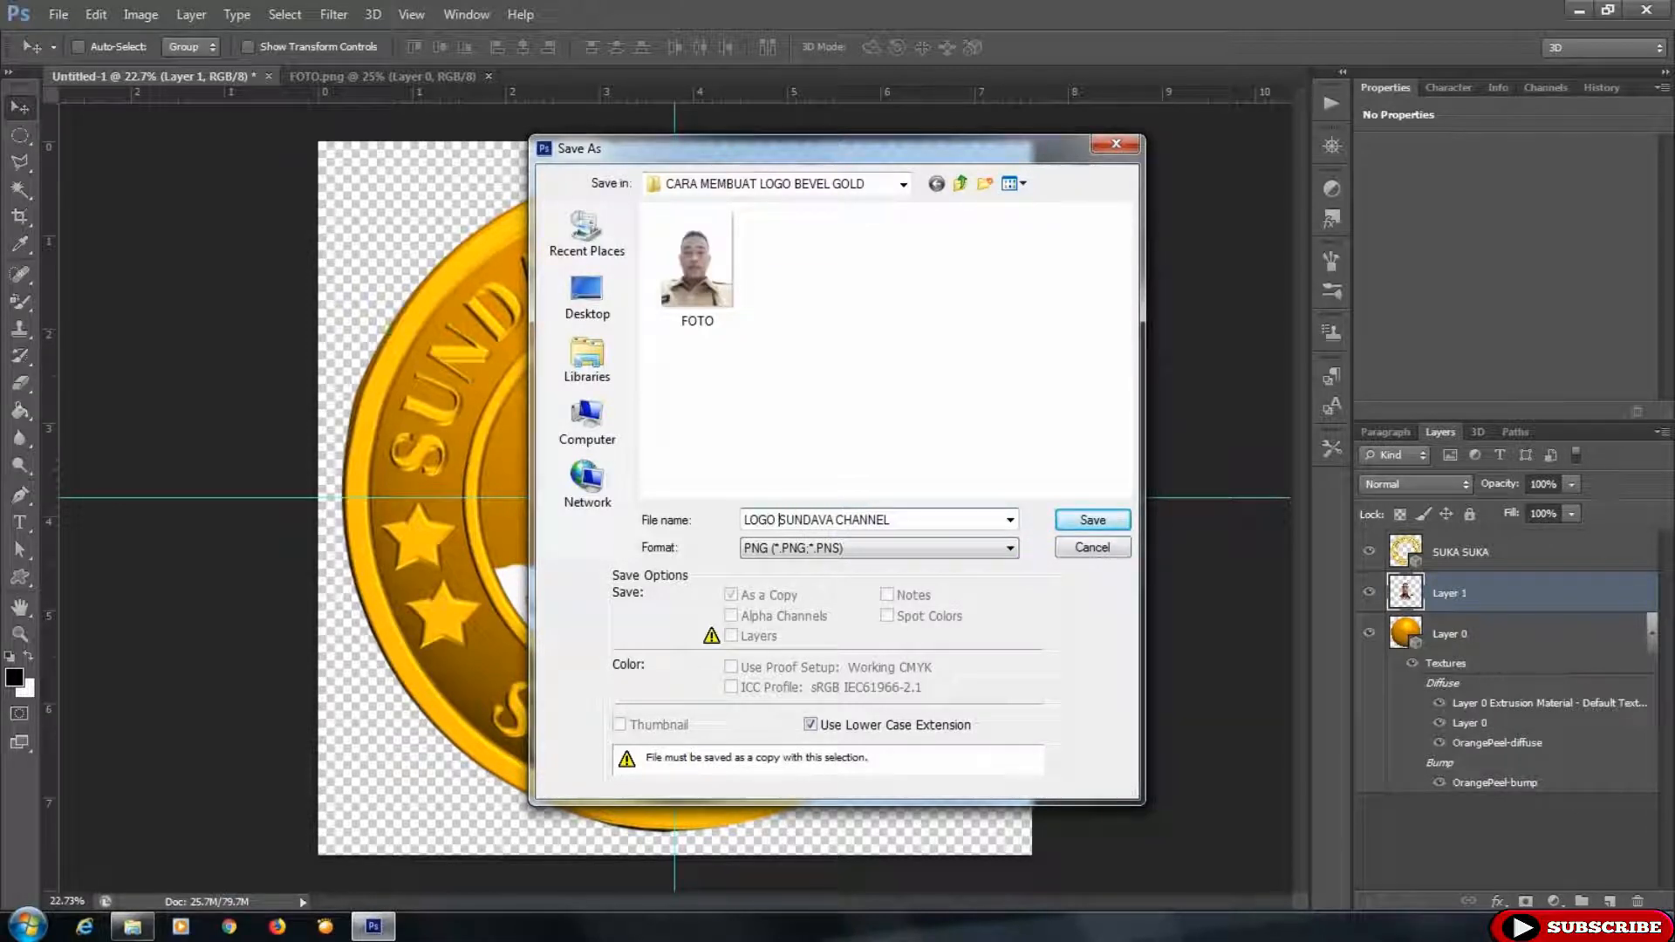
{"action": "left_click", "coordinate": [1089, 520]}
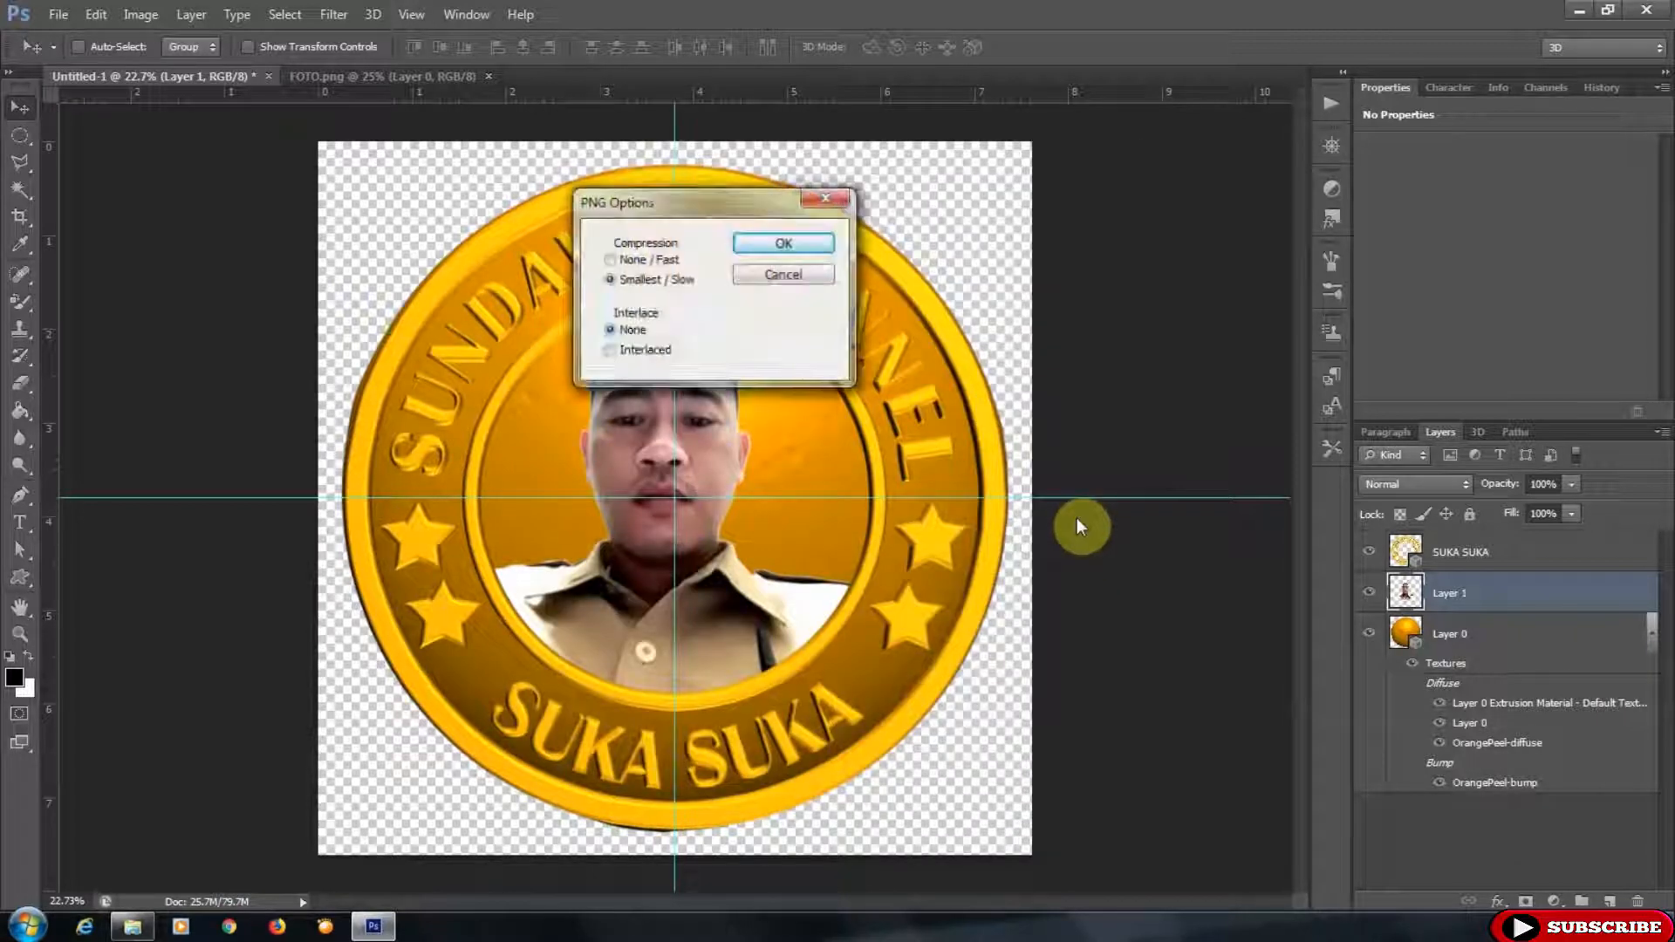
{"action": "left_click", "coordinate": [784, 243]}
- Open the saved LOGO SUNDAVA CHANNEL png from its project folder in Photoshop
{"action": "left_click", "coordinate": [132, 926]}
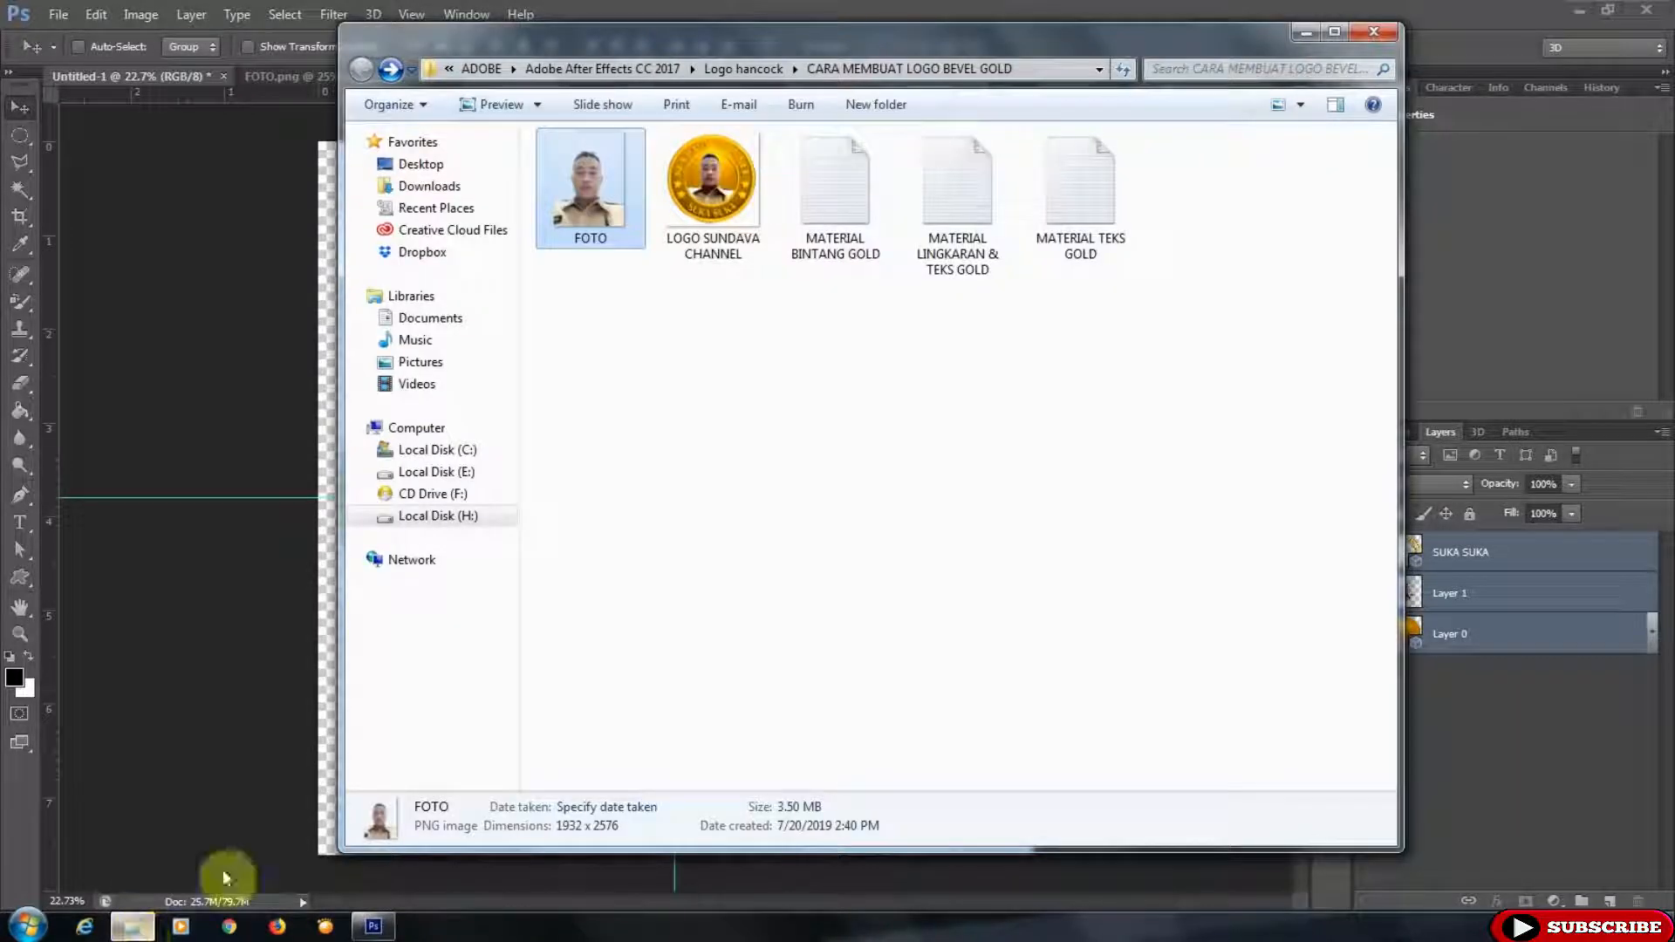
{"action": "left_click", "coordinate": [721, 183]}
{"action": "left_click_drag", "start_coordinate": [721, 183], "coordinate": [1035, 4]}
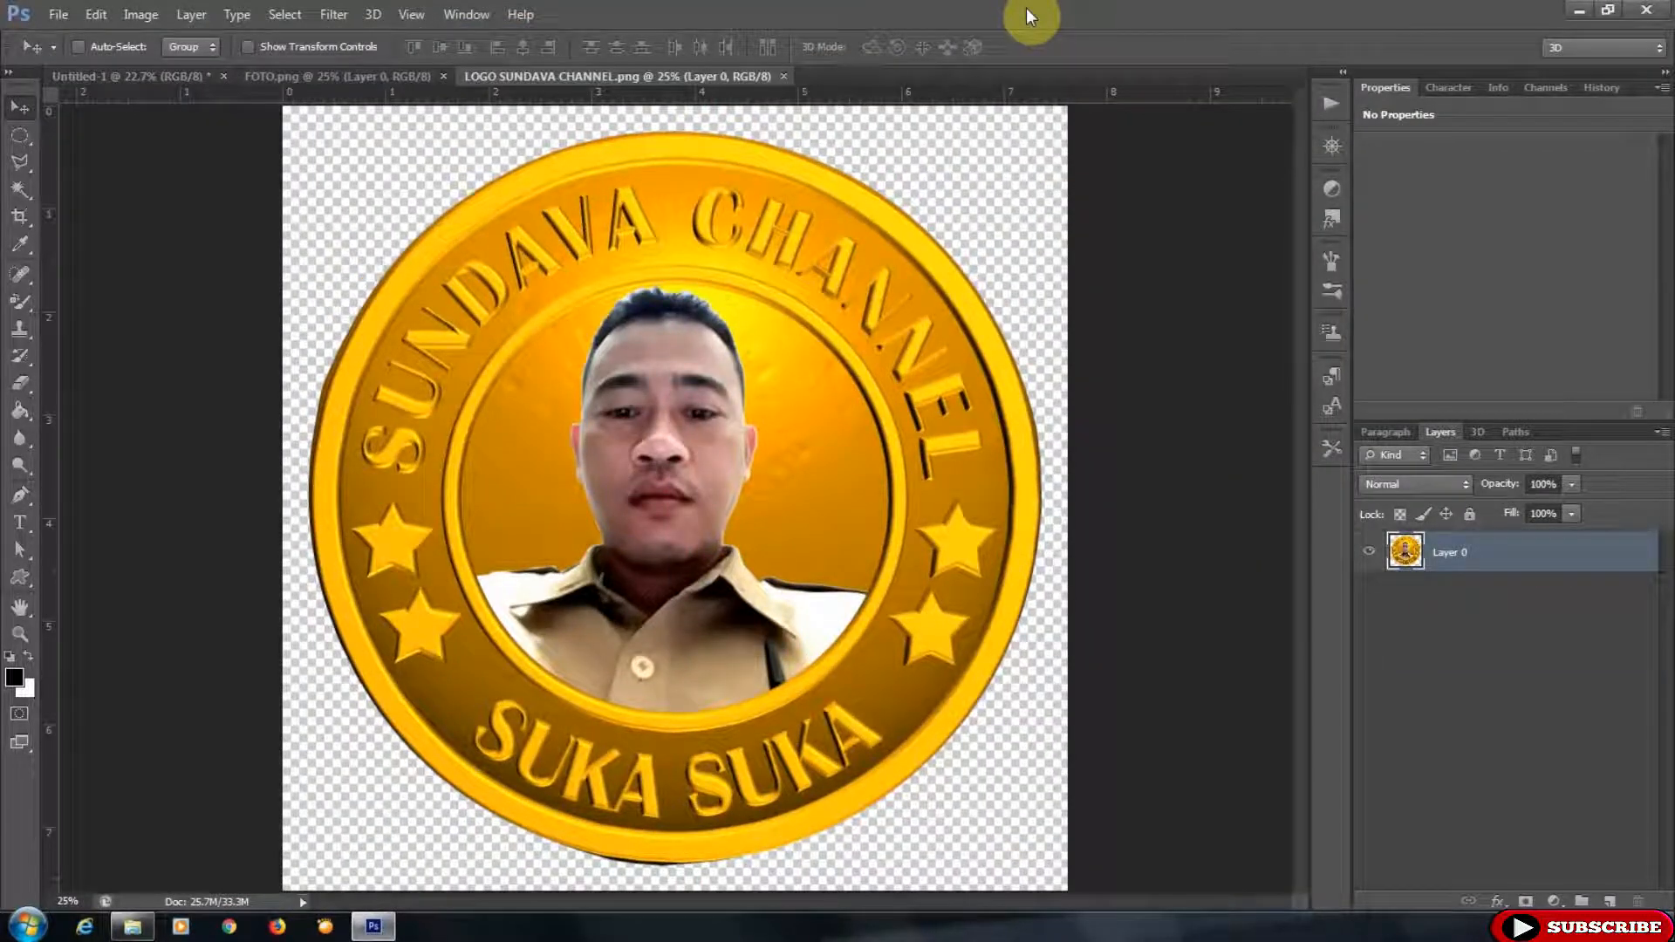
- Apply Brightness/Contrast to the flattened logo image, lowering brightness slightly and raising contrast
{"action": "left_click", "coordinate": [138, 15]}
{"action": "mouse_move", "coordinate": [146, 79]}
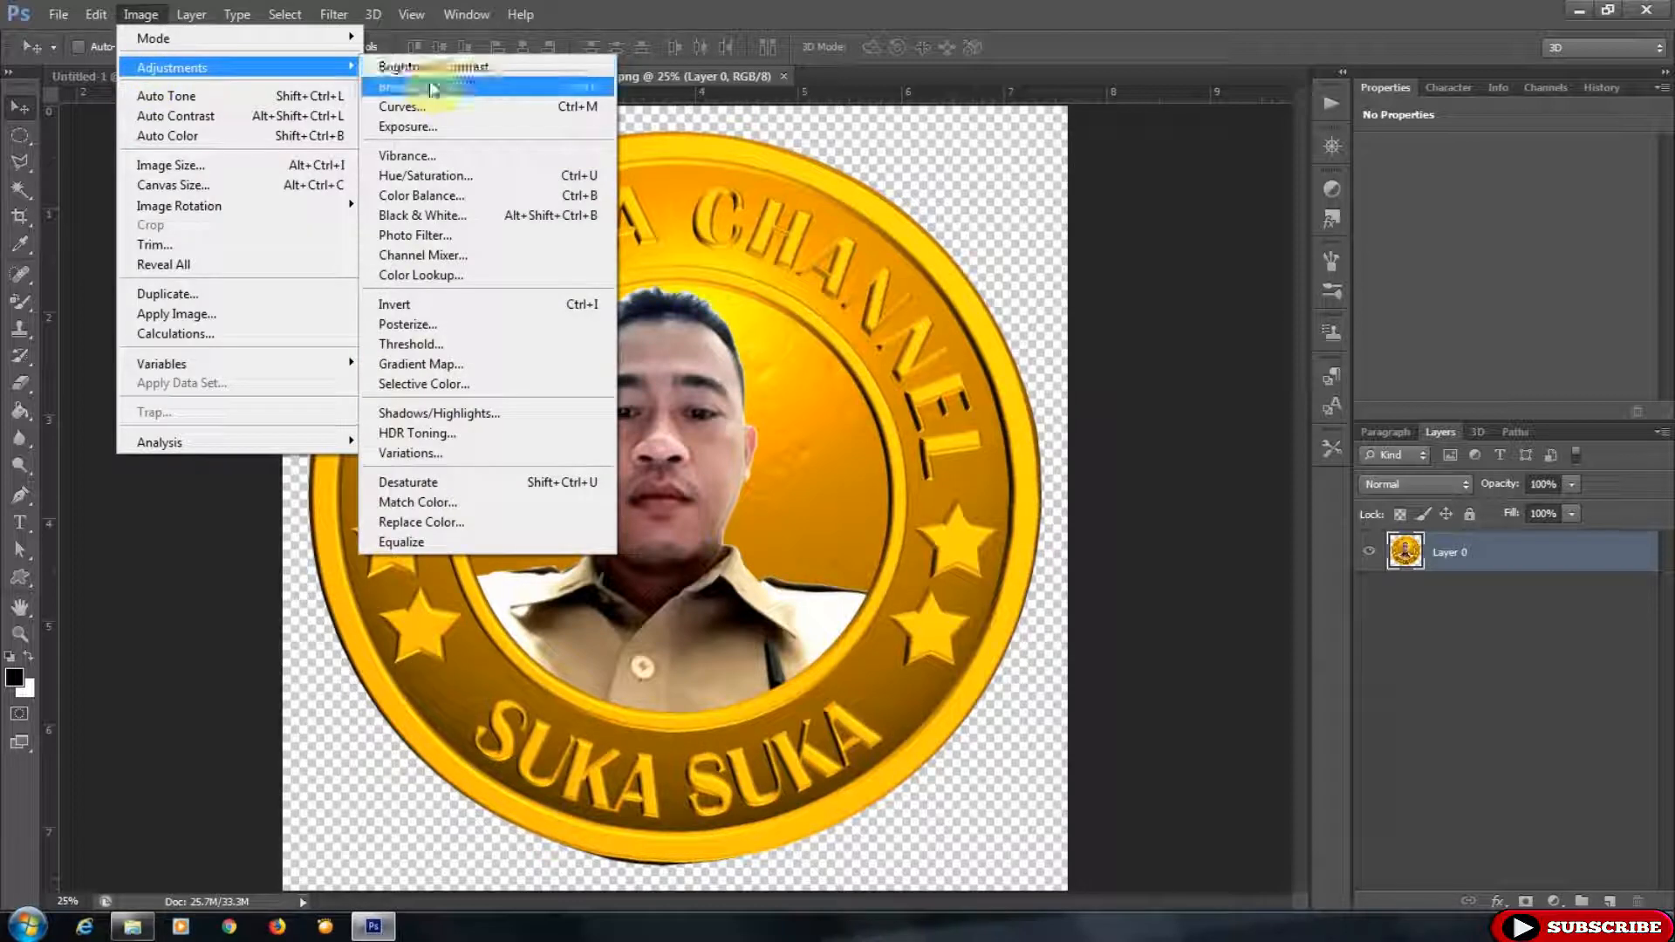
{"action": "left_click", "coordinate": [437, 67]}
{"action": "left_click_drag", "start_coordinate": [1124, 279], "coordinate": [1118, 285]}
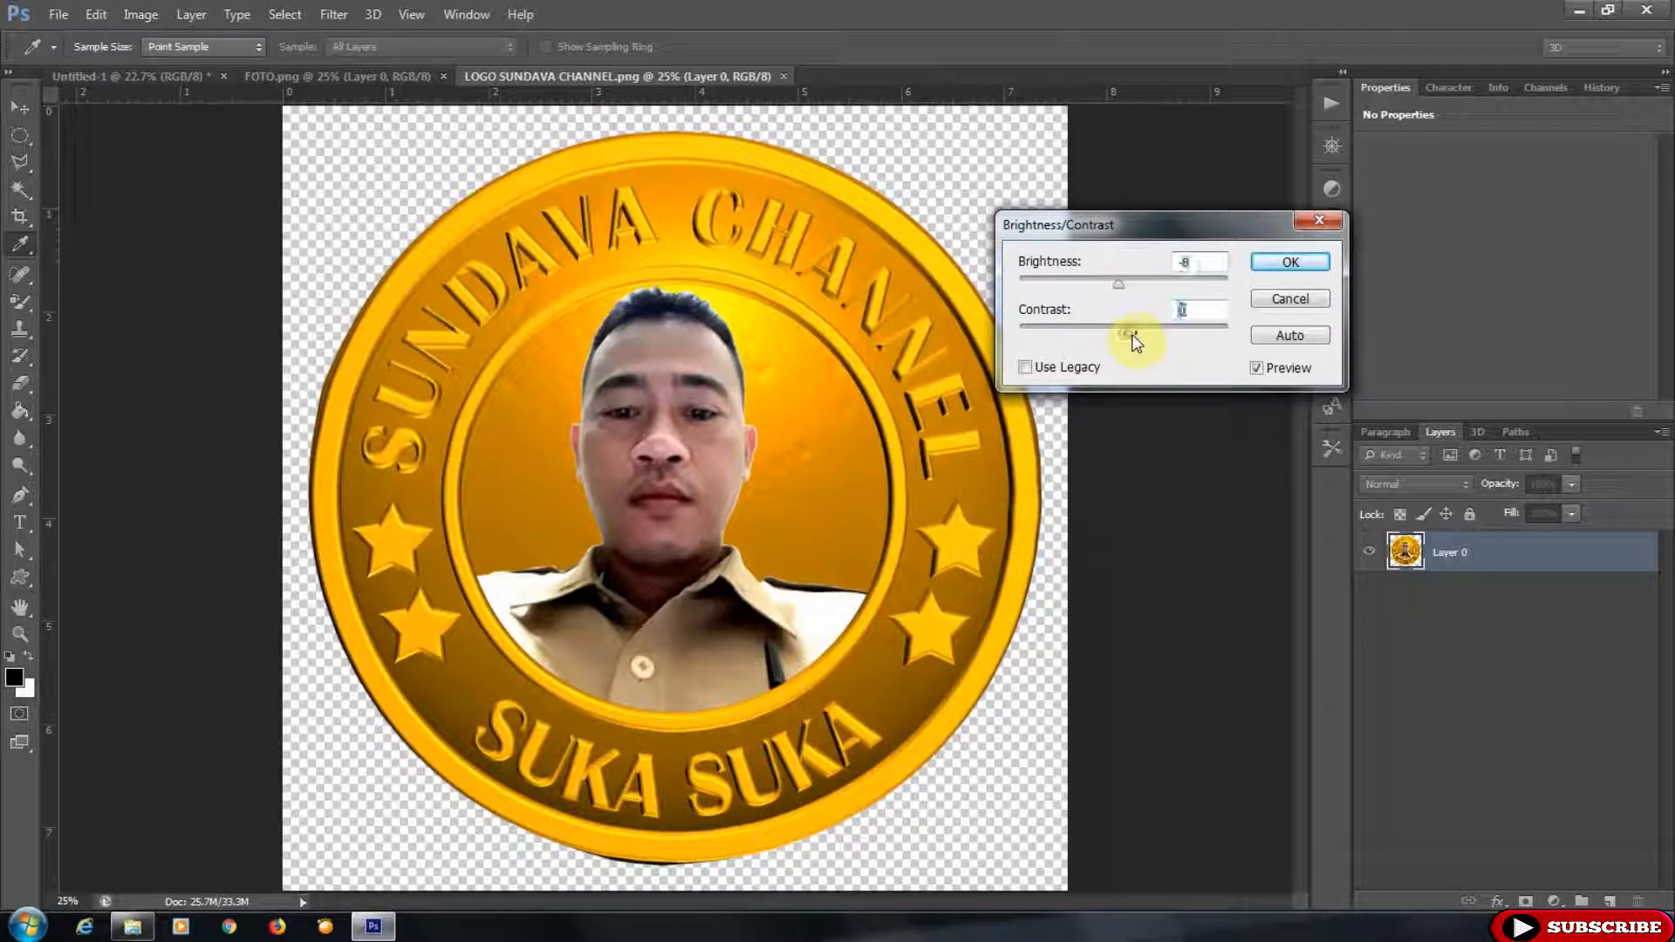
{"action": "left_click_drag", "start_coordinate": [1145, 336], "coordinate": [1173, 342]}
{"action": "left_click_drag", "start_coordinate": [1119, 285], "coordinate": [1115, 288]}
{"action": "left_click", "coordinate": [1310, 261]}
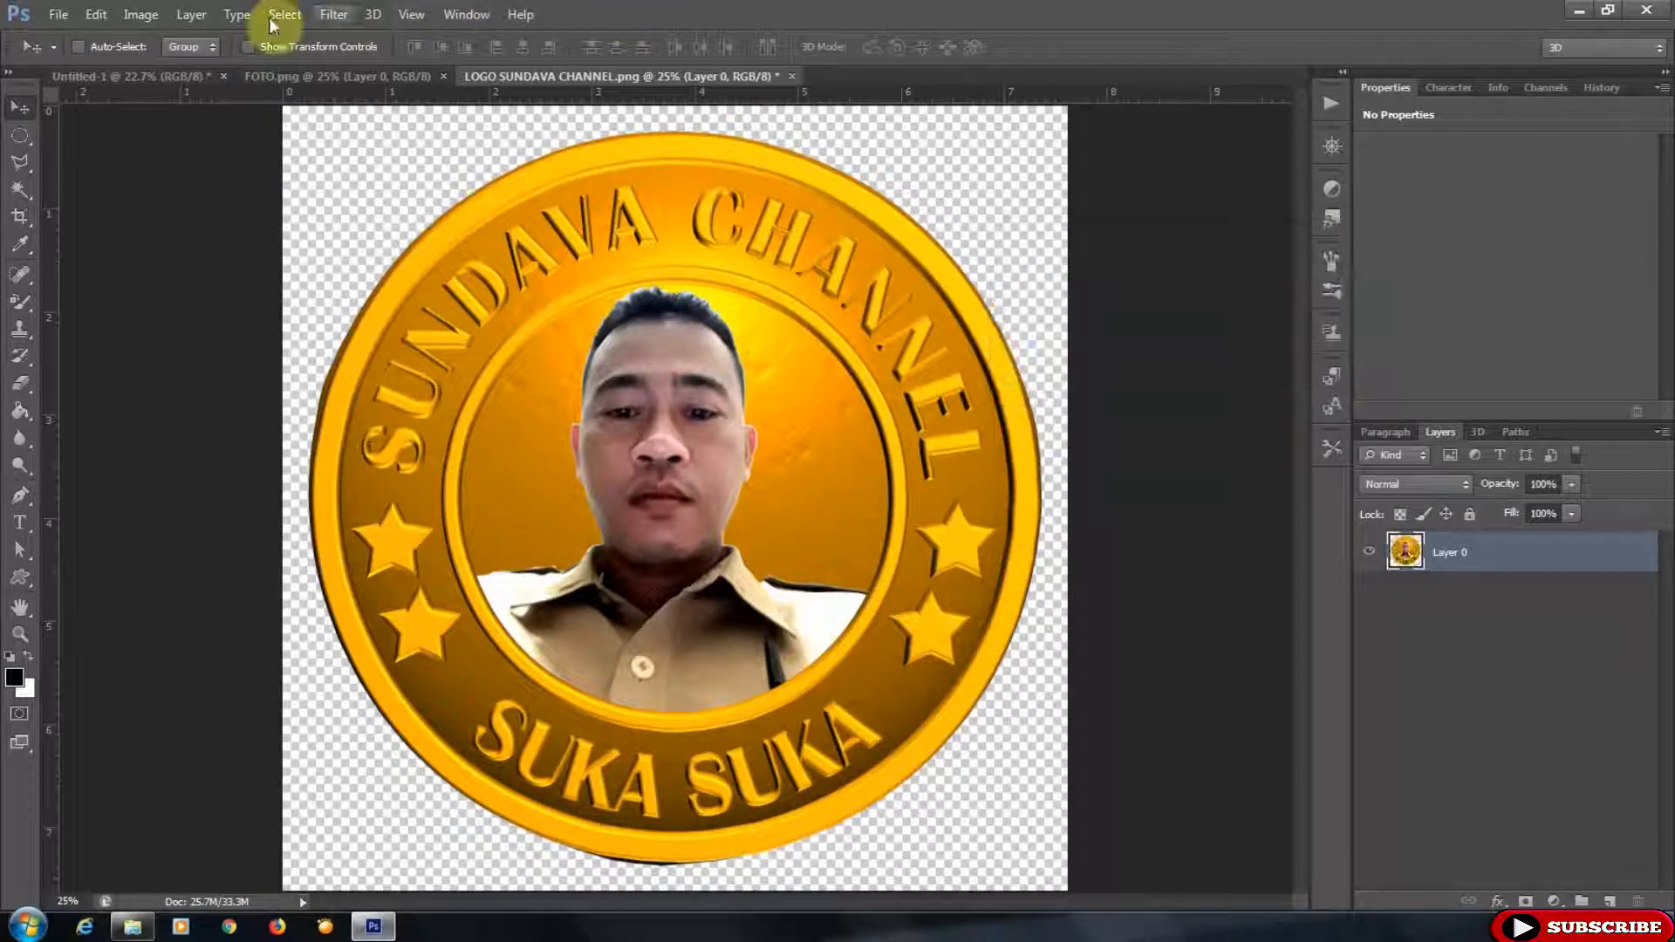
- Apply a Curves adjustment to the logo image, lifting the upper tones slightly and anchoring a shadow point
{"action": "left_click", "coordinate": [138, 15]}
{"action": "mouse_move", "coordinate": [205, 67]}
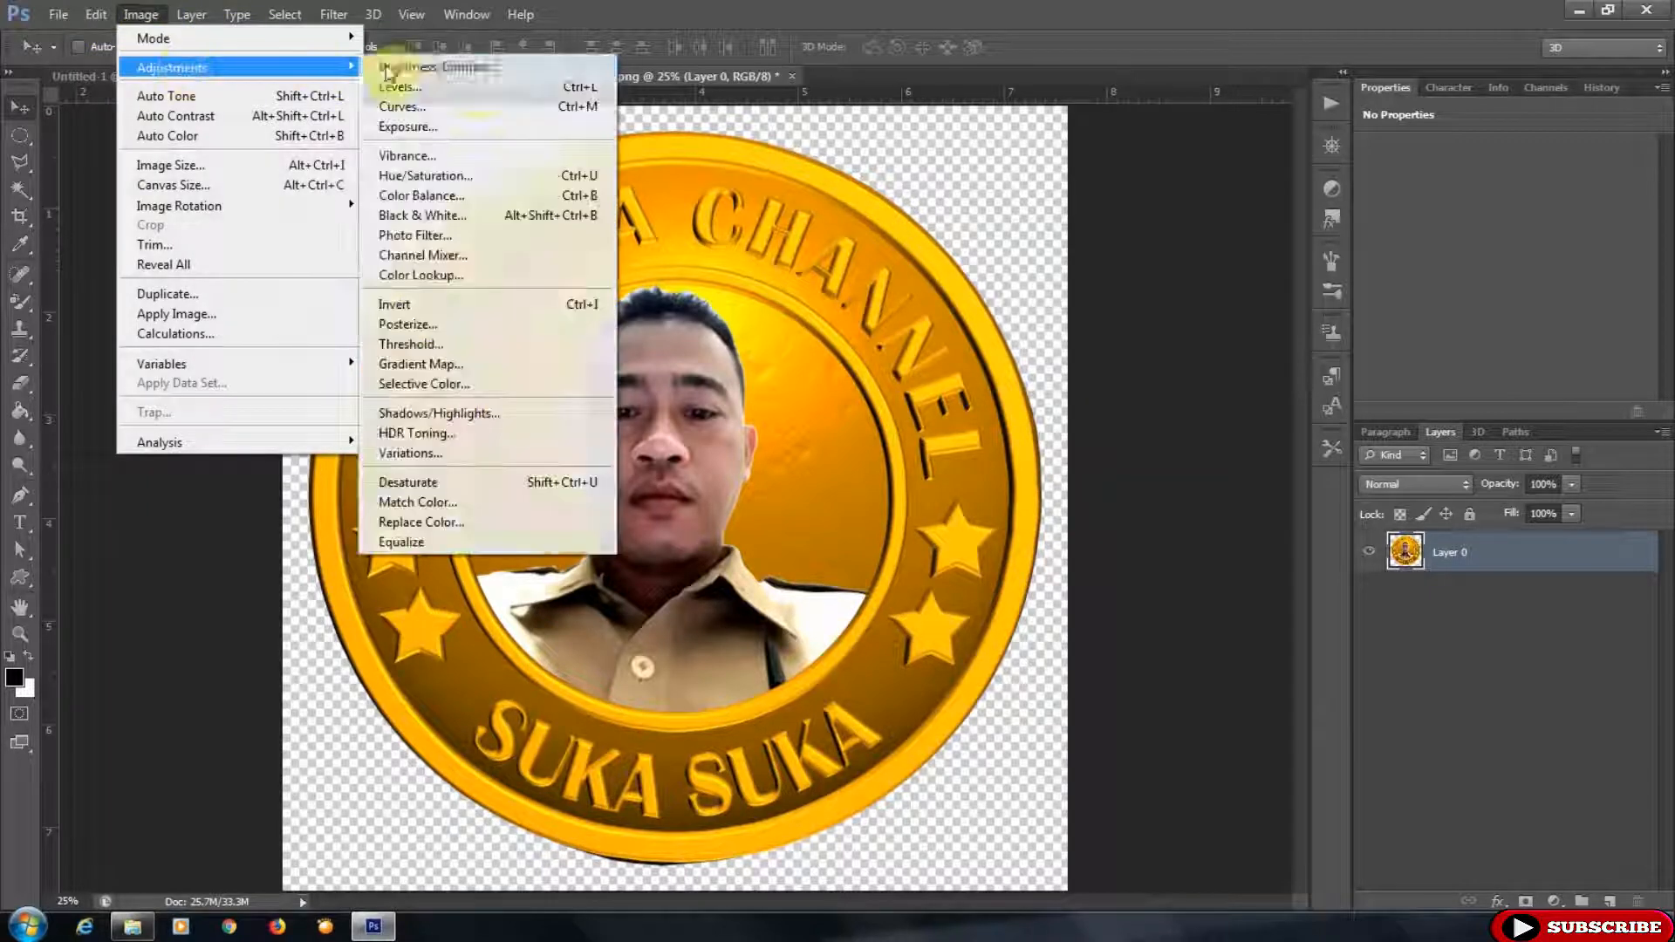
{"action": "left_click", "coordinate": [489, 106]}
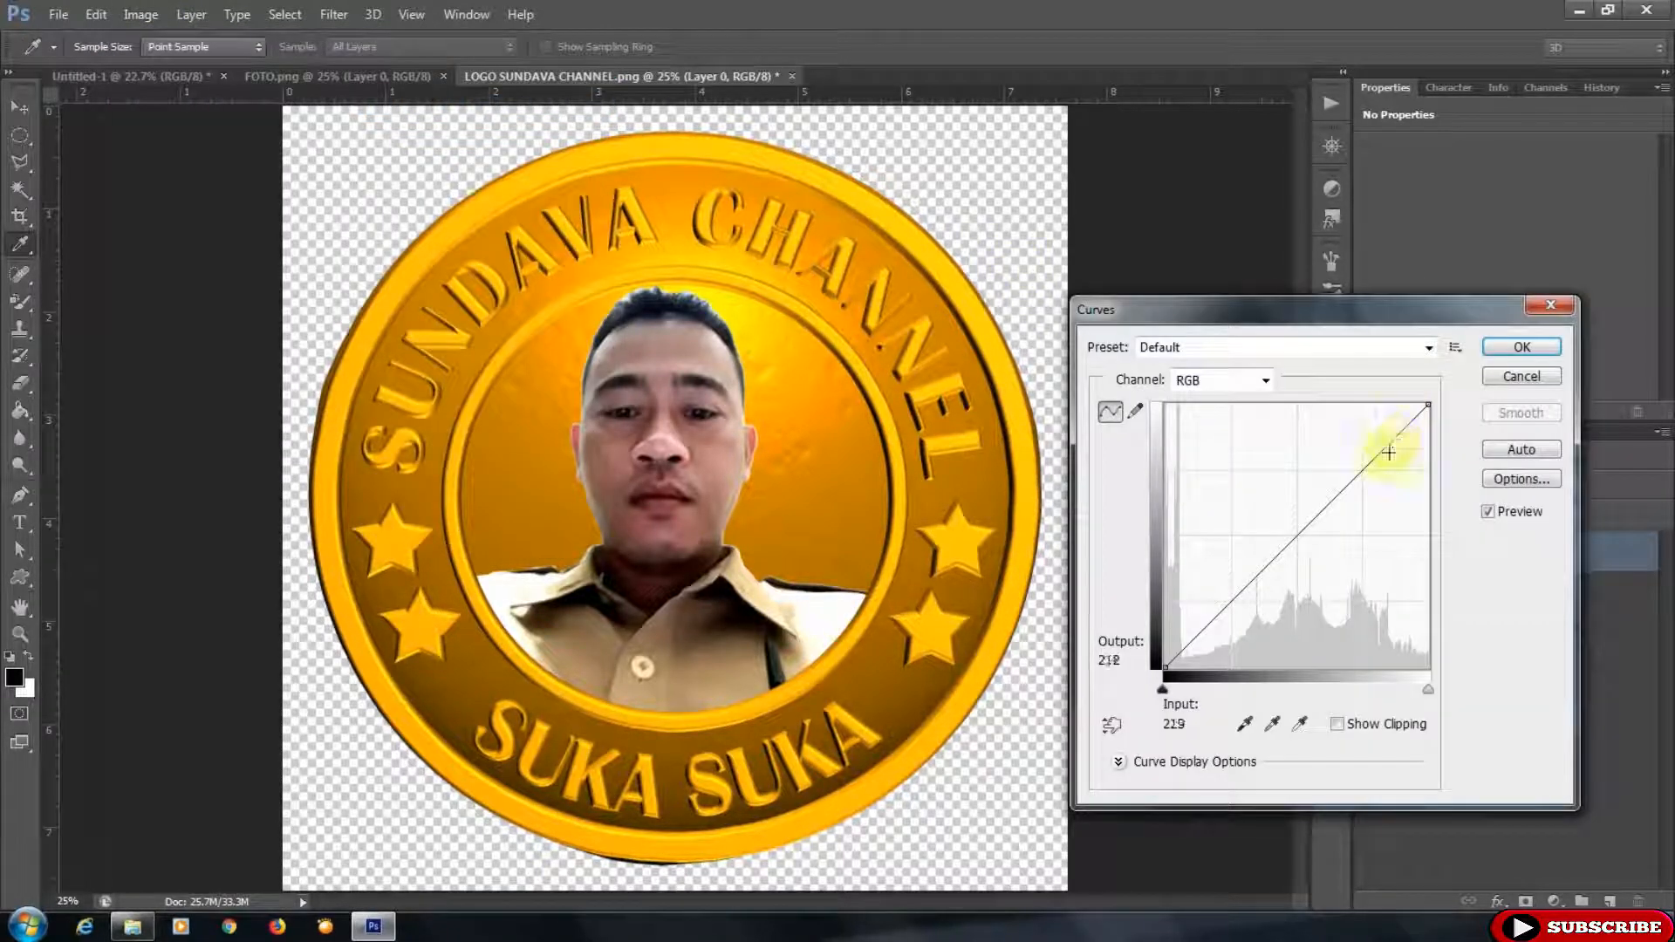
{"action": "left_click_drag", "start_coordinate": [1379, 455], "coordinate": [1377, 445]}
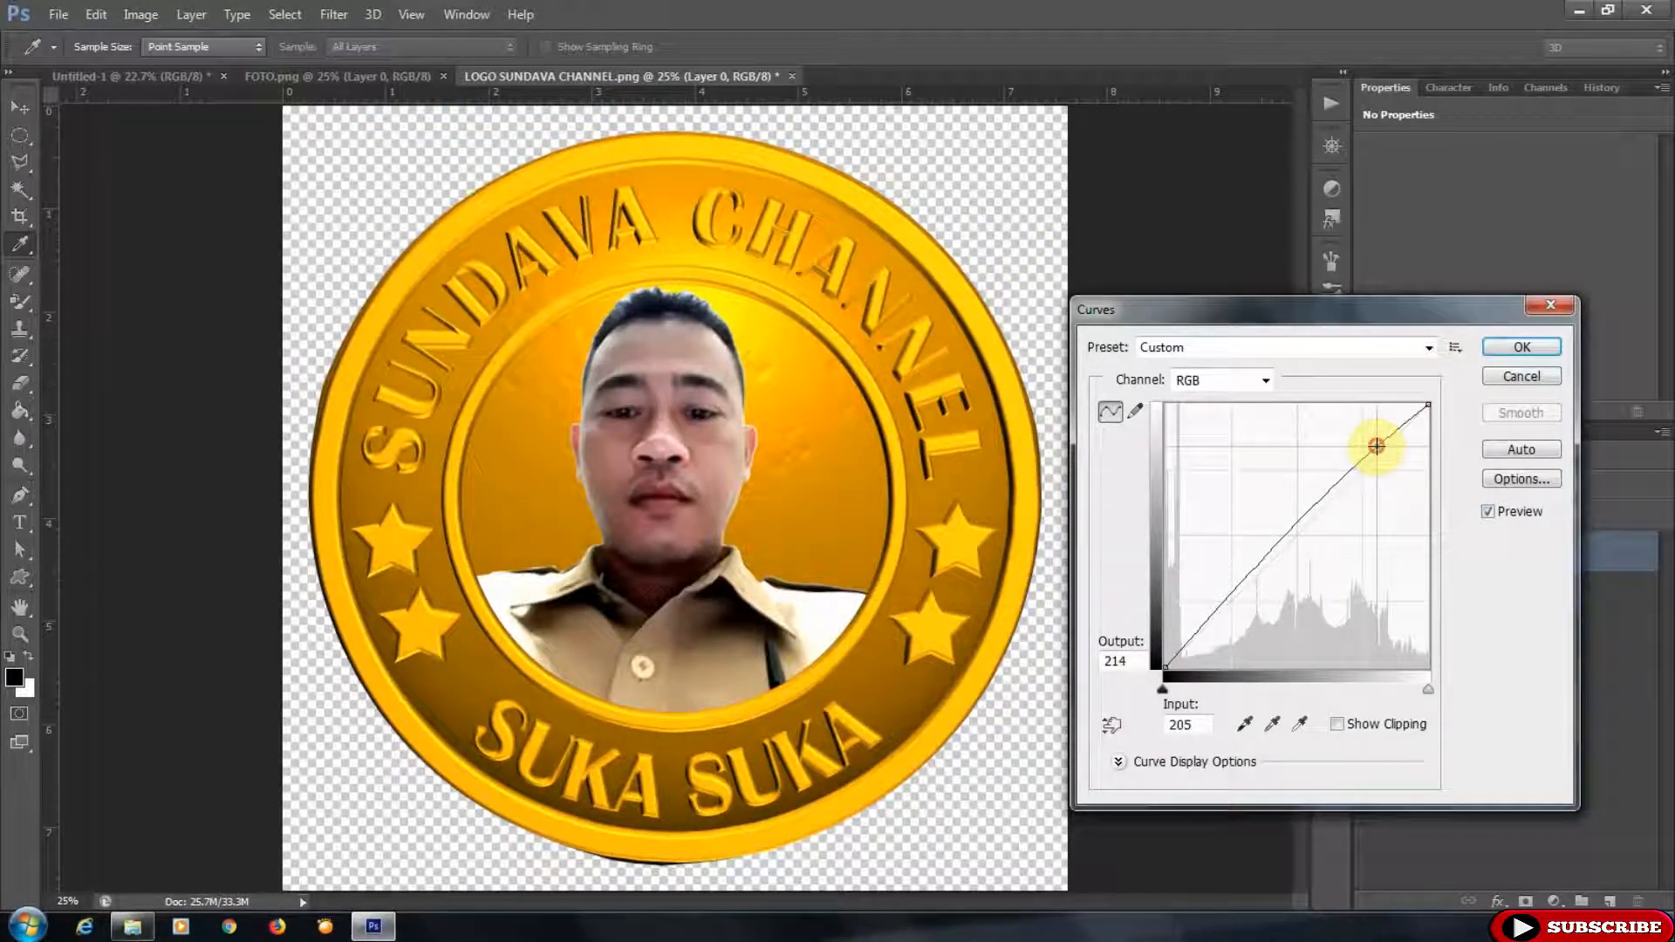
{"action": "left_click_drag", "start_coordinate": [1239, 587], "coordinate": [1233, 598]}
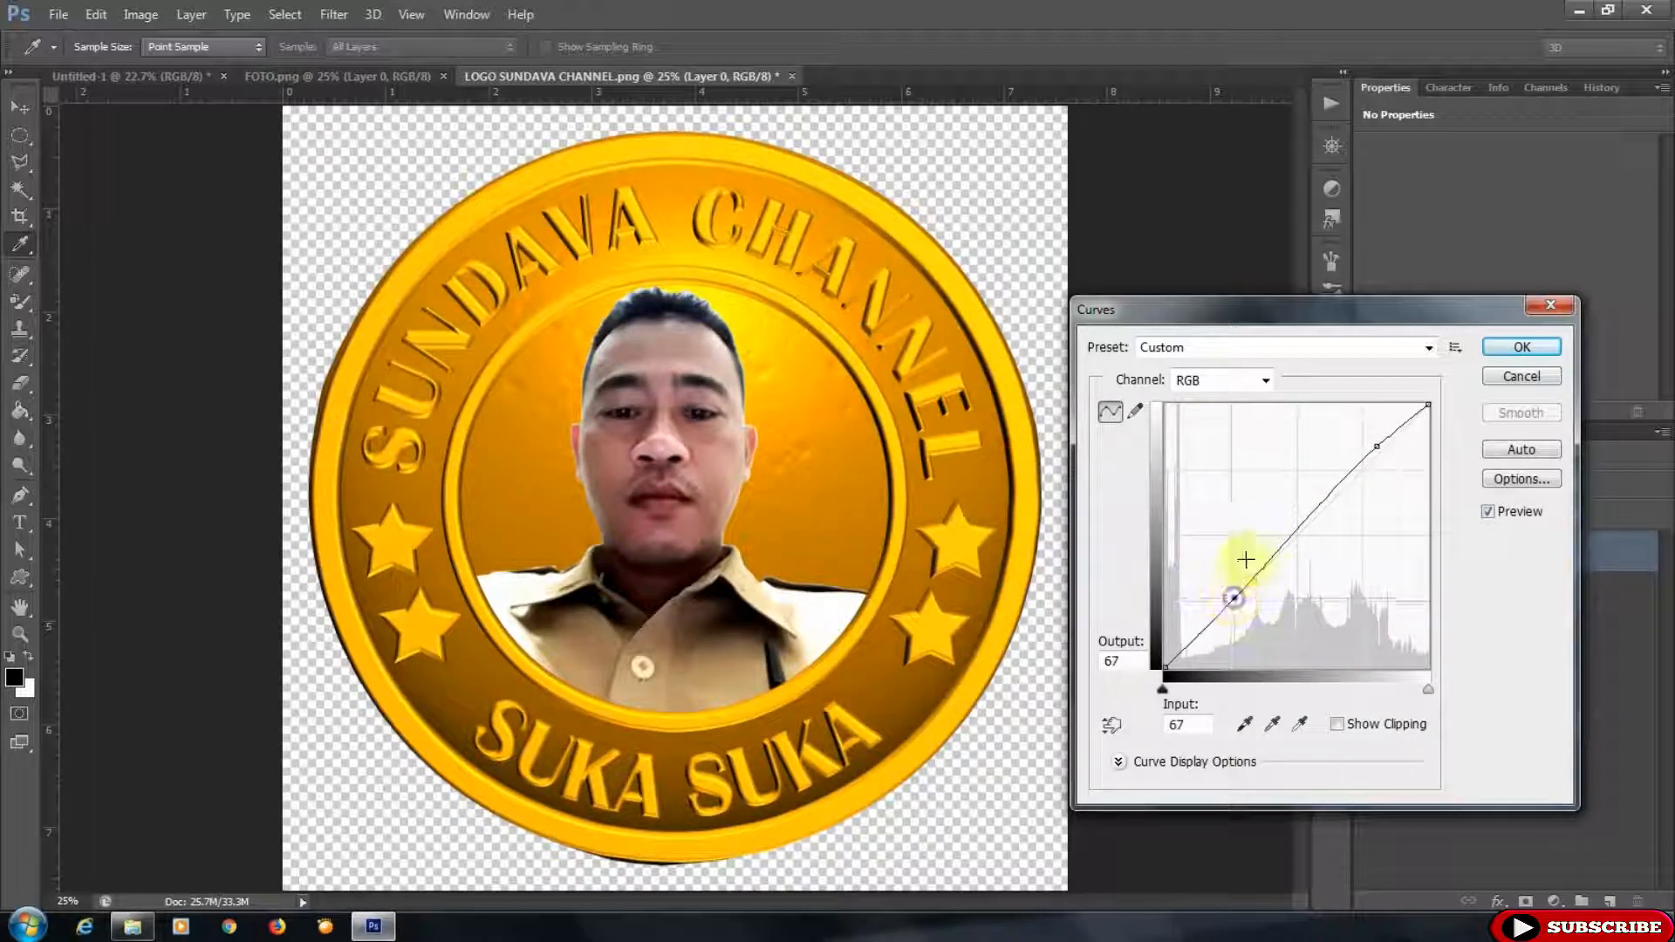
{"action": "left_click", "coordinate": [1522, 346]}
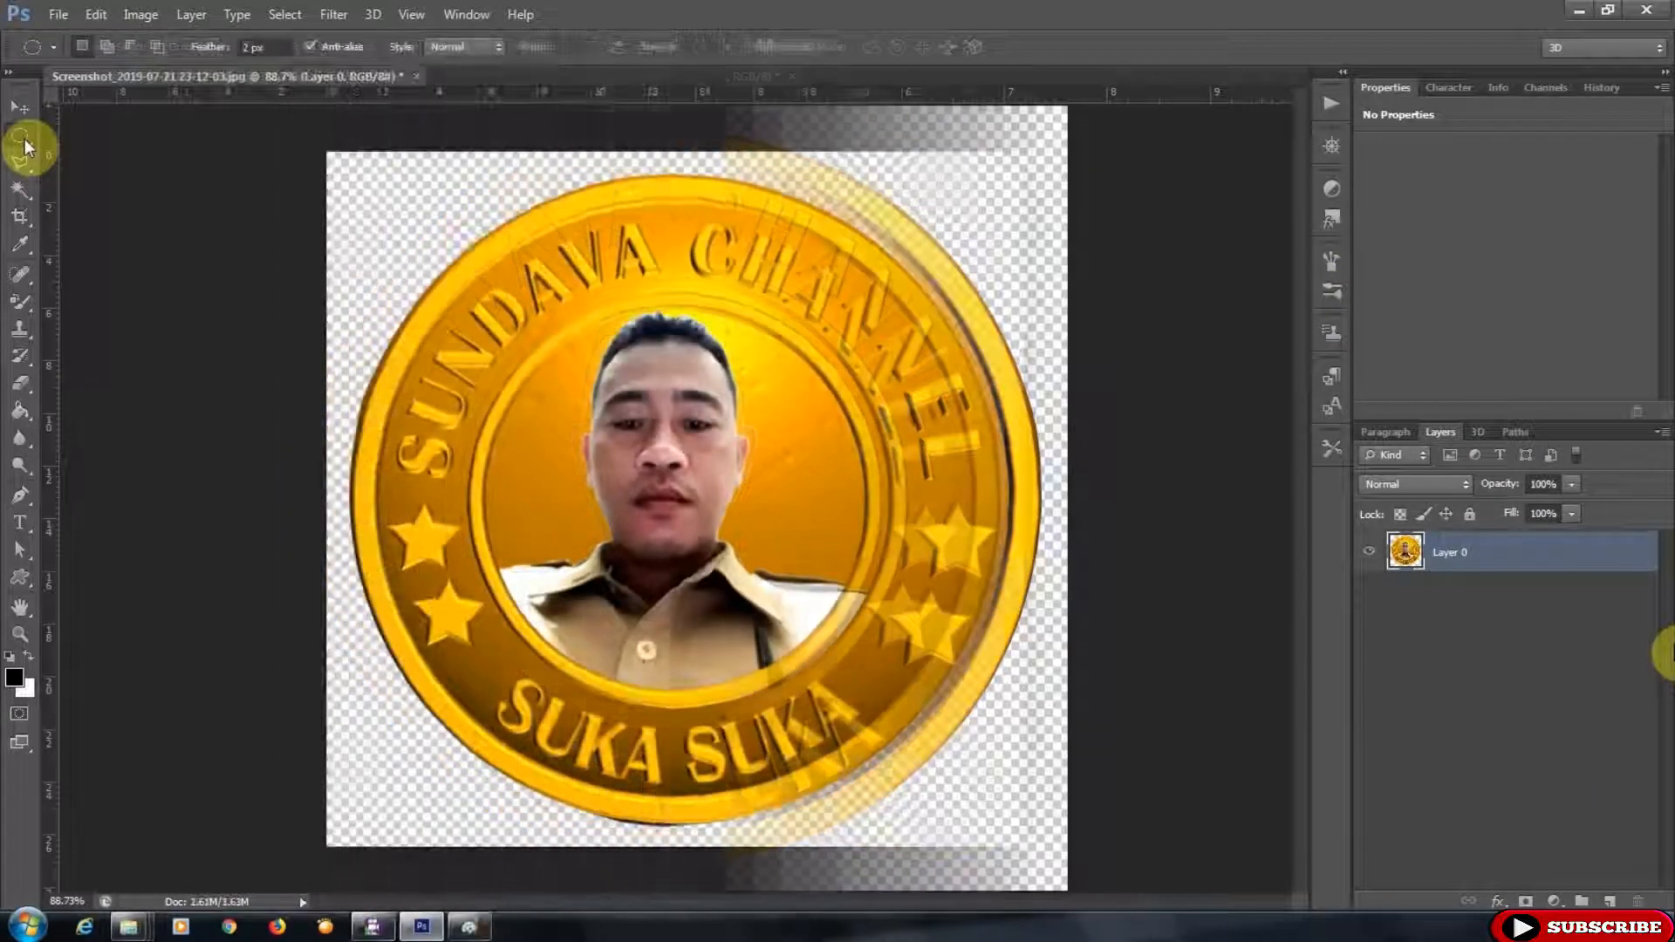
- Draw an elliptical selection over the badge and scale it with Transform Selection to roughly fit the coin's outer edge
{"action": "left_click_drag", "start_coordinate": [454, 236], "coordinate": [1188, 810]}
{"action": "left_click_drag", "start_coordinate": [822, 504], "coordinate": [750, 486]}
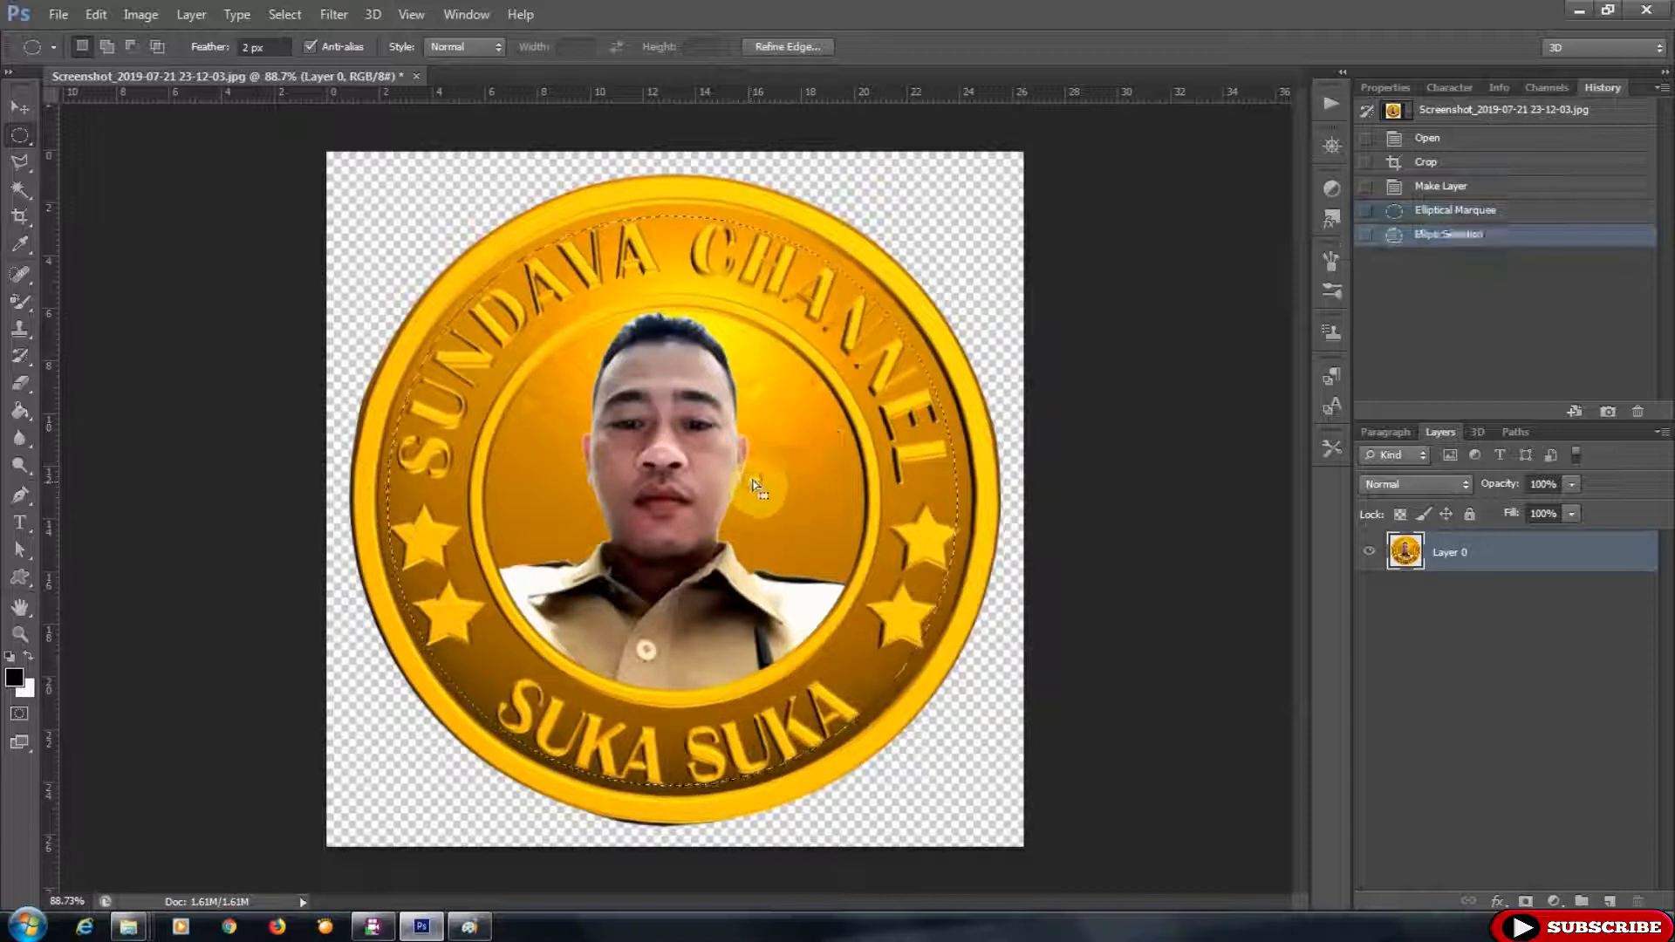
{"action": "right_click", "coordinate": [750, 486]}
{"action": "left_click", "coordinate": [837, 297]}
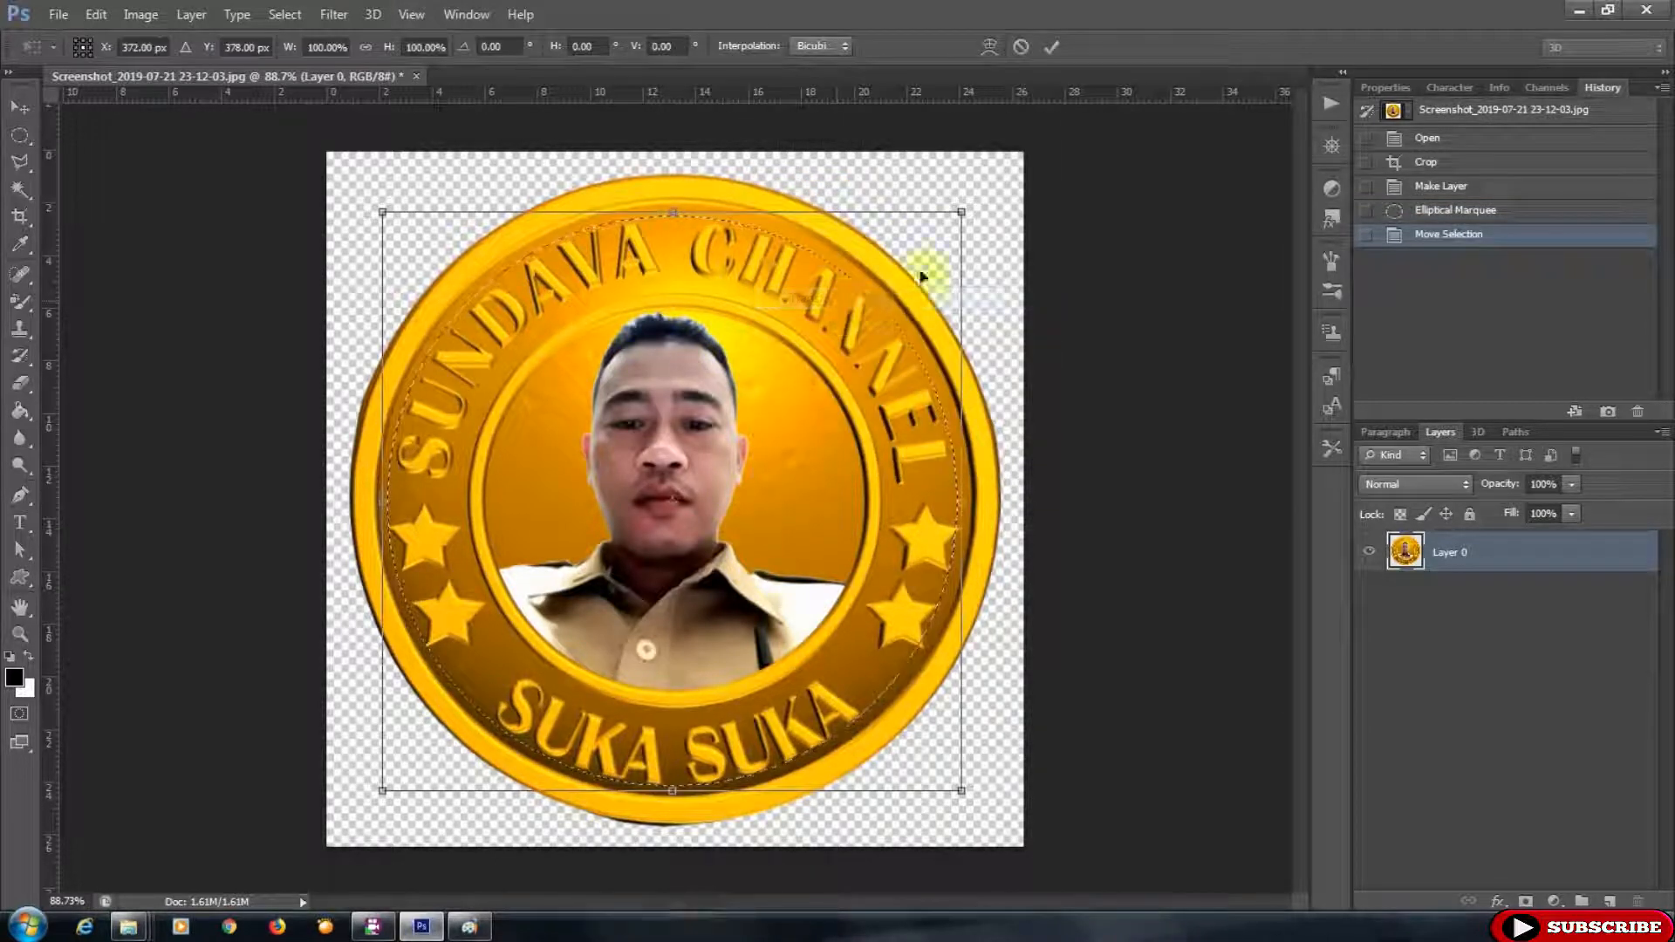
{"action": "left_click_drag", "start_coordinate": [986, 183], "coordinate": [998, 176]}
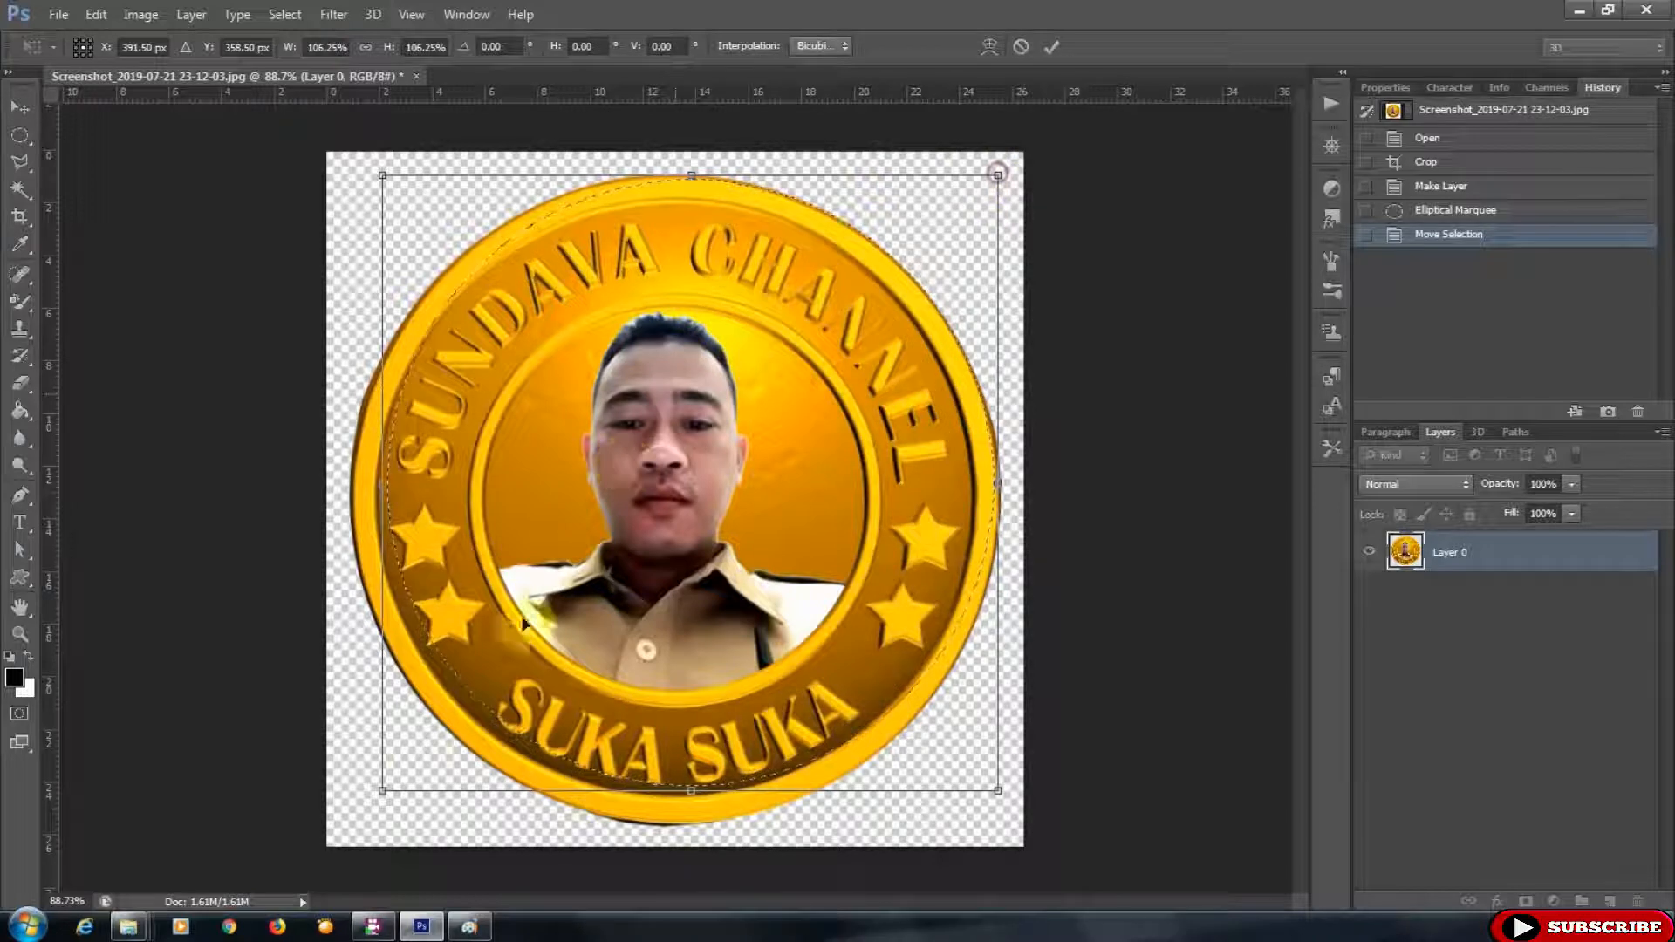
{"action": "left_click_drag", "start_coordinate": [382, 789], "coordinate": [352, 823]}
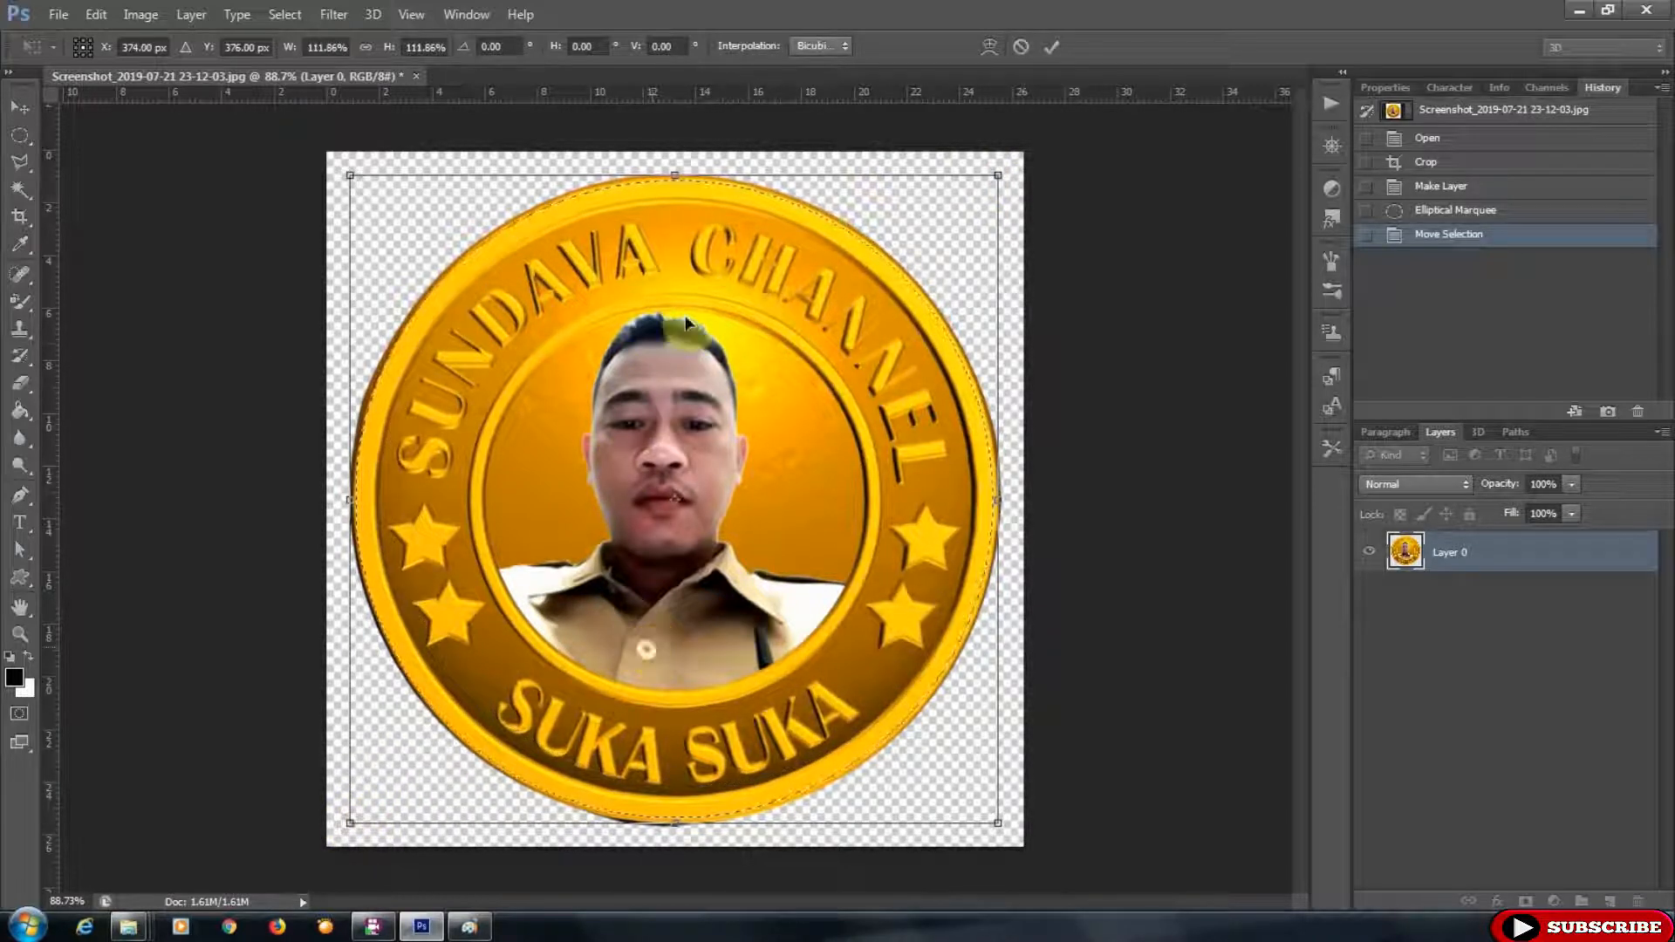
{"action": "left_click_drag", "start_coordinate": [675, 173], "coordinate": [677, 170]}
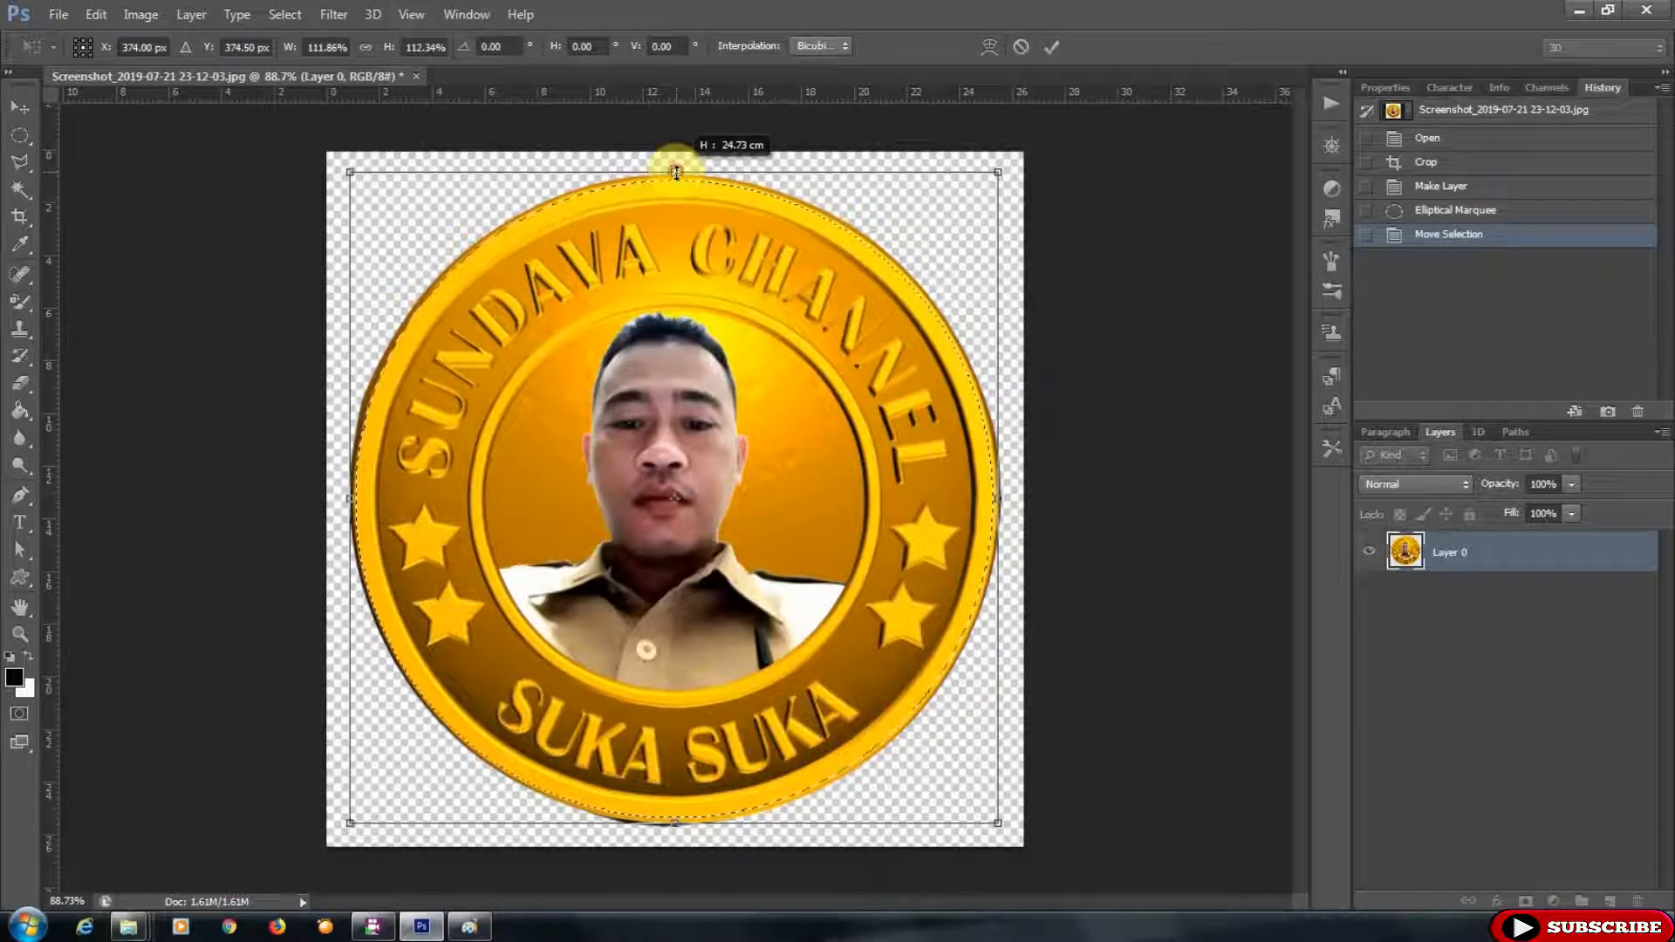
{"action": "left_click_drag", "start_coordinate": [350, 500], "coordinate": [348, 500]}
- Fine-tune the selection transform to about 114% width and height so it hugs the coin's rim, and commit it
{"action": "scroll", "coordinate": [410, 514], "scroll_direction": "up", "scroll_amount": 5}
{"action": "scroll", "coordinate": [417, 516], "scroll_direction": "down", "scroll_amount": 2}
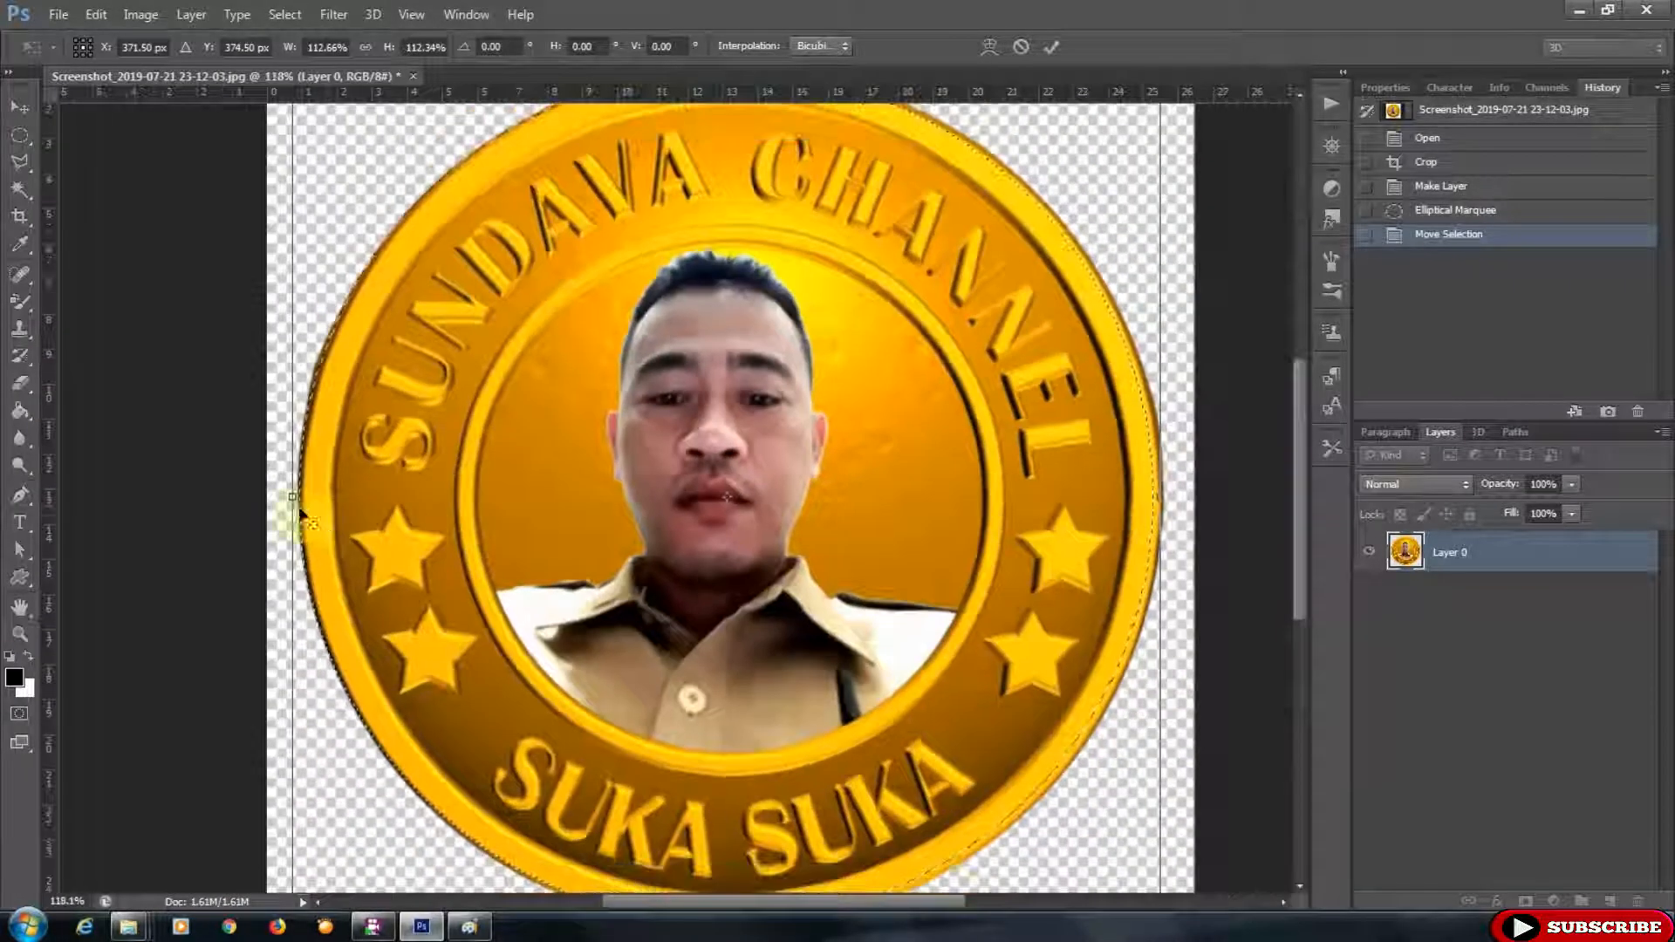
{"action": "left_click_drag", "start_coordinate": [291, 495], "coordinate": [292, 496]}
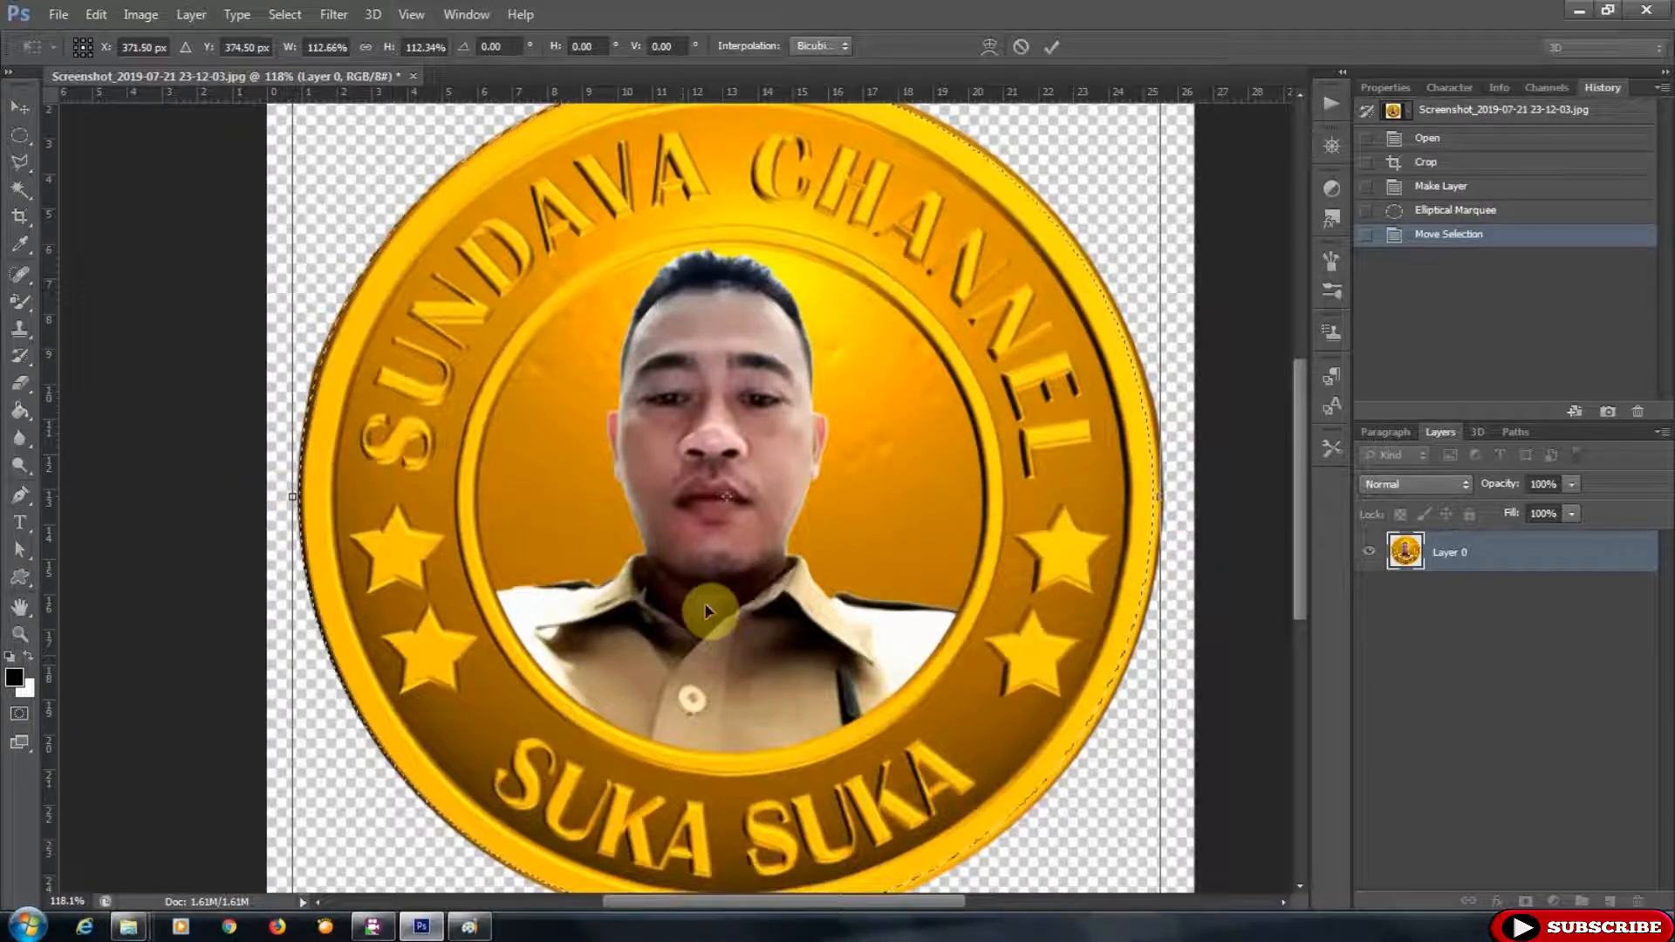
{"action": "scroll", "coordinate": [710, 587], "scroll_direction": "down", "scroll_amount": 2}
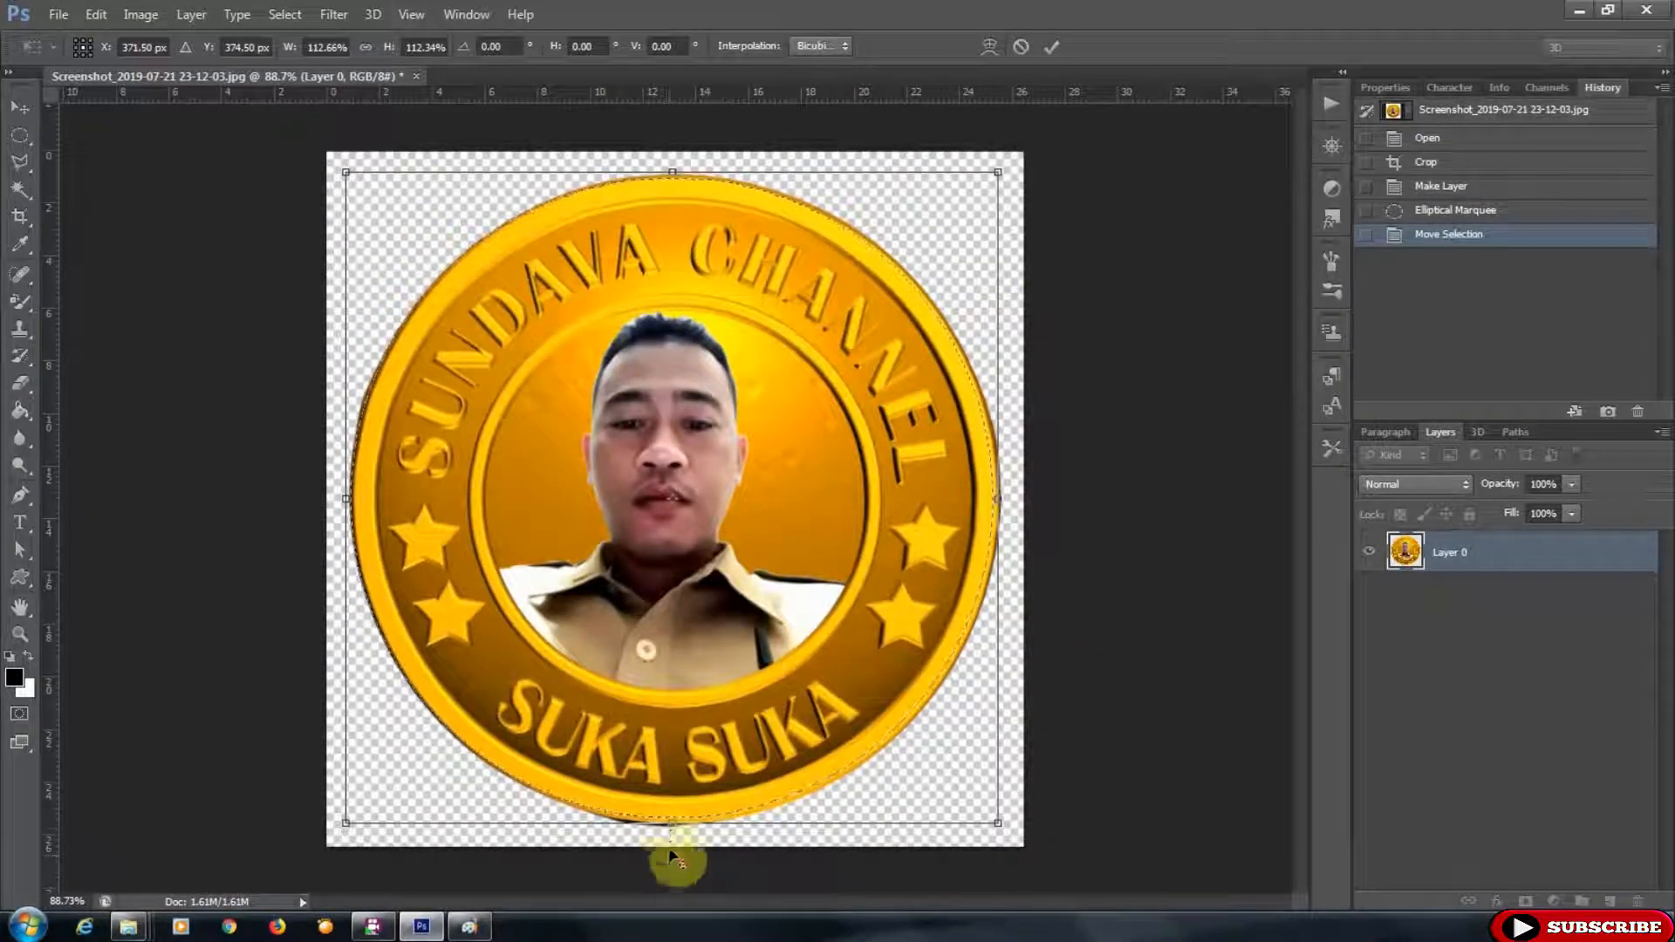
{"action": "scroll", "coordinate": [668, 868], "scroll_direction": "up", "scroll_amount": 2}
{"action": "left_click_drag", "start_coordinate": [672, 853], "coordinate": [676, 859]}
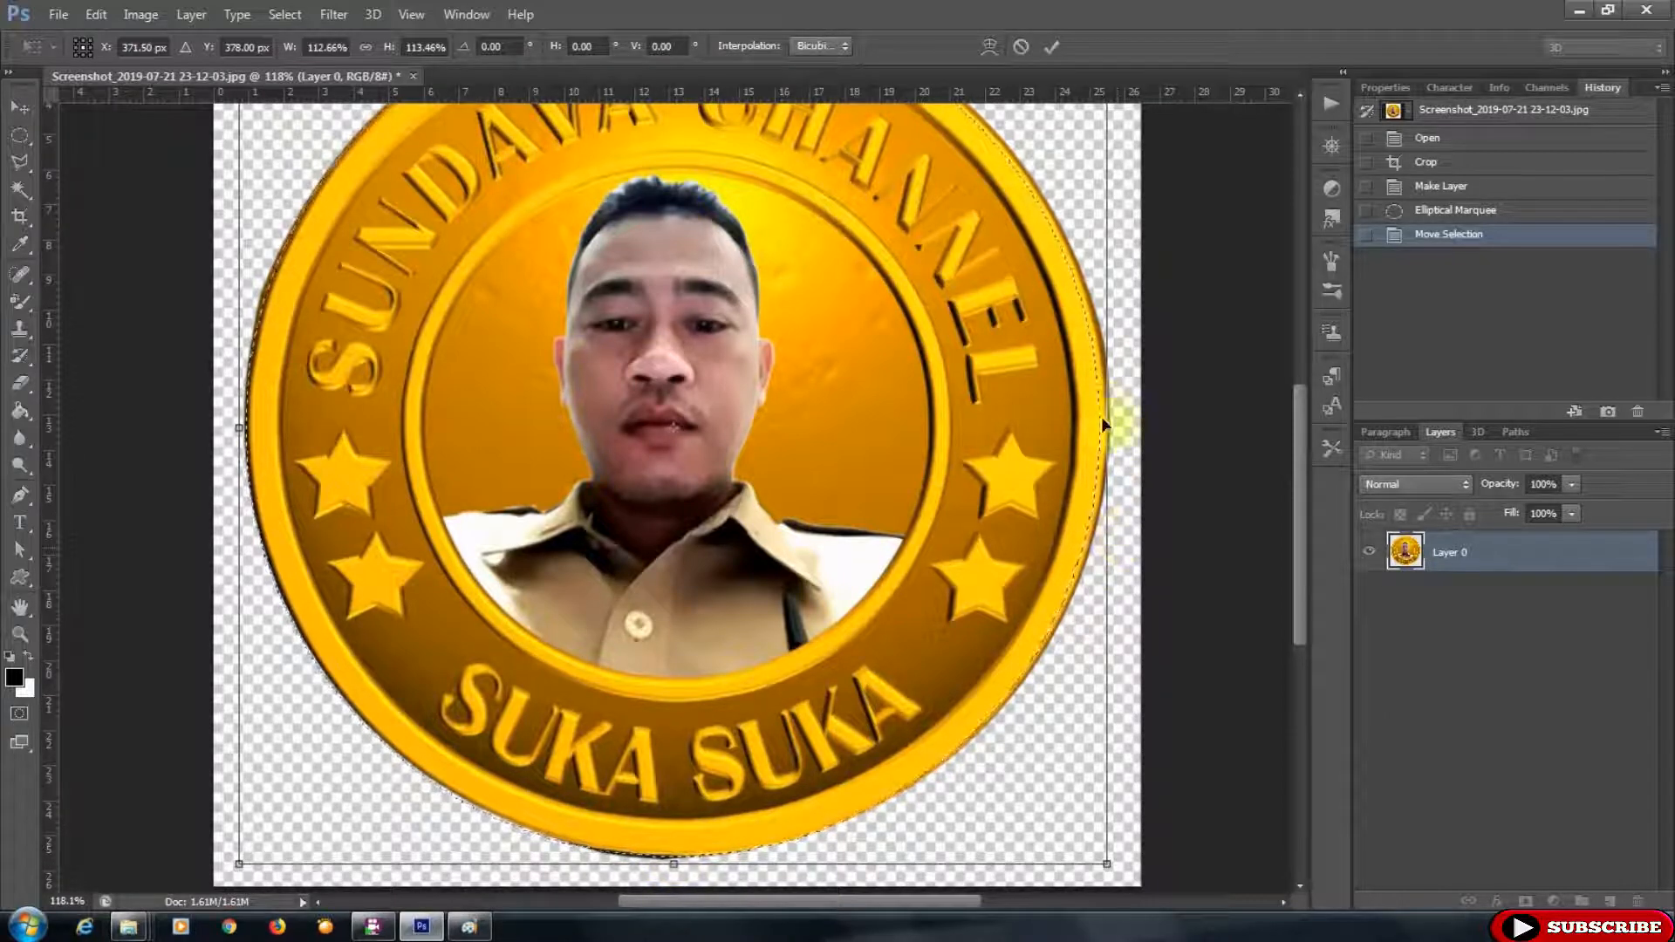
{"action": "left_click_drag", "start_coordinate": [1106, 422], "coordinate": [1116, 426]}
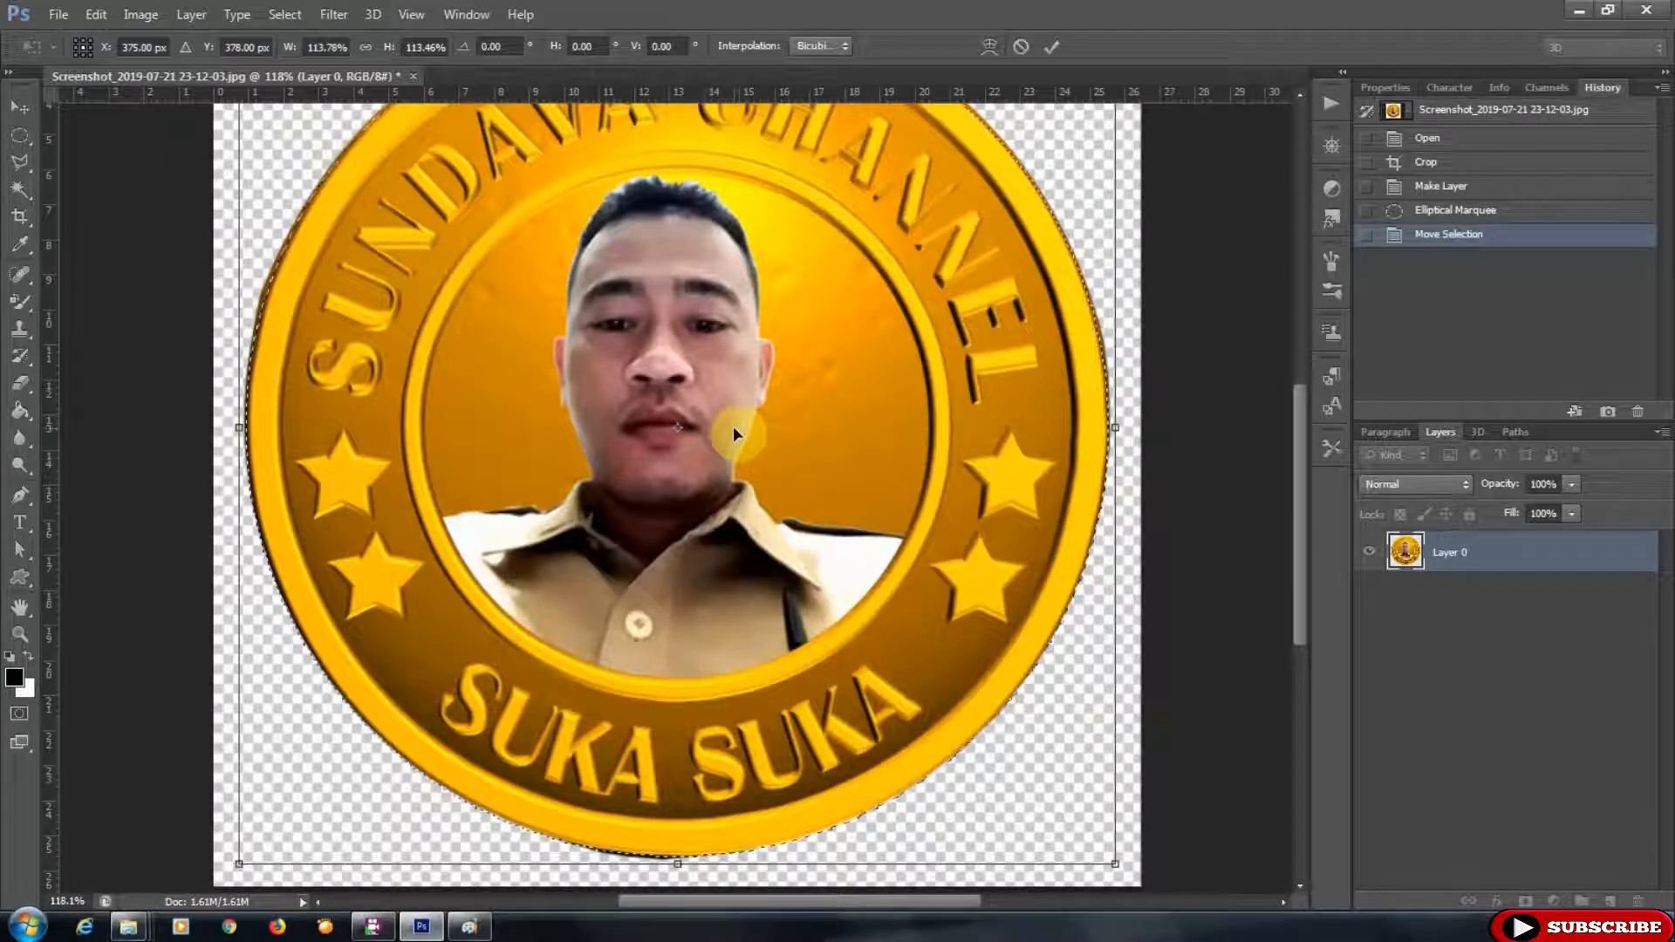
{"action": "scroll", "coordinate": [733, 426], "scroll_direction": "down", "scroll_amount": 2}
{"action": "scroll", "coordinate": [696, 227], "scroll_direction": "up", "scroll_amount": 2}
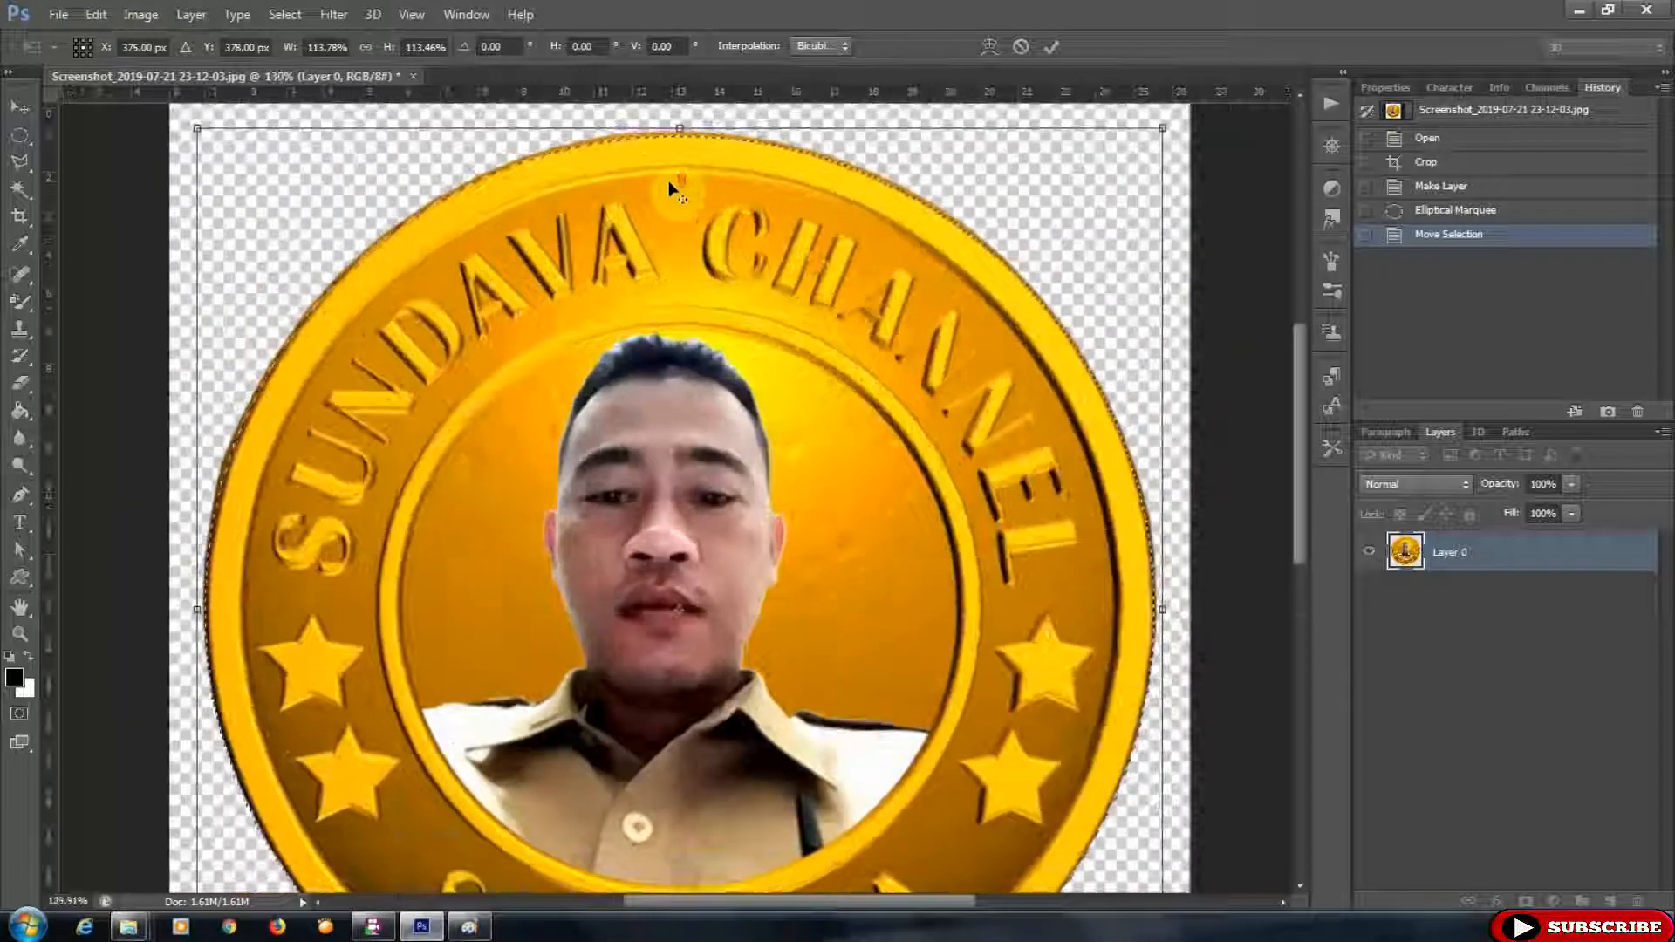
{"action": "scroll", "coordinate": [679, 113], "scroll_direction": "up", "scroll_amount": 3}
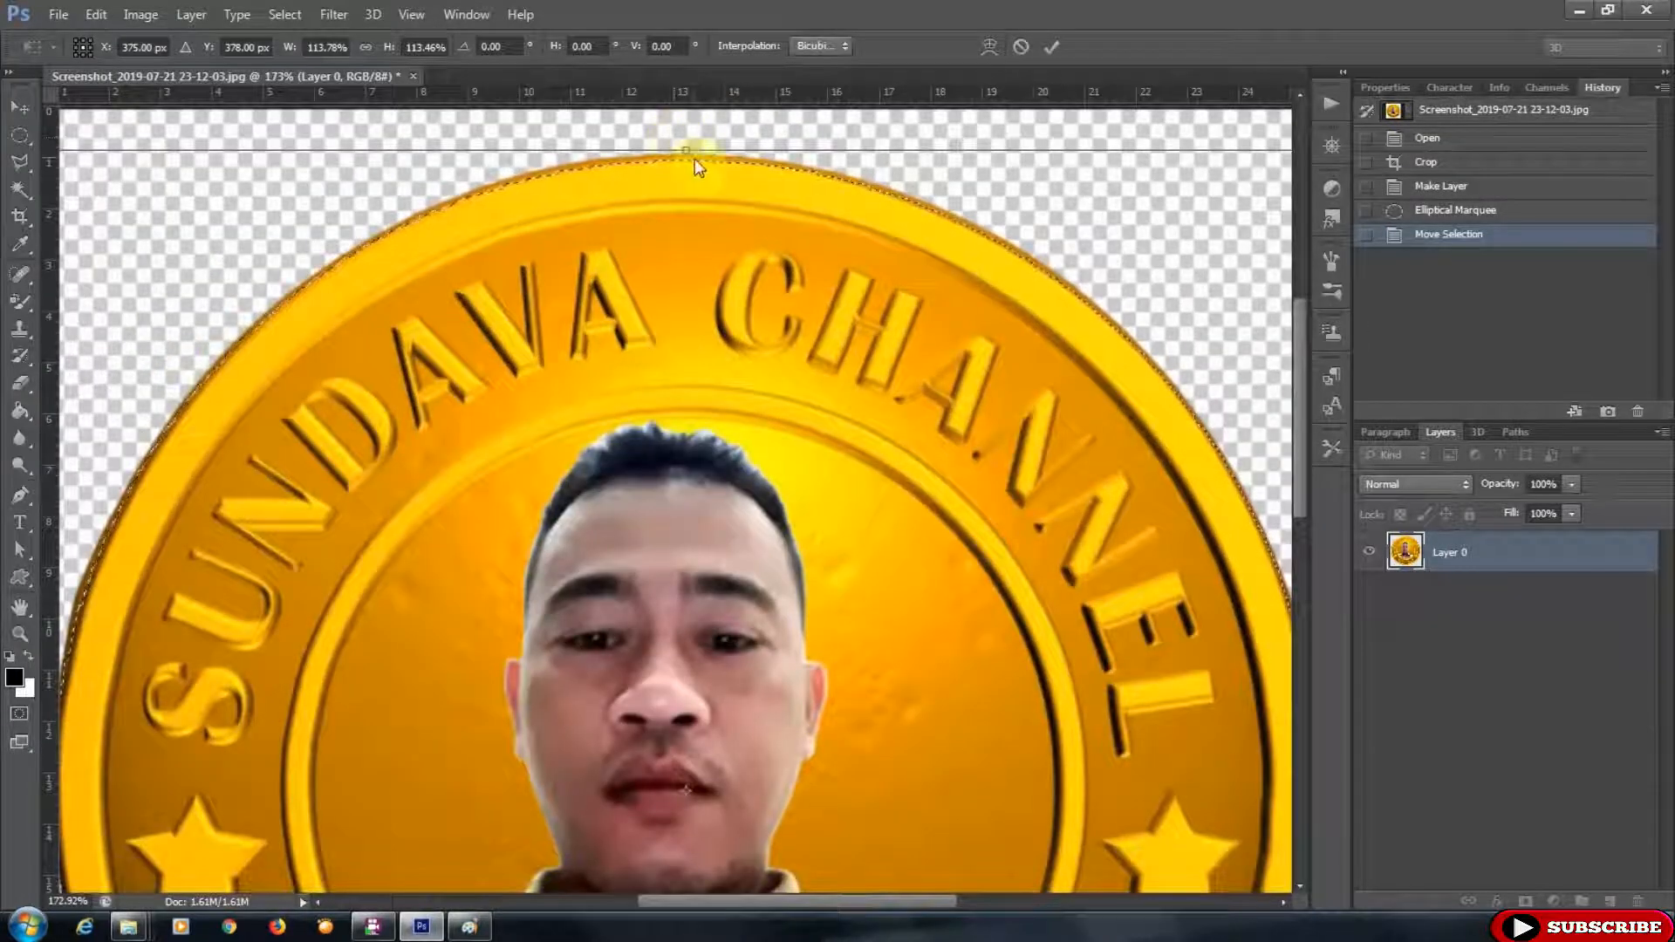
{"action": "left_click_drag", "start_coordinate": [687, 150], "coordinate": [687, 146]}
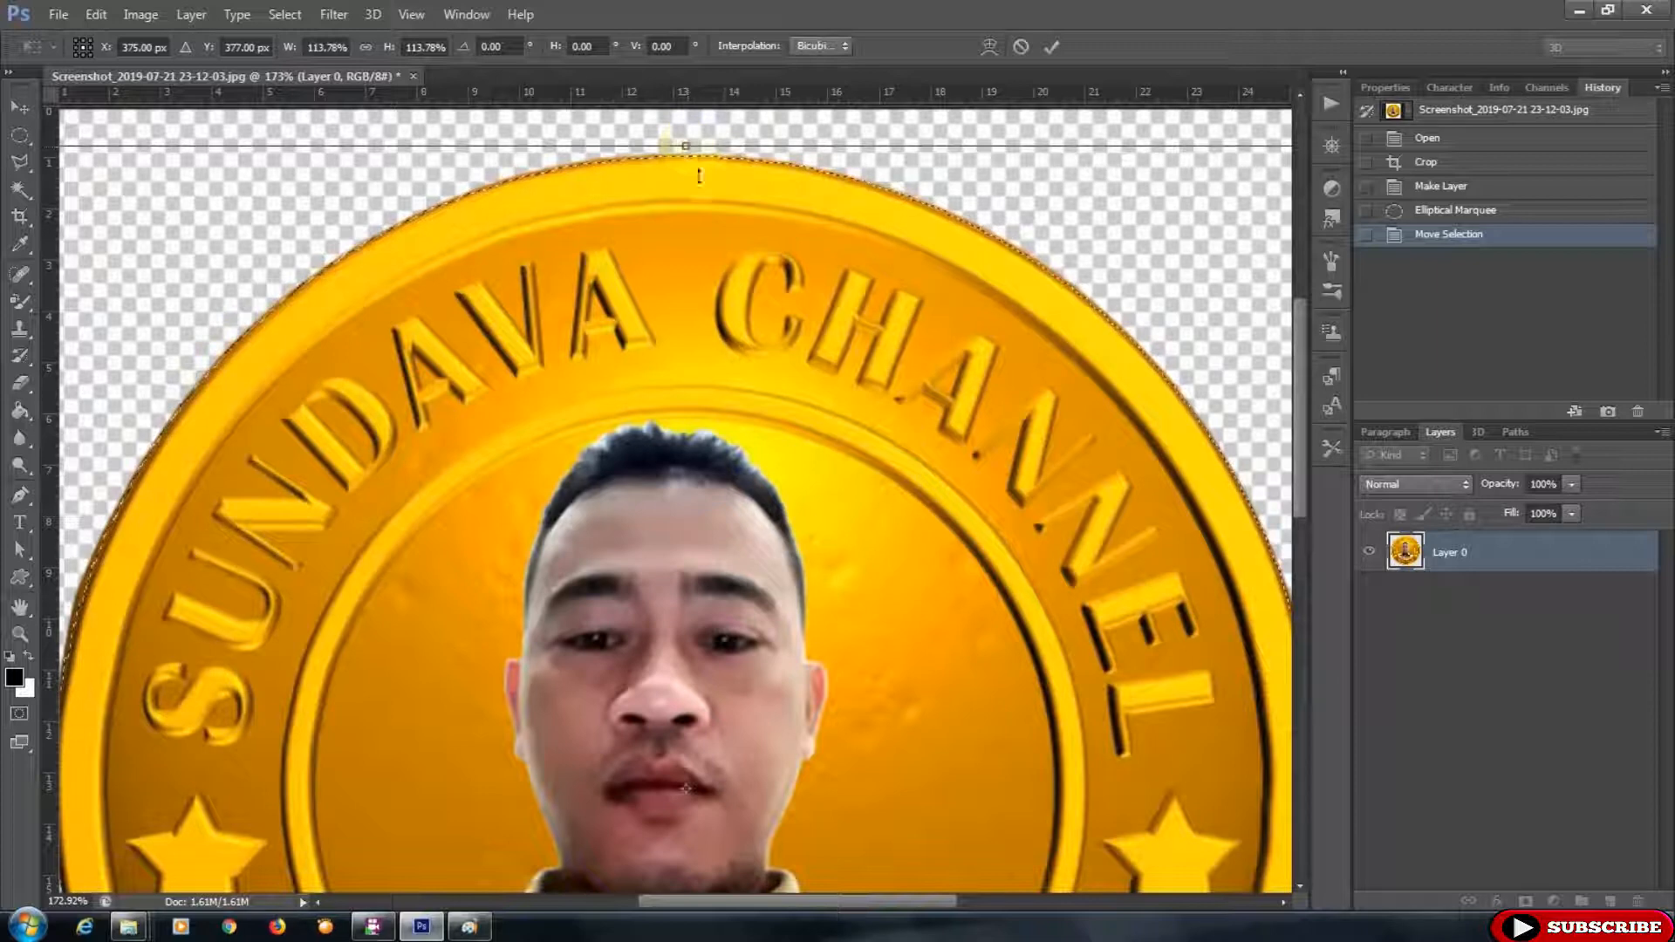
{"action": "scroll", "coordinate": [710, 350], "scroll_direction": "down", "scroll_amount": 4}
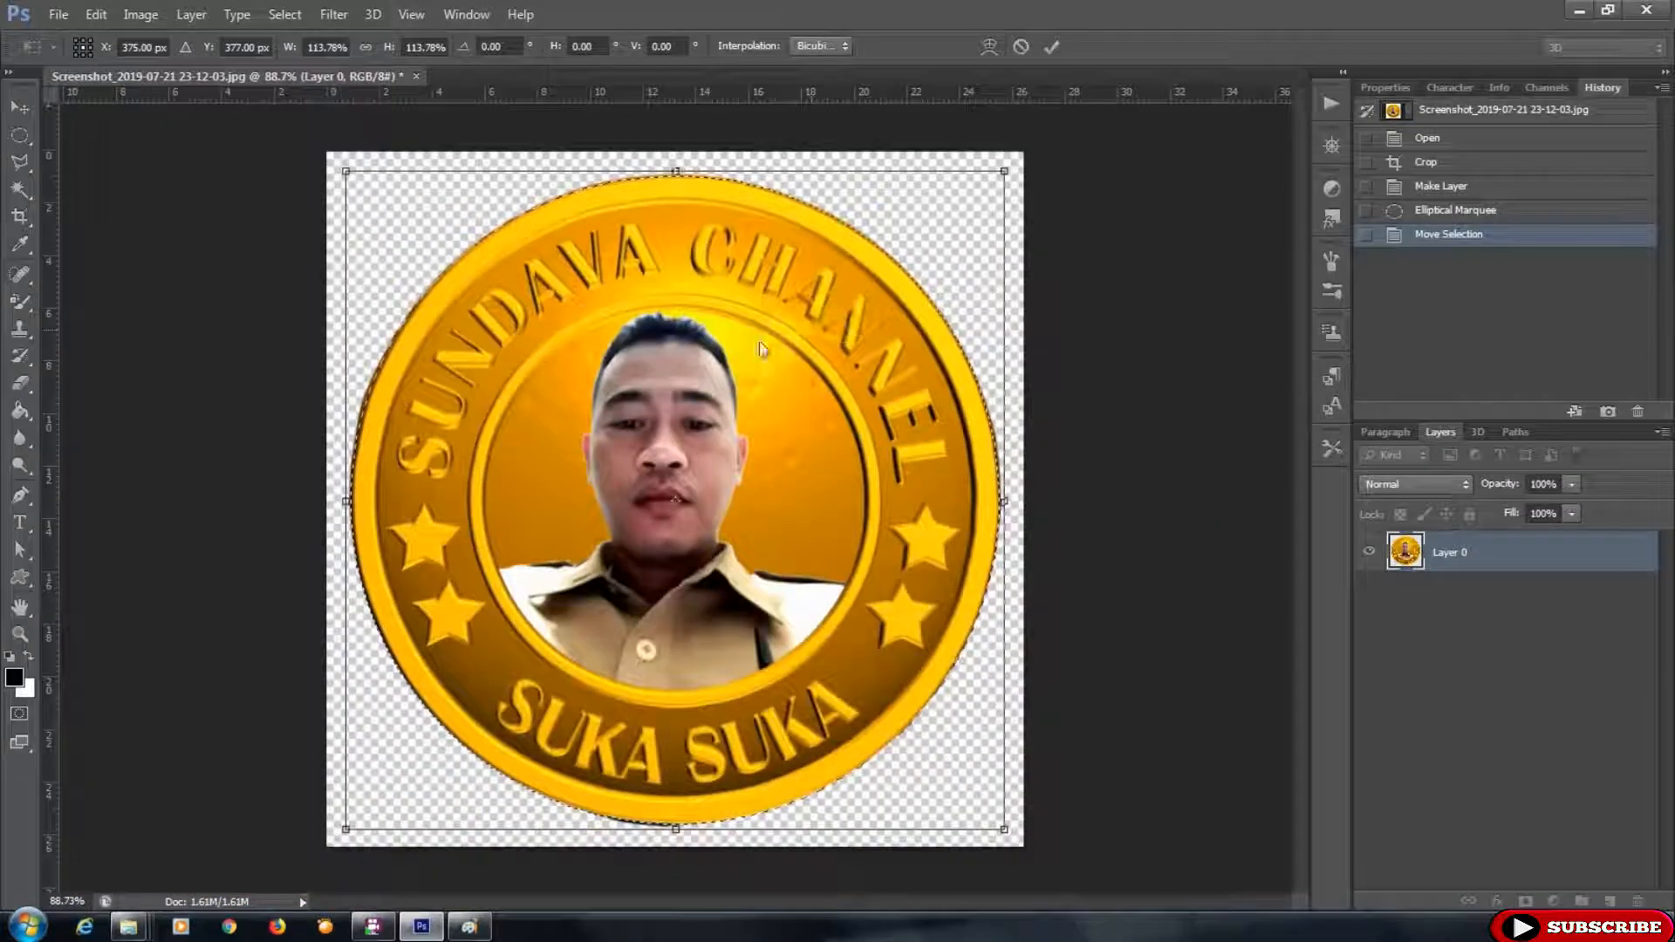
{"action": "key", "text": "Return"}
- Invert the selection and delete everything outside the coin, then deselect
{"action": "left_click", "coordinate": [282, 15]}
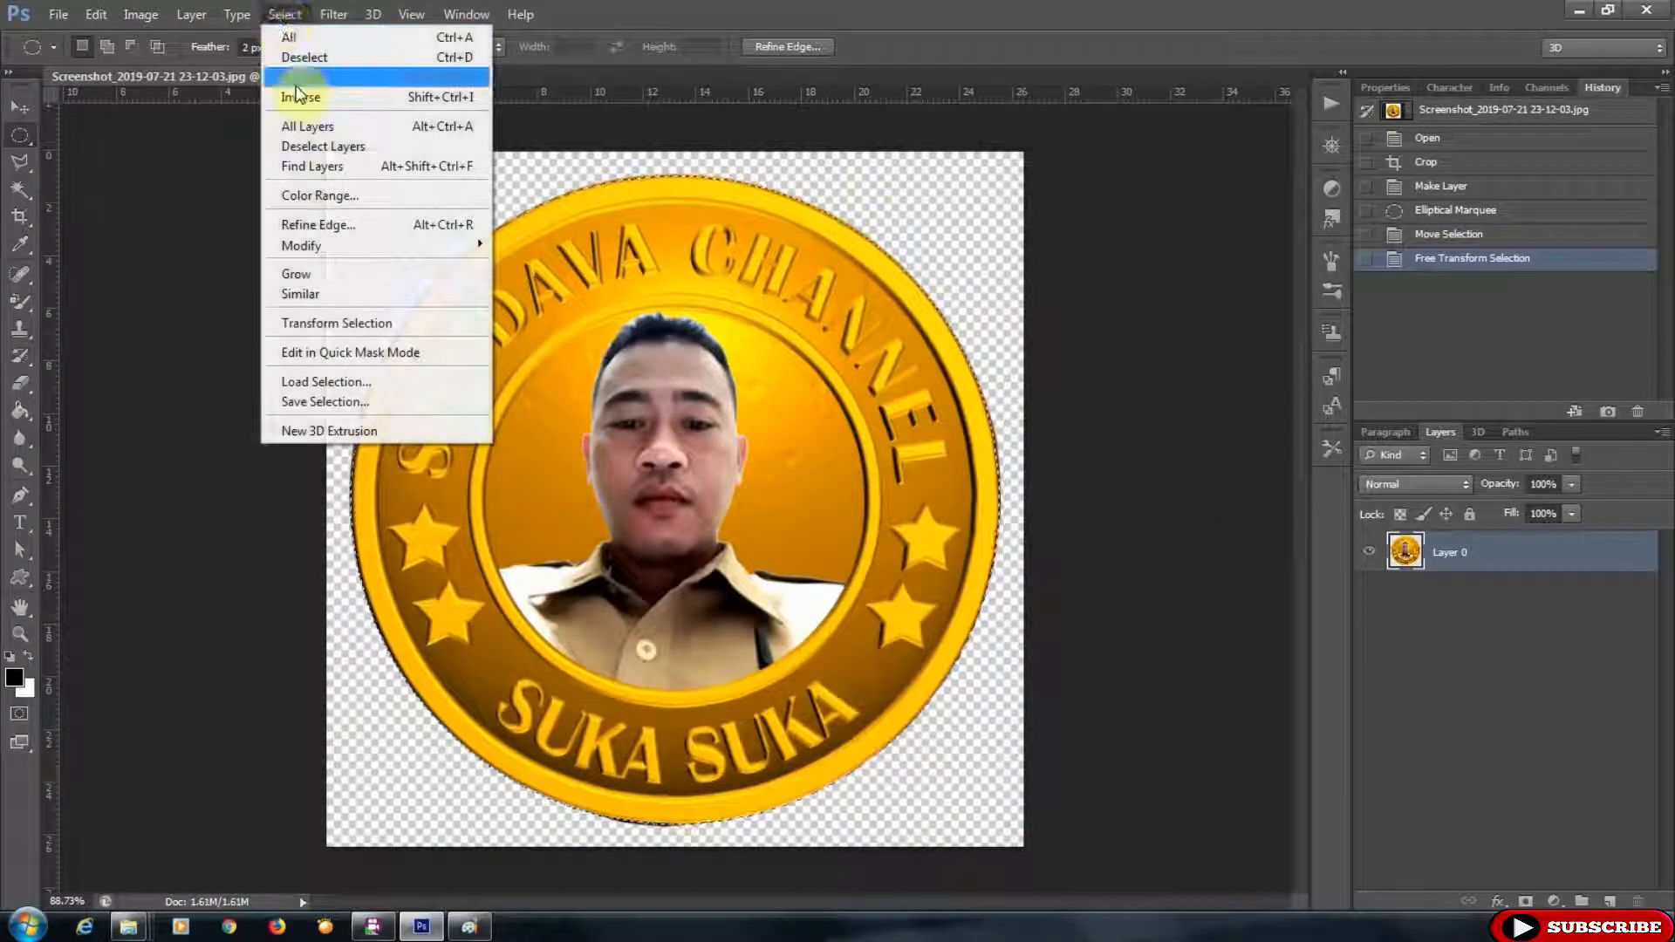
{"action": "left_click", "coordinate": [307, 96]}
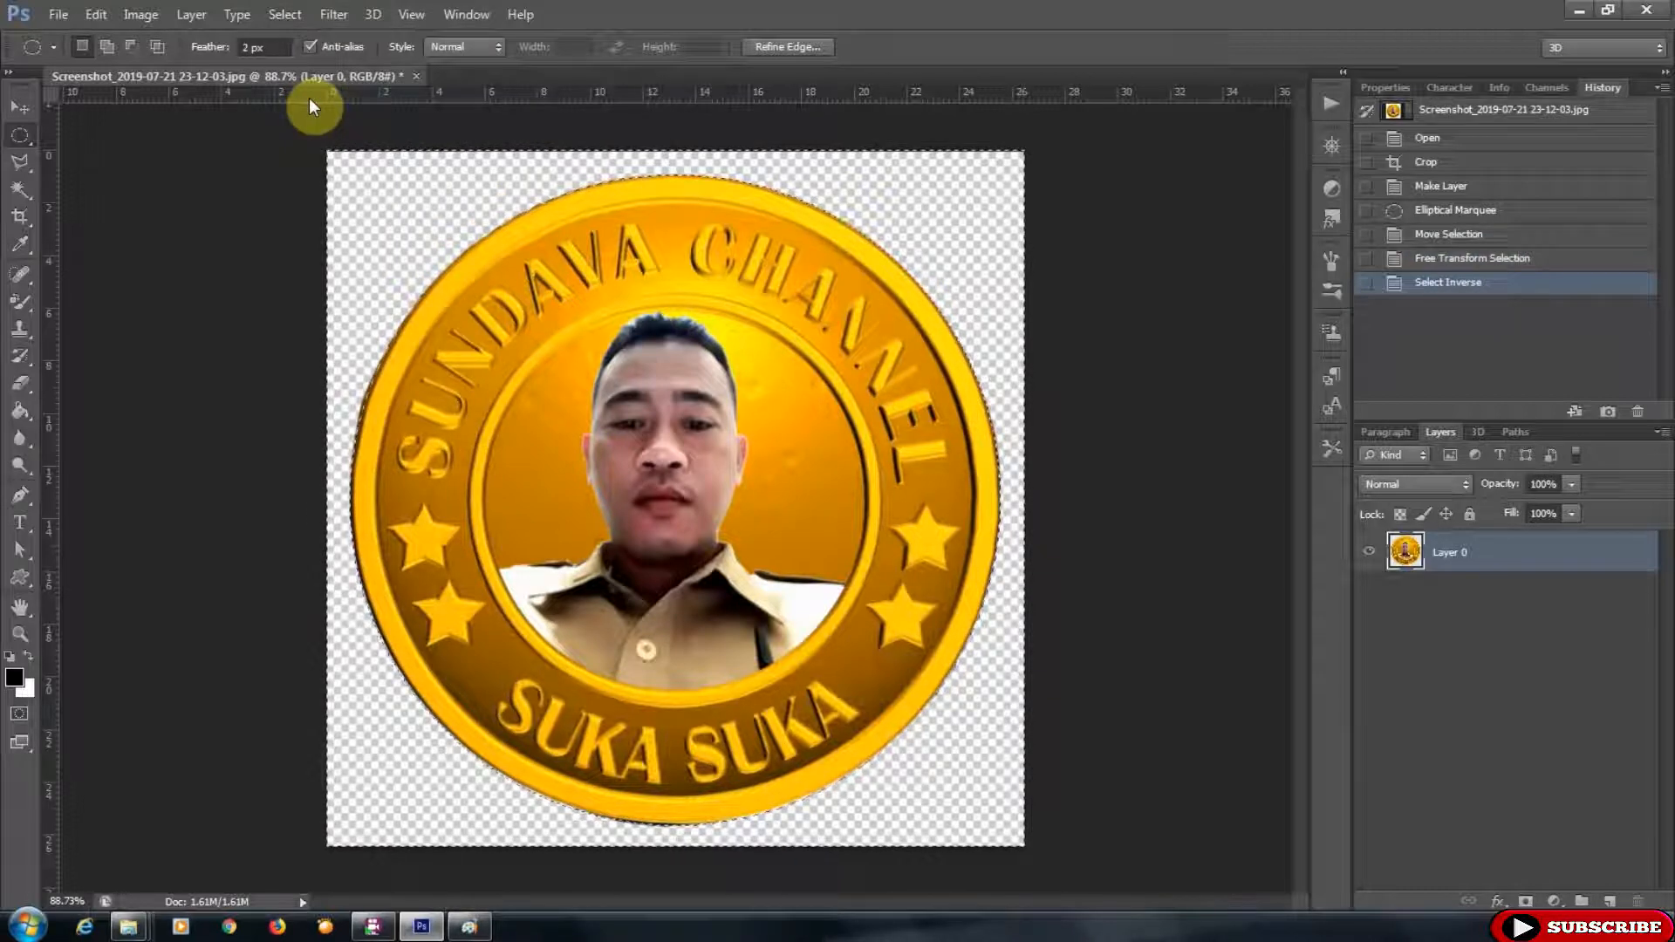
{"action": "key", "text": "Delete"}
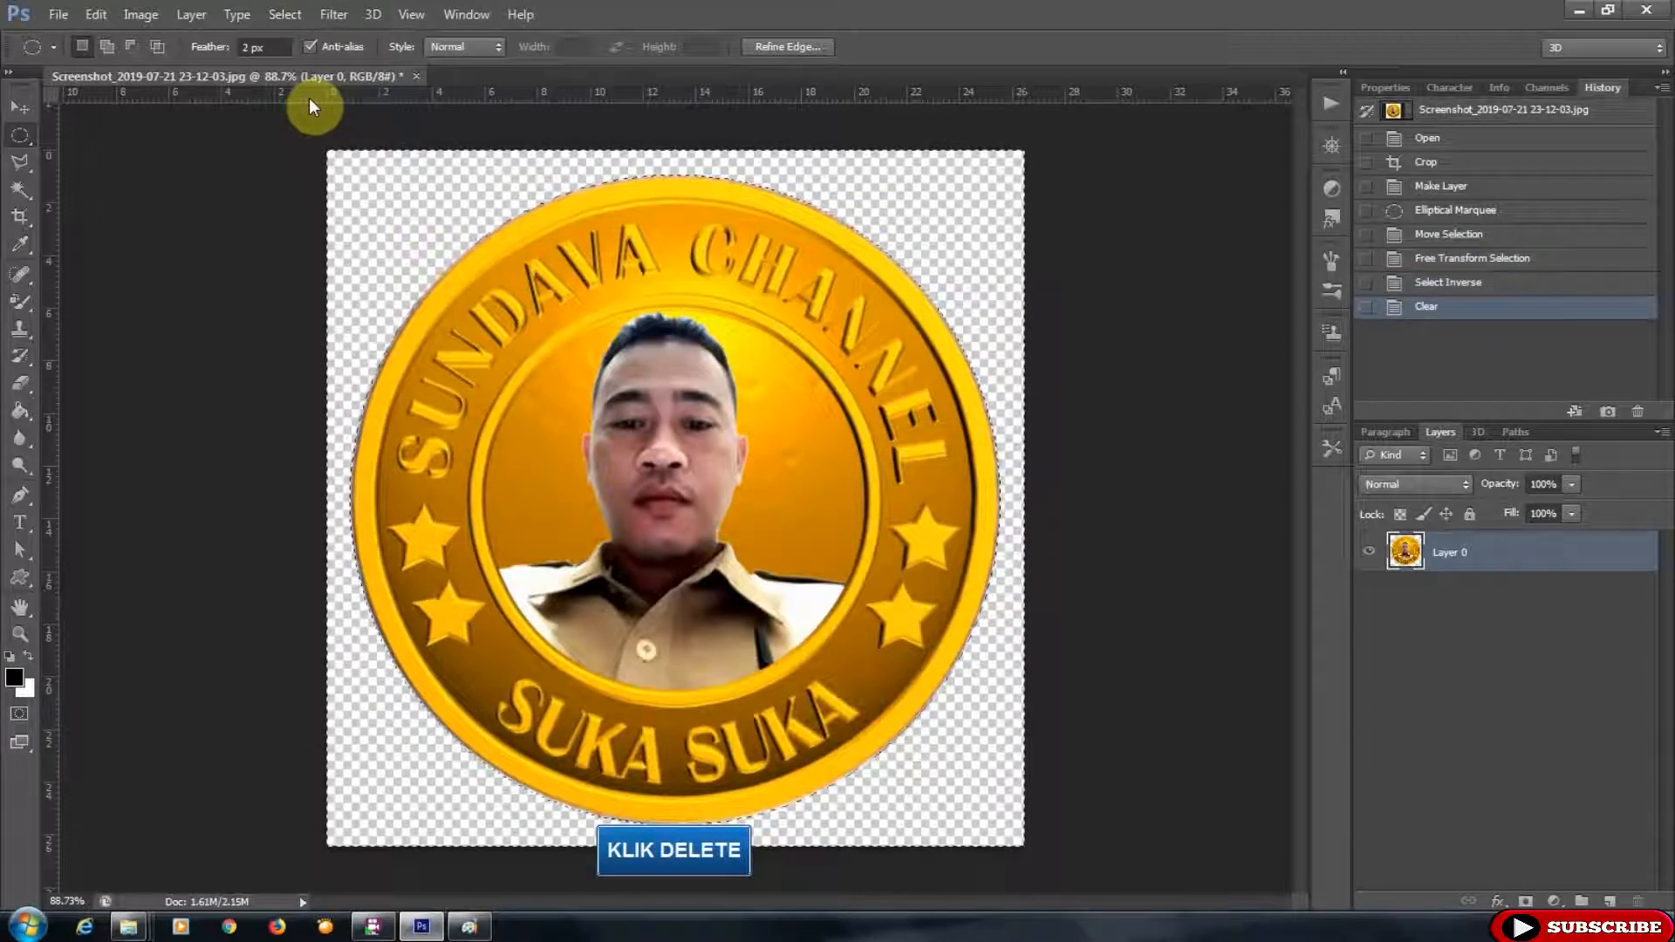
{"action": "left_click", "coordinate": [284, 14]}
{"action": "left_click", "coordinate": [300, 54]}
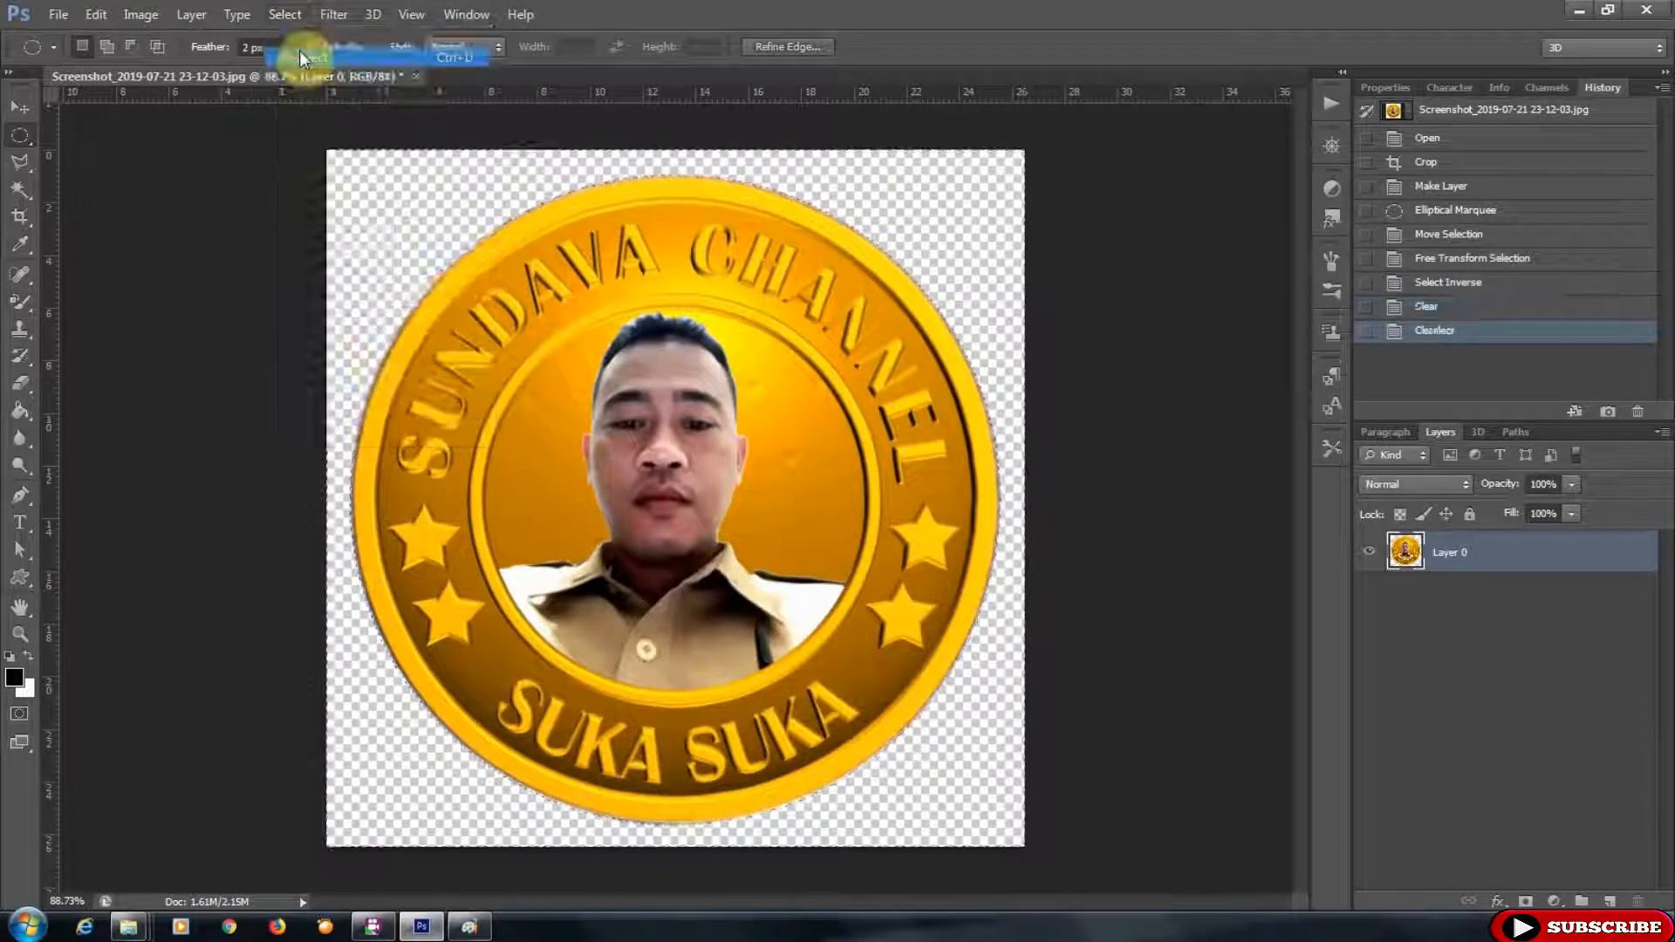